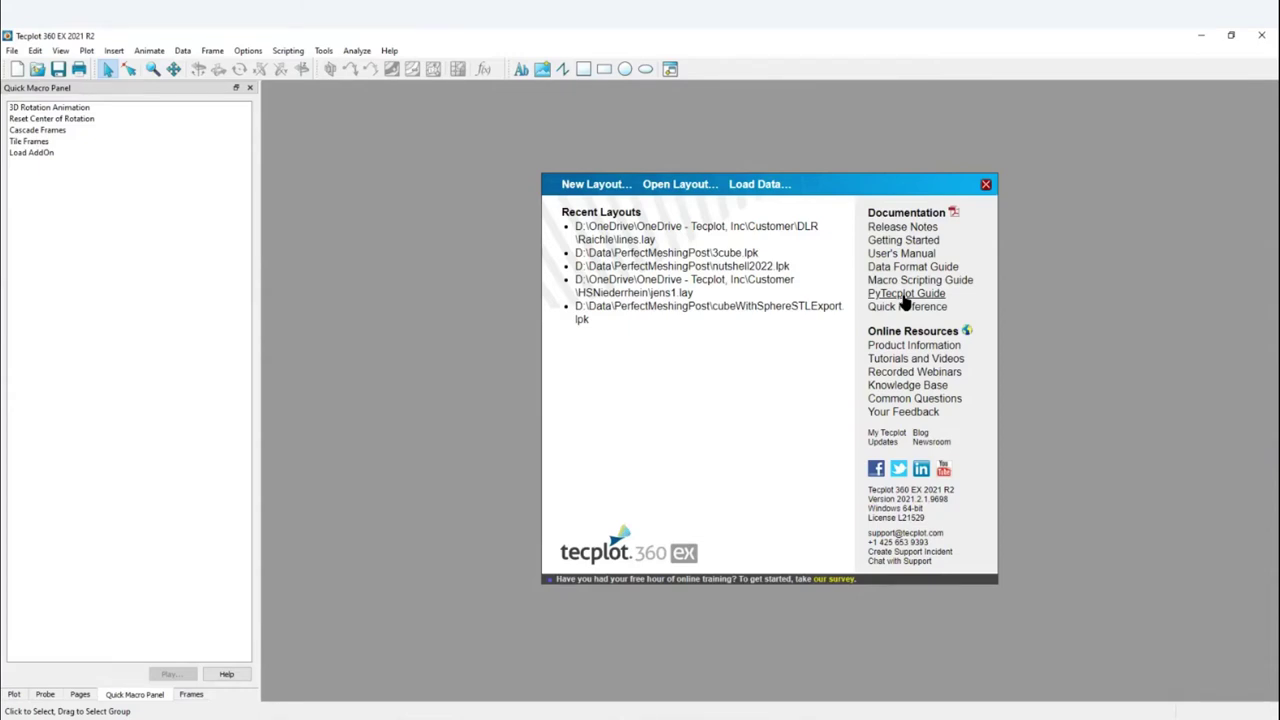
# Start loading a data set and browse to the folder D:\Data\PerfectMeshingPost\TecplotWorkingDir
pyautogui.click(749, 188)
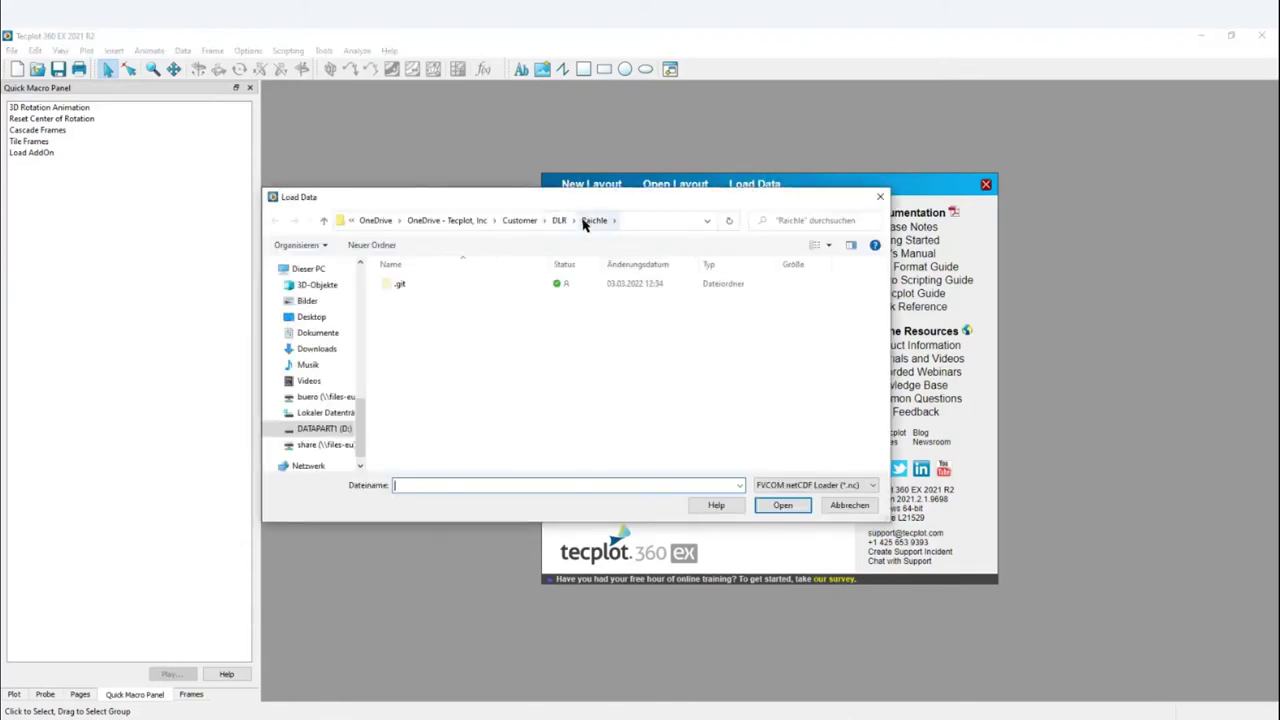
pyautogui.click(453, 220)
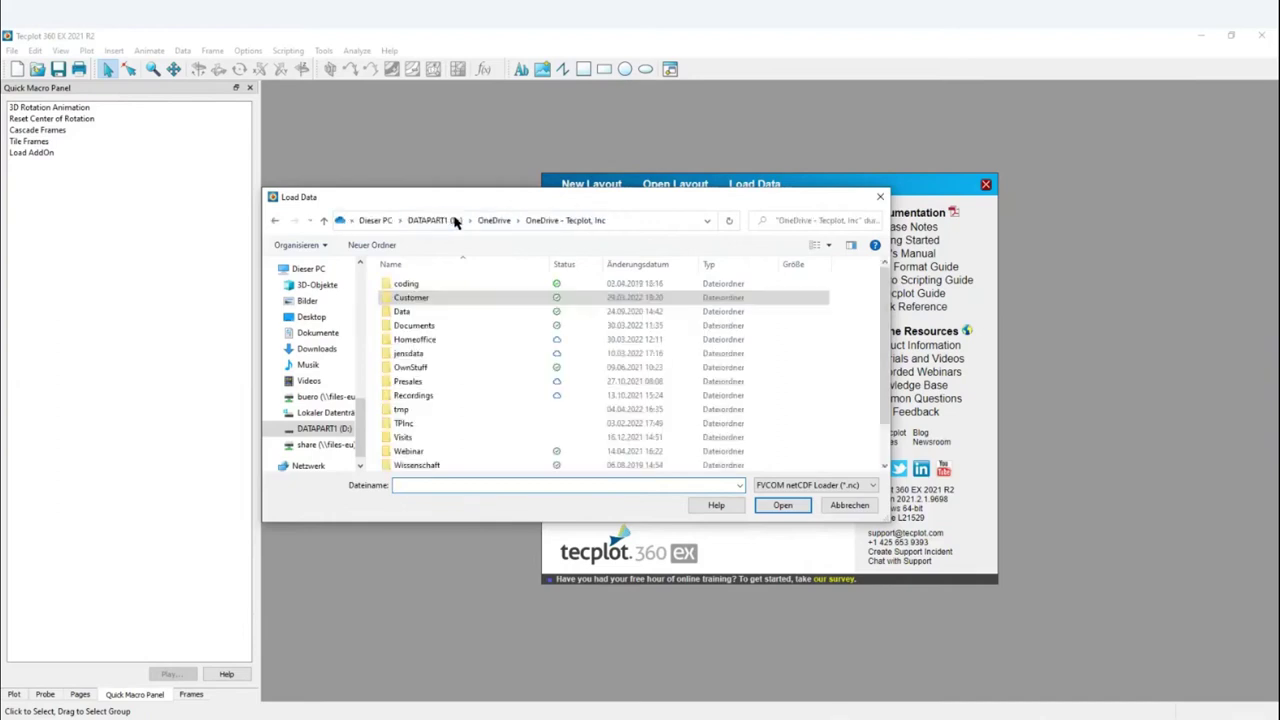
pyautogui.doubleClick(409, 314)
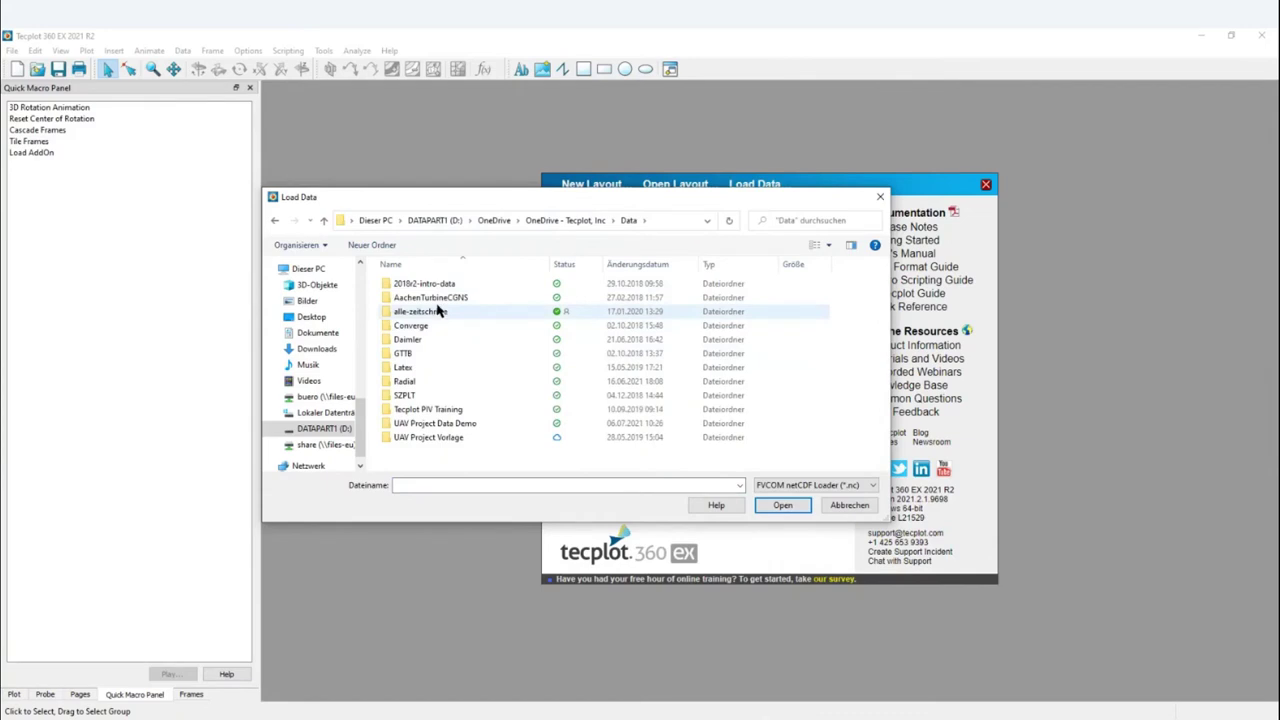
pyautogui.click(433, 220)
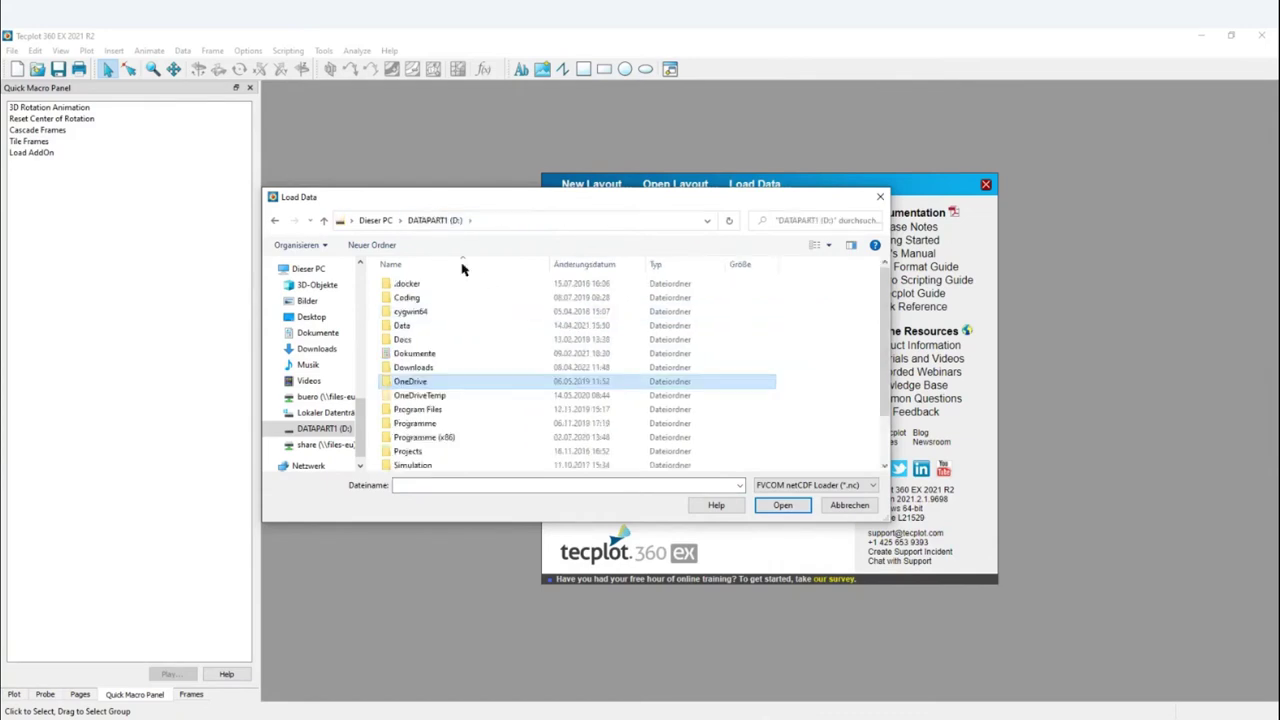
pyautogui.doubleClick(404, 326)
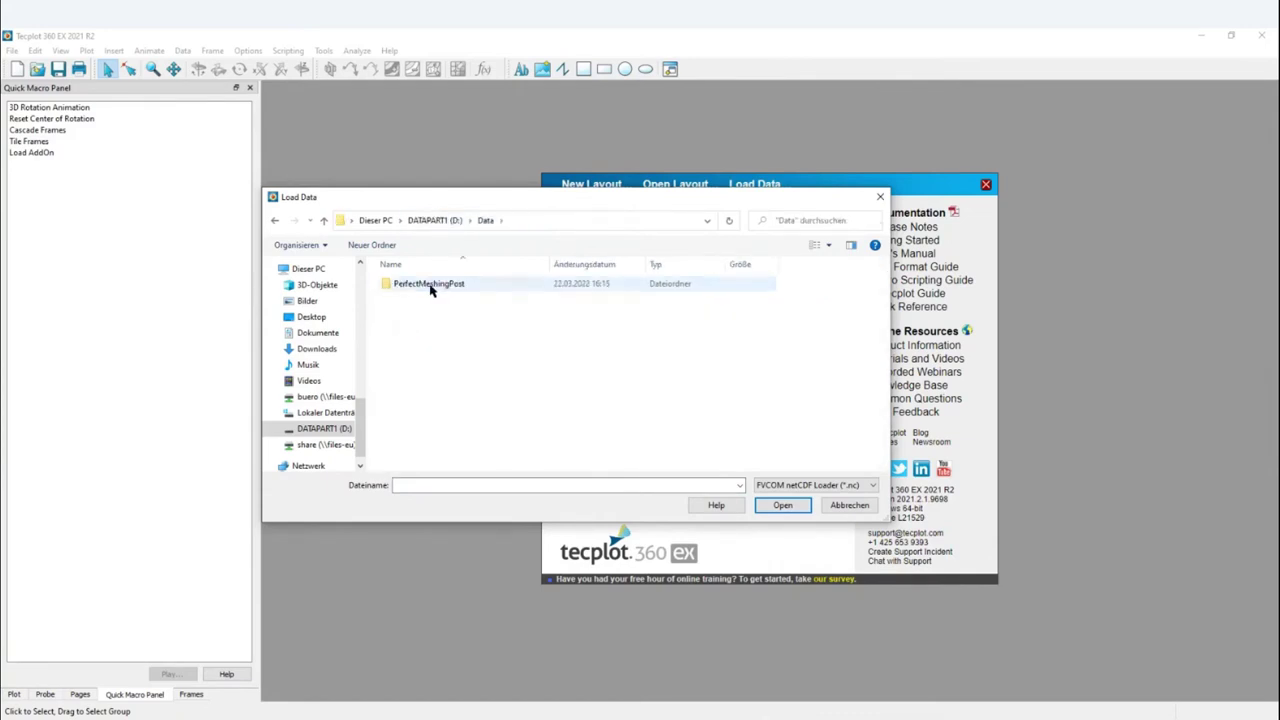
pyautogui.doubleClick(429, 287)
pyautogui.doubleClick(491, 308)
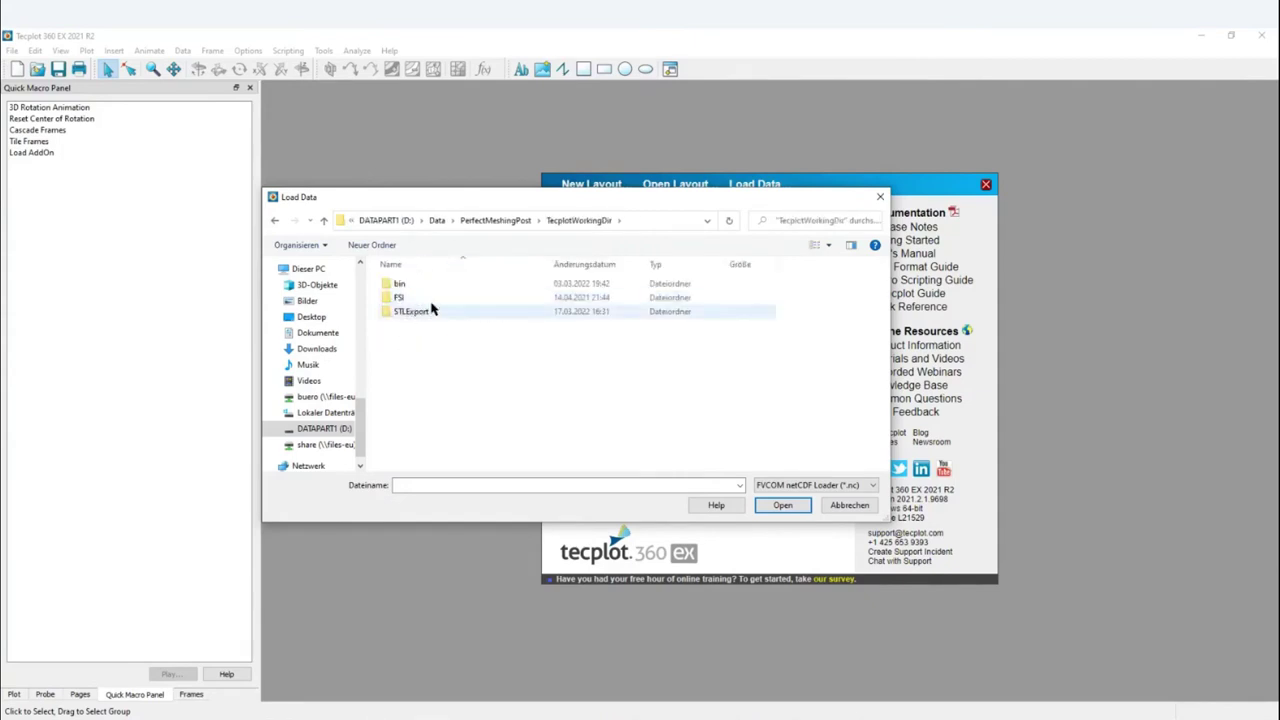
# Look through the supported file formats and choose the Tecplot Subzone Data Loader (*.szplt)
pyautogui.click(806, 485)
pyautogui.scroll(4, 832, 426)
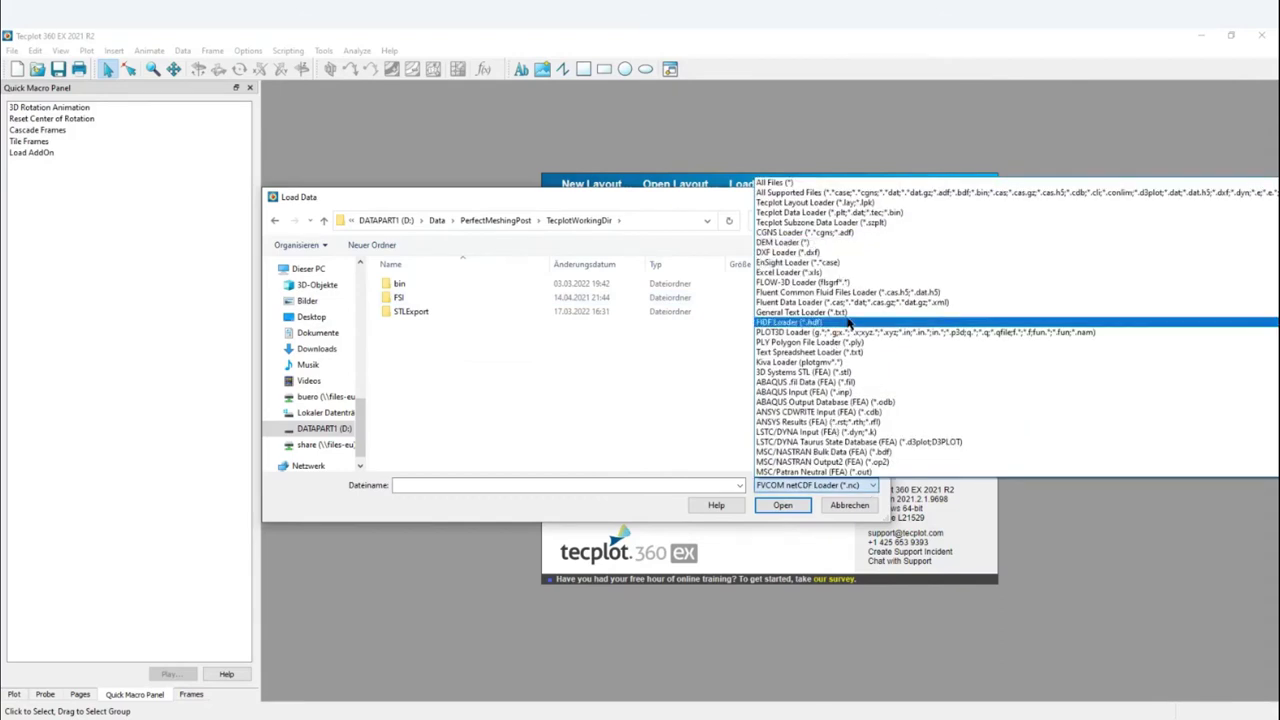
pyautogui.scroll(-4, 858, 350)
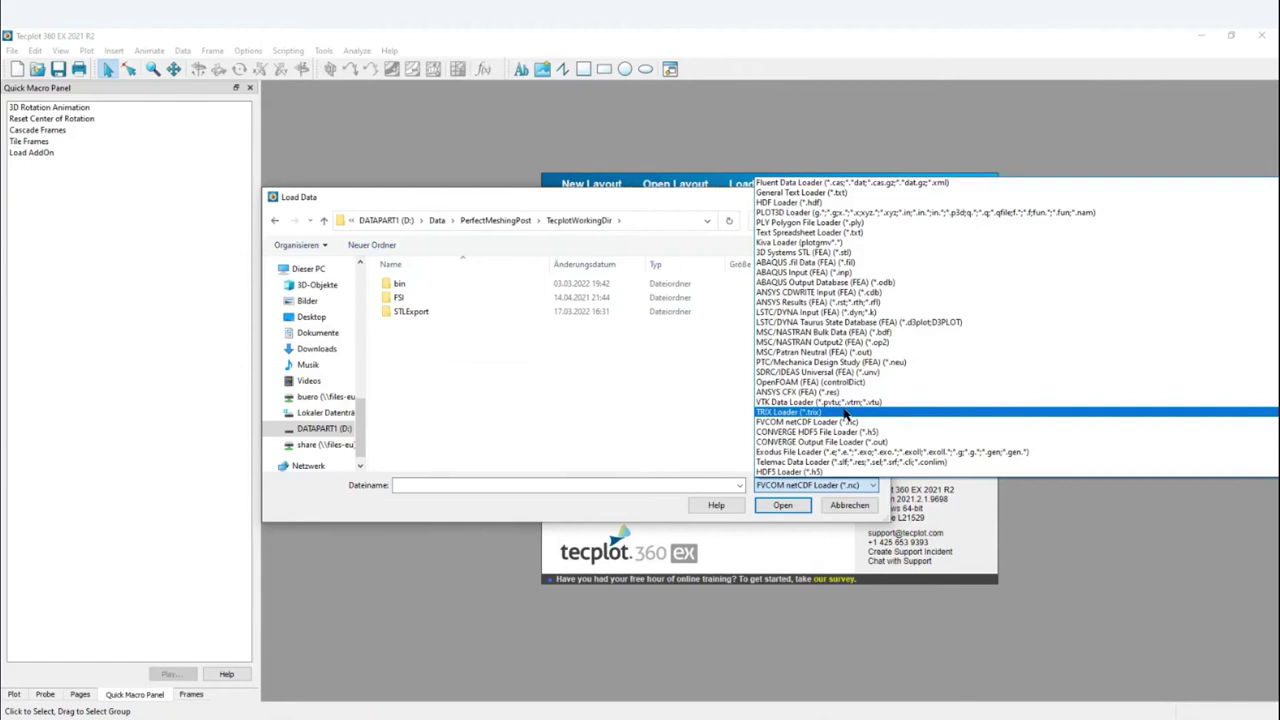
pyautogui.scroll(3, 848, 428)
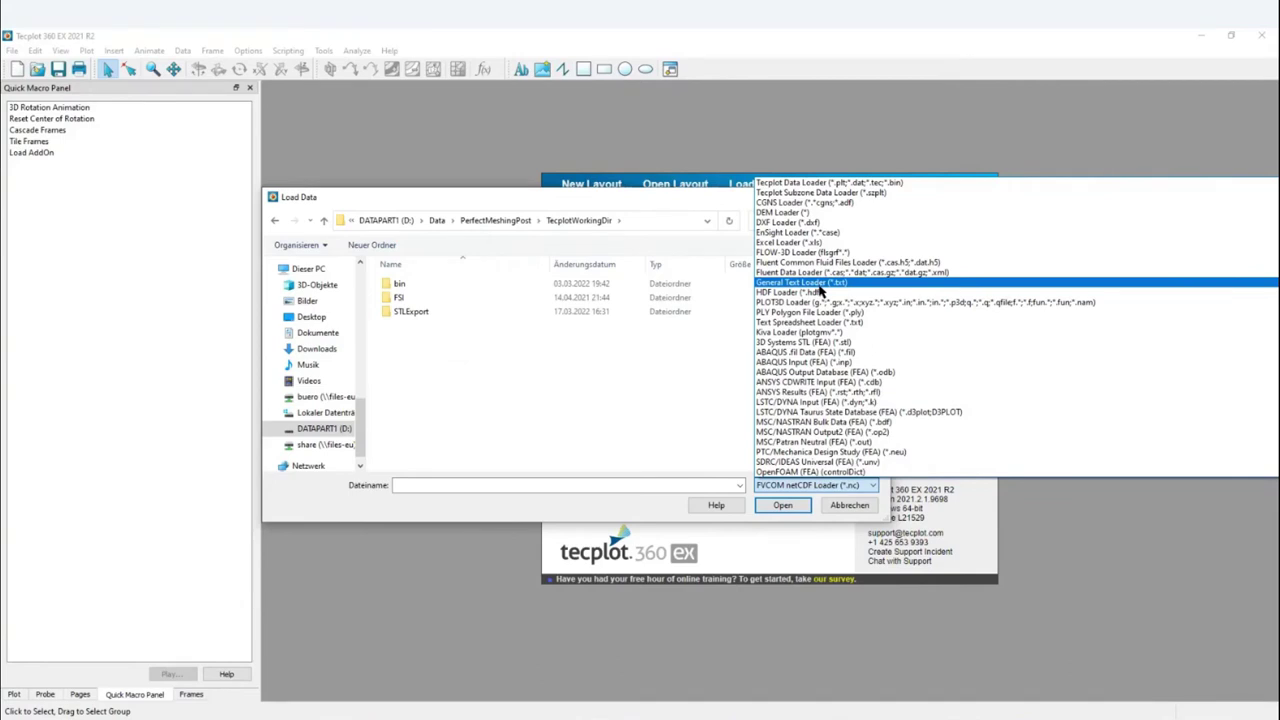
pyautogui.scroll(1, 832, 360)
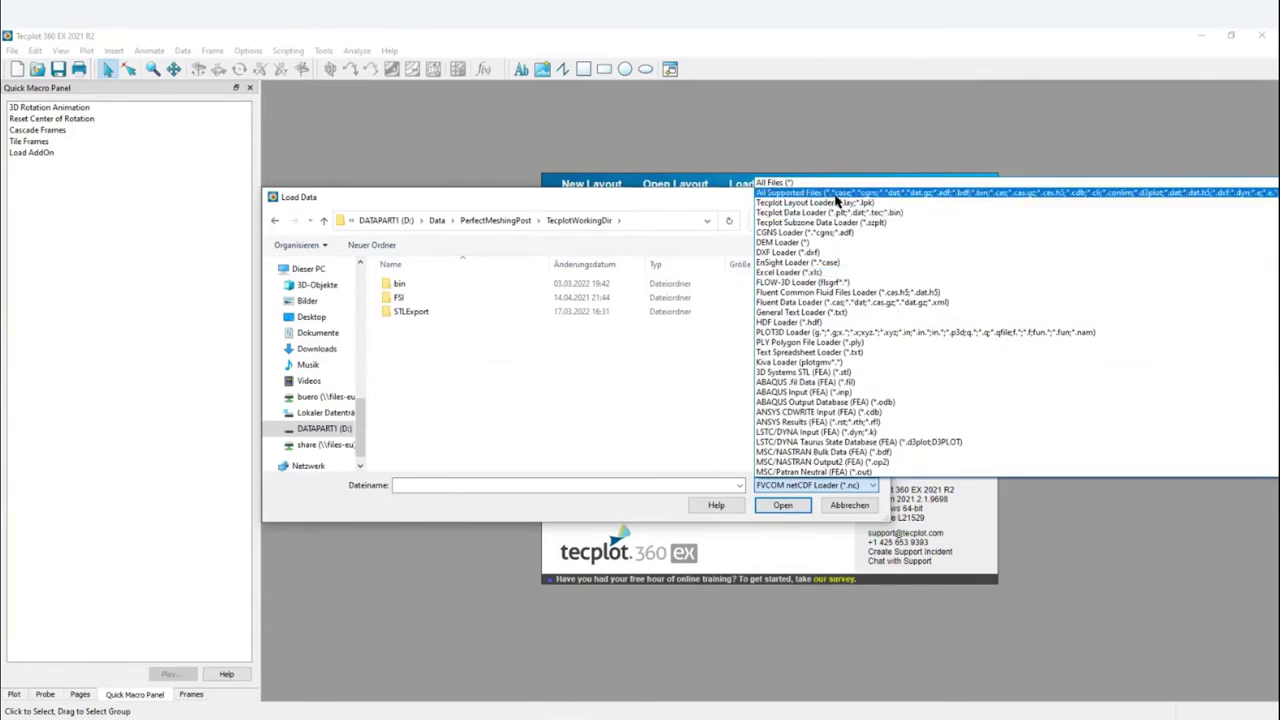
pyautogui.click(852, 222)
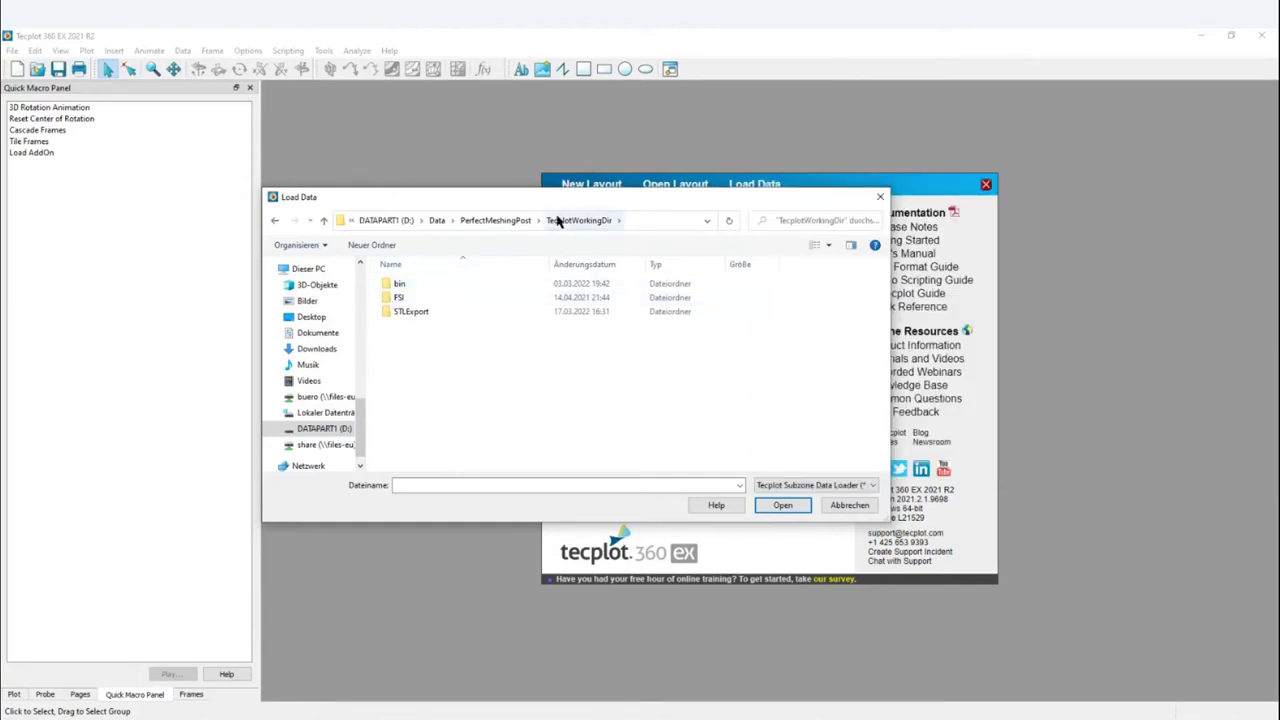
# Load the file halfplane-EXr1.szplt from the SZPLT folder in PerfectMeshingPost
pyautogui.click(520, 220)
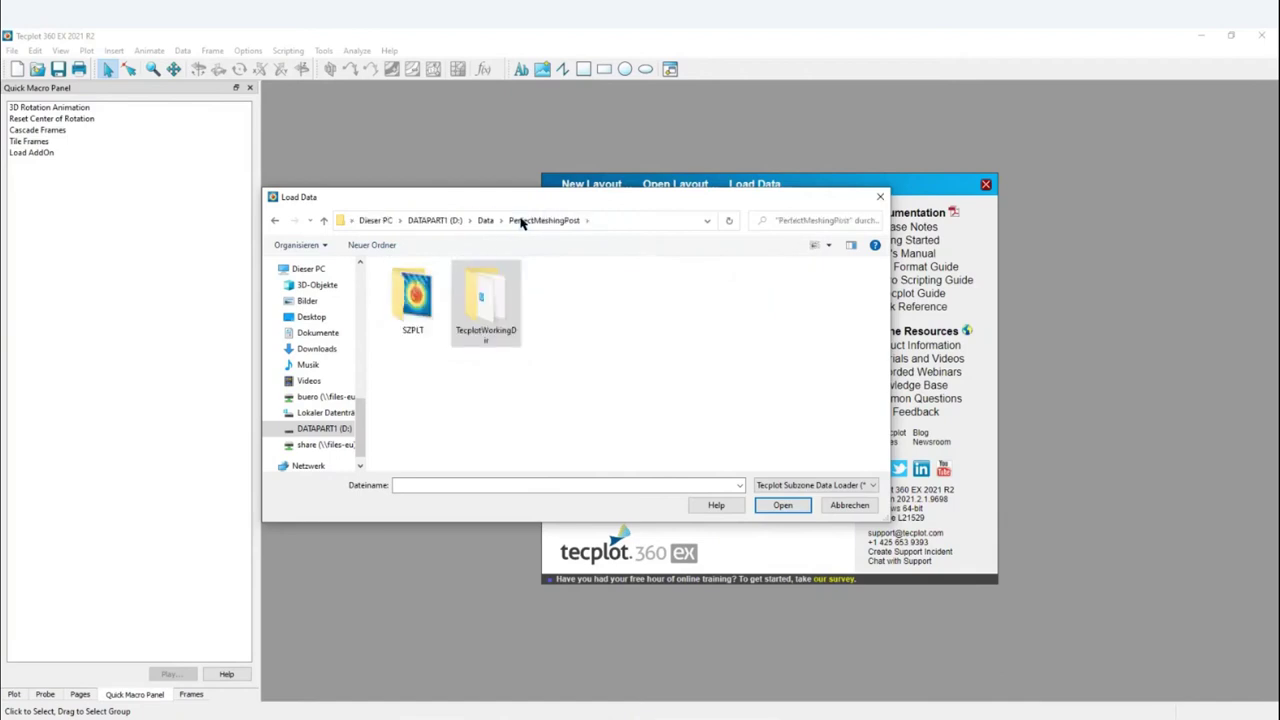
pyautogui.doubleClick(410, 305)
pyautogui.click(434, 284)
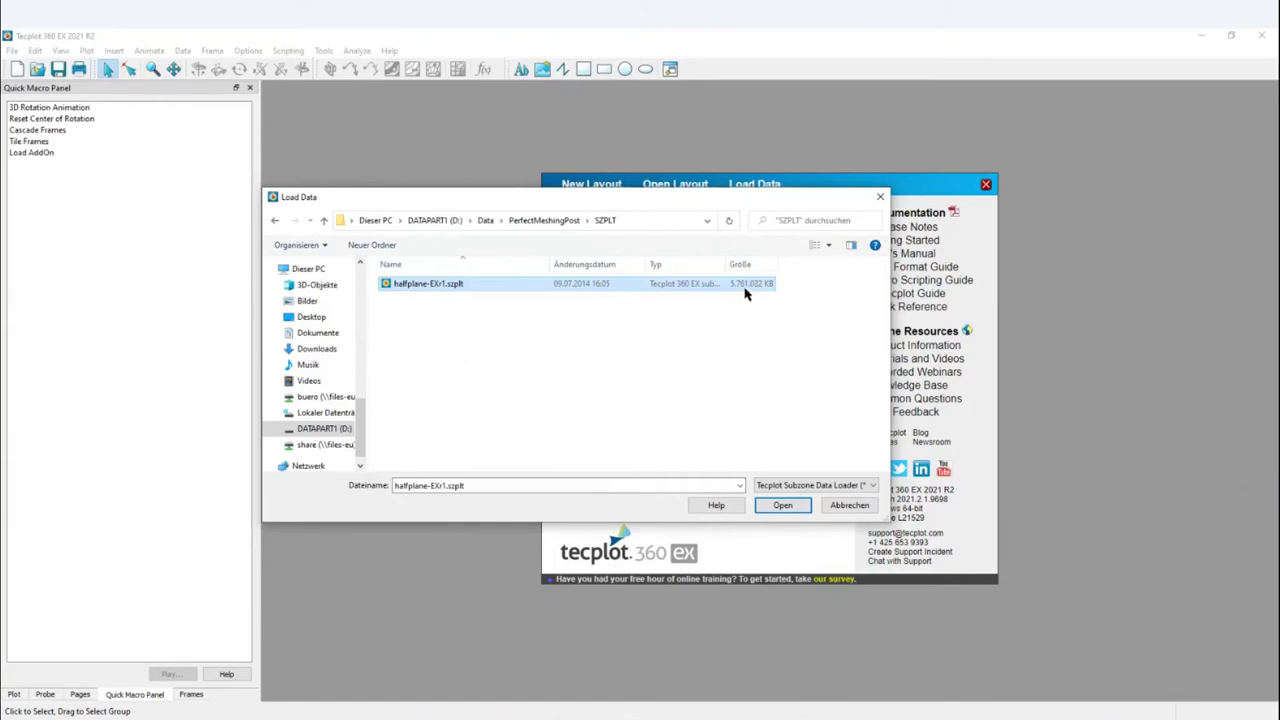
pyautogui.click(783, 506)
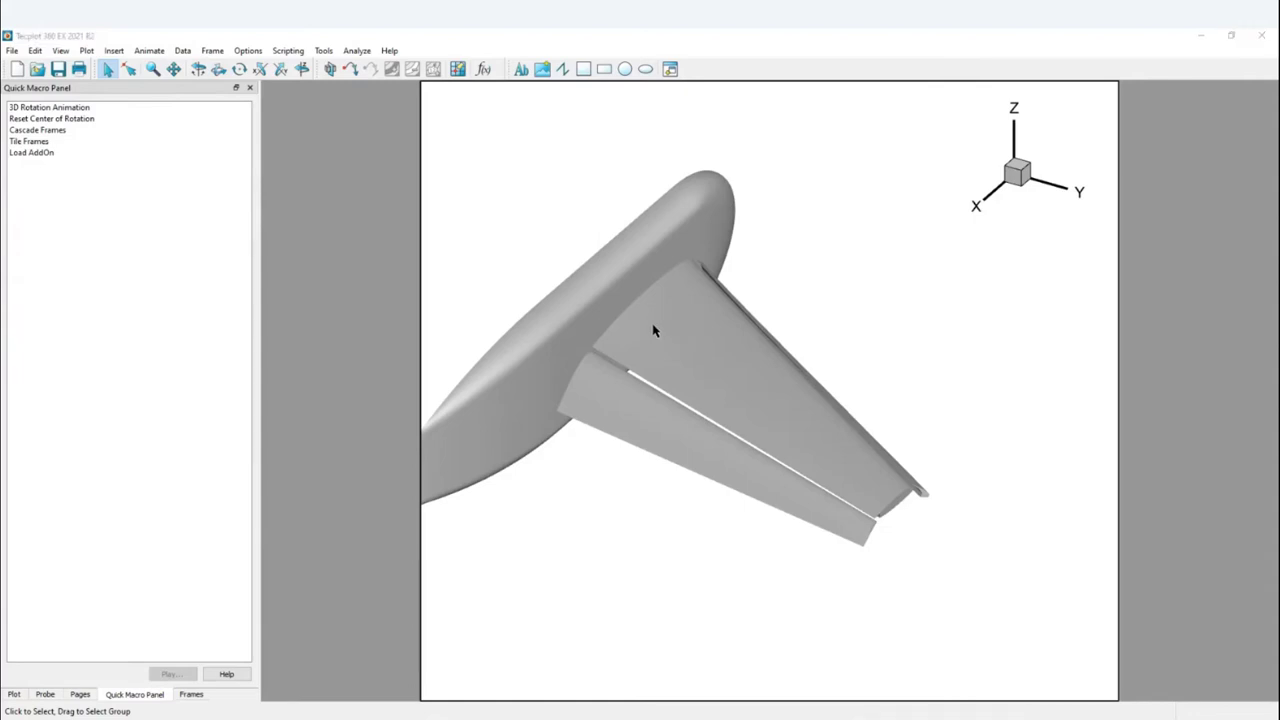
# Rotate the half-plane model slightly in 3D to inspect its fuselage, wing and flap
pyautogui.hotkey('ctrl', 'o')
pyautogui.click(879, 200)
pyautogui.click(218, 68)
pyautogui.moveTo(780, 426); pyautogui.dragTo(726, 394)
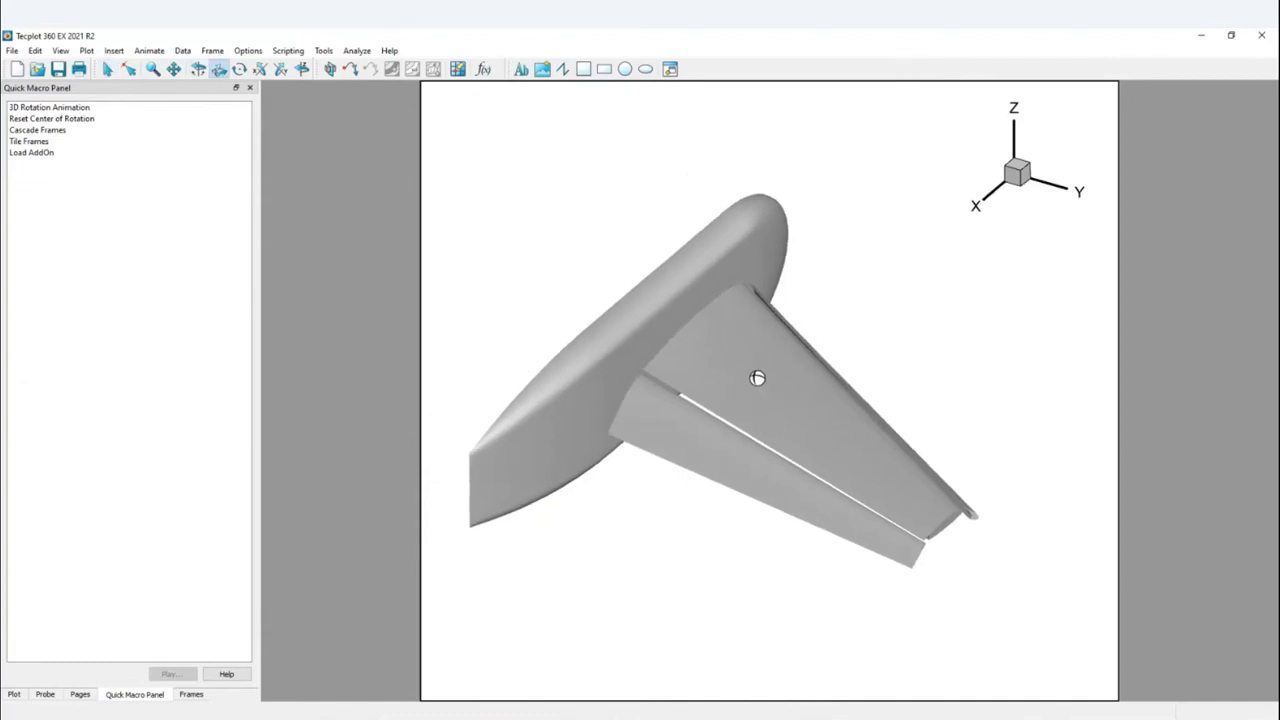
pyautogui.moveTo(800, 517); pyautogui.dragTo(709, 368)
pyautogui.moveTo(737, 309); pyautogui.dragTo(708, 306)
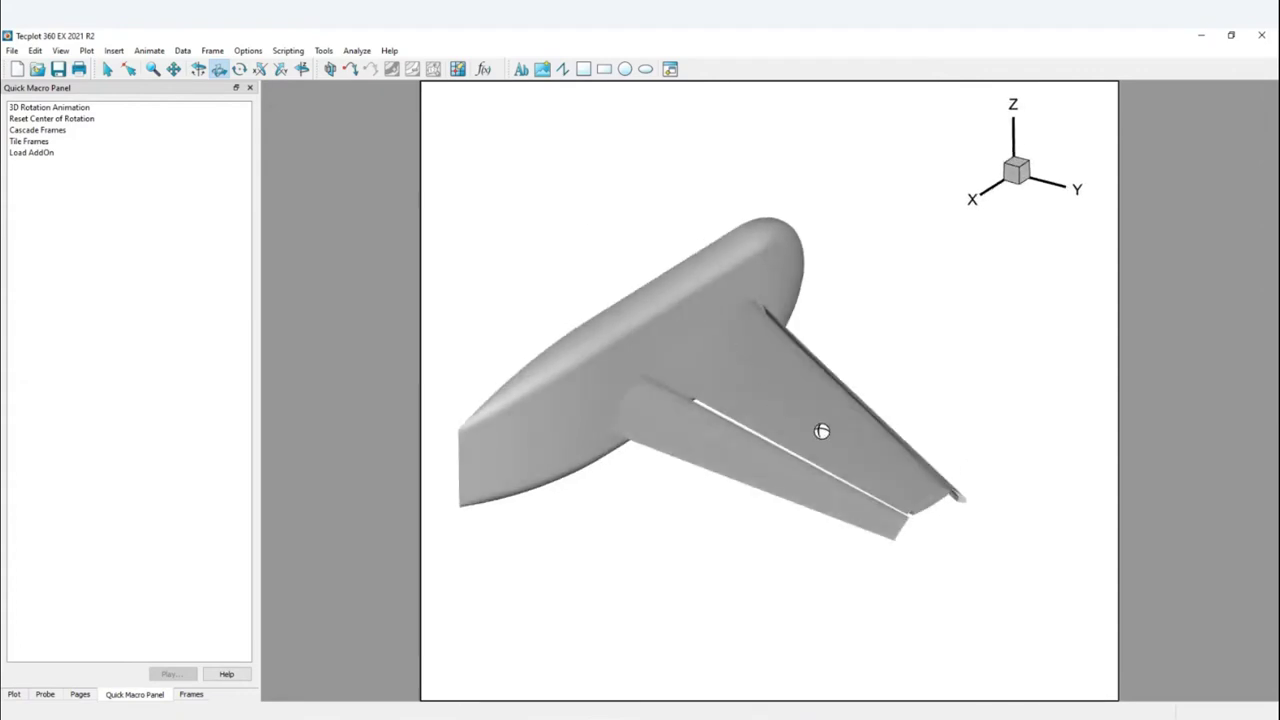
# Check the RAM in use by Tecplot in the program's runtime environment information
pyautogui.click(389, 51)
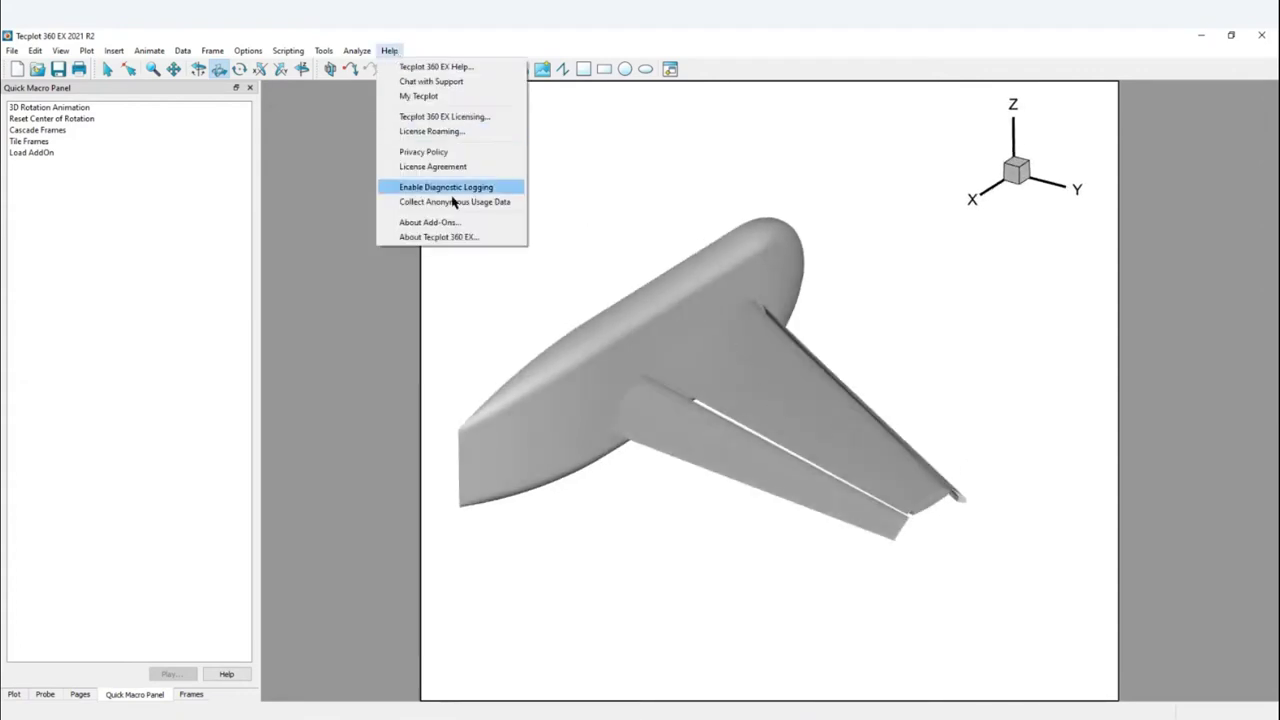
pyautogui.click(453, 238)
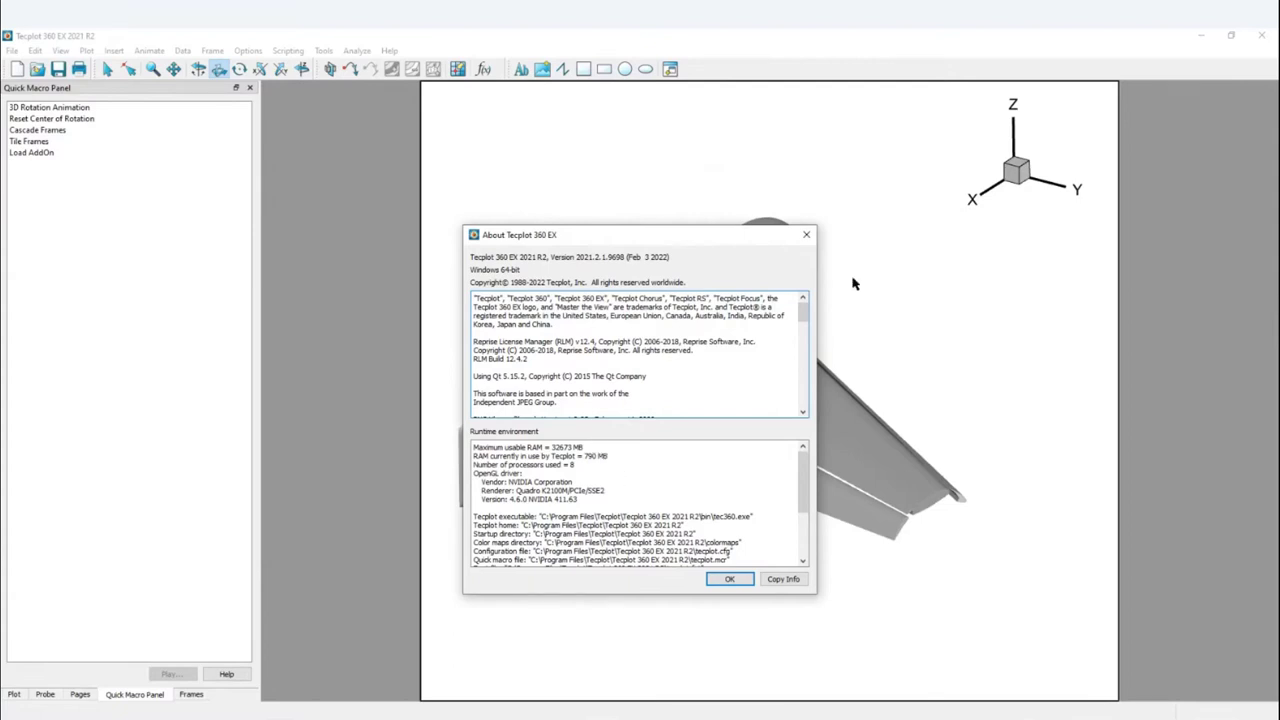
pyautogui.click(804, 236)
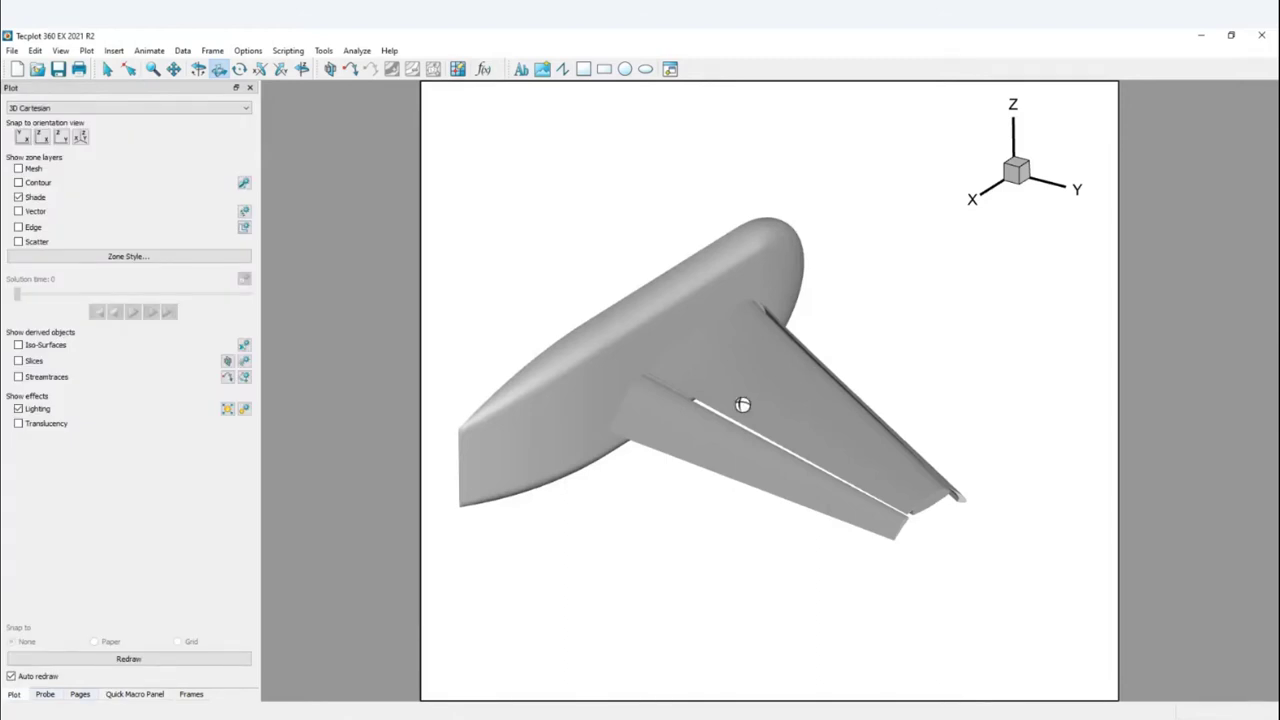
# Set the slice location to Y-Planes and place a primary slice near the wing root at about Y = 72
pyautogui.click(245, 366)
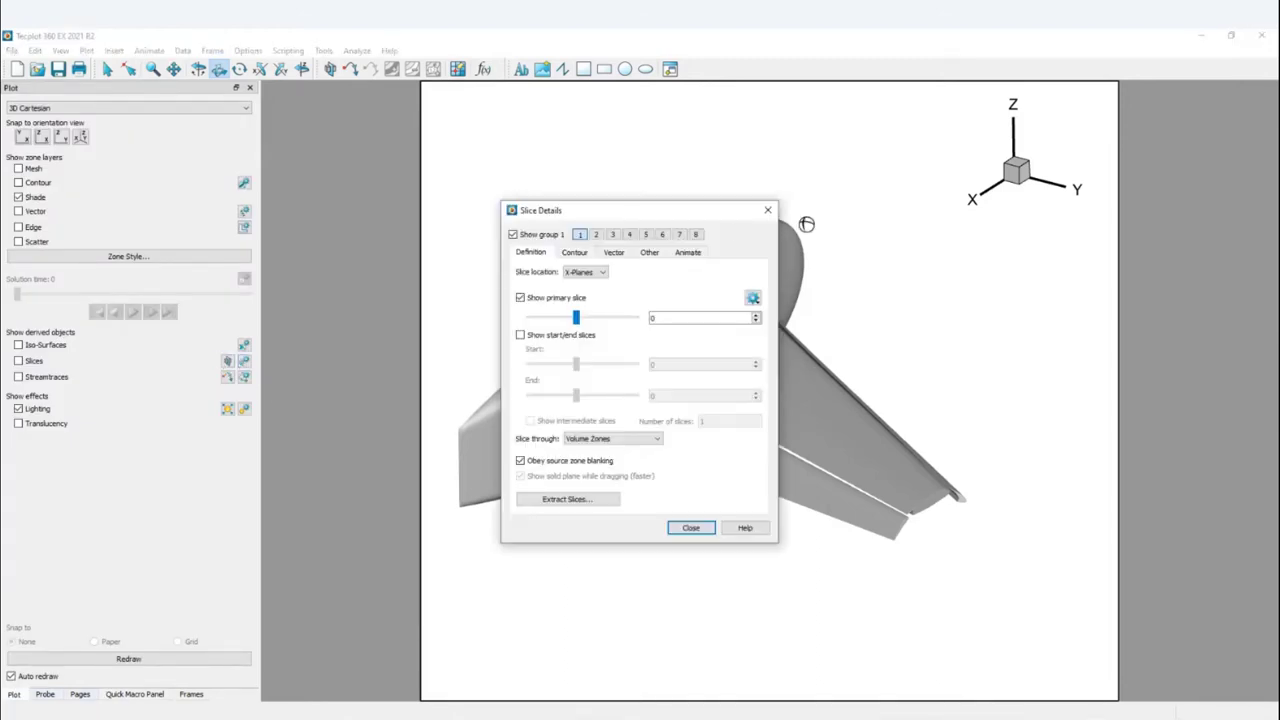
pyautogui.moveTo(694, 212); pyautogui.dragTo(470, 154)
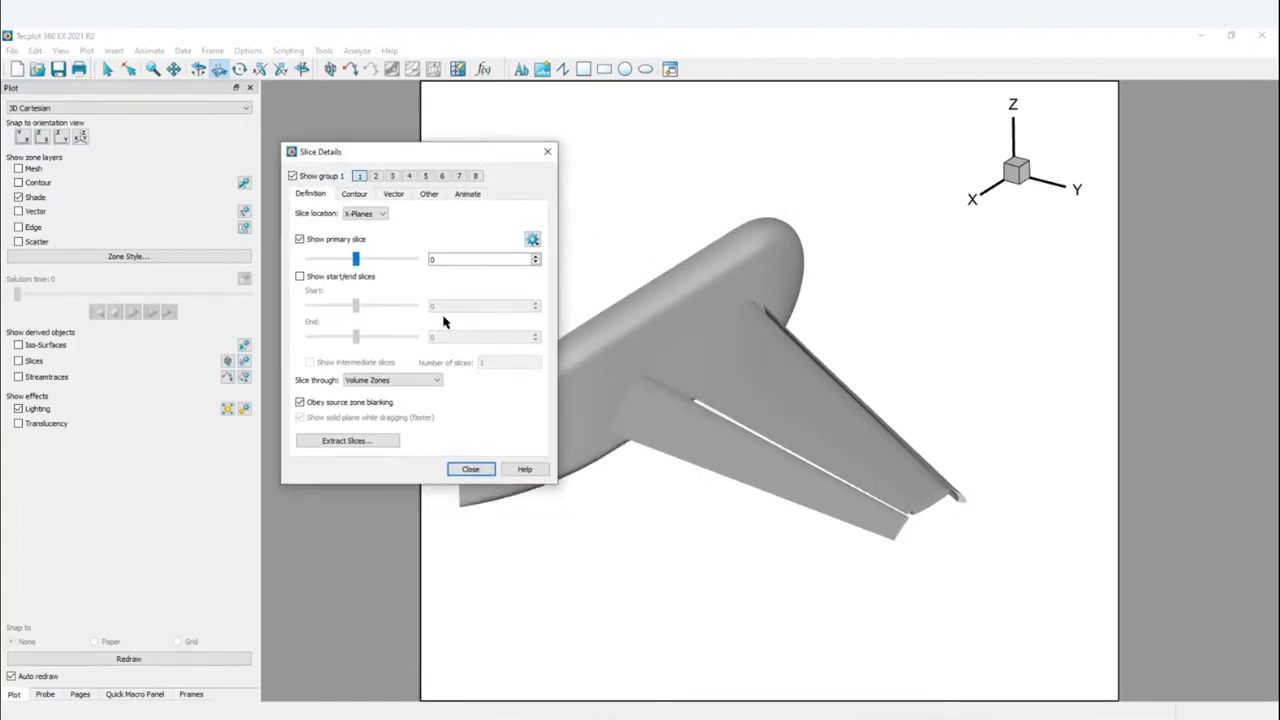
pyautogui.click(355, 213)
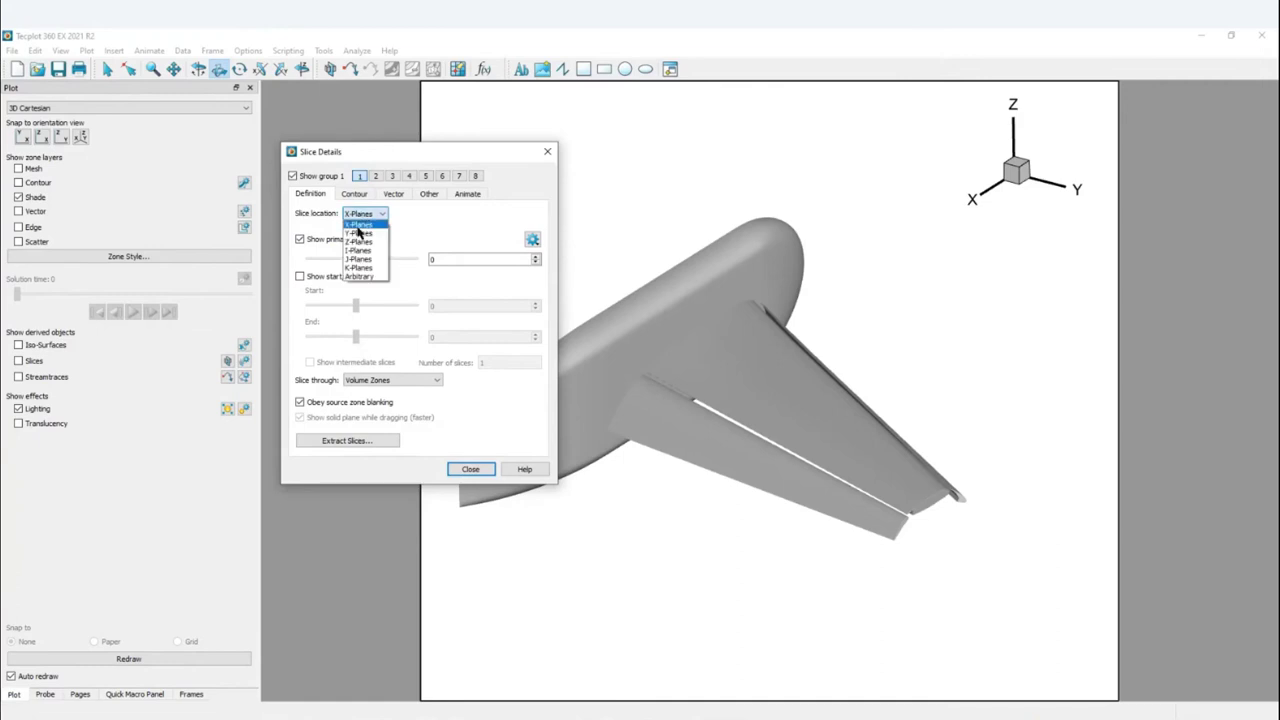
pyautogui.click(358, 233)
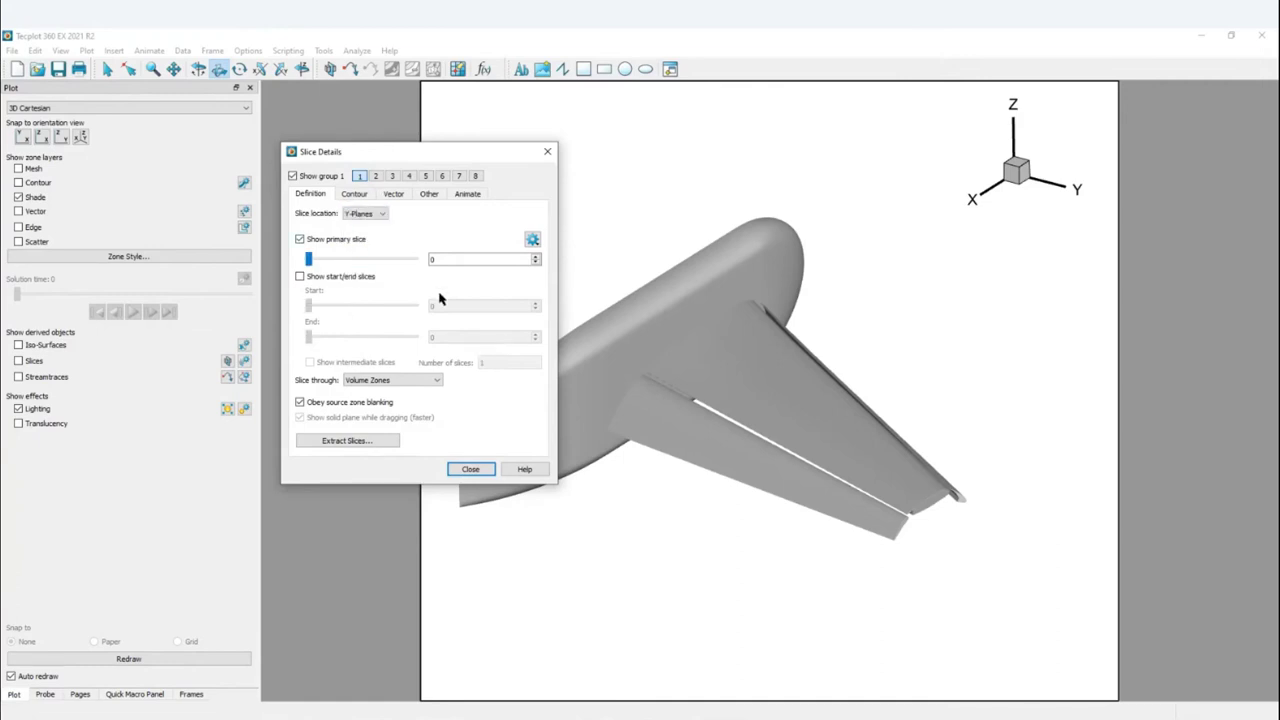
pyautogui.click(228, 362)
pyautogui.click(743, 377)
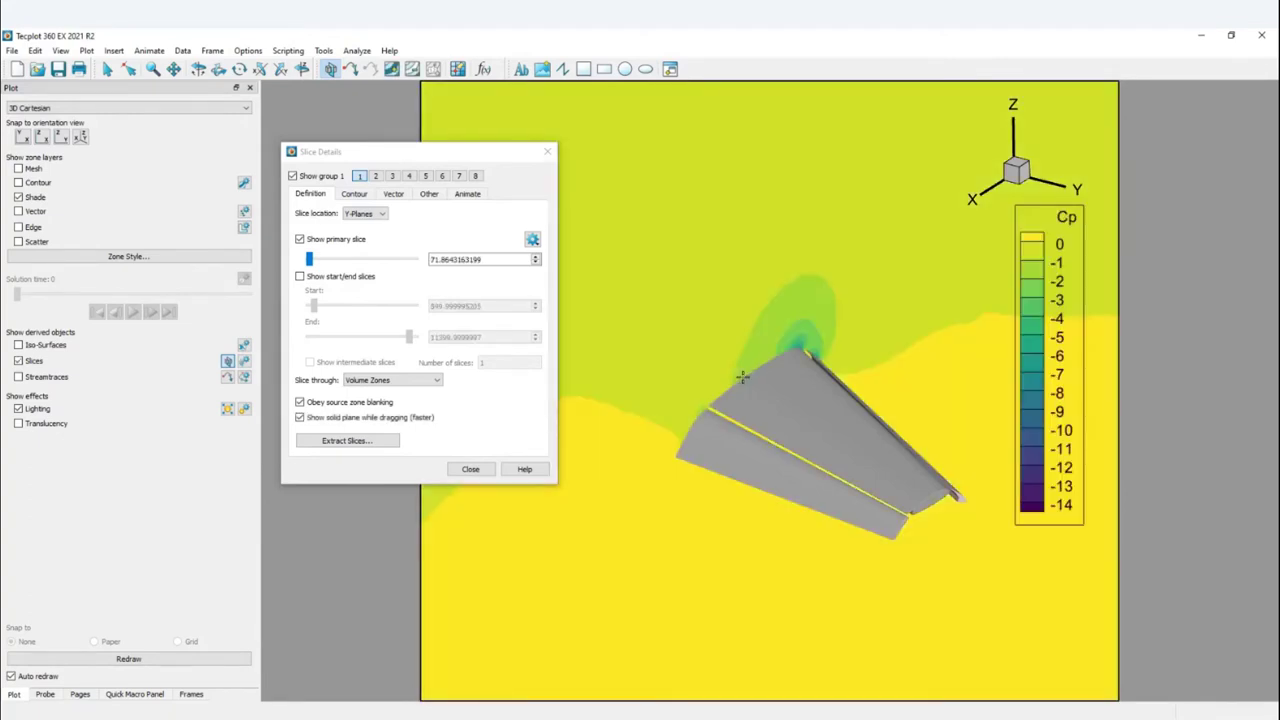
pyautogui.click(547, 152)
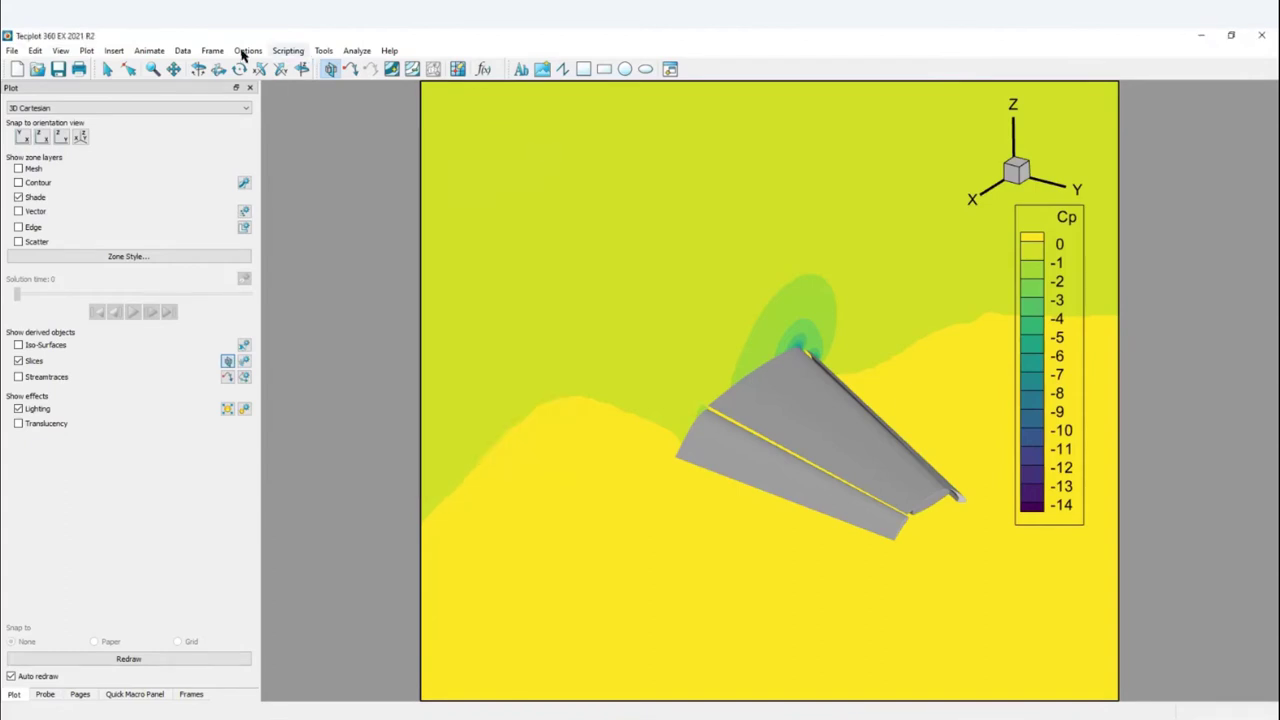
# Examine the zones and variables listed in the data set information
pyautogui.click(183, 50)
pyautogui.click(216, 166)
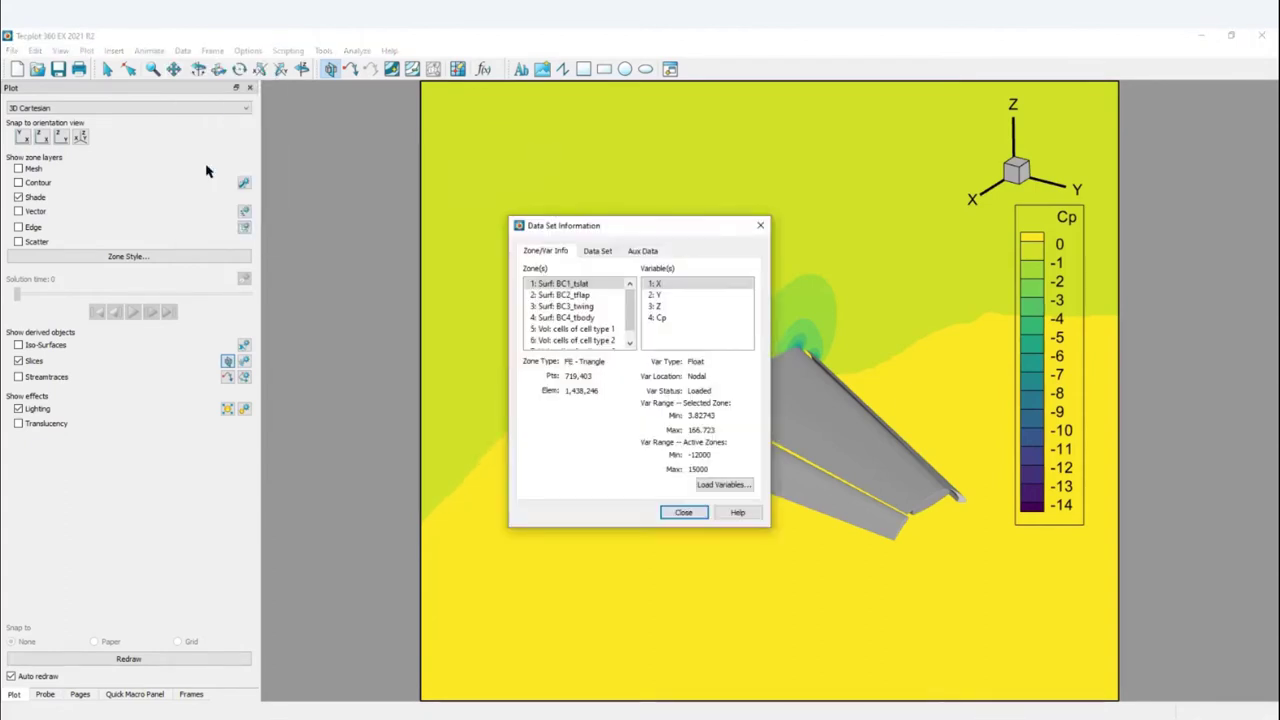
pyautogui.click(760, 225)
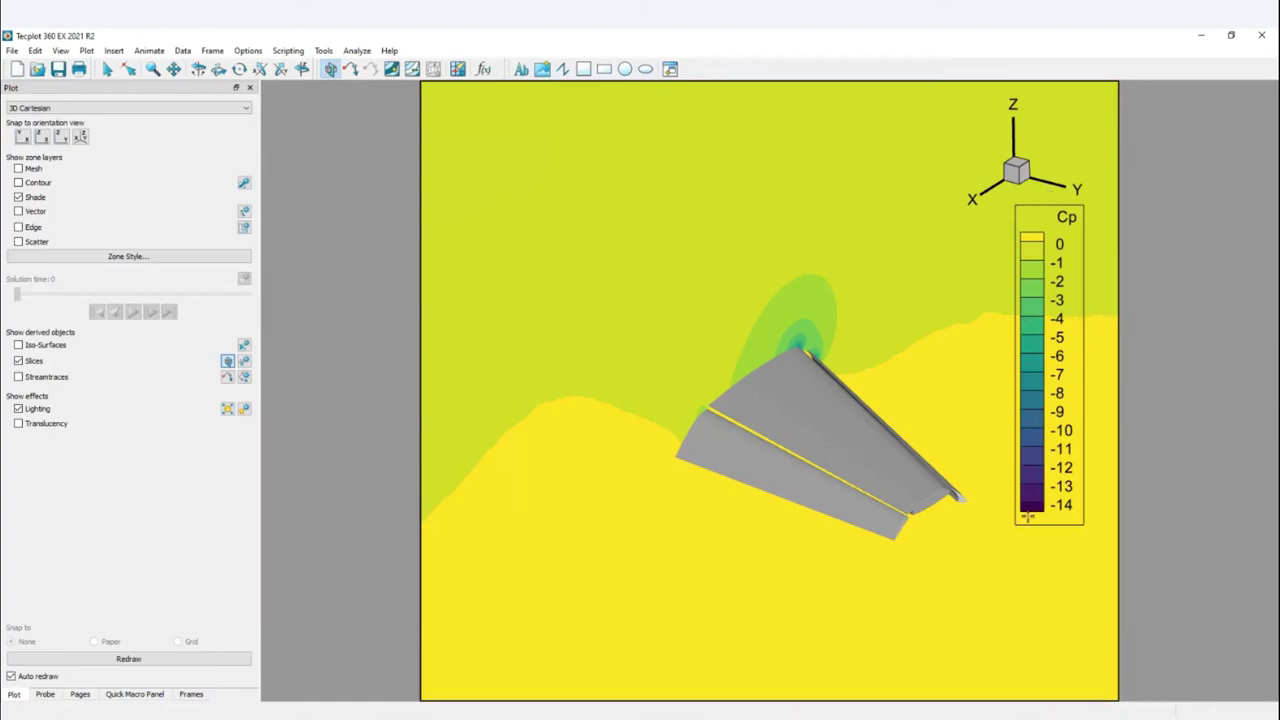
# Check Tecplot's RAM use again in the runtime environment information with the slice displayed
pyautogui.click(390, 51)
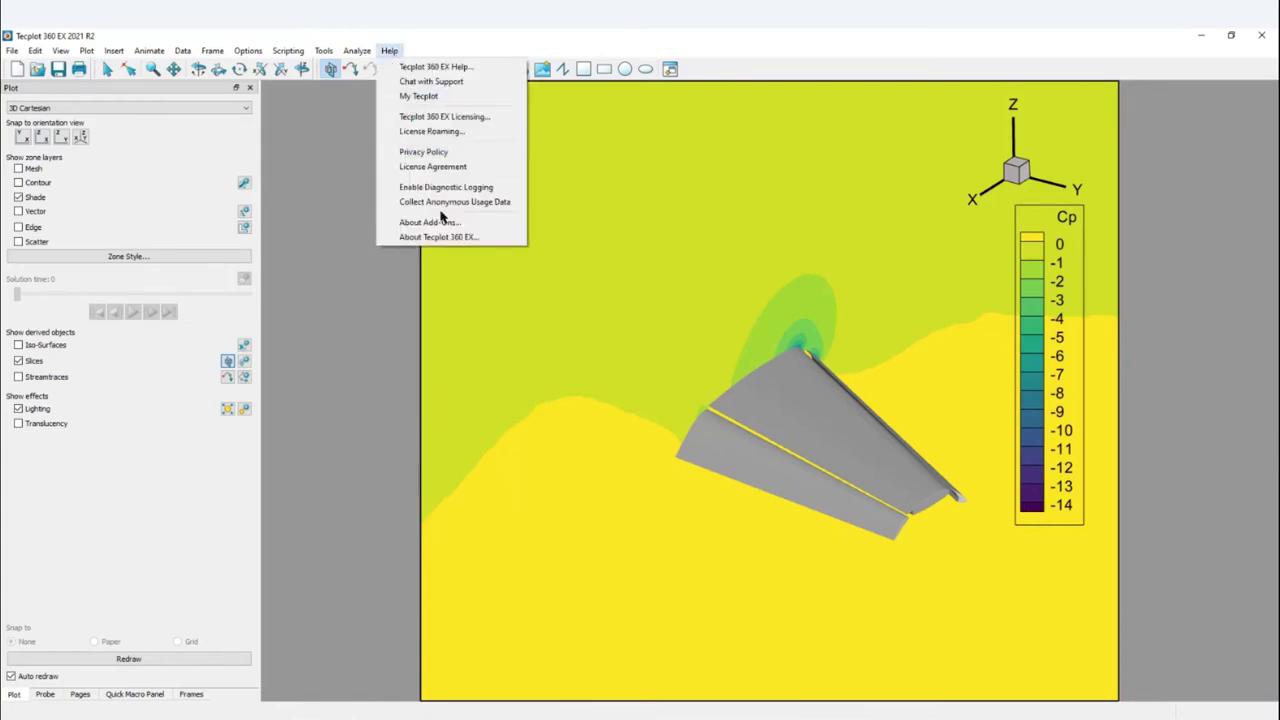
pyautogui.click(426, 241)
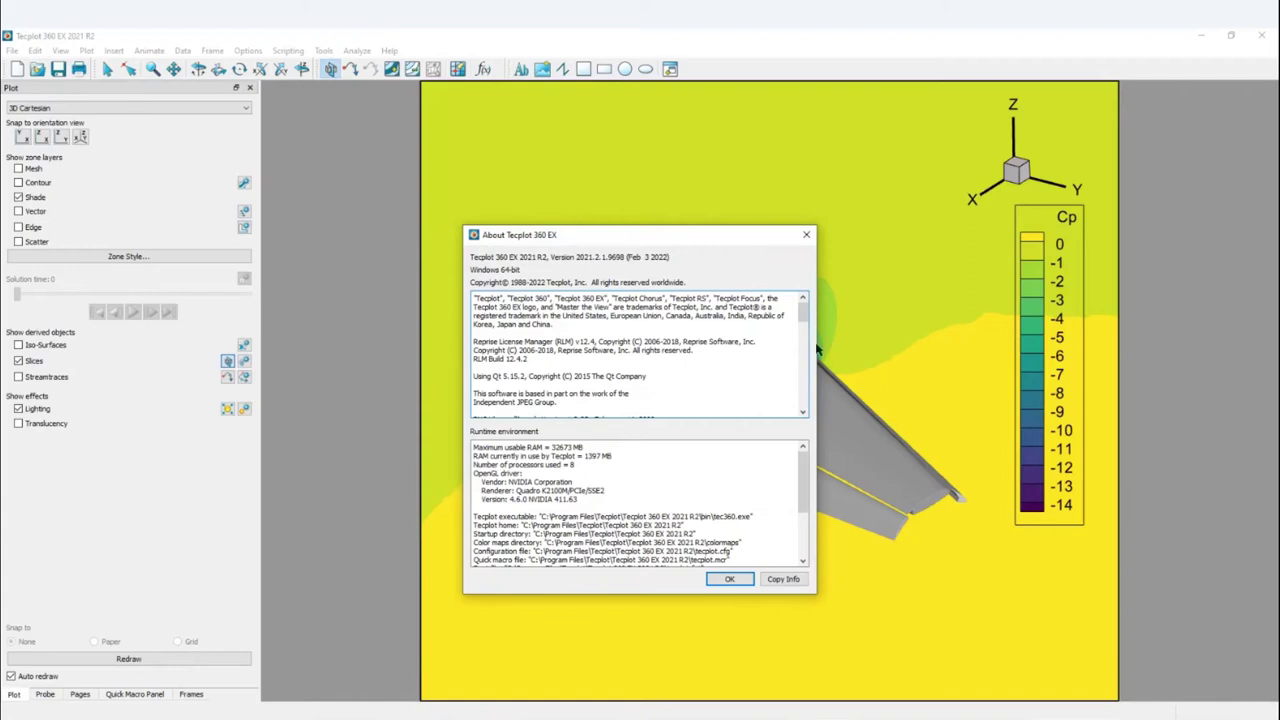
pyautogui.click(806, 234)
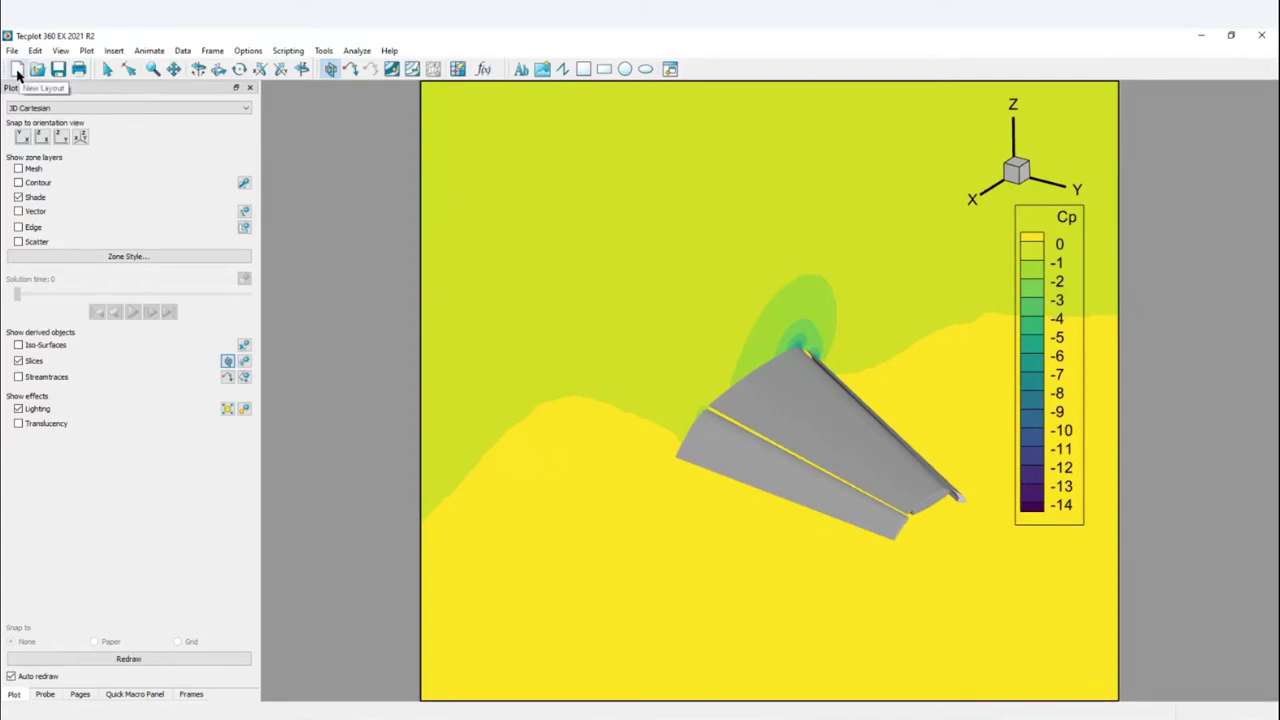
# Examine the data set's source file and its total element and point counts
pyautogui.click(181, 52)
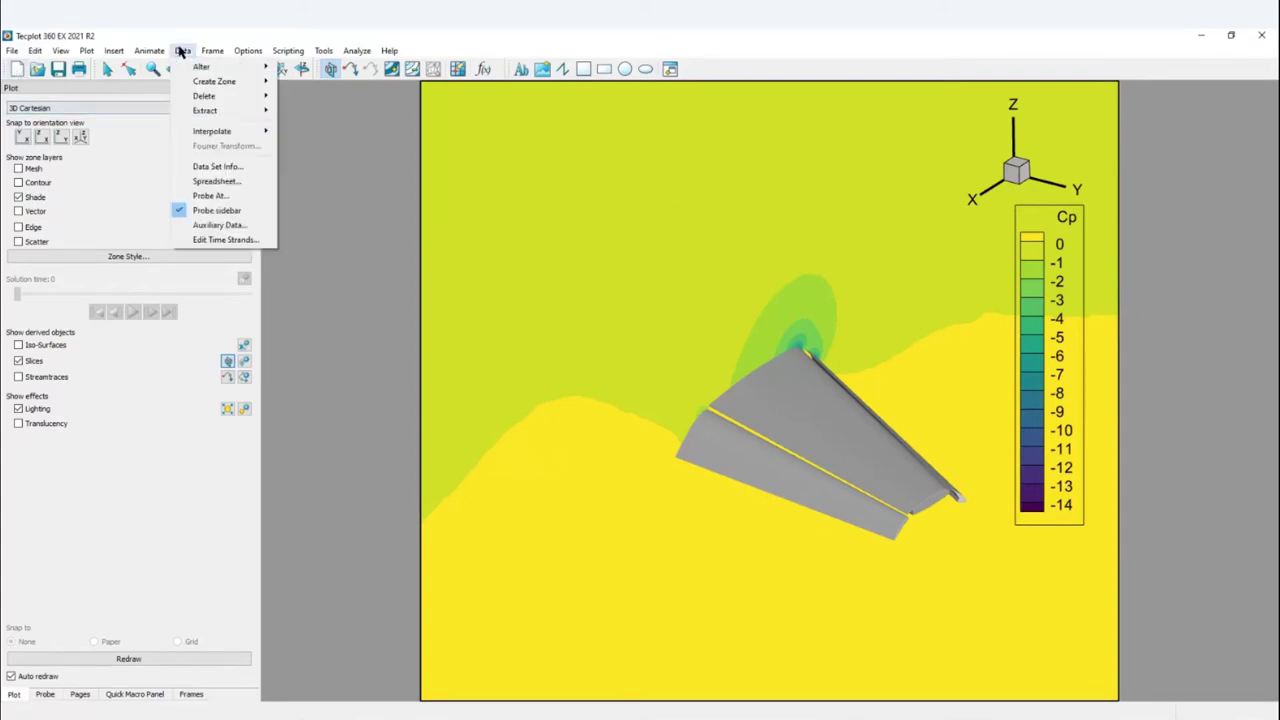
pyautogui.click(215, 167)
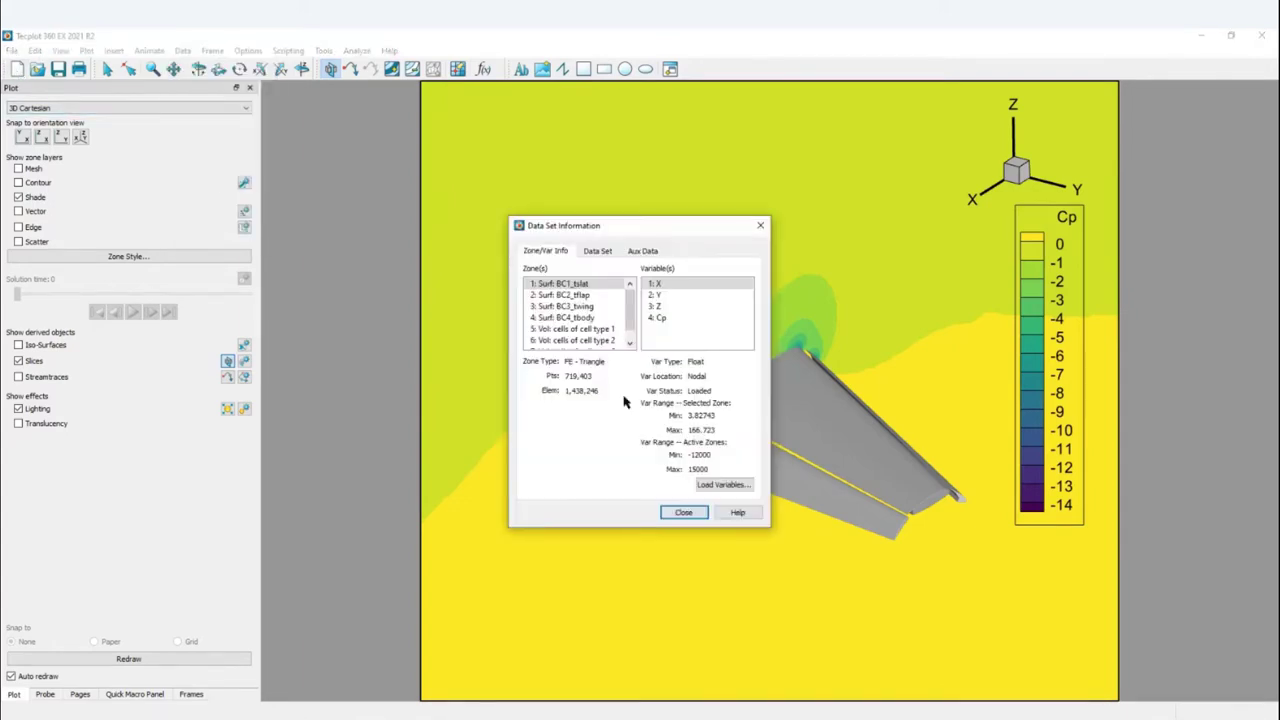
pyautogui.click(597, 251)
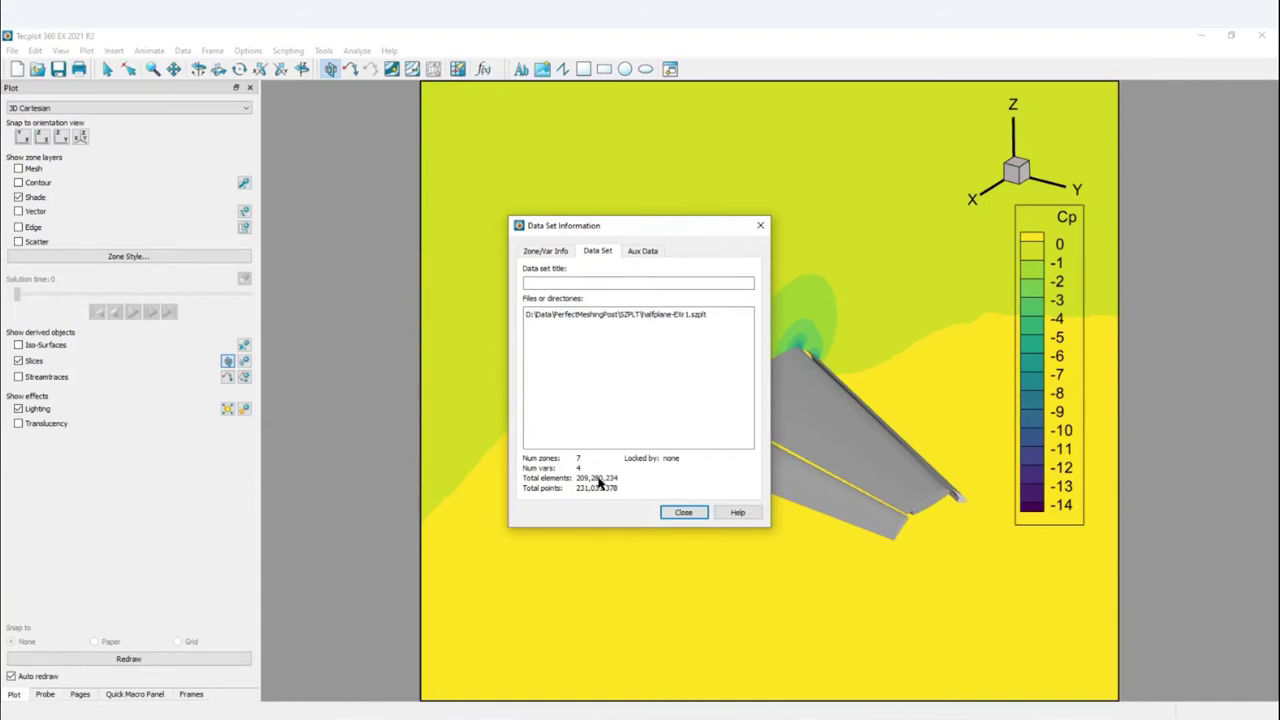
pyautogui.click(759, 225)
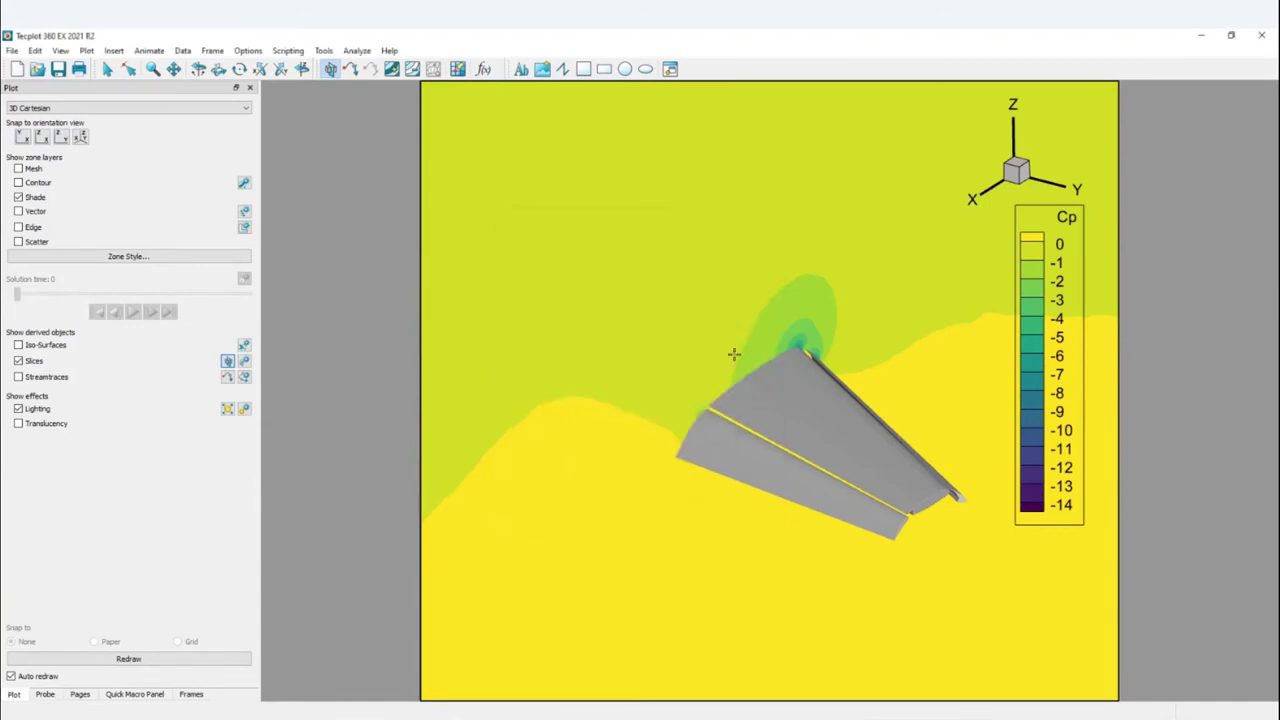
# Start a new blank layout in place of the current wing plot
pyautogui.click(219, 68)
pyautogui.moveTo(673, 524)
pyautogui.mouseDown()
pyautogui.moveTo(786, 520)
pyautogui.moveTo(689, 534)
pyautogui.mouseUp()
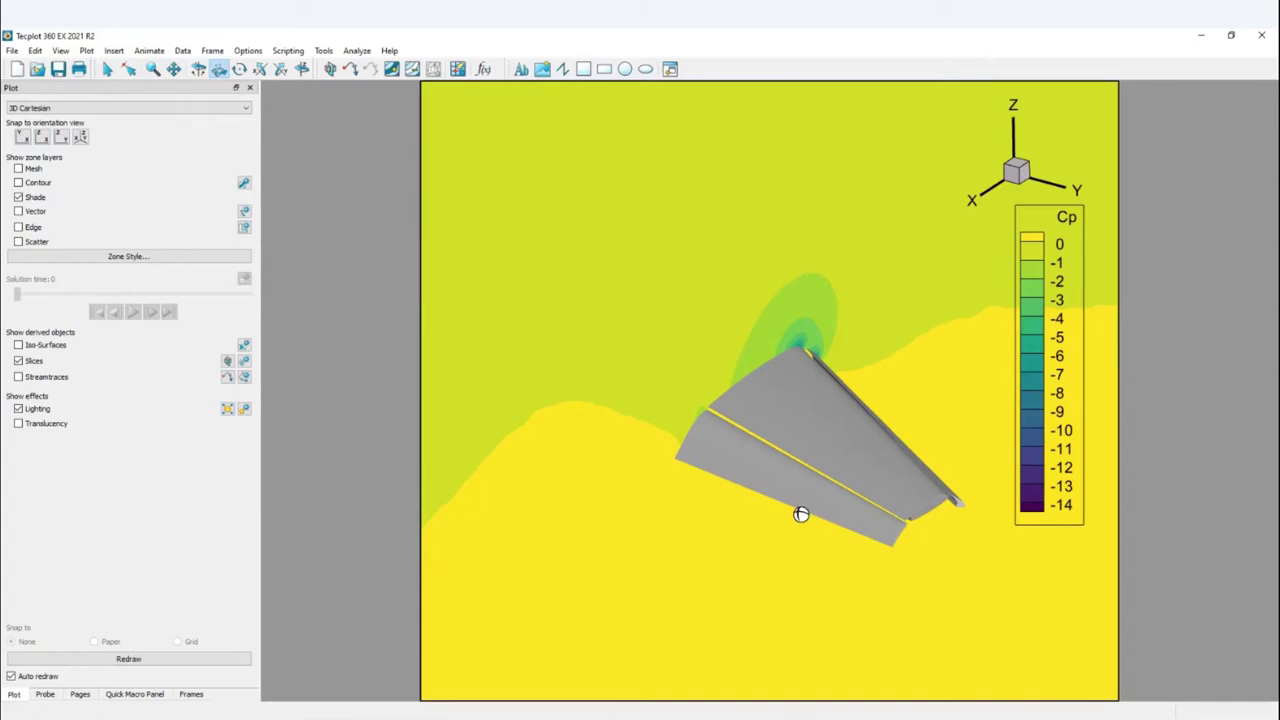
pyautogui.click(17, 72)
pyautogui.click(655, 399)
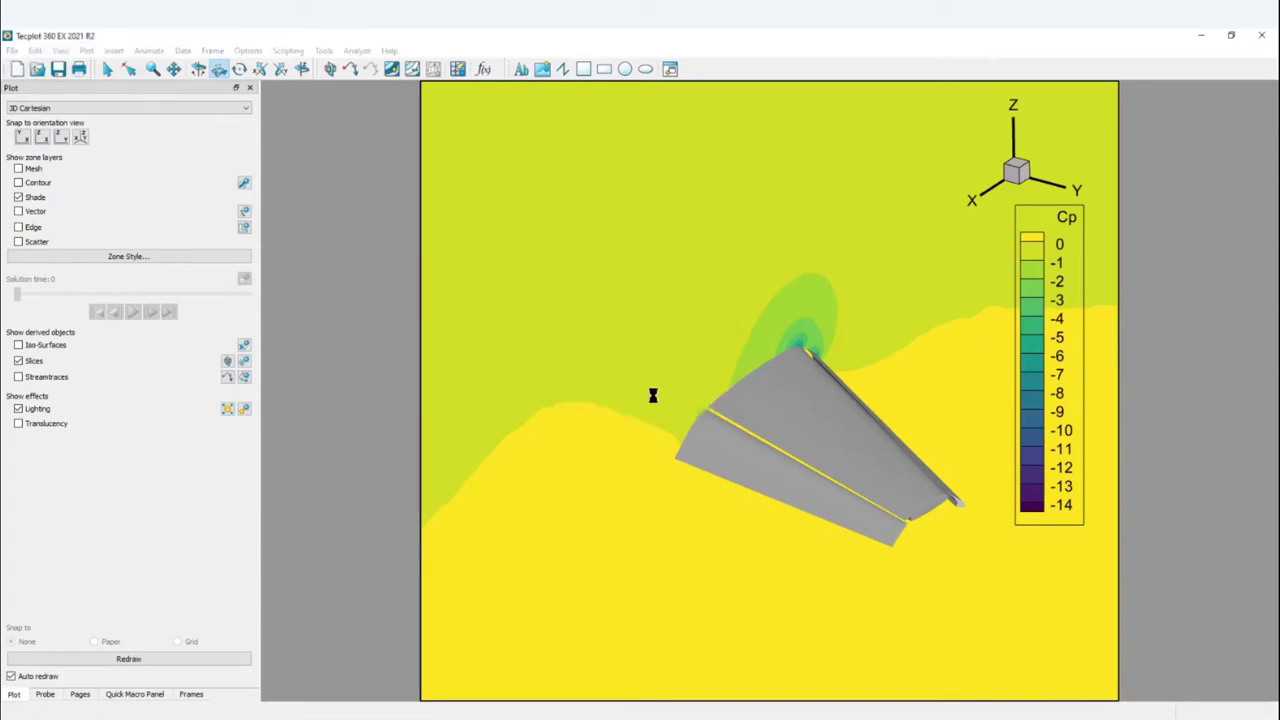
# Start loading data from the PerfectMeshingPost folder with the Fluent Data Loader as the file type
pyautogui.click(11, 51)
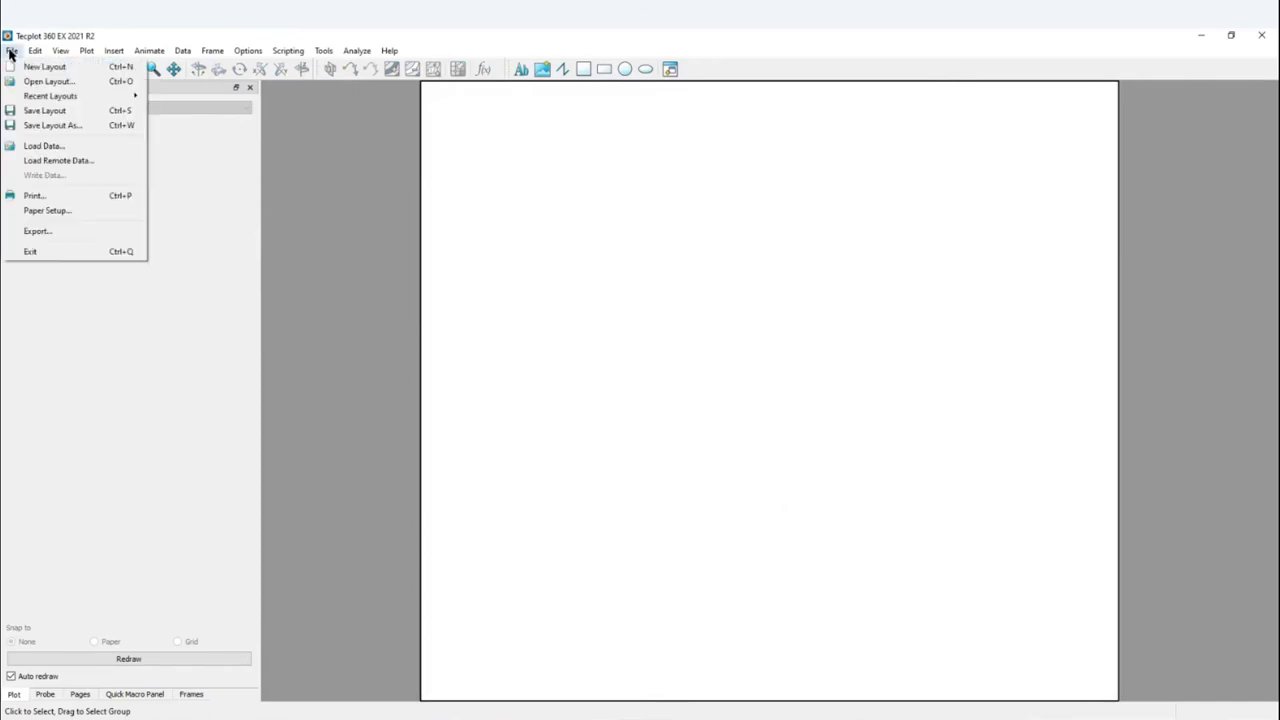
pyautogui.click(51, 146)
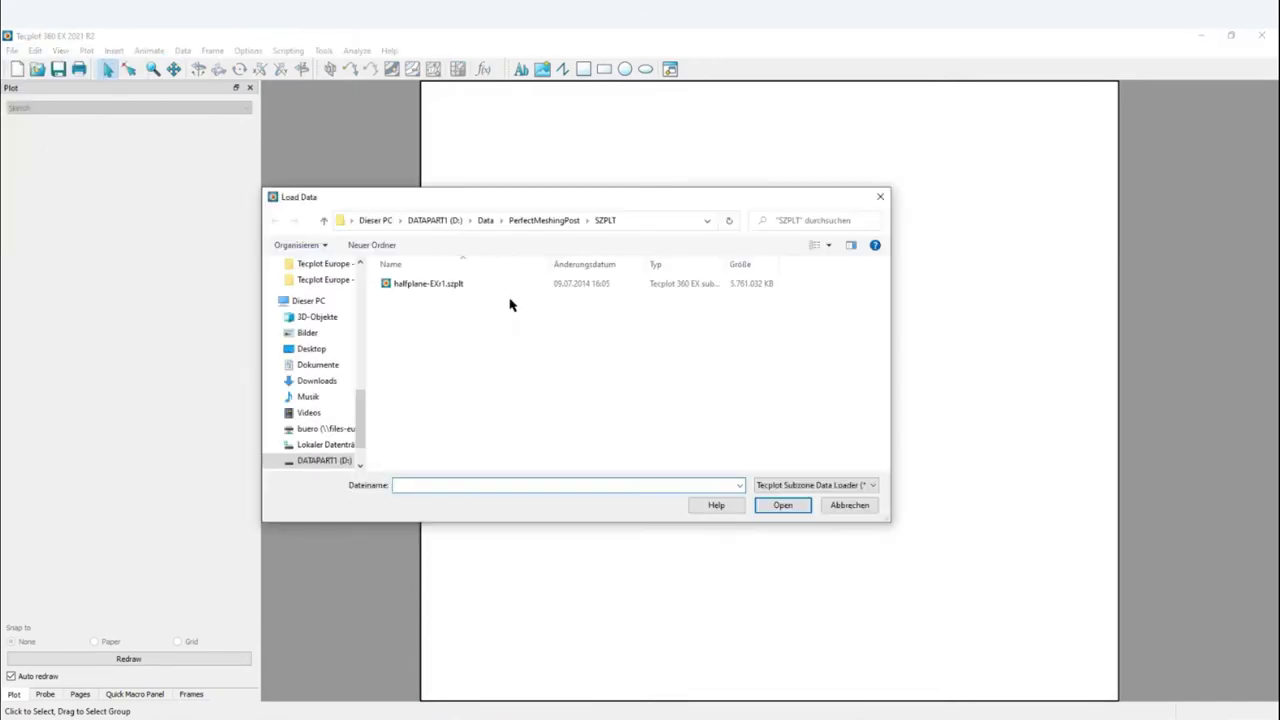
pyautogui.click(540, 222)
pyautogui.click(802, 487)
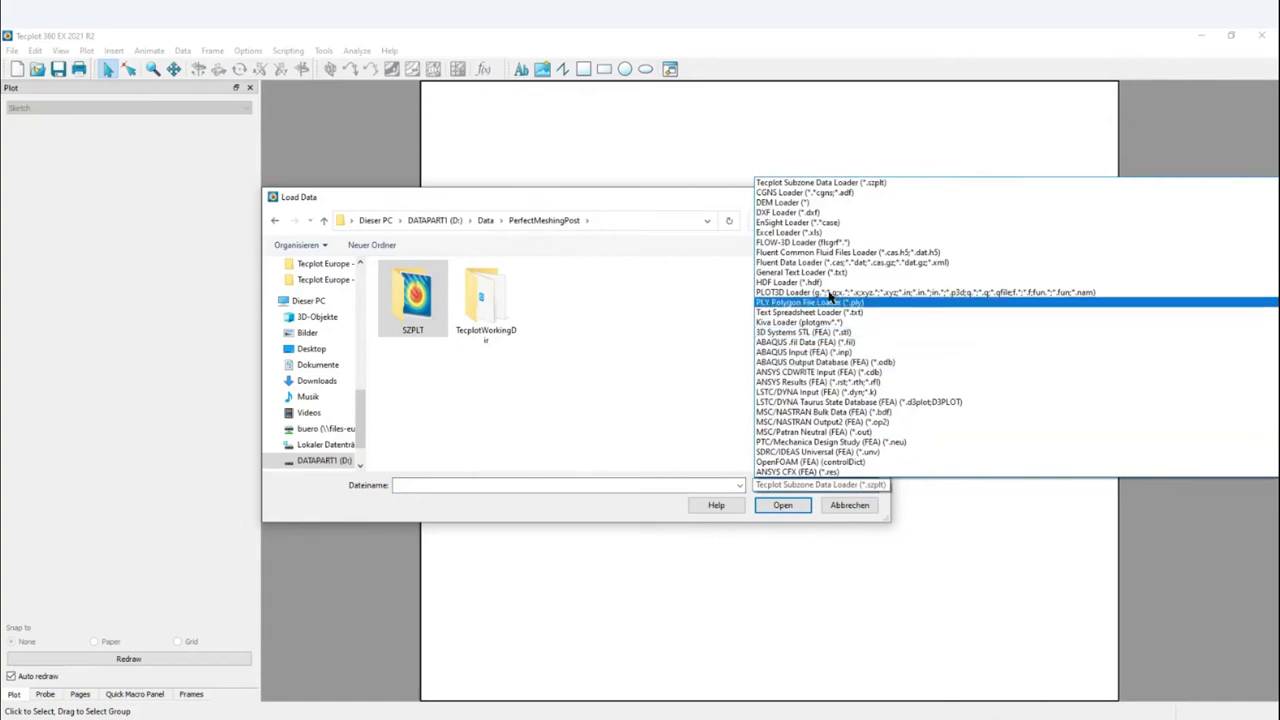
pyautogui.click(830, 264)
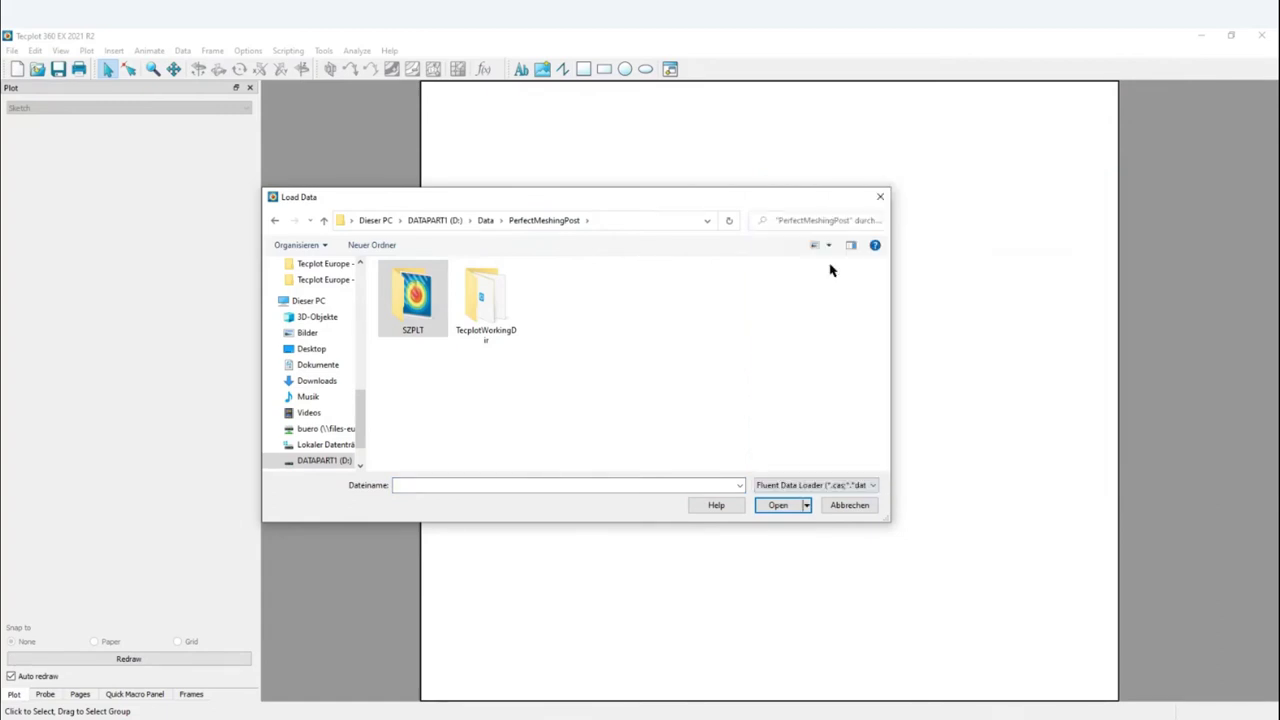
# Load all Fluent case and data files from test_5.cas through test_100.dat in the TecplotWorkingDir FSI folder
pyautogui.click(488, 310)
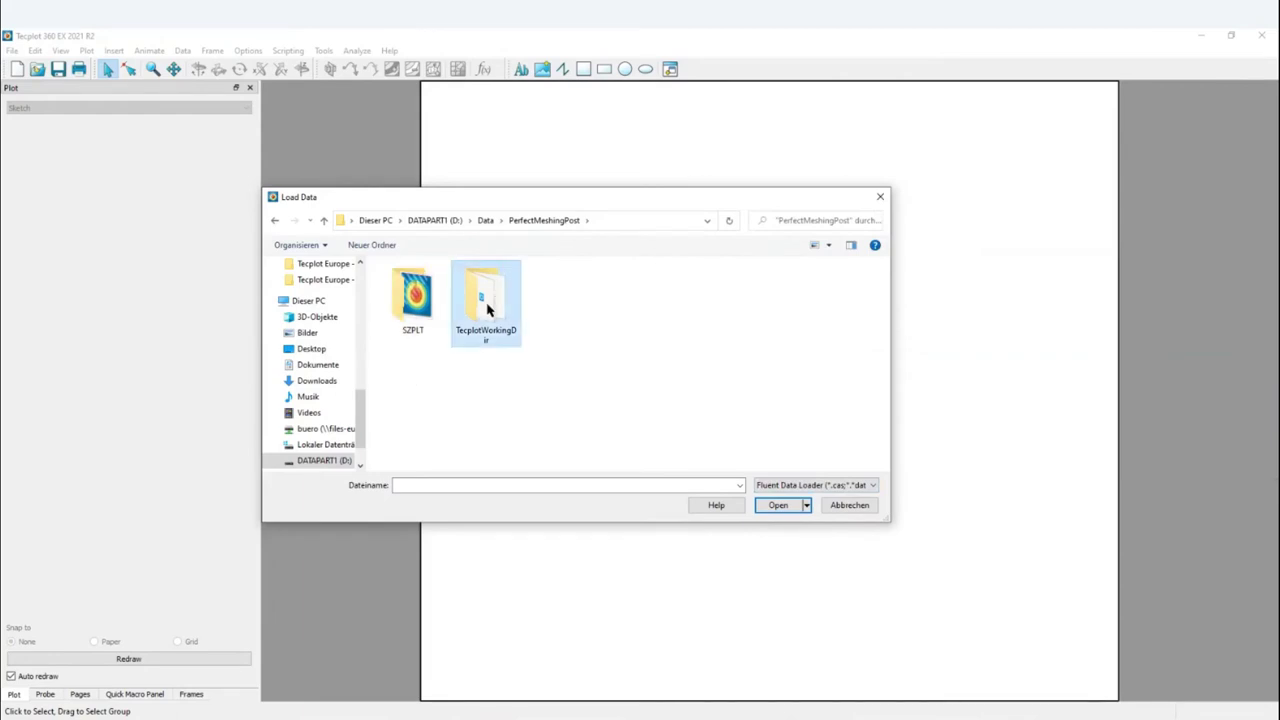
pyautogui.doubleClick(488, 310)
pyautogui.doubleClick(417, 295)
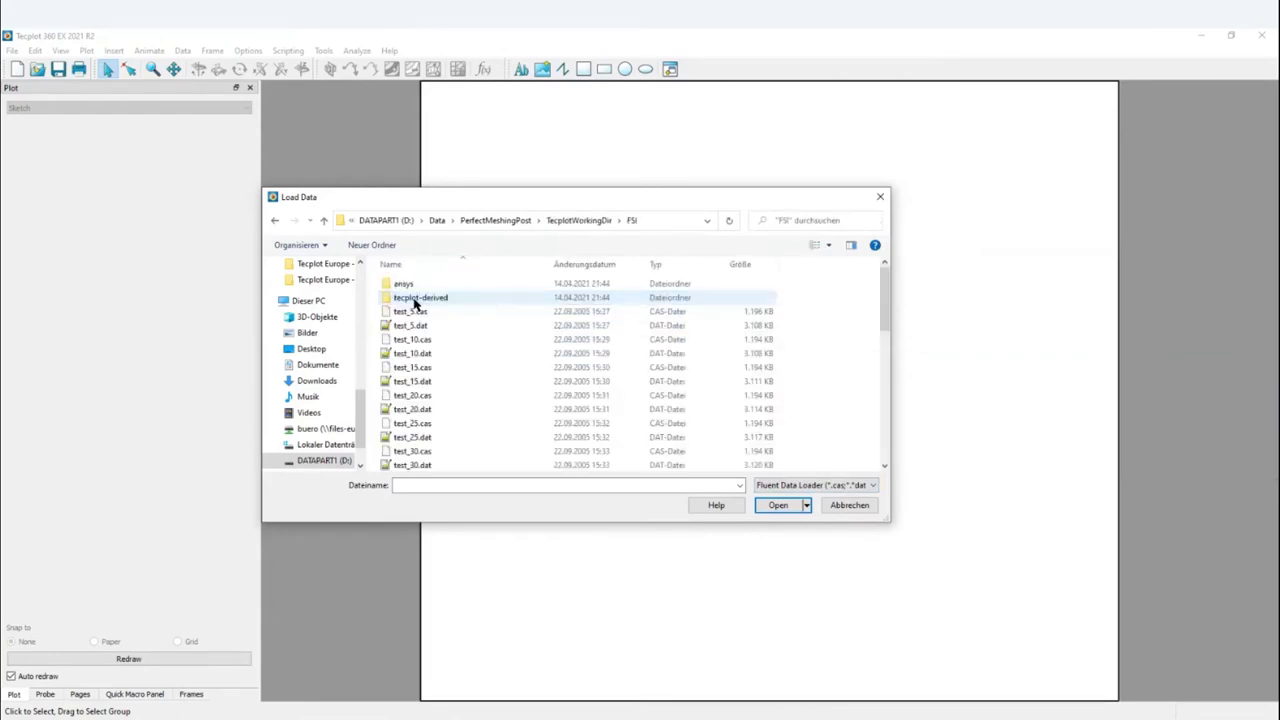
pyautogui.click(414, 311)
pyautogui.moveTo(885, 300); pyautogui.dragTo(884, 440)
pyautogui.keyDown('shift'); pyautogui.click(458, 466); pyautogui.keyUp('shift')
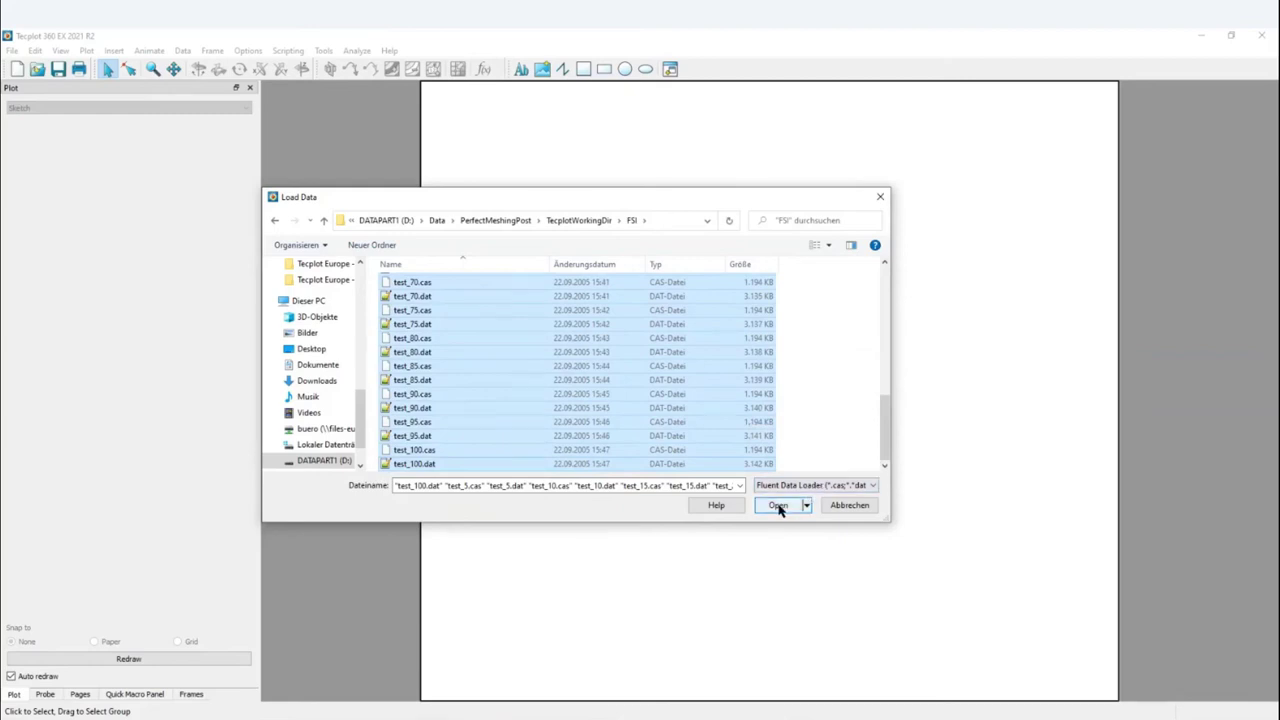
pyautogui.moveTo(884, 408); pyautogui.dragTo(884, 285)
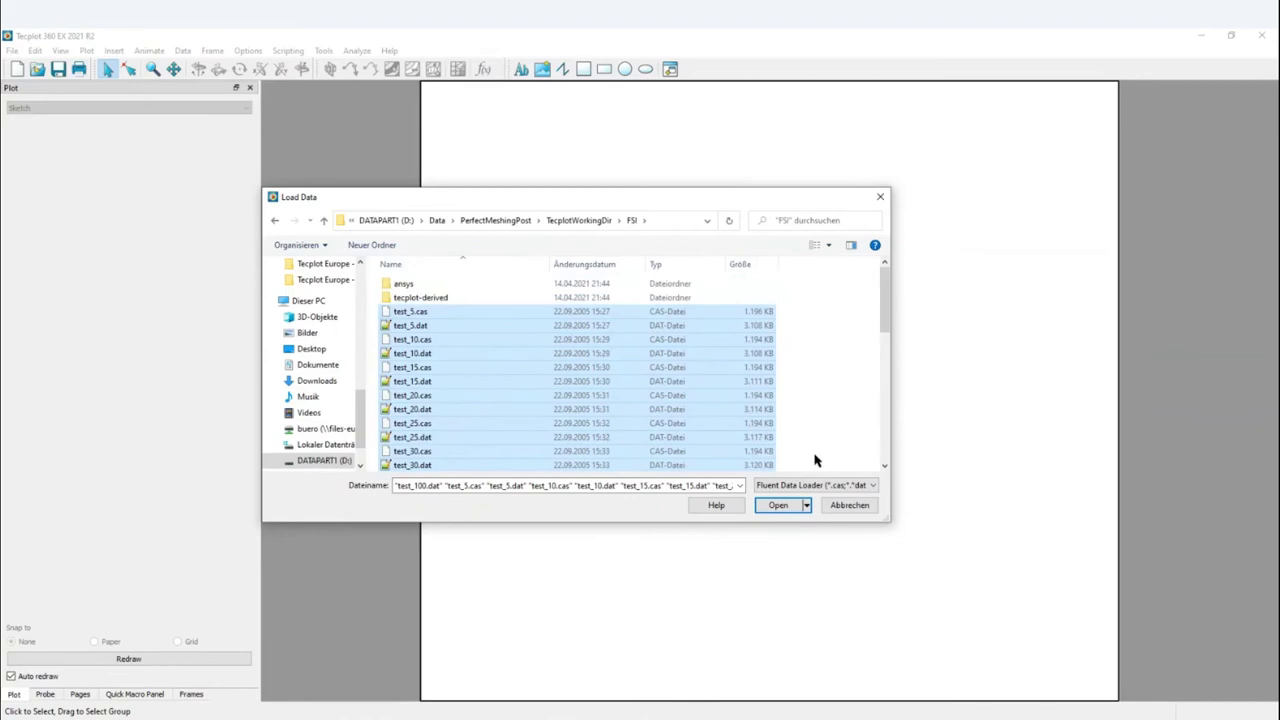
pyautogui.click(780, 505)
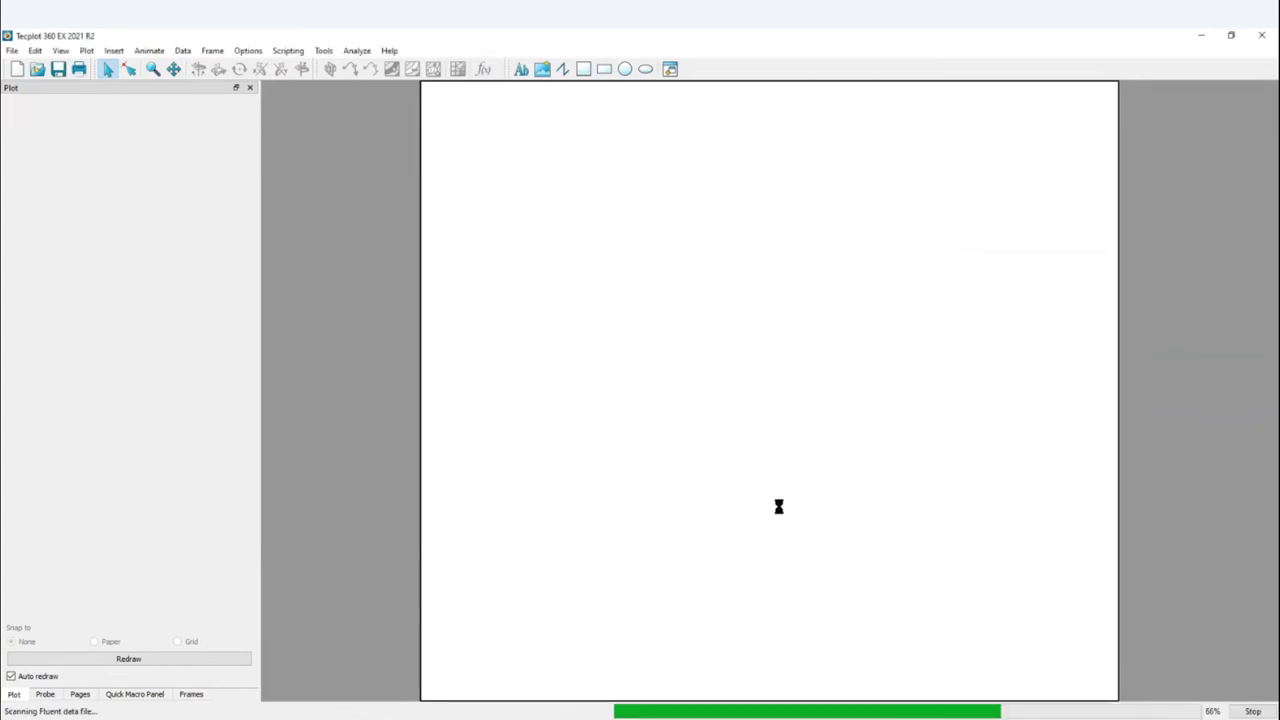
# Inspect the loaded channel model and the quick style options offered for its rear w_channel zone
pyautogui.scroll(-3, 886, 400)
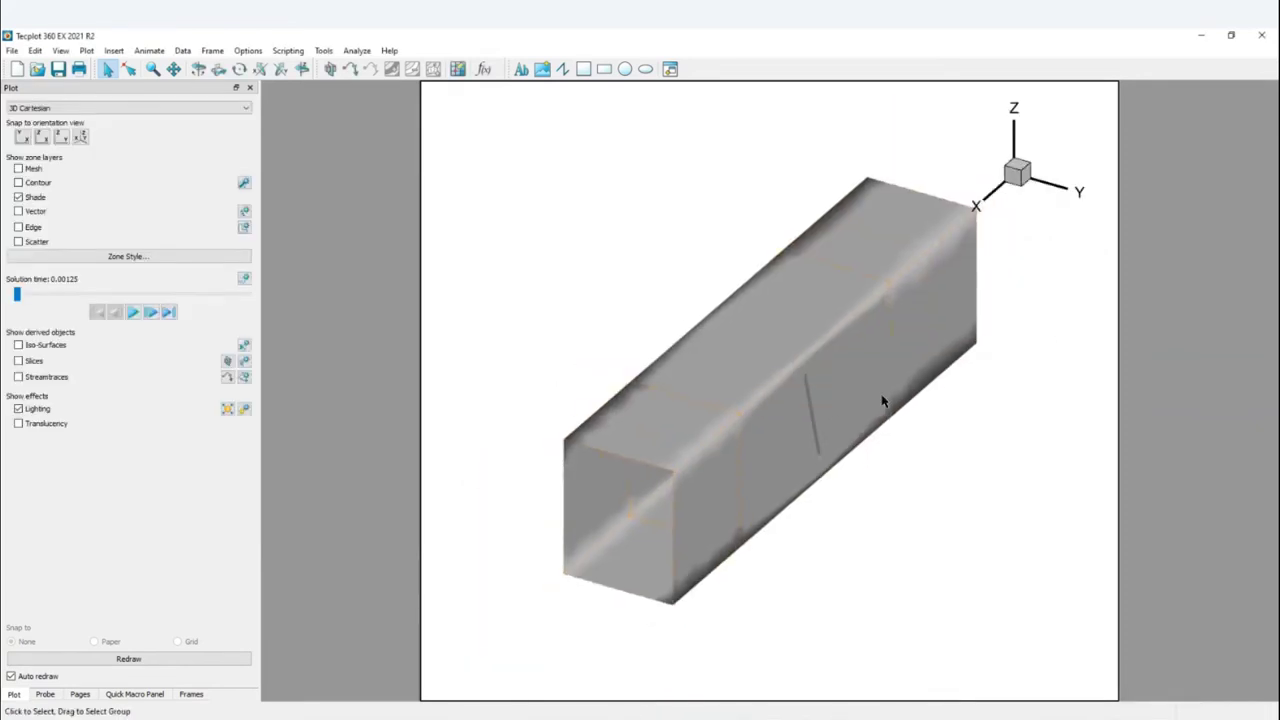
pyautogui.click(1016, 172)
pyautogui.moveTo(1016, 165)
pyautogui.mouseDown()
pyautogui.moveTo(1040, 268)
pyautogui.moveTo(1017, 170)
pyautogui.mouseUp()
pyautogui.rightClick(838, 328)
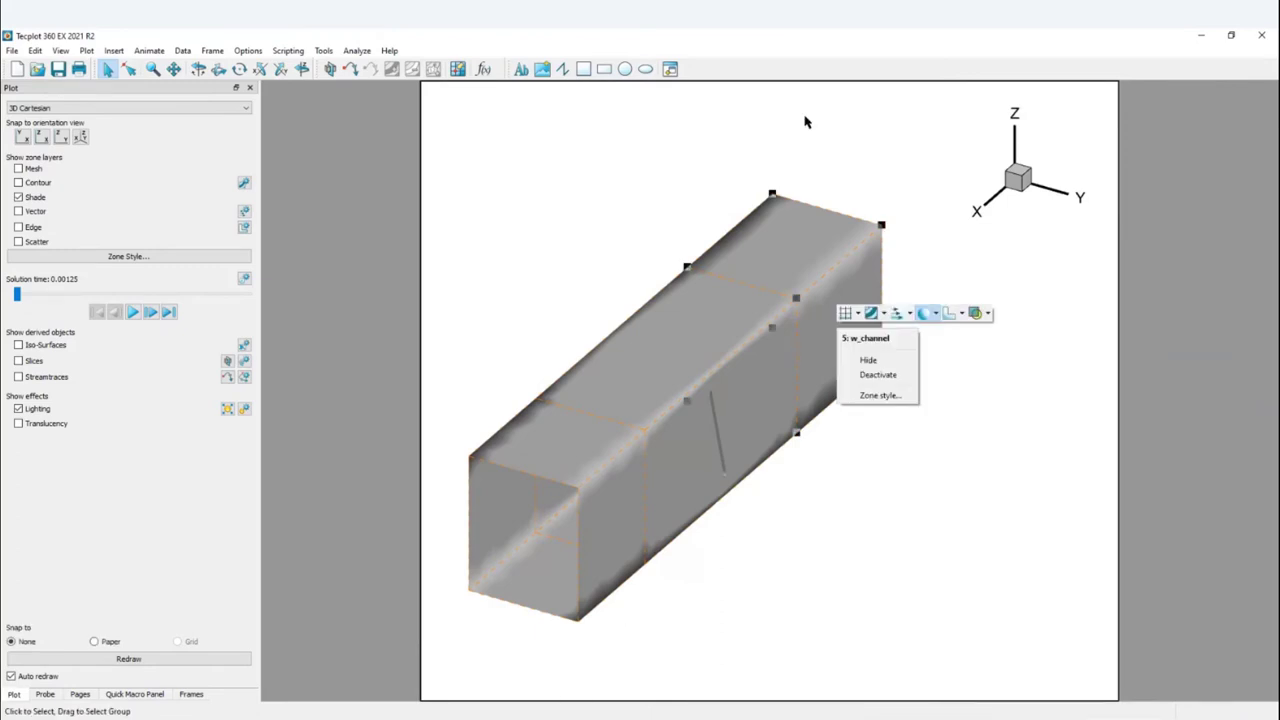
pyautogui.click(1124, 183)
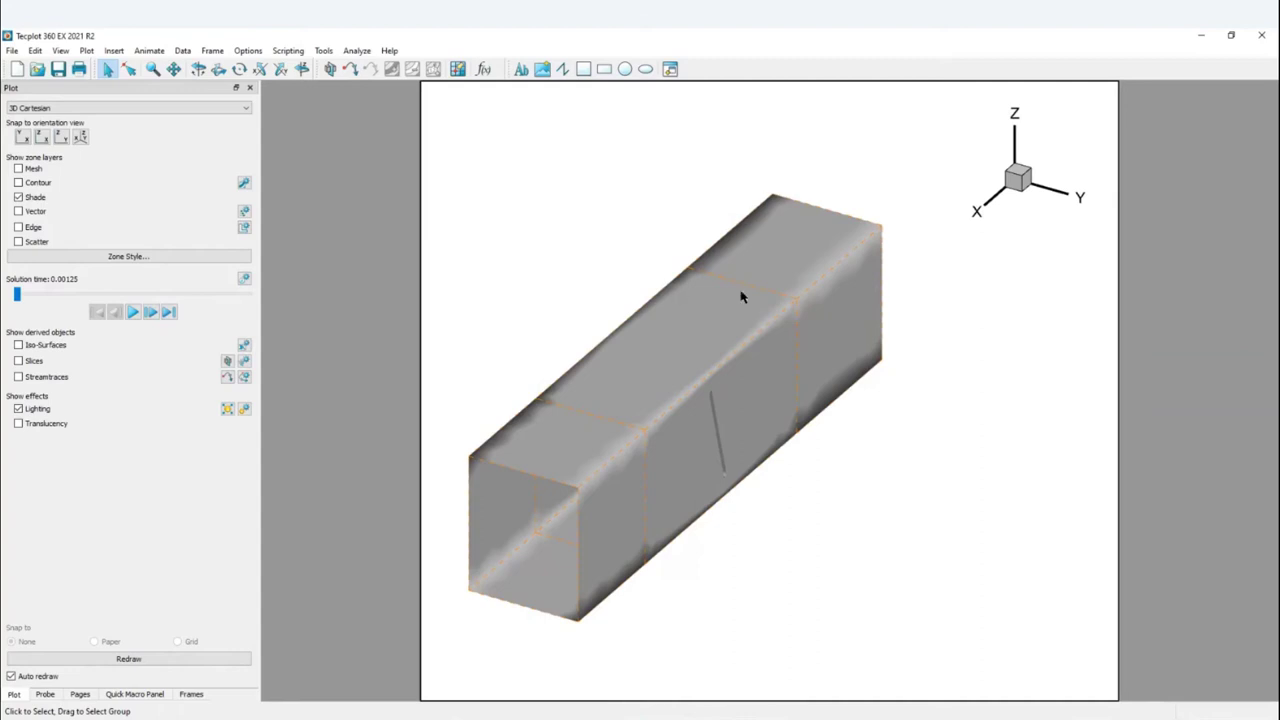
# Enlarge the Zone Style dialog and examine the list of zones with their mesh settings
pyautogui.click(169, 257)
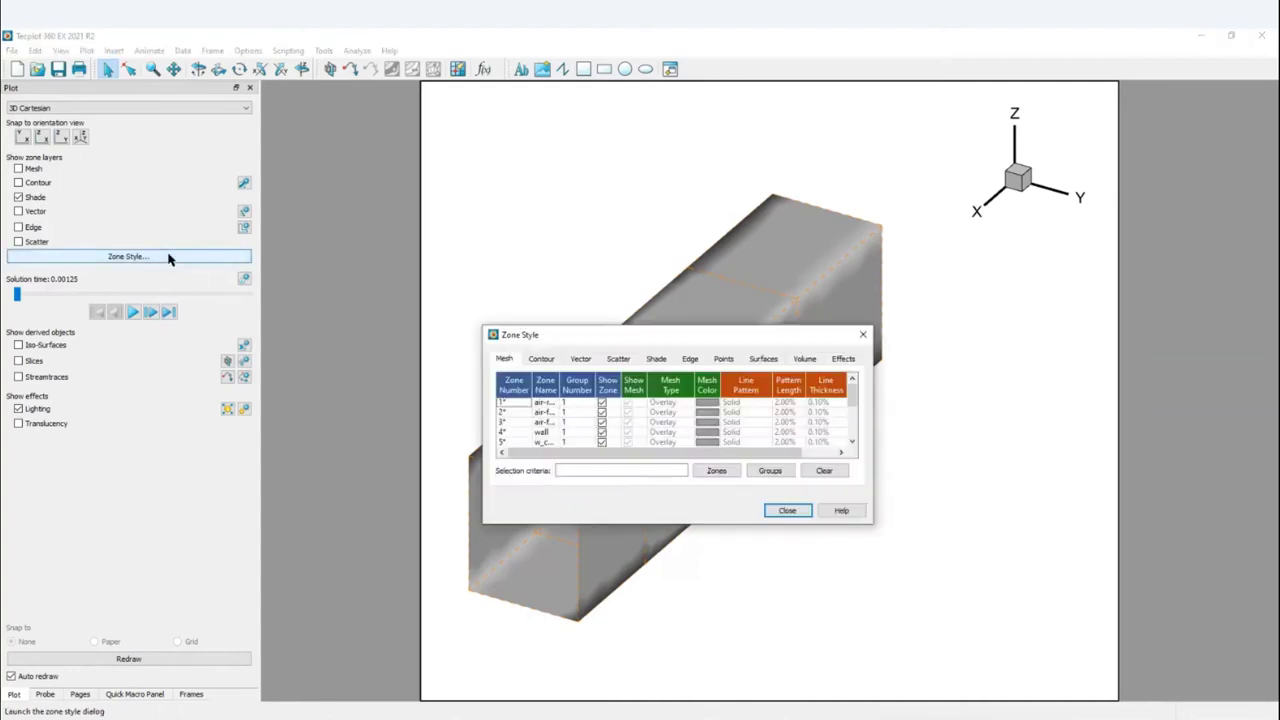
pyautogui.moveTo(608, 328); pyautogui.dragTo(590, 159)
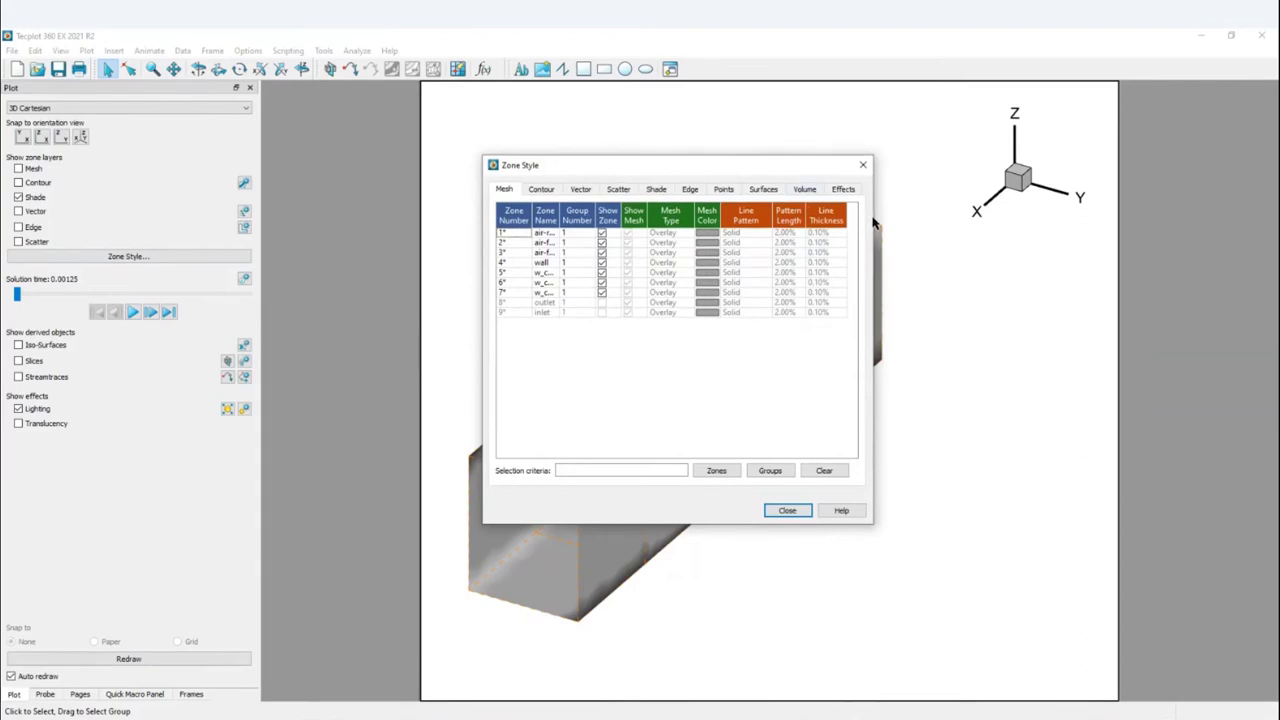
pyautogui.moveTo(875, 237); pyautogui.dragTo(995, 237)
pyautogui.moveTo(909, 174); pyautogui.dragTo(471, 164)
pyautogui.click(548, 157)
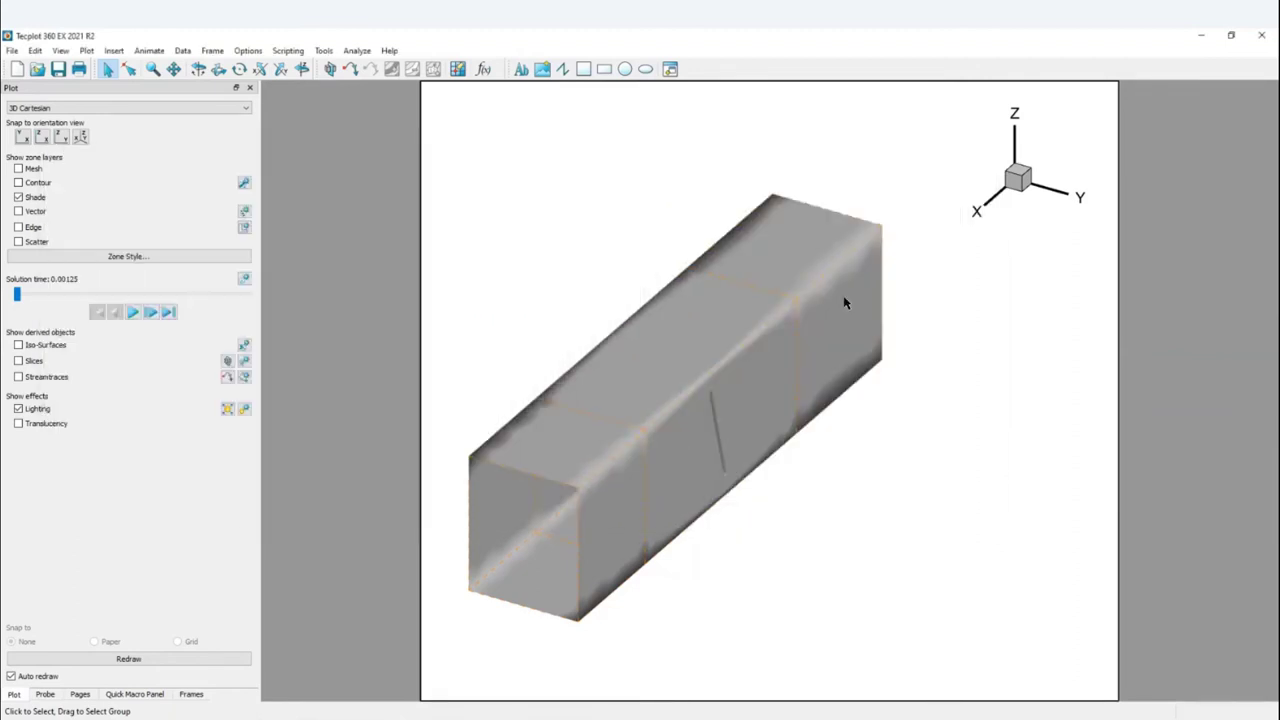
# Show the mesh on the channel's rear zone, hide it again and deselect the zone
pyautogui.click(845, 290)
pyautogui.click(852, 284)
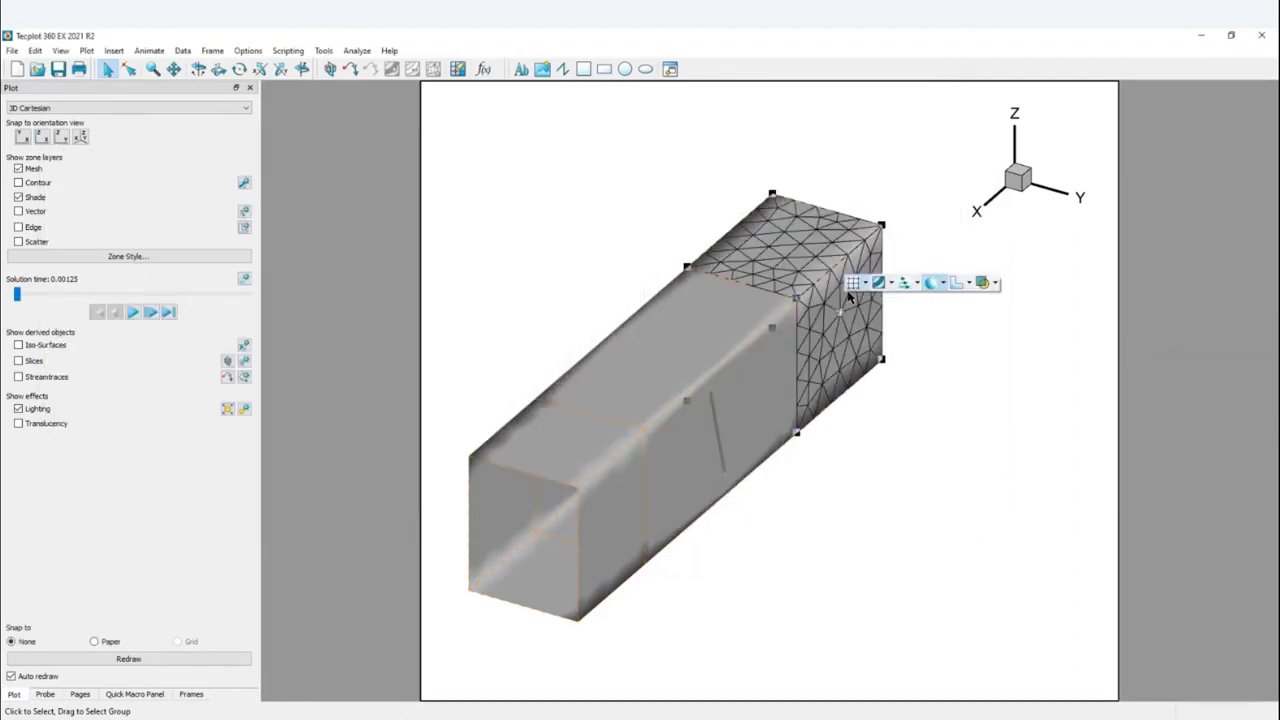
pyautogui.click(852, 284)
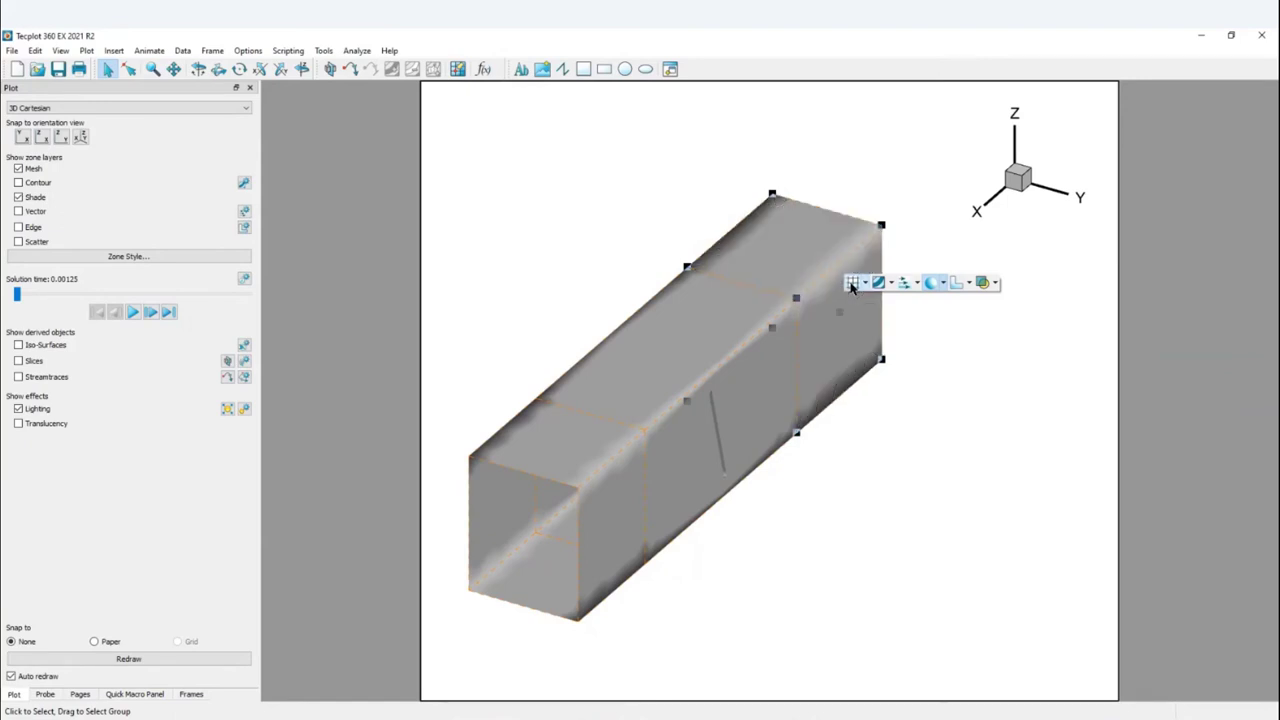
pyautogui.click(597, 217)
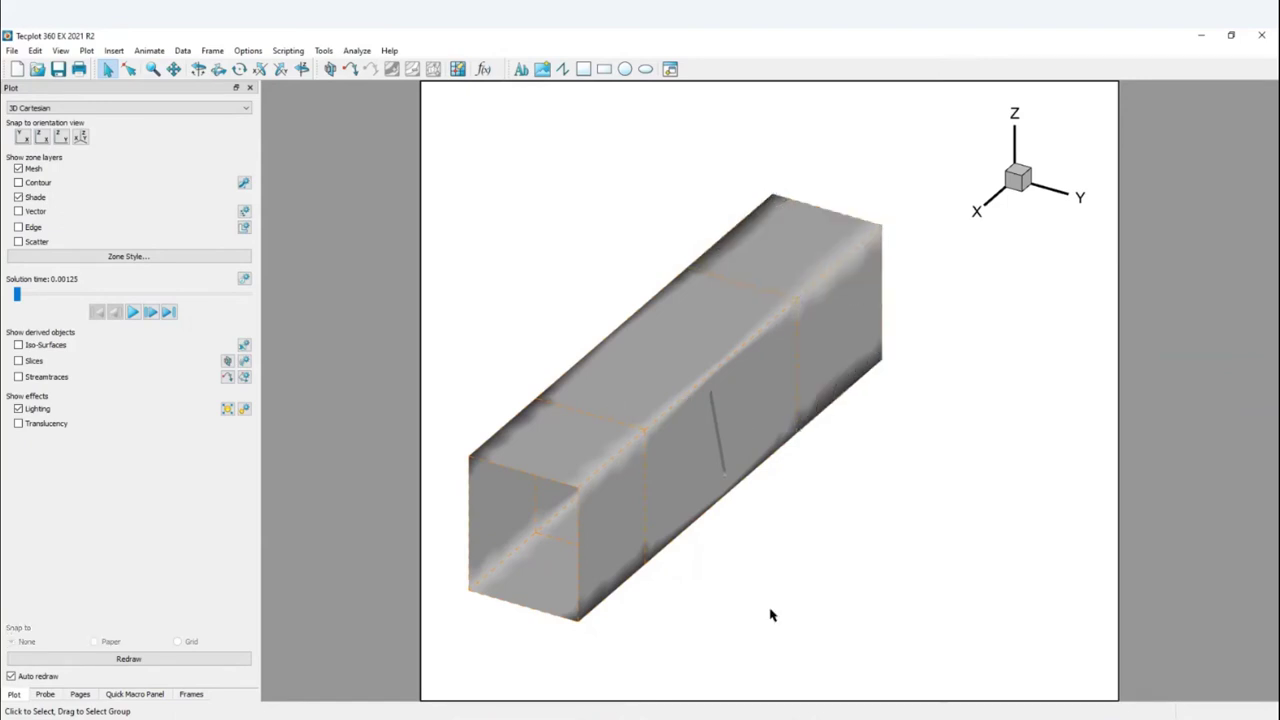
# Resize the frame from its corner so that it is shorter and slightly wider
pyautogui.moveTo(790, 622); pyautogui.dragTo(826, 528, button='right')
pyautogui.click(419, 84)
pyautogui.moveTo(419, 84); pyautogui.dragTo(401, 149)
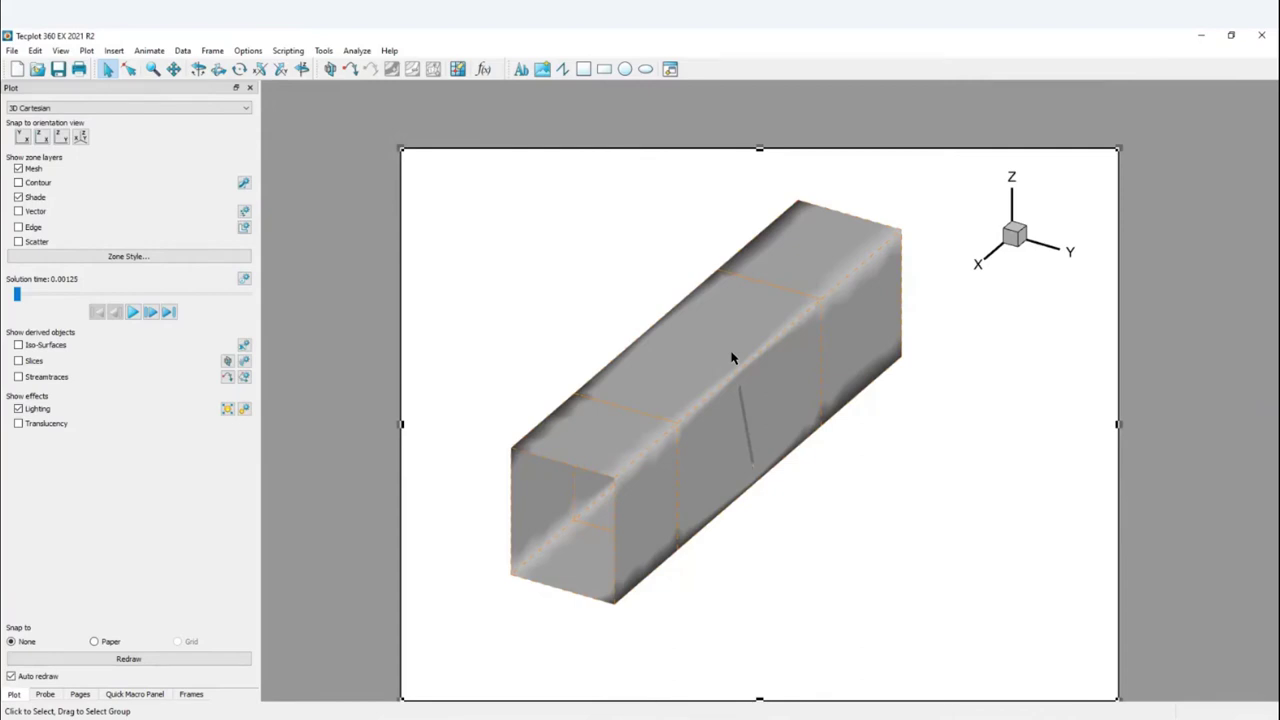
pyautogui.scroll(3, 771, 407)
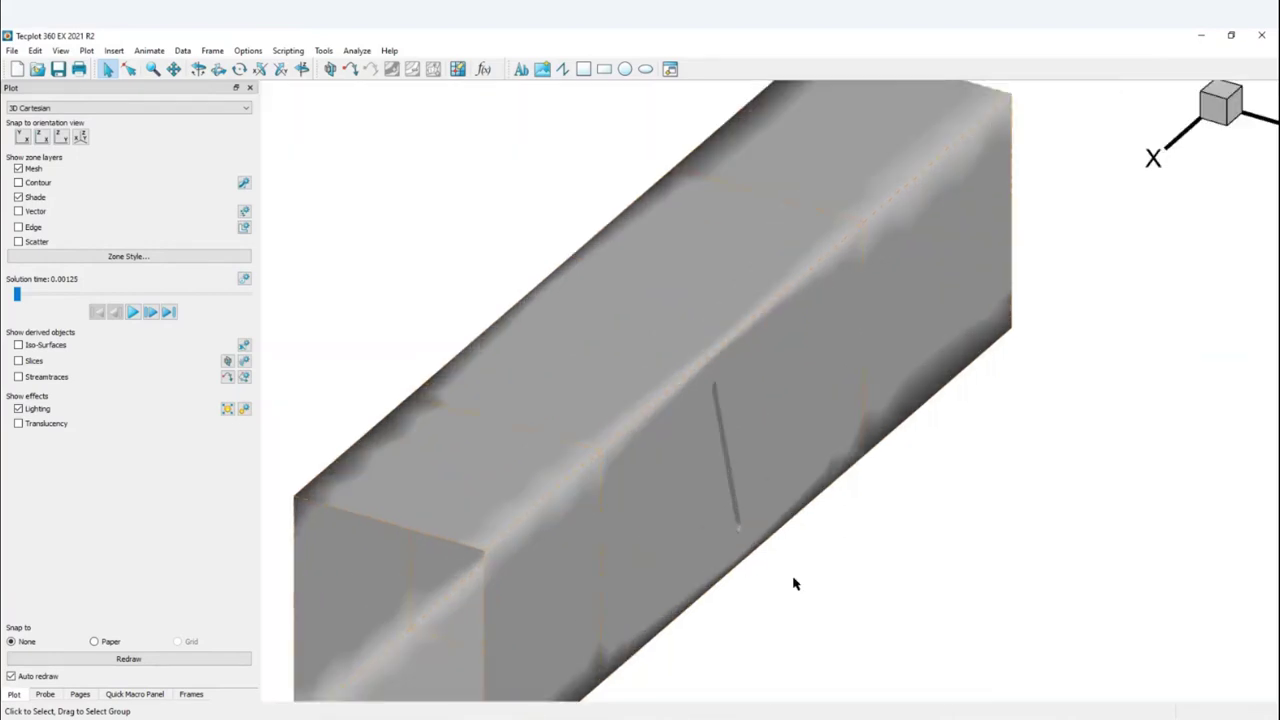
pyautogui.scroll(3, 786, 349)
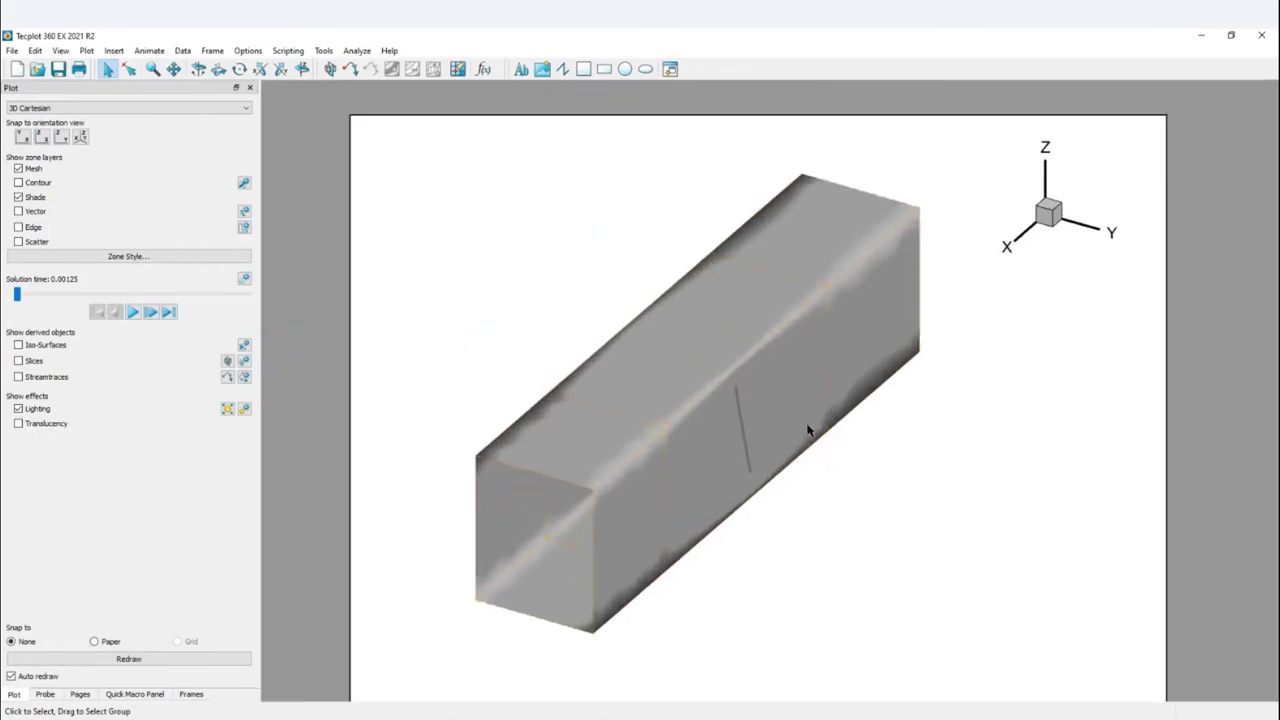
pyautogui.scroll(-2, 848, 454)
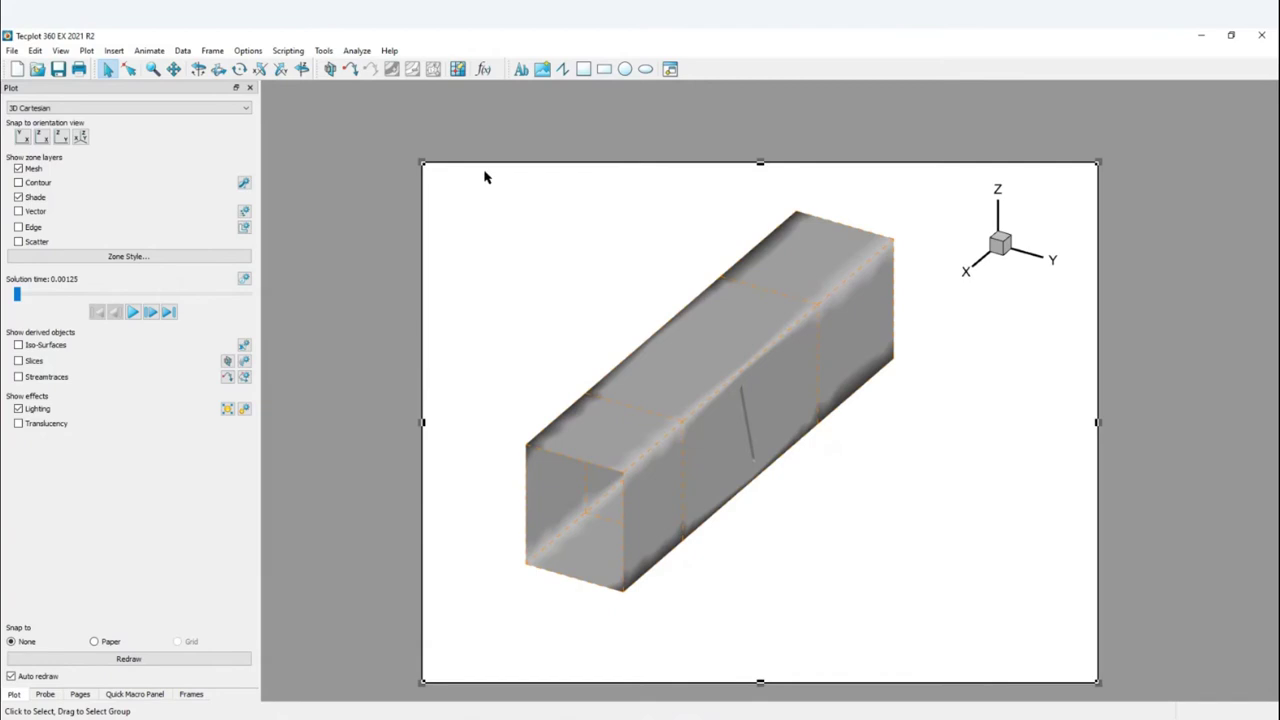
# View the list of pages, move the frame higher on the workspace and return to the plot settings
pyautogui.click(95, 641)
pyautogui.click(77, 695)
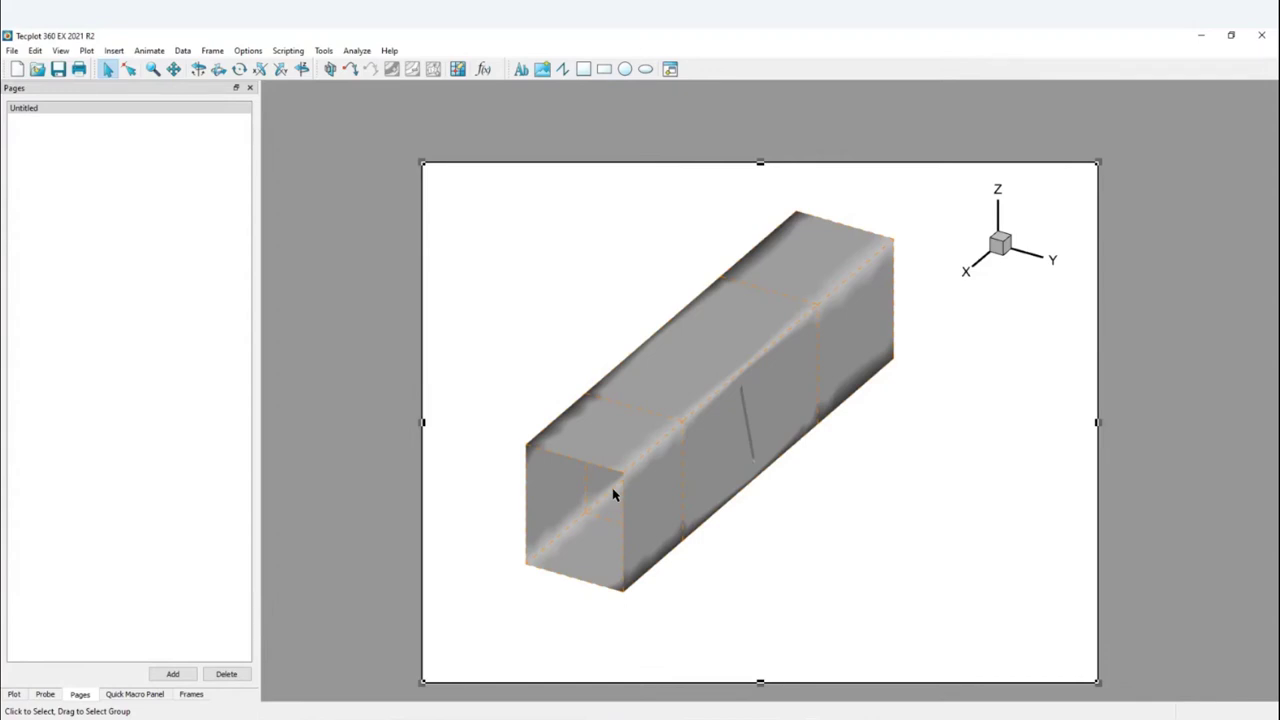
pyautogui.moveTo(567, 194); pyautogui.dragTo(550, 114)
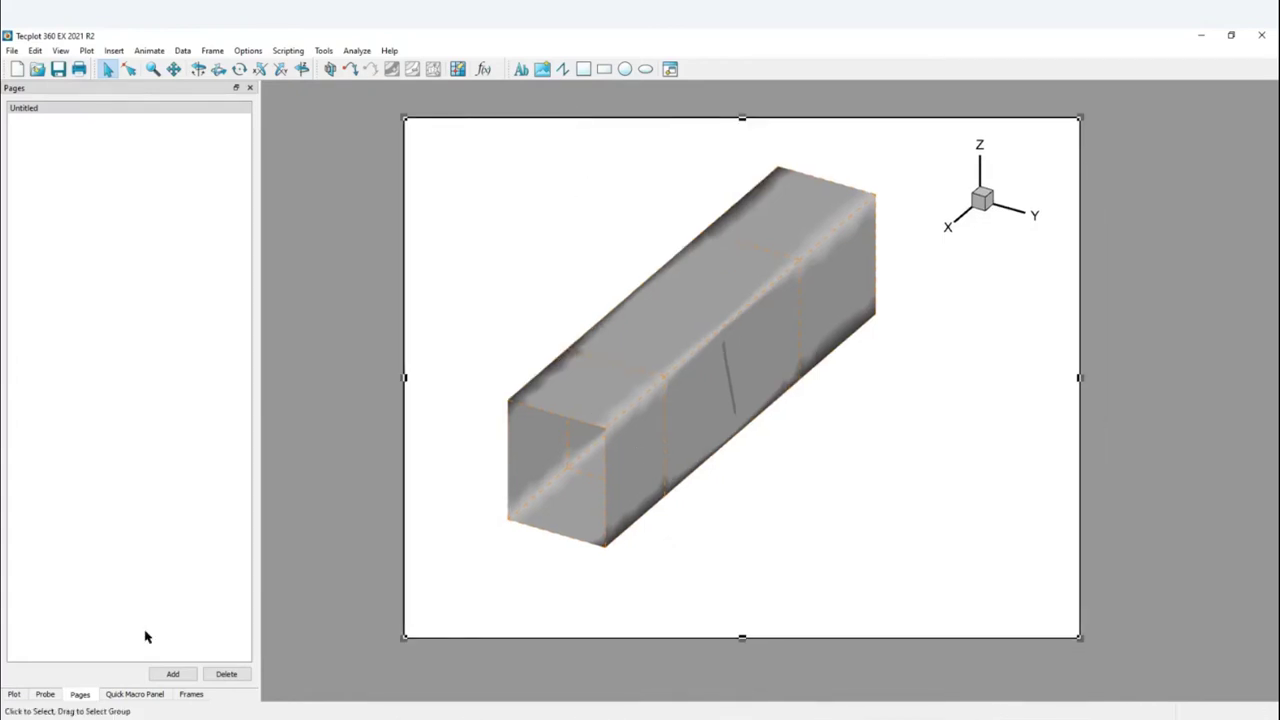
pyautogui.click(13, 694)
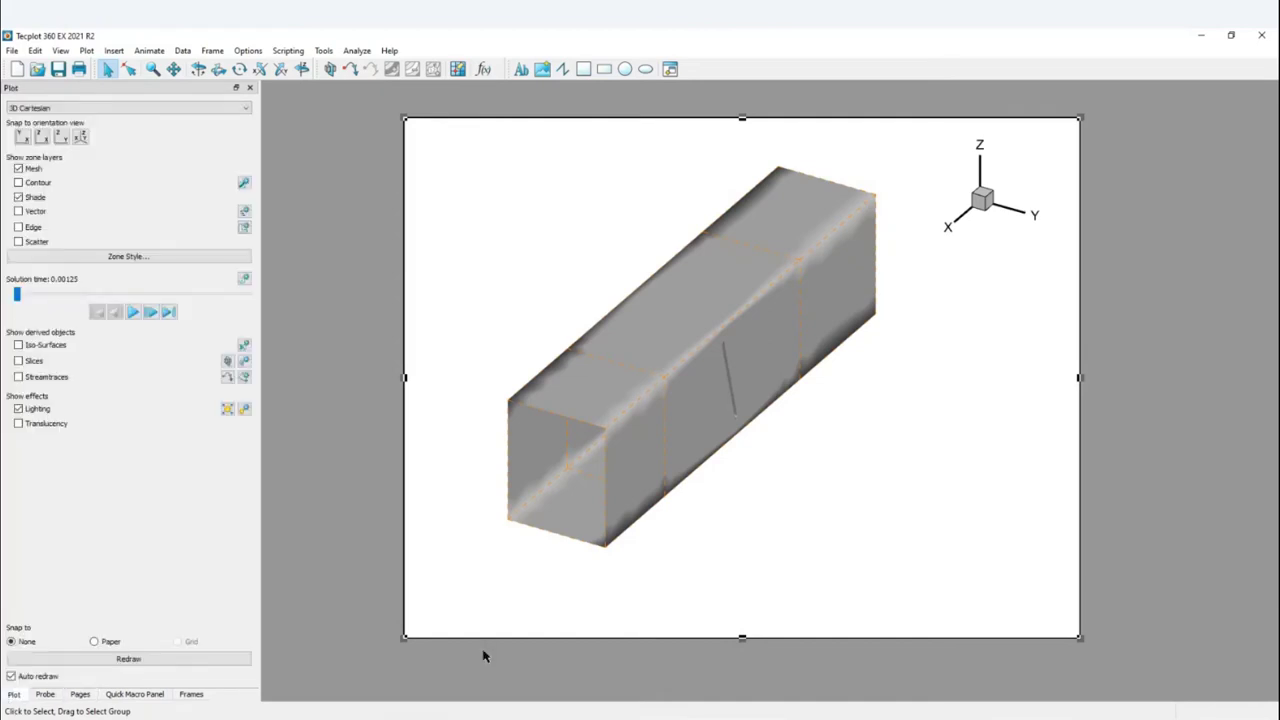
# Review the available plot types, keep 3D Cartesian and turn on the Edge zone layer
pyautogui.click(101, 109)
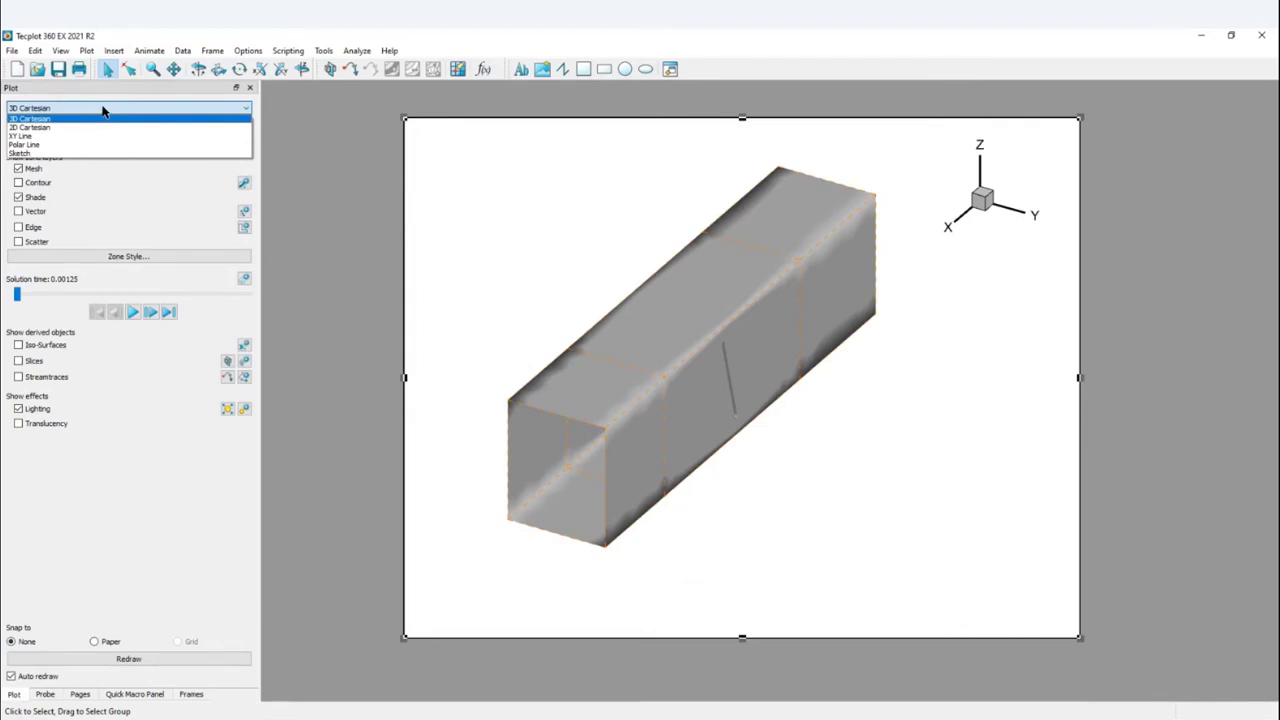
pyautogui.click(99, 114)
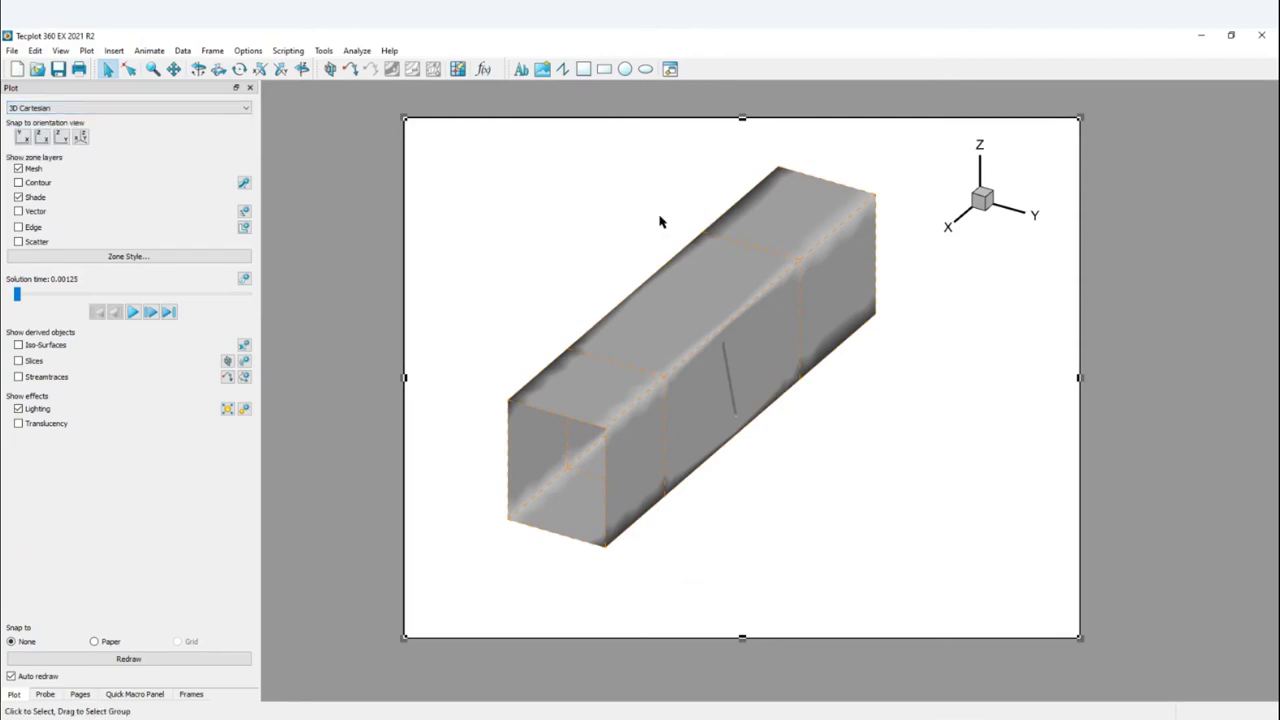
pyautogui.click(15, 227)
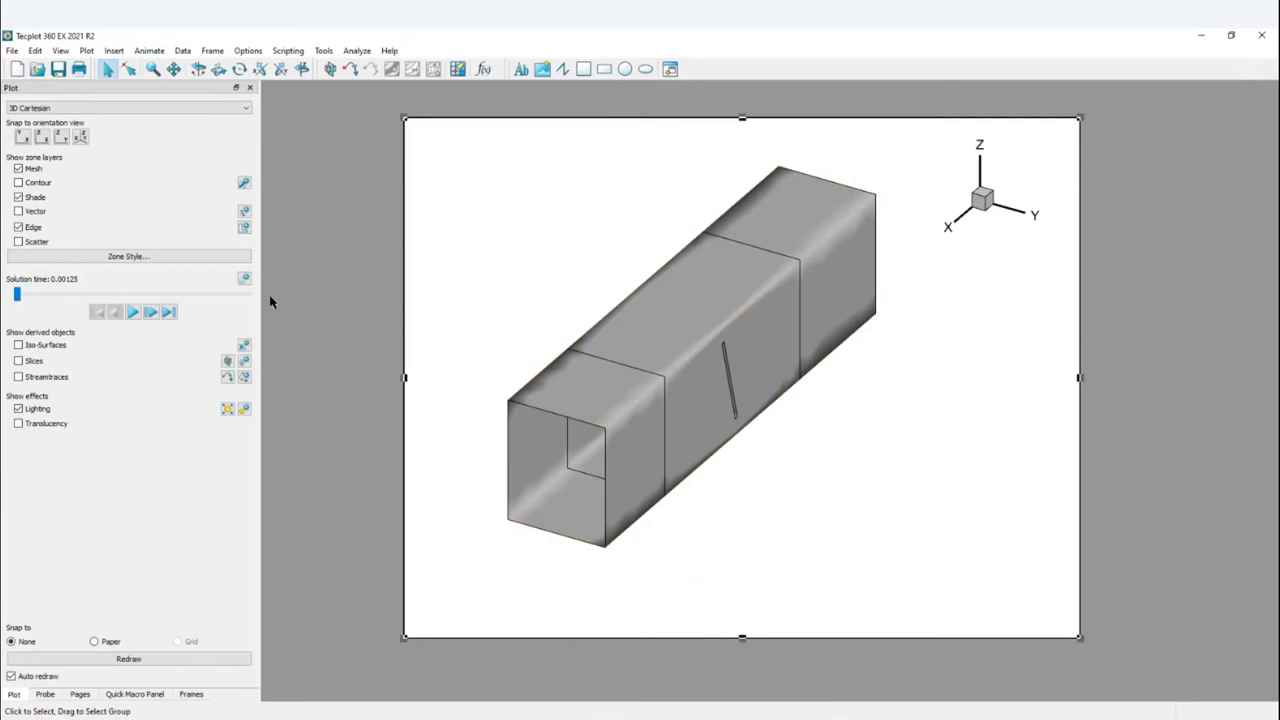
# Set the edge type of all zones to Creases and turn off the Shade layer
pyautogui.click(148, 257)
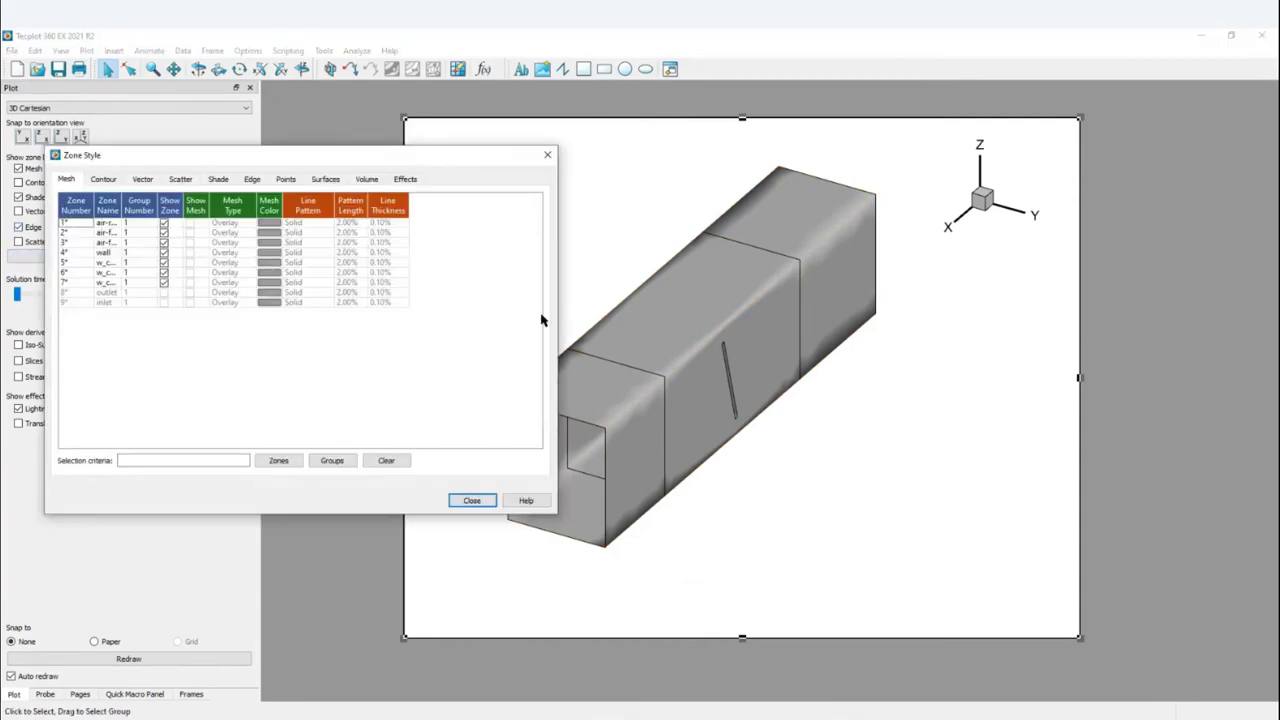
pyautogui.click(252, 179)
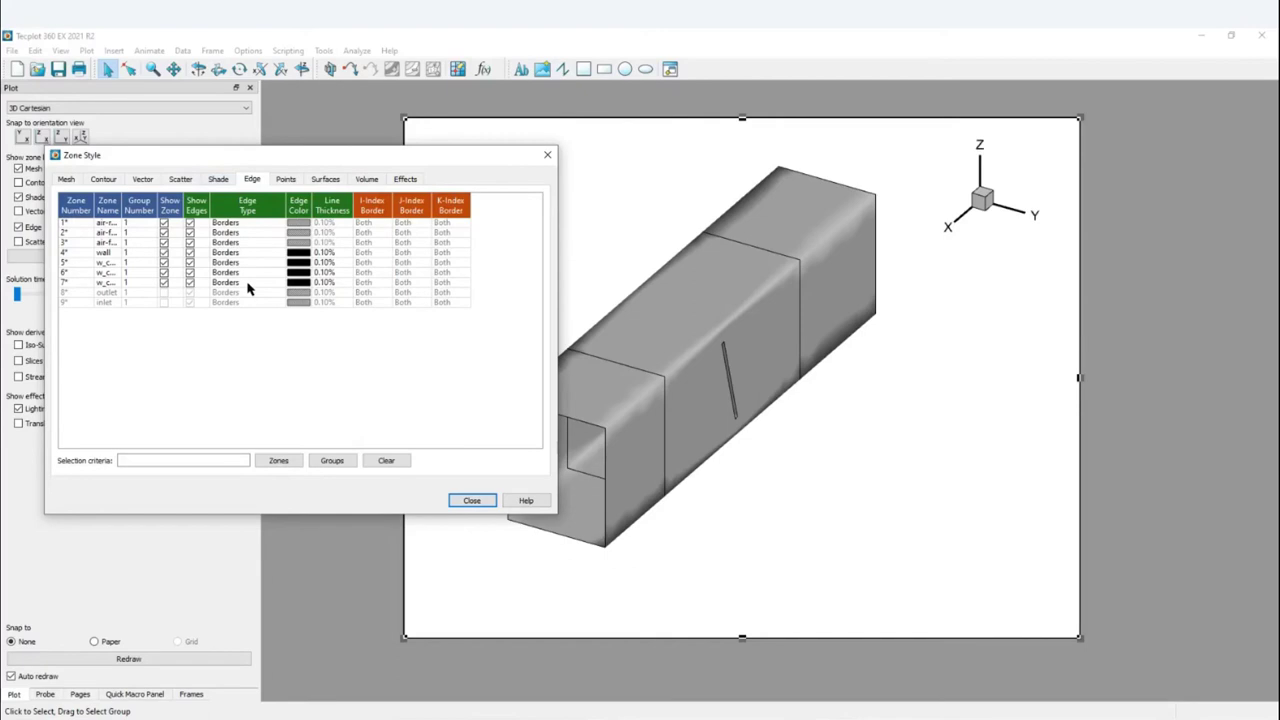
pyautogui.moveTo(242, 230); pyautogui.dragTo(245, 312)
pyautogui.rightClick(246, 264)
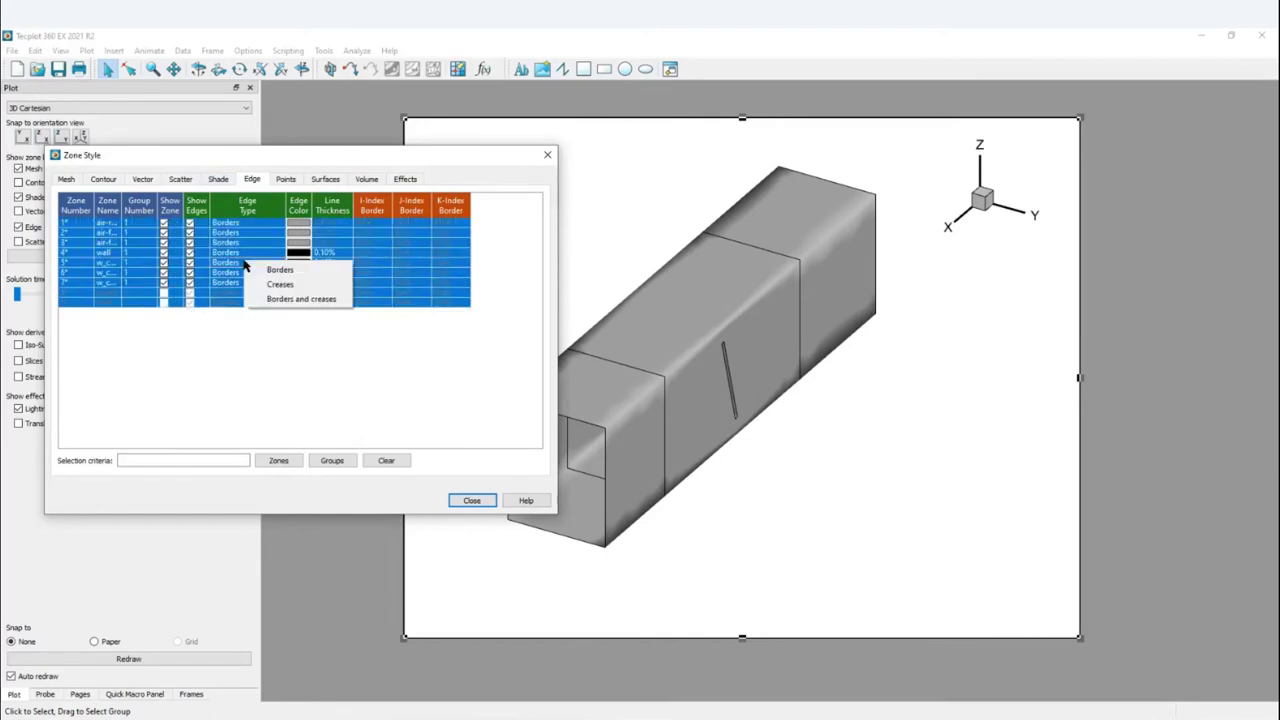
pyautogui.click(280, 285)
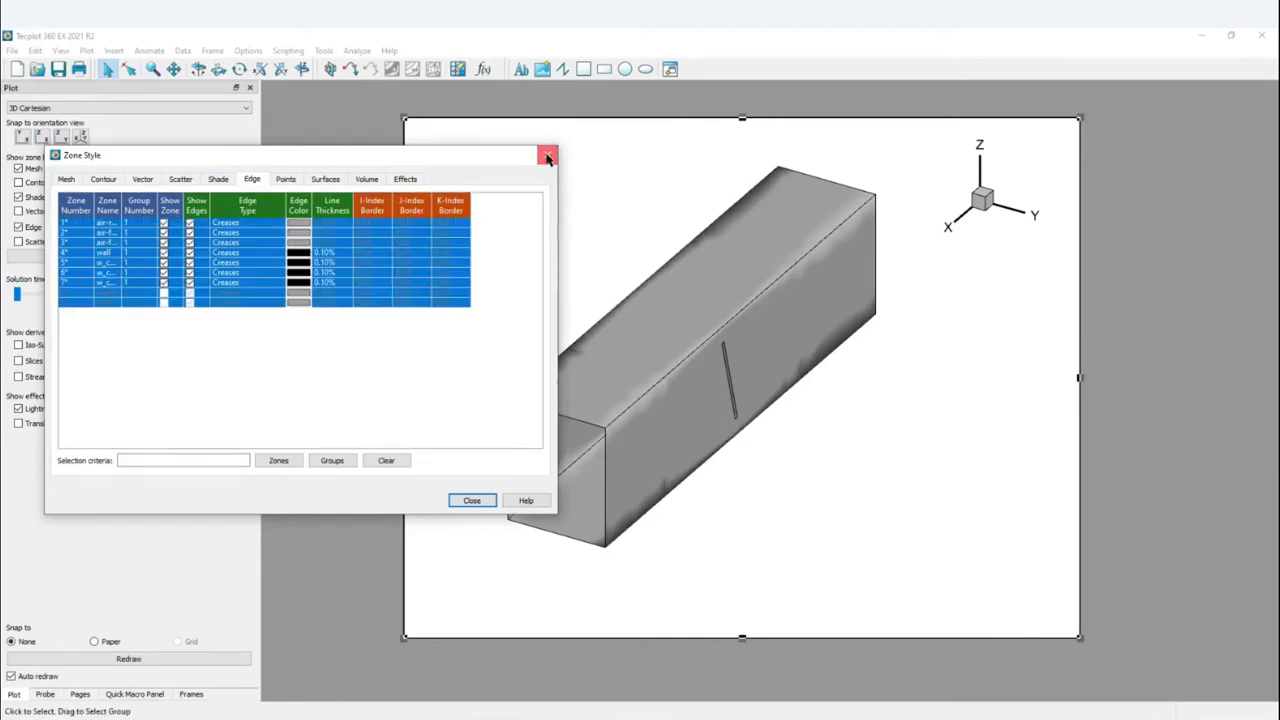
pyautogui.click(546, 155)
pyautogui.click(18, 197)
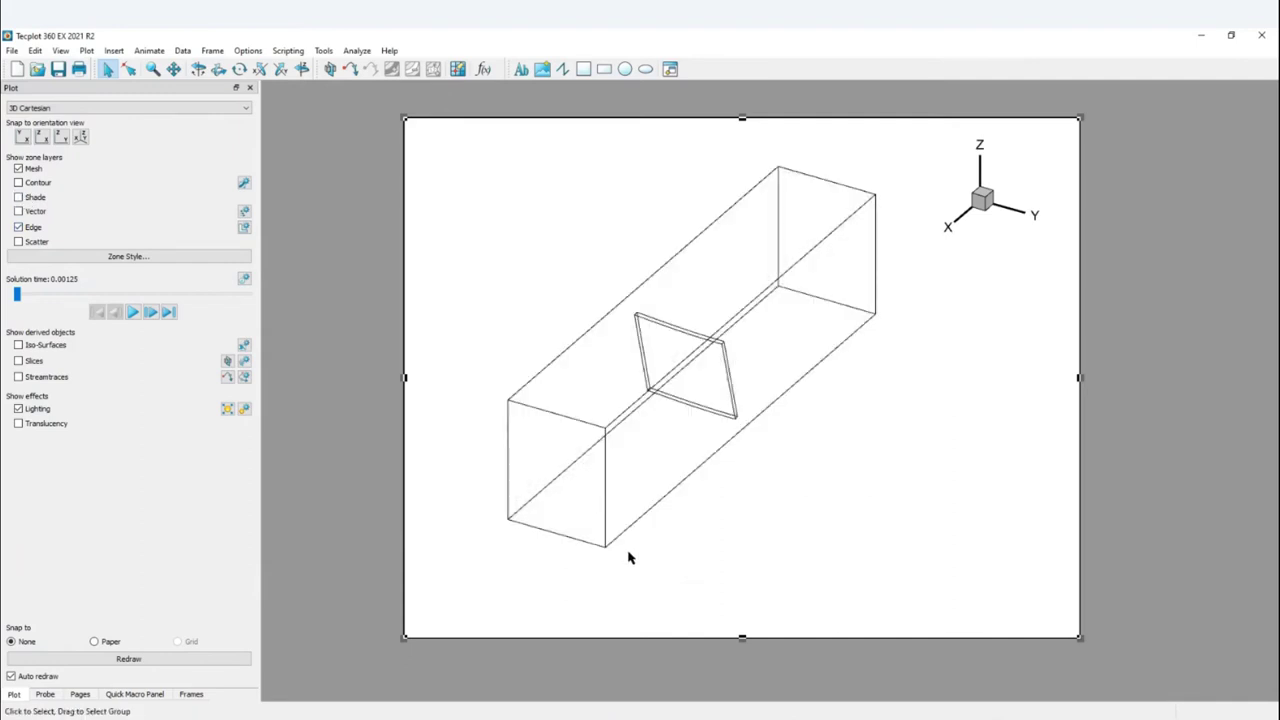
# Place a slice across the channel at the plate and seed streamtraces on it, using X, Y and Z Velocity as the vector variables
pyautogui.click(227, 361)
pyautogui.click(690, 297)
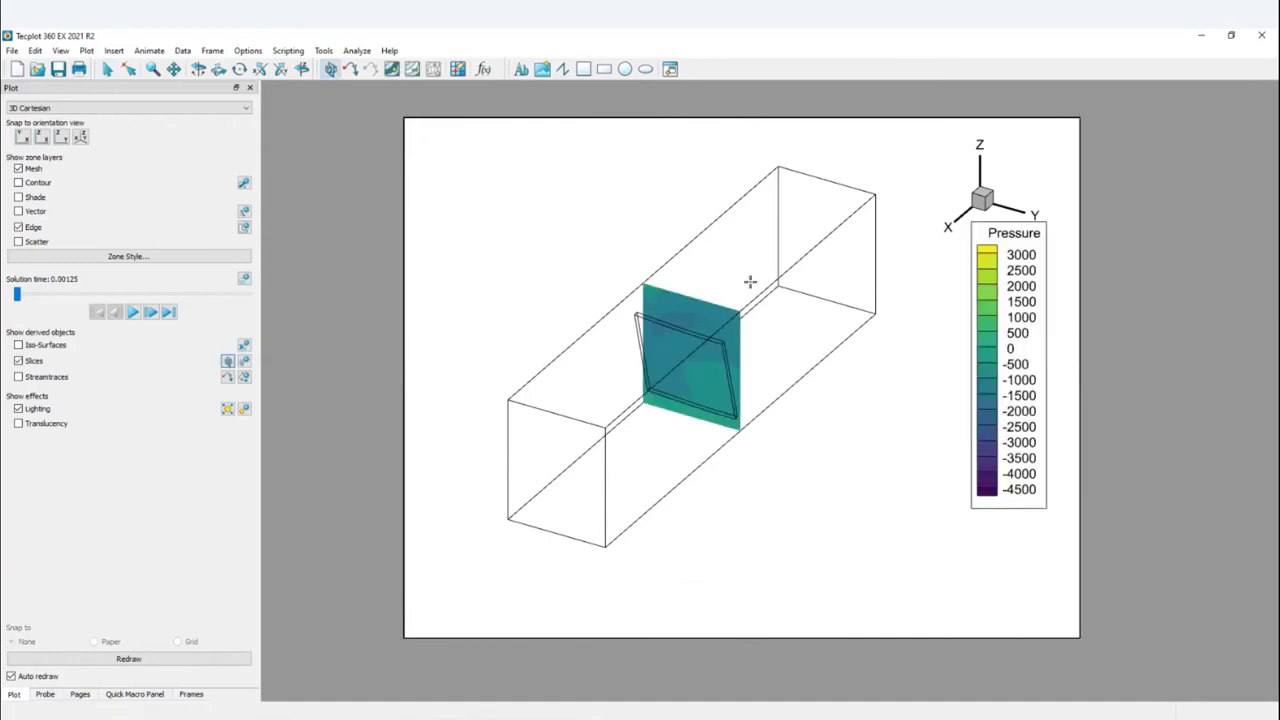
pyautogui.click(228, 377)
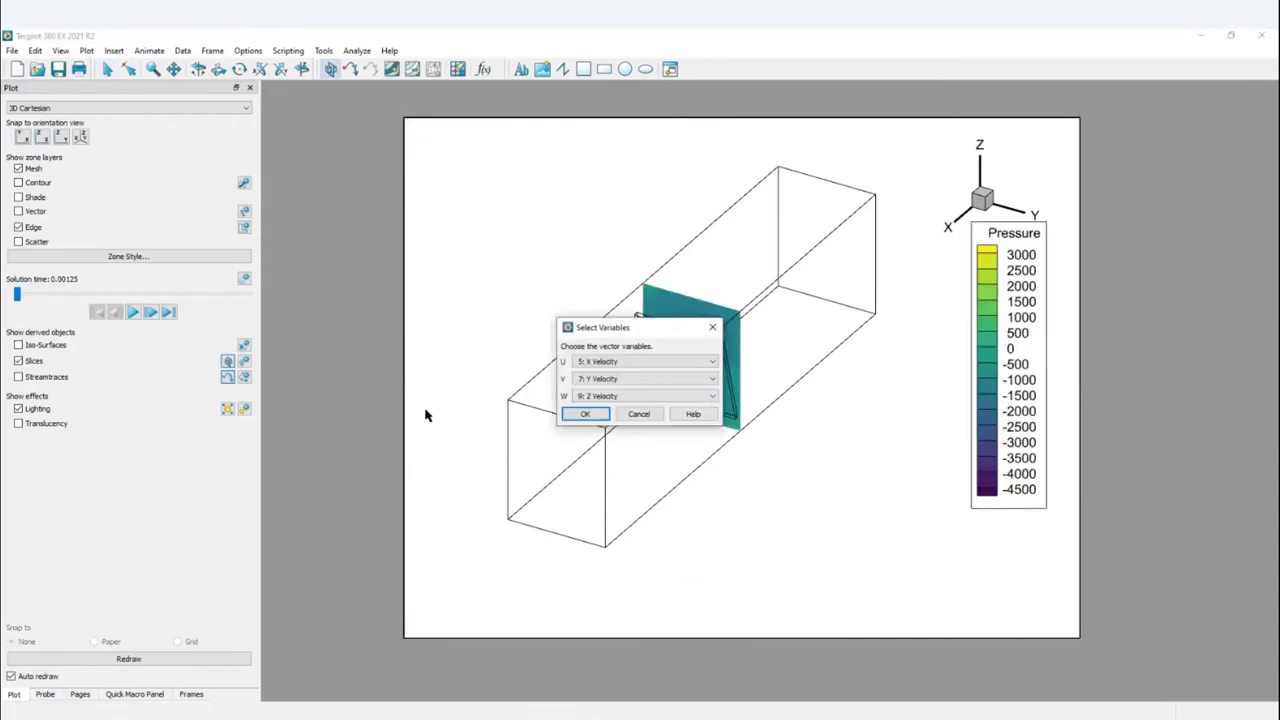
pyautogui.moveTo(640, 333); pyautogui.dragTo(362, 186)
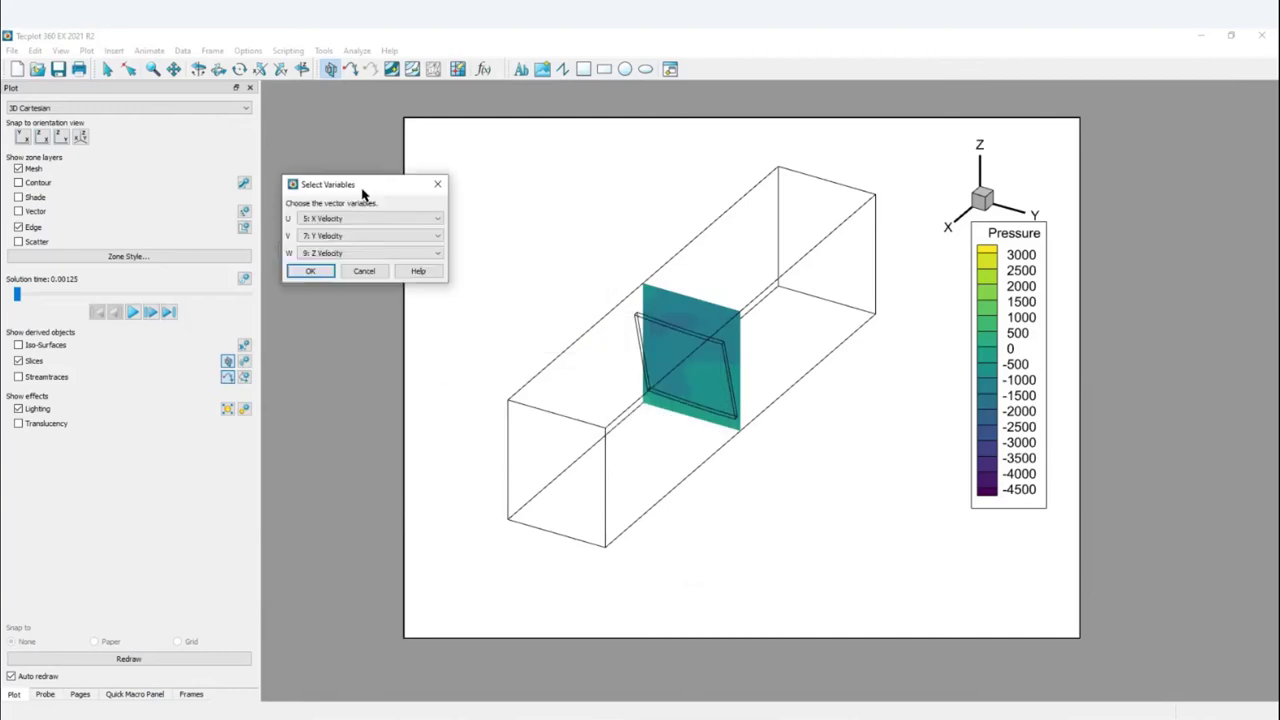
pyautogui.click(318, 266)
pyautogui.click(700, 325)
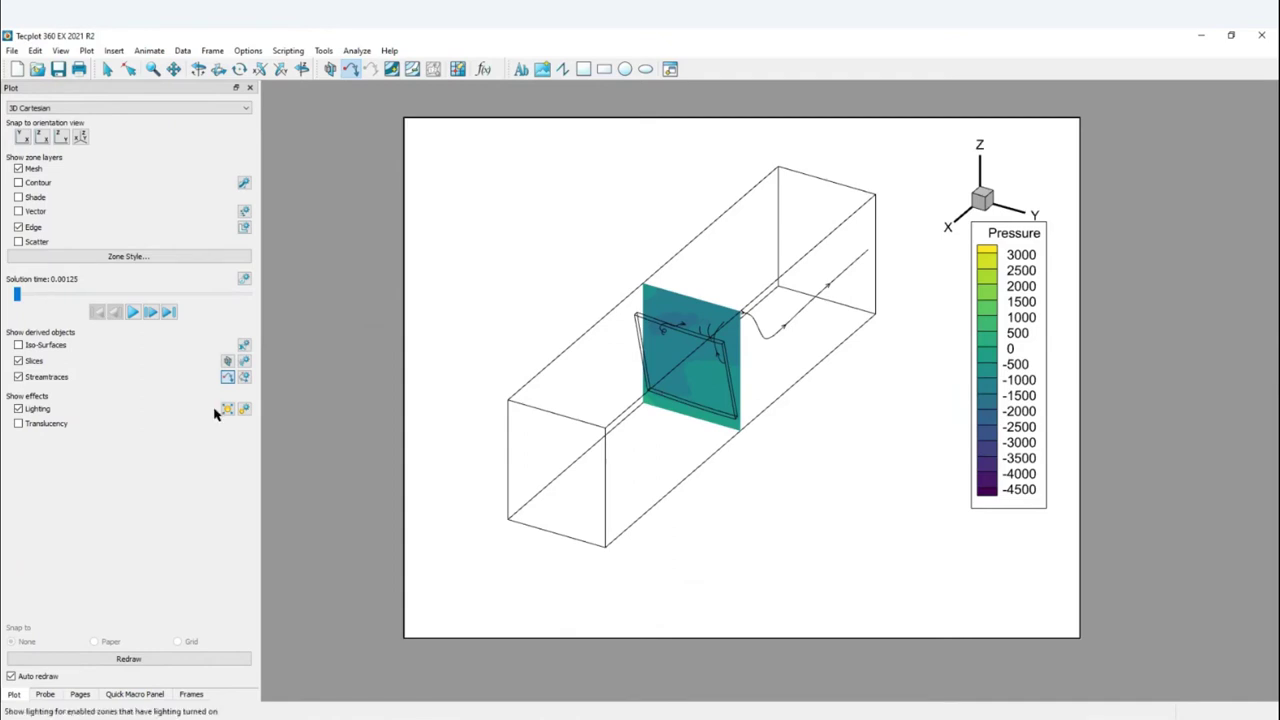
pyautogui.click(357, 51)
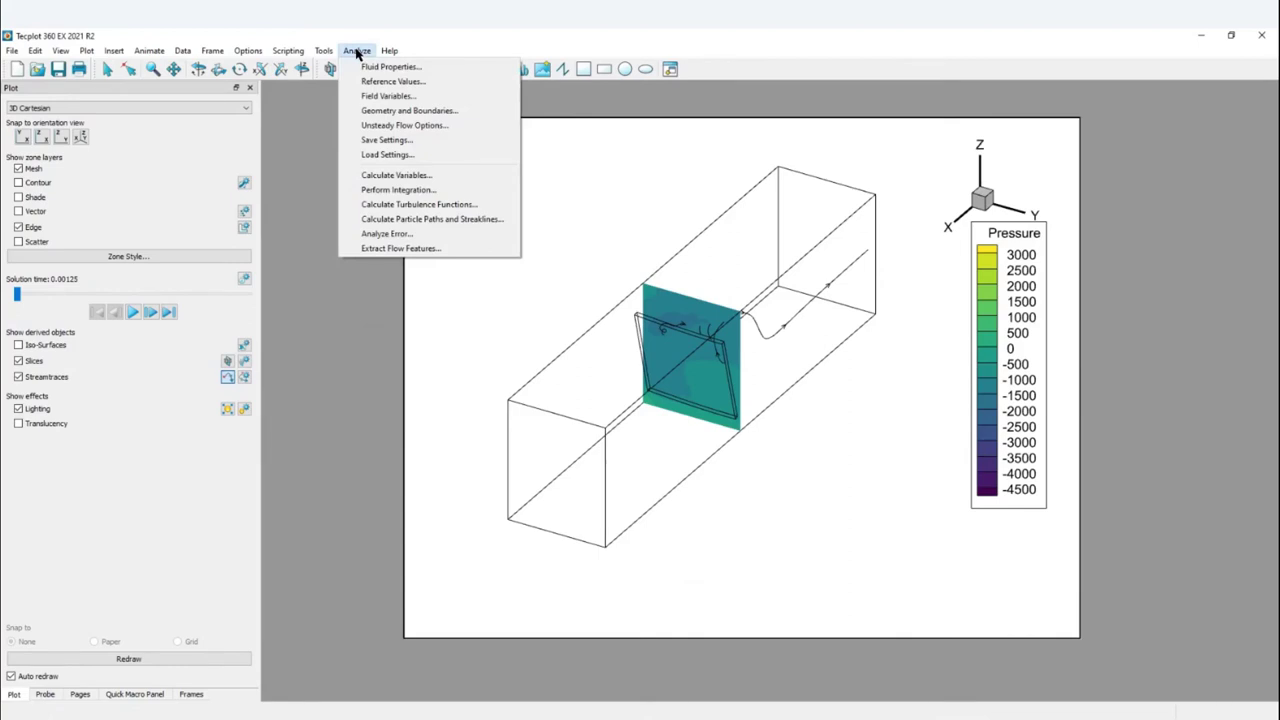
pyautogui.click(357, 51)
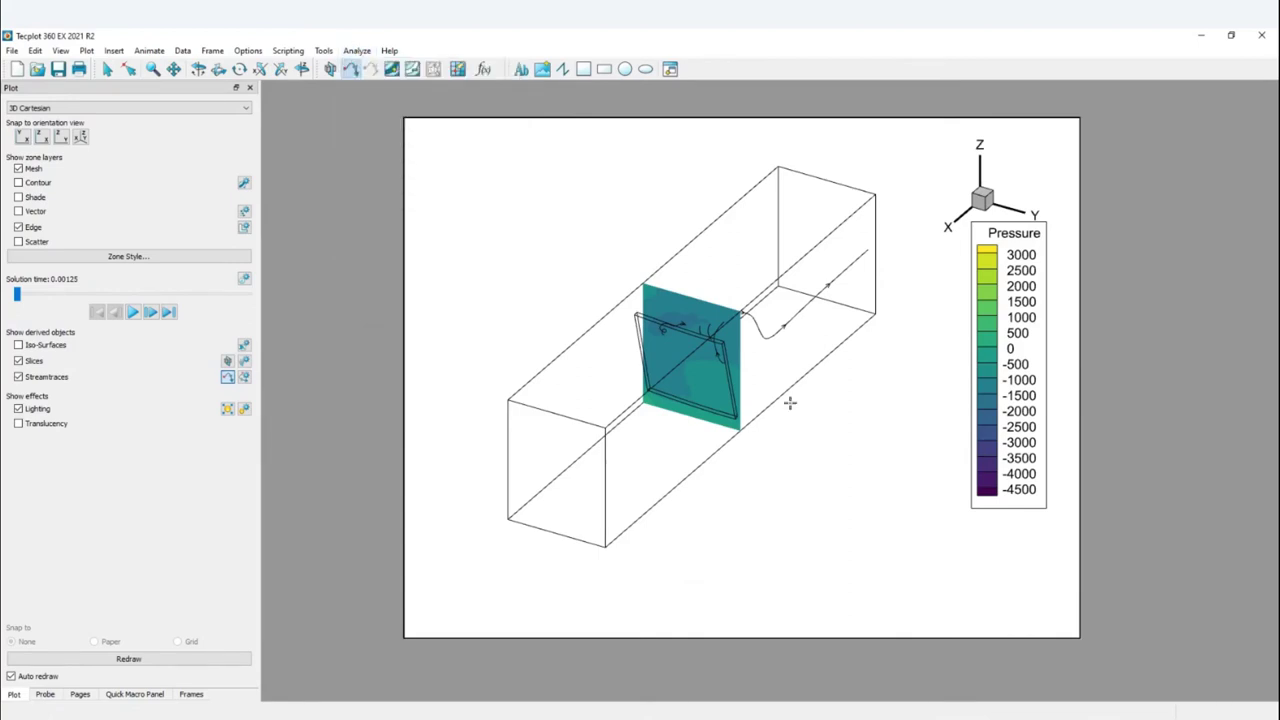
# Reorient the slice so that it runs lengthwise through the channel, and place it close to the channel's far side wall
pyautogui.click(227, 362)
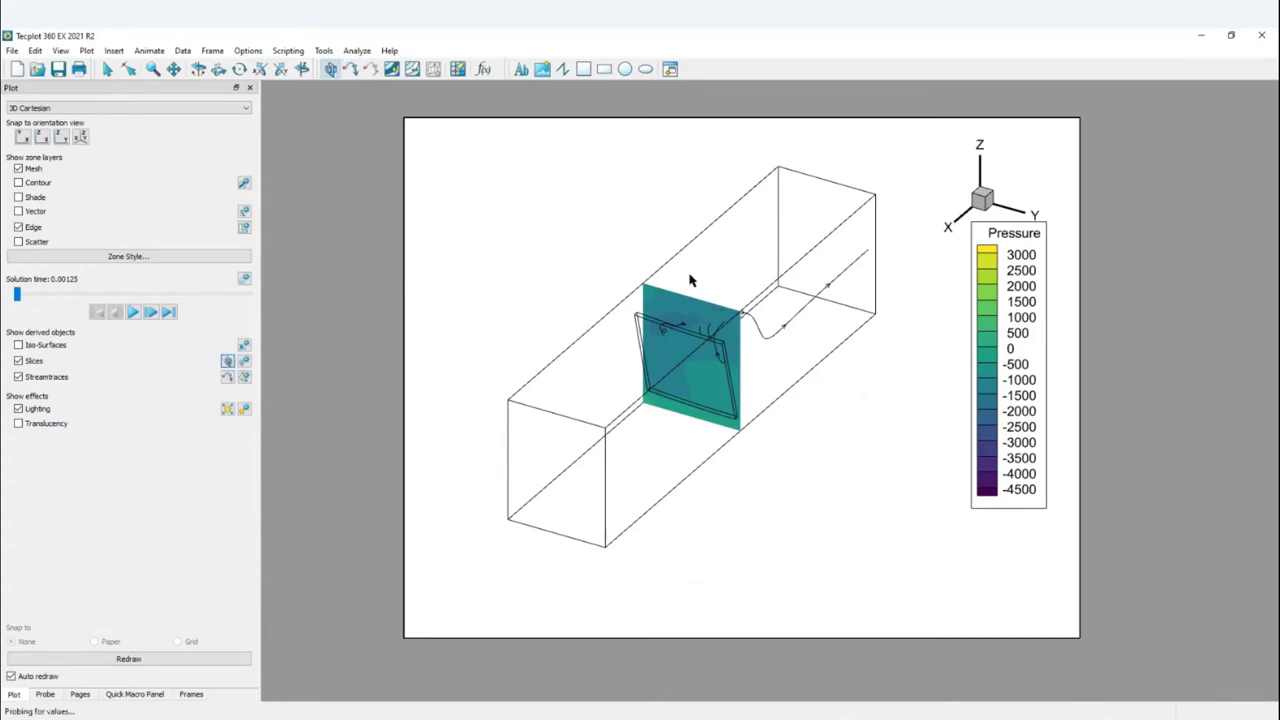
pyautogui.click(689, 277)
pyautogui.press('x')
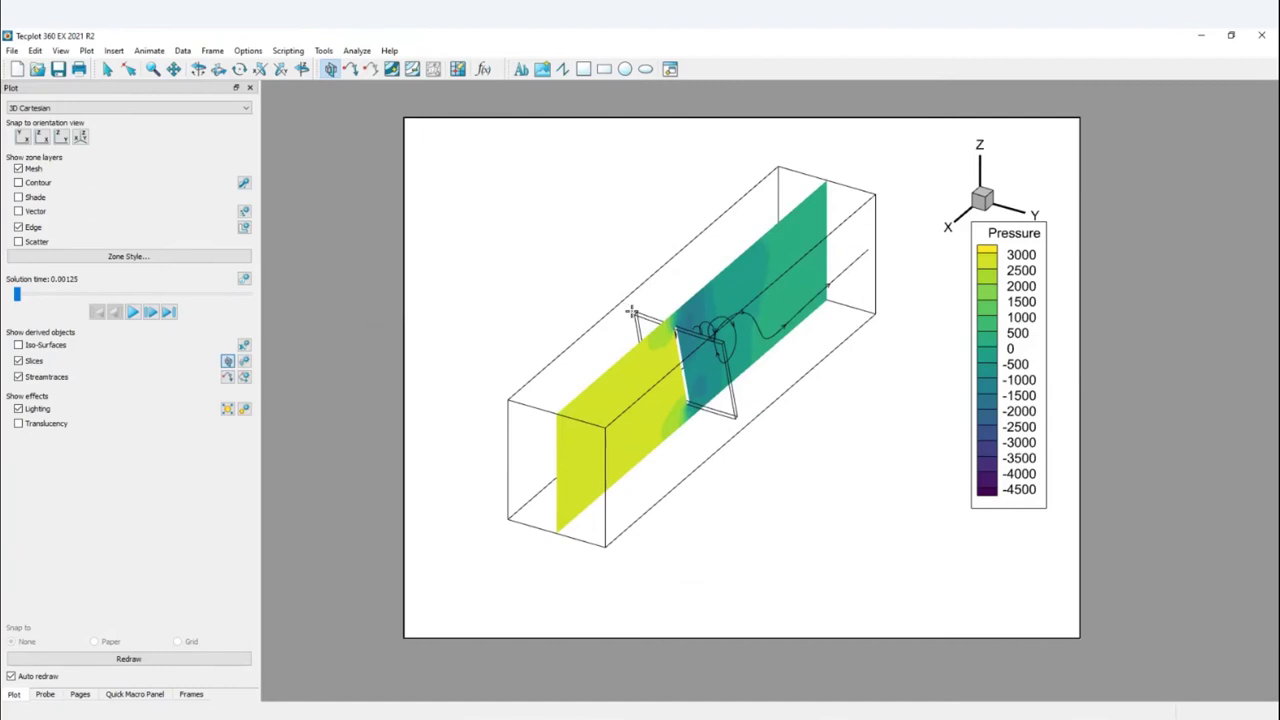
pyautogui.press('z')
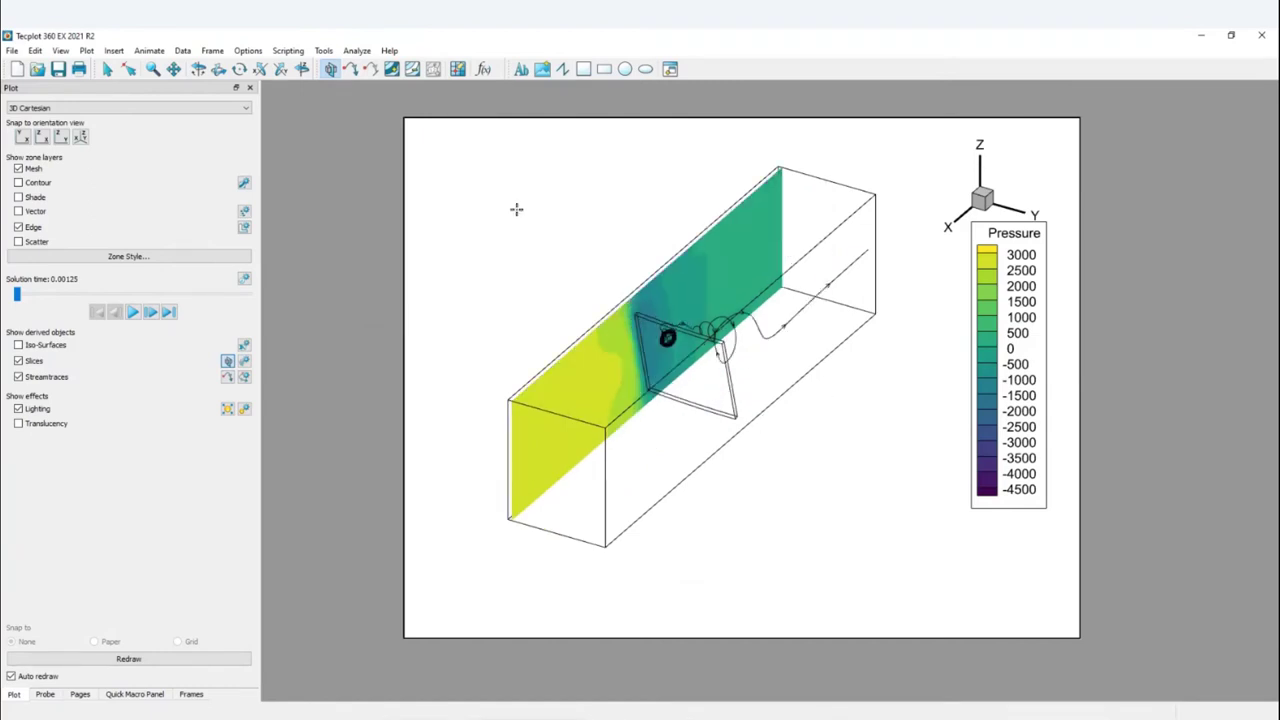
# Move the Pressure legend down, clear of the axis triad
pyautogui.press('Escape')
pyautogui.moveTo(1020, 285); pyautogui.dragTo(1016, 346)
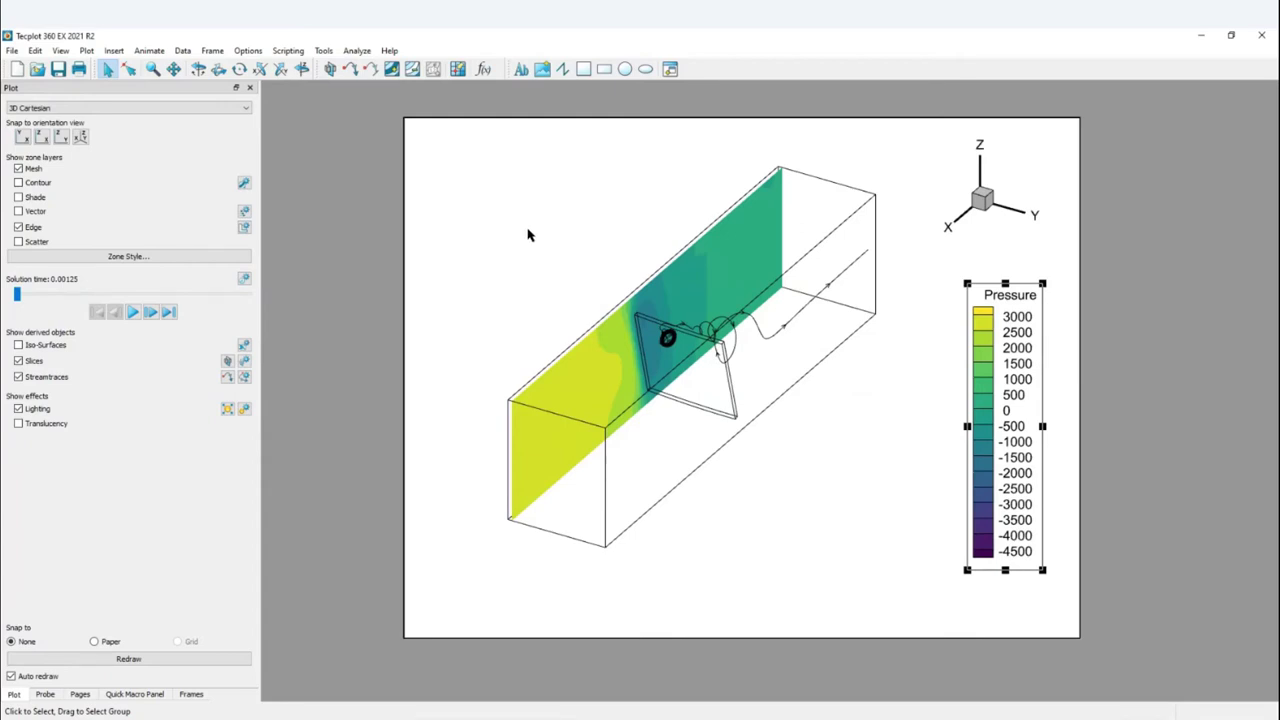
# Load Tecplot.mcr from the TecplotWorkingDir folder in PerfectMeshingPost into the quick macro list
pyautogui.click(131, 694)
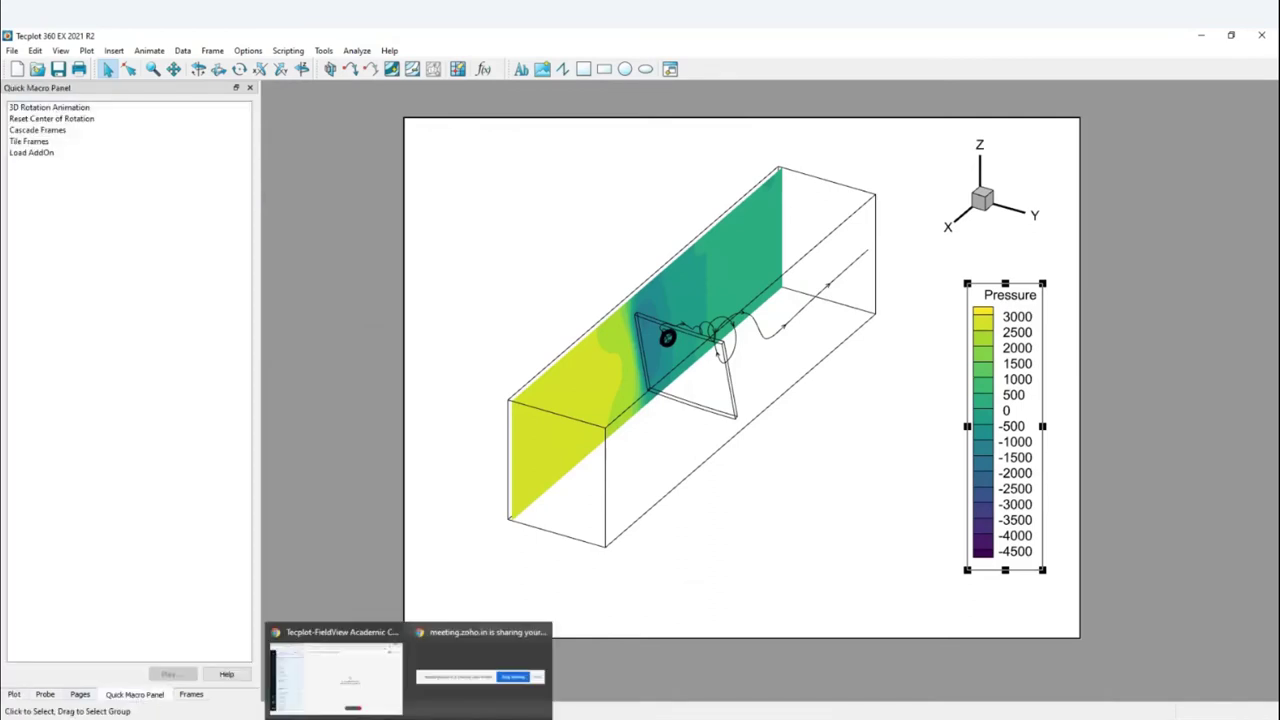
pyautogui.click(342, 718)
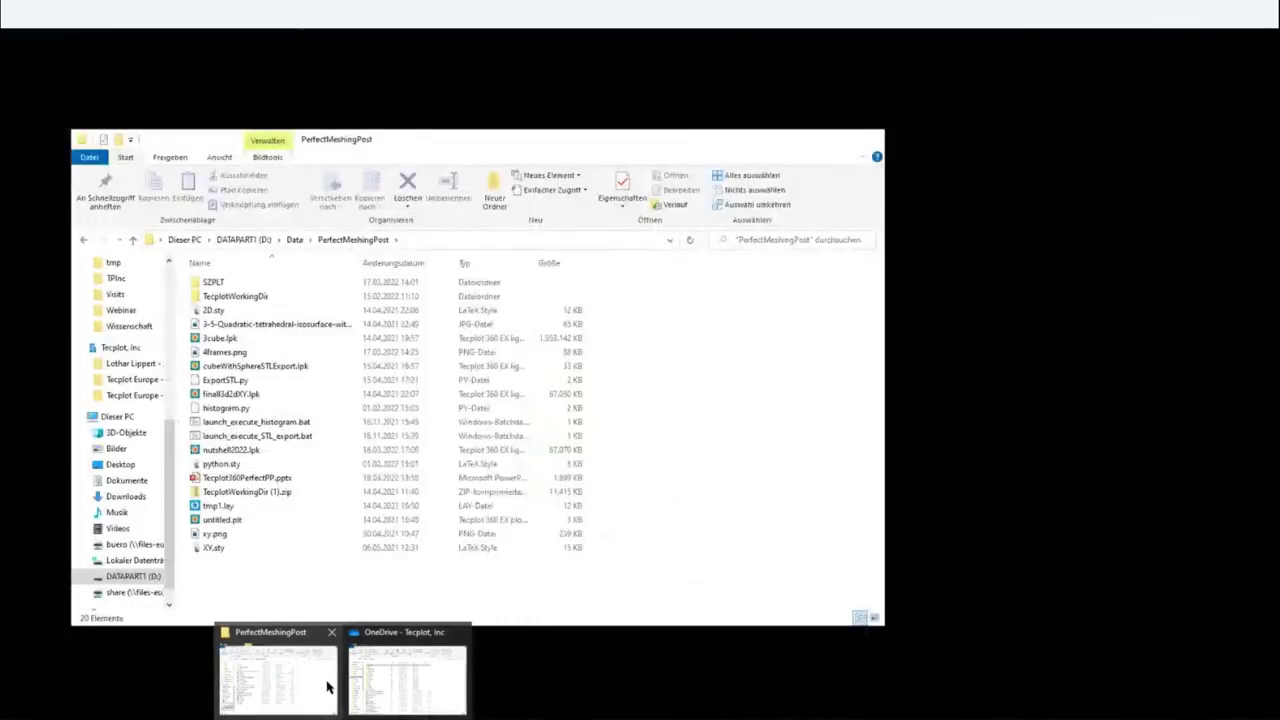
pyautogui.click(278, 678)
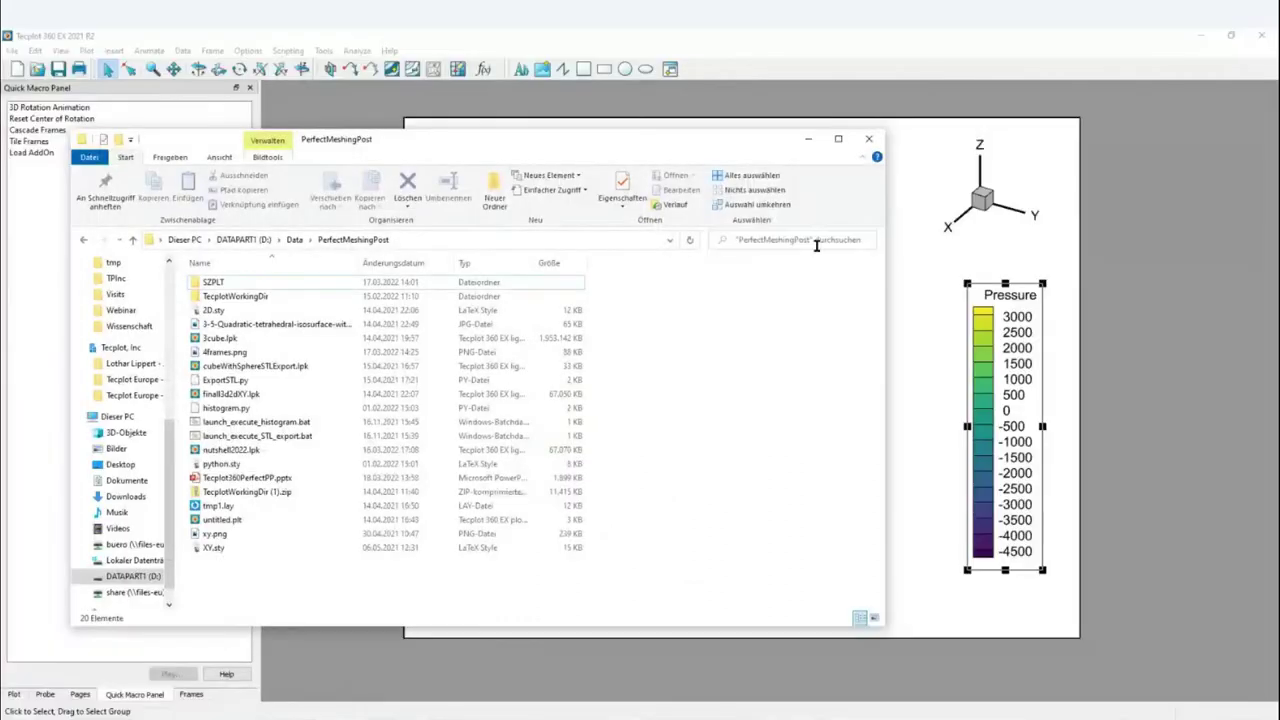
pyautogui.moveTo(608, 148); pyautogui.dragTo(886, 123)
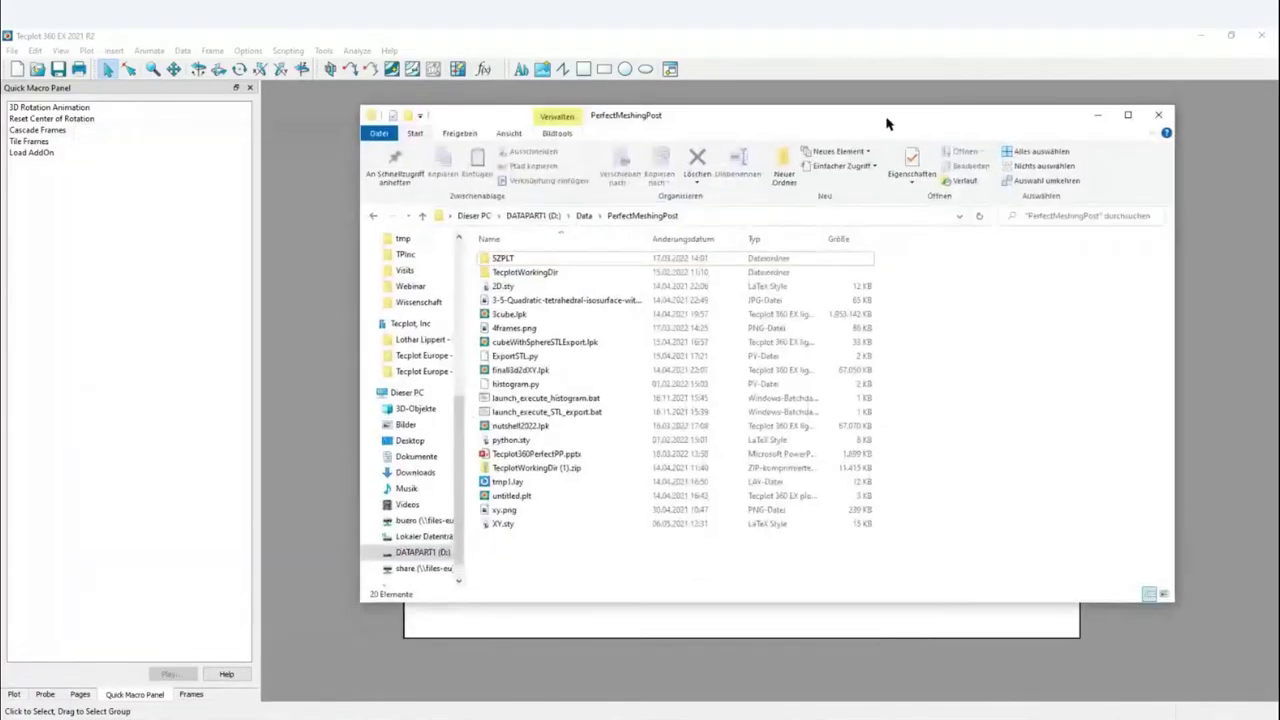
pyautogui.doubleClick(526, 272)
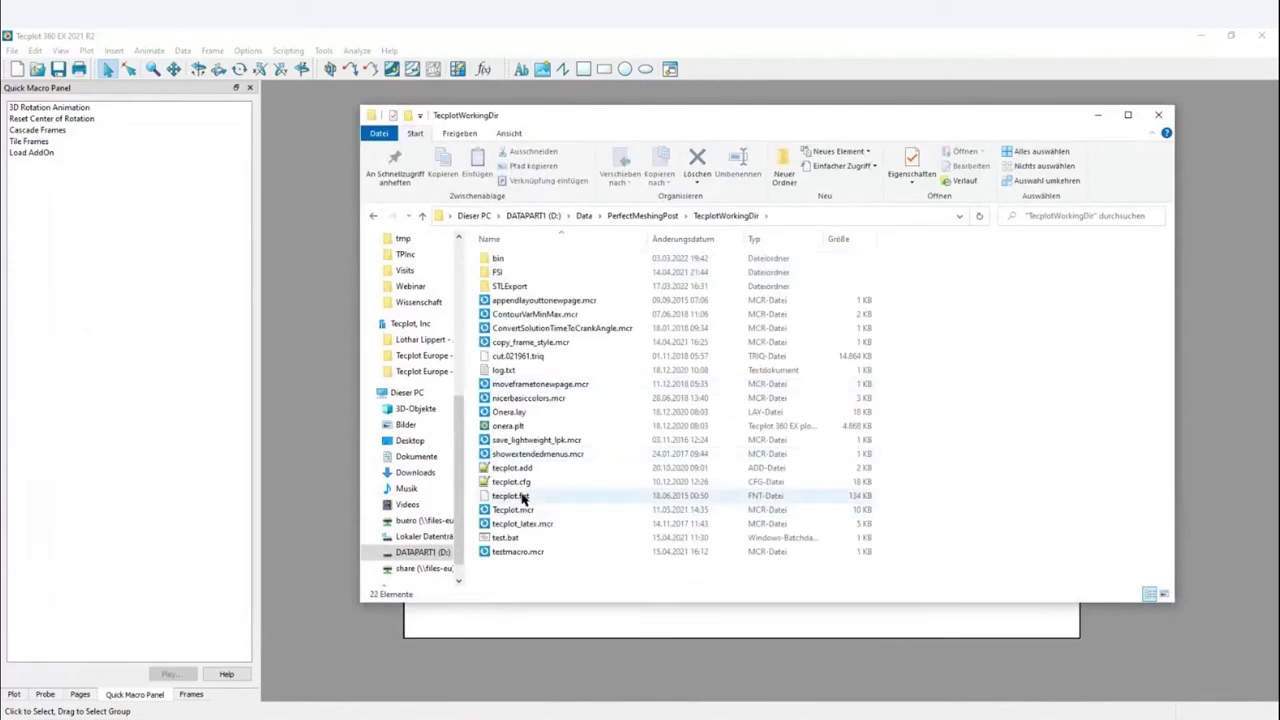
pyautogui.moveTo(517, 512); pyautogui.dragTo(106, 336)
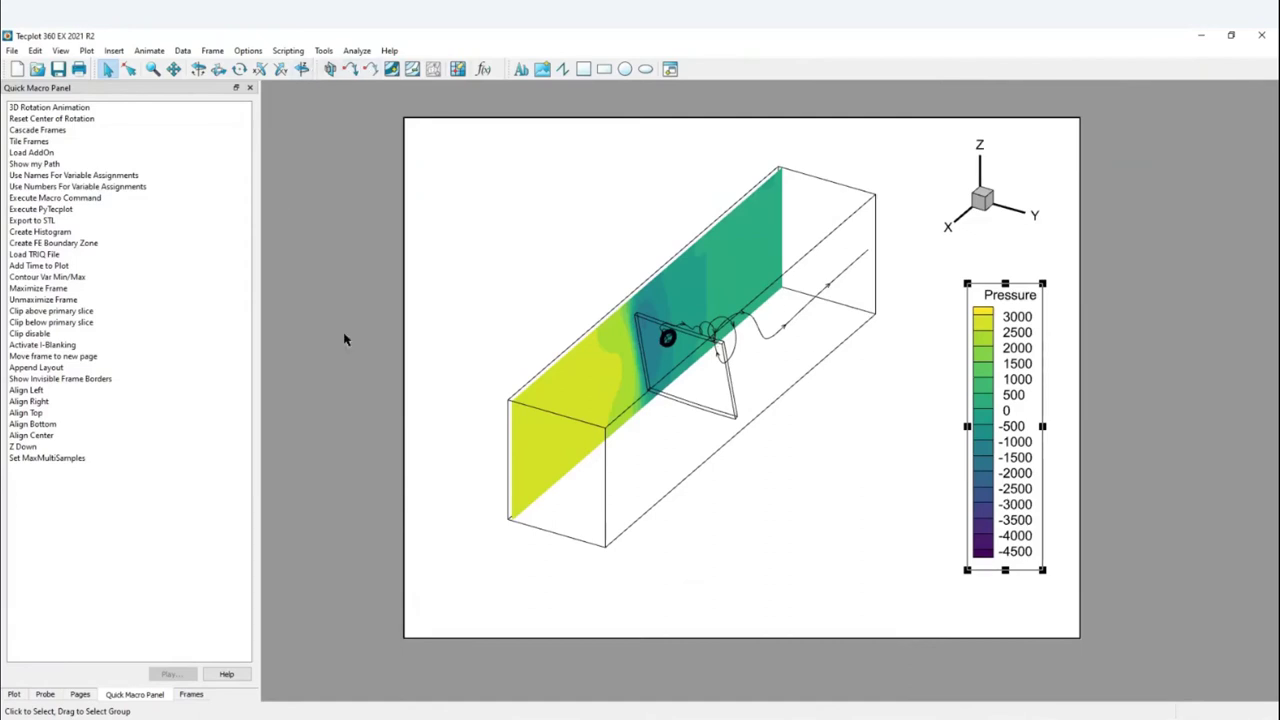
# Try the quick macros that clip above and below the primary slice, and disable the clipping
pyautogui.doubleClick(49, 312)
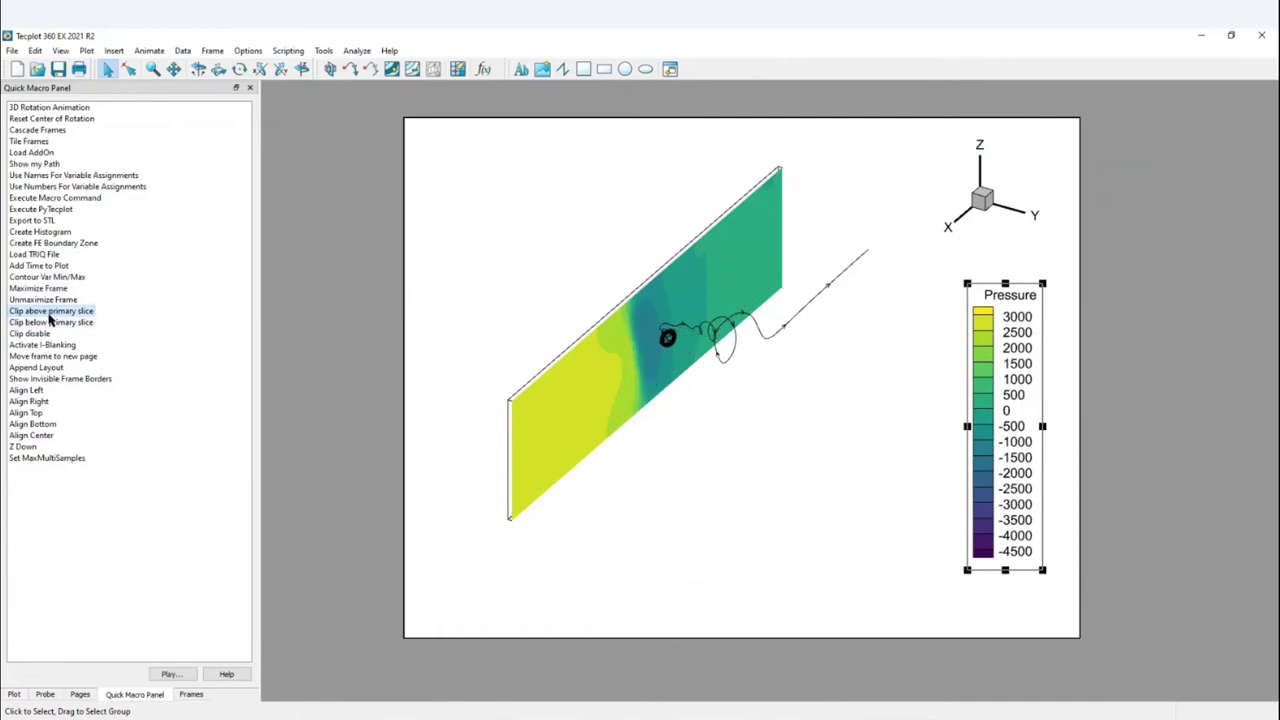
pyautogui.doubleClick(50, 322)
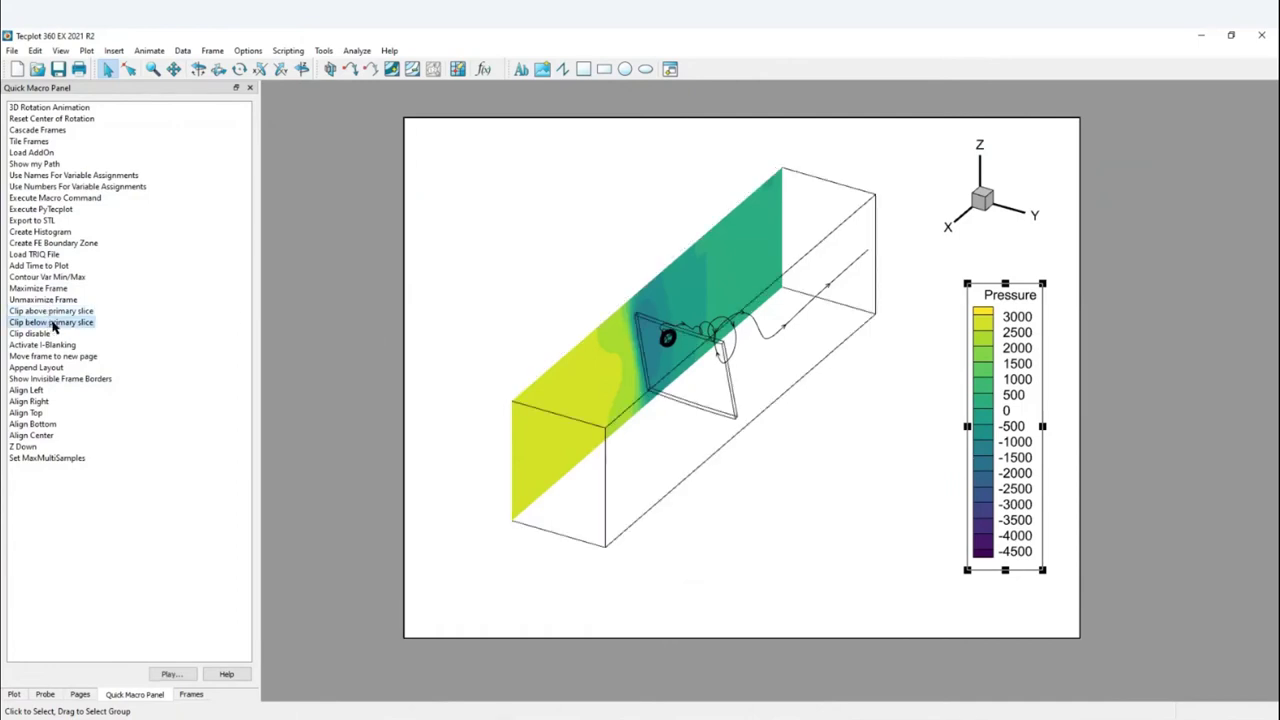
pyautogui.doubleClick(60, 312)
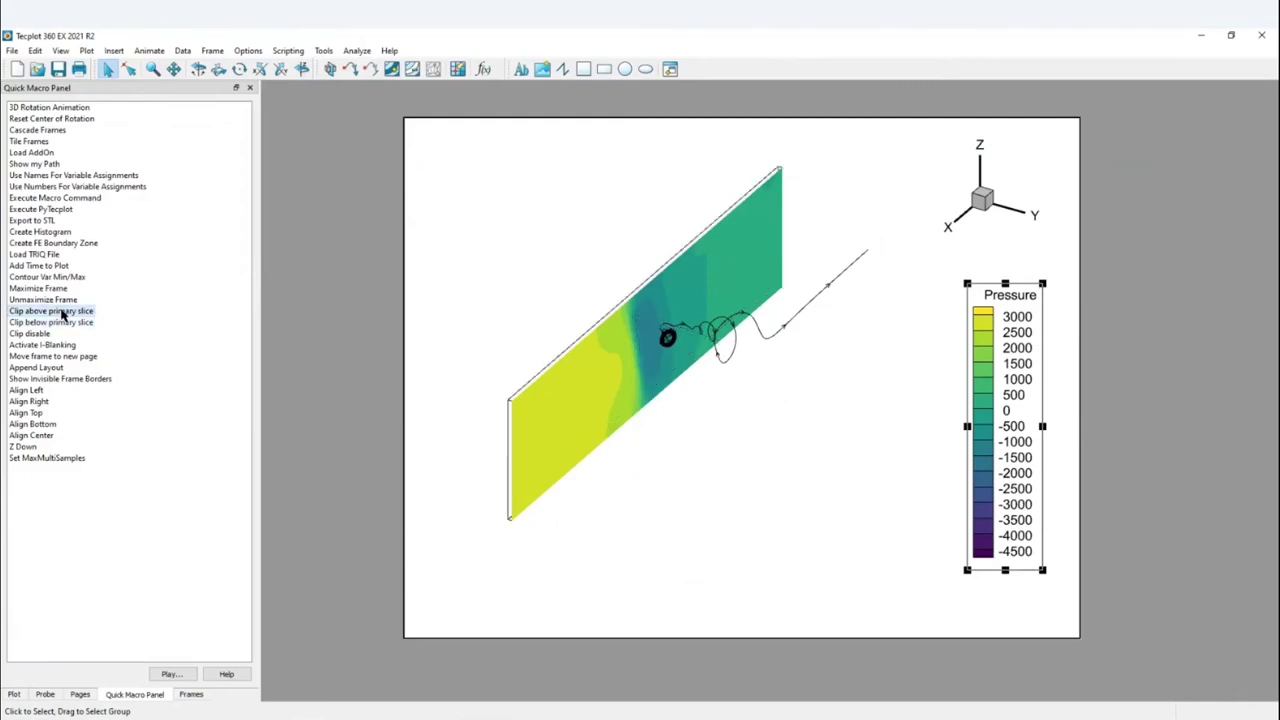
pyautogui.doubleClick(38, 334)
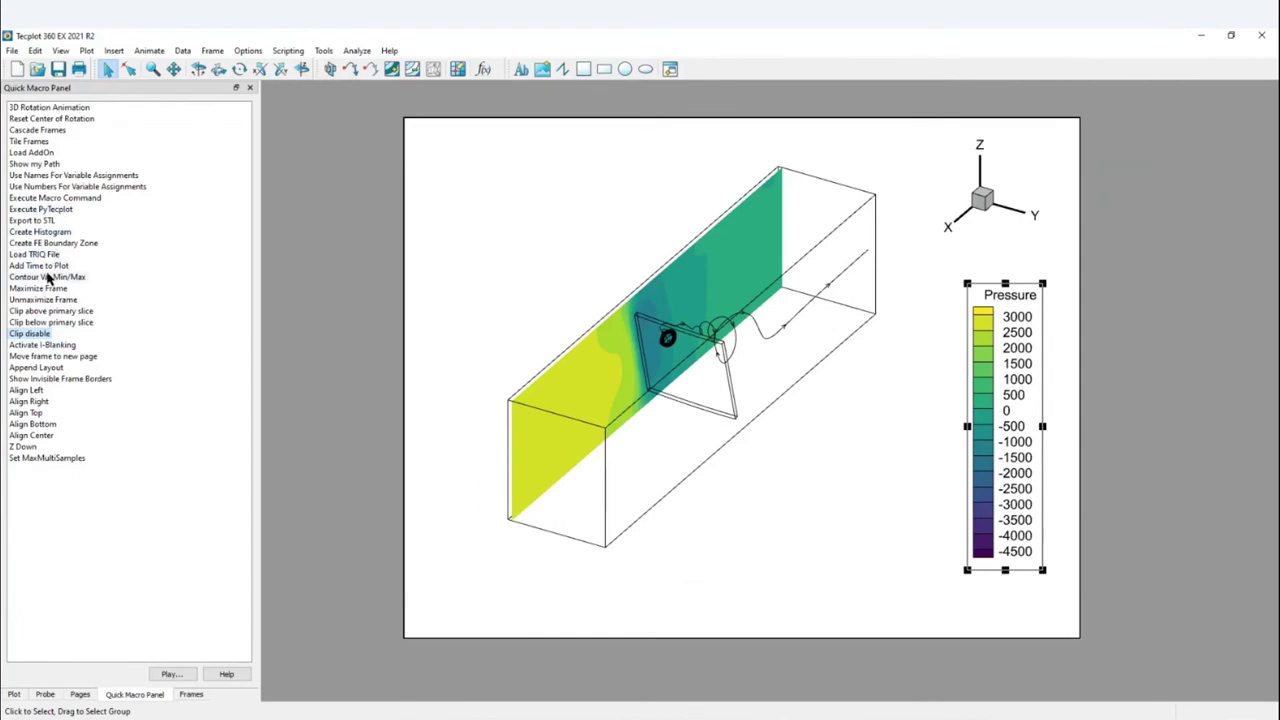
# Add the solution time to the plot with a quick macro, using 5 digits of precision
pyautogui.click(42, 266)
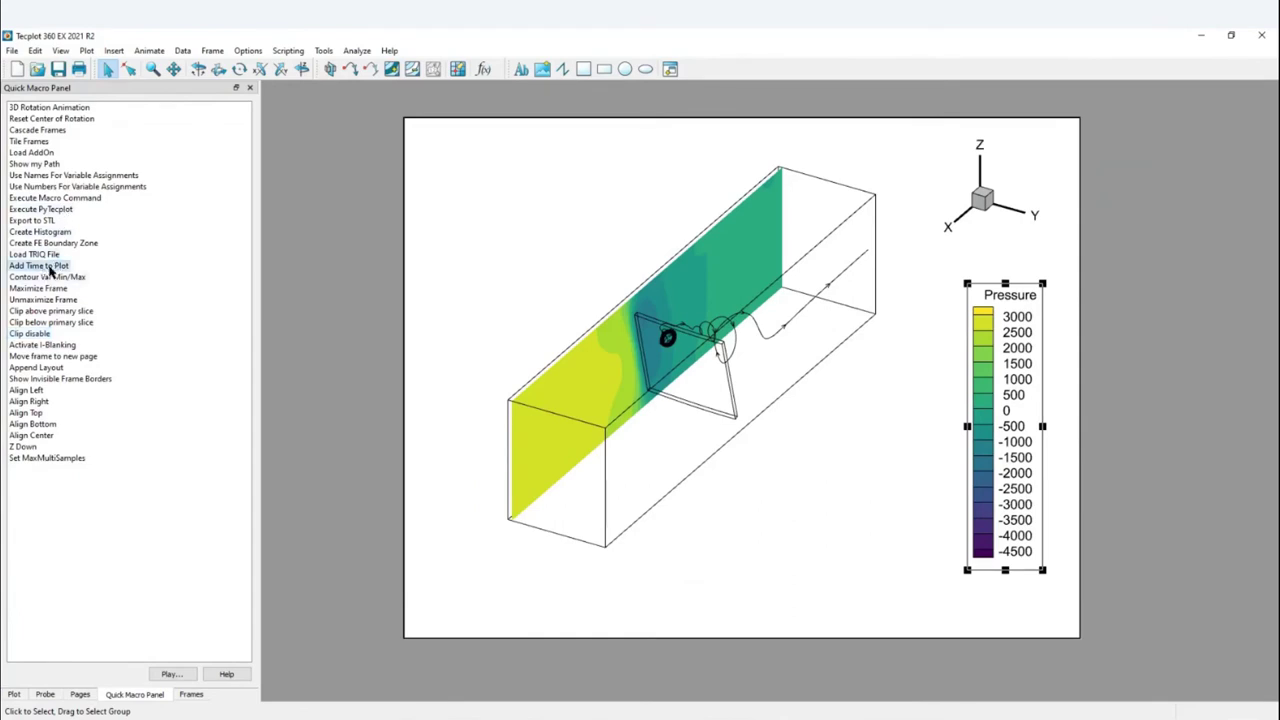
pyautogui.doubleClick(42, 266)
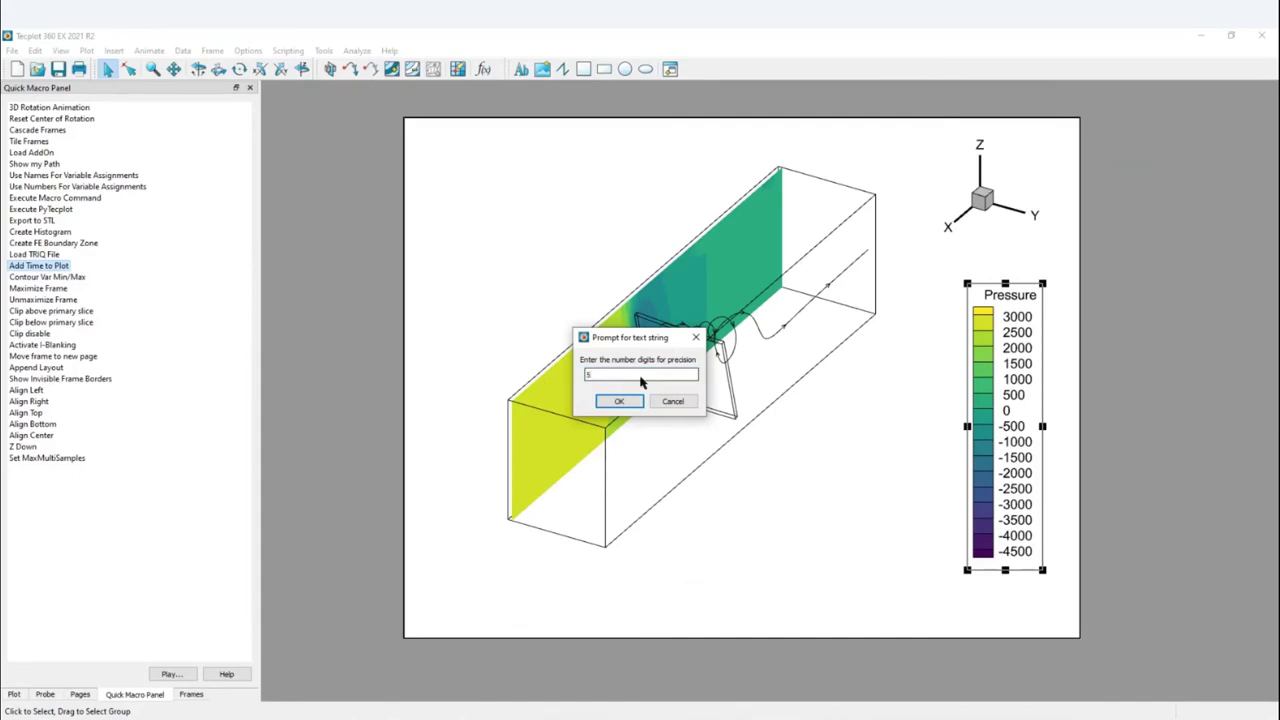
pyautogui.click(621, 402)
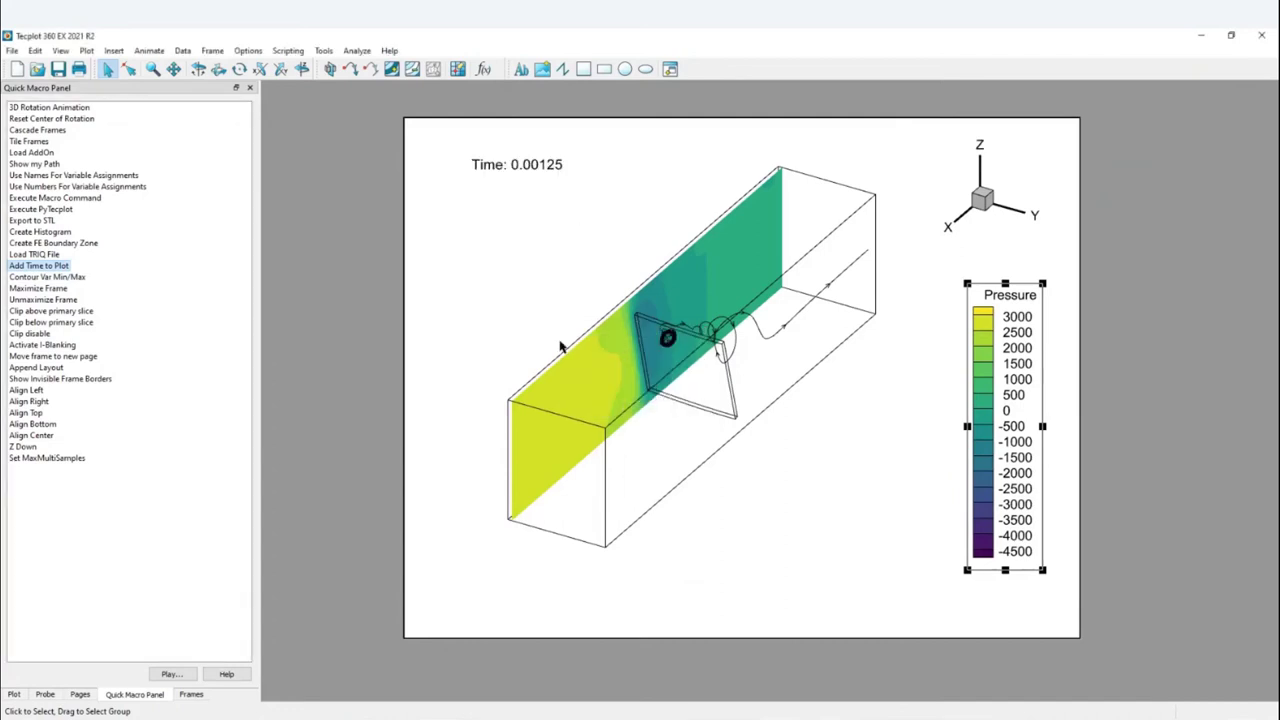
# Play the transient solution in the plot and set the solution time back to 0.01
pyautogui.click(20, 694)
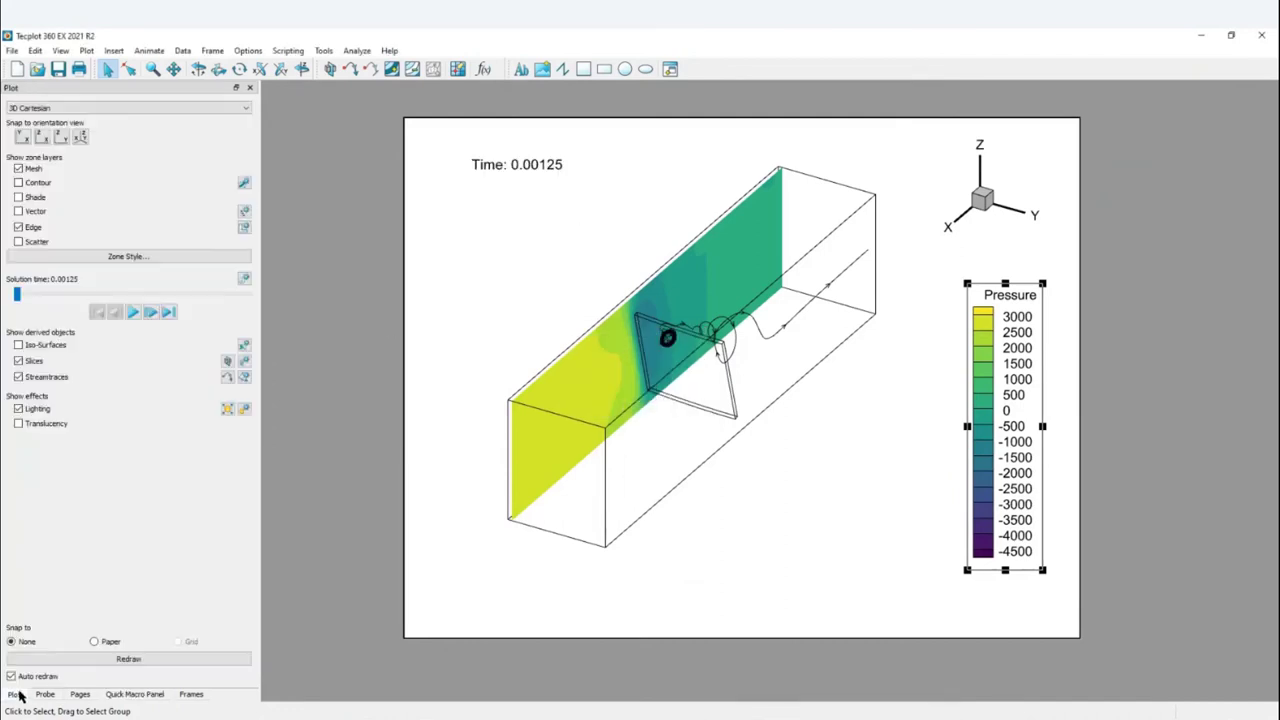
pyautogui.click(132, 312)
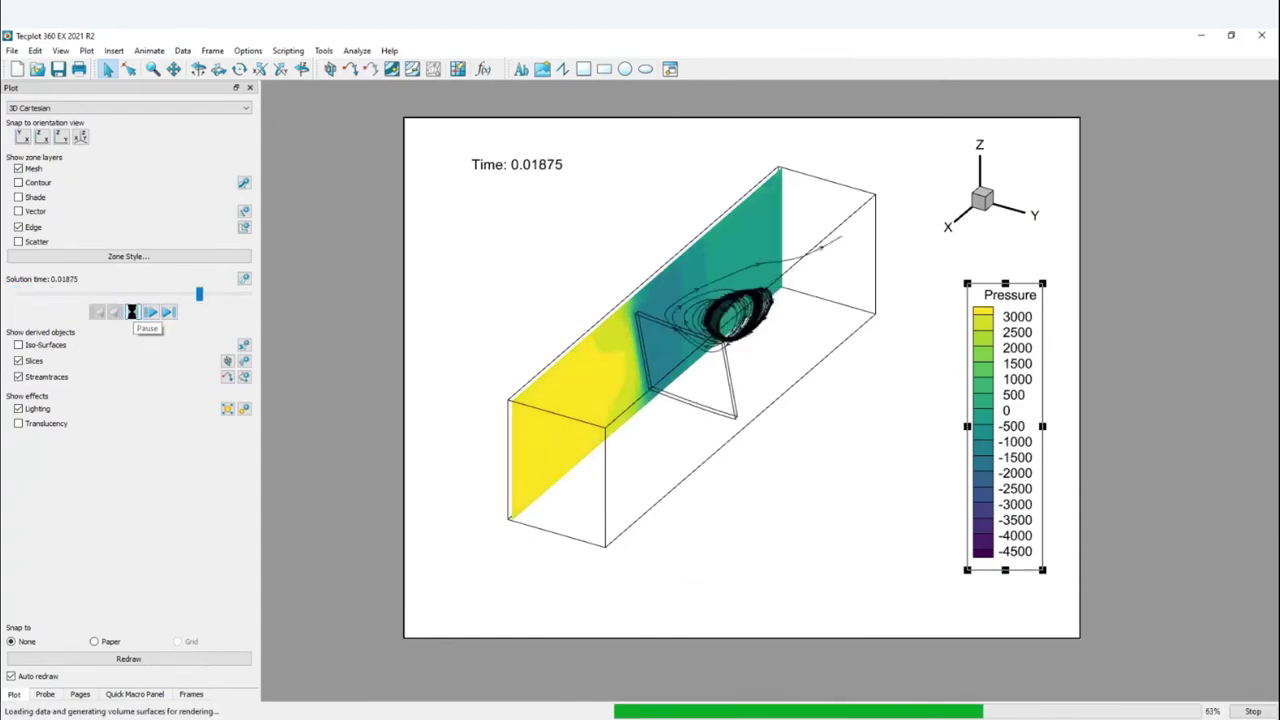
pyautogui.moveTo(250, 294); pyautogui.dragTo(101, 294)
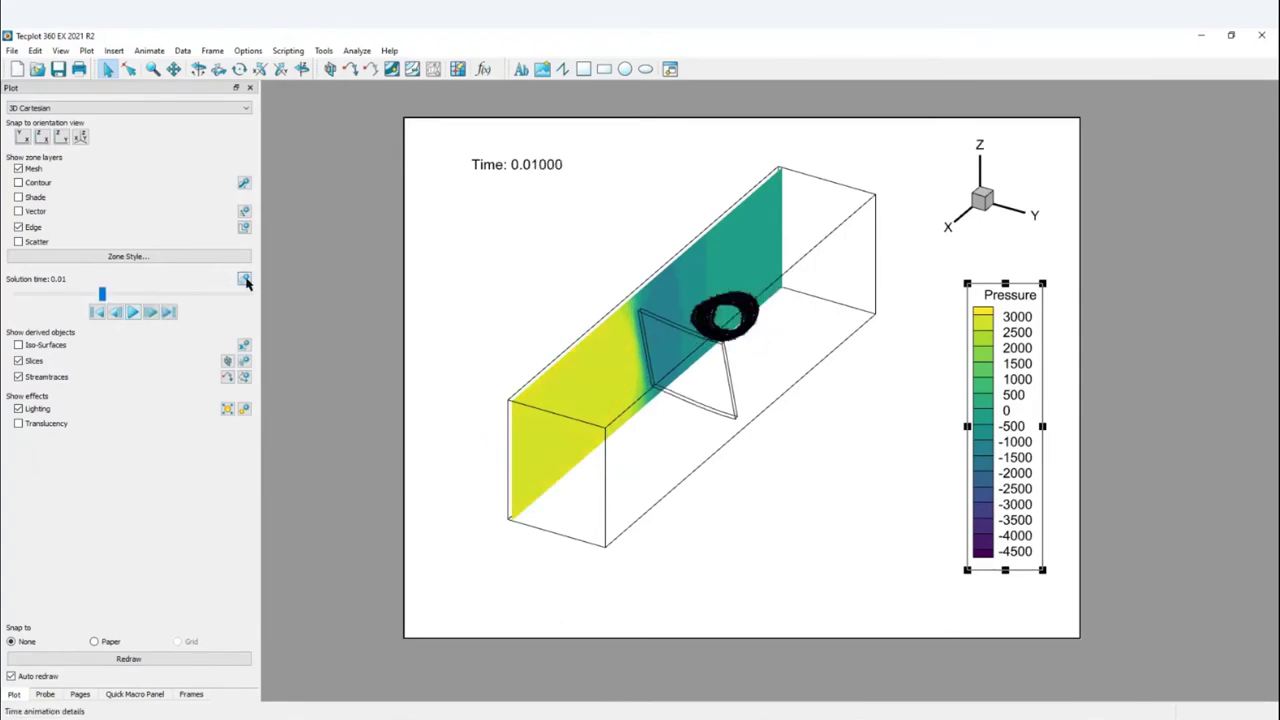
# Review the time animation details and the available animation export formats, and close both without exporting
pyautogui.click(245, 280)
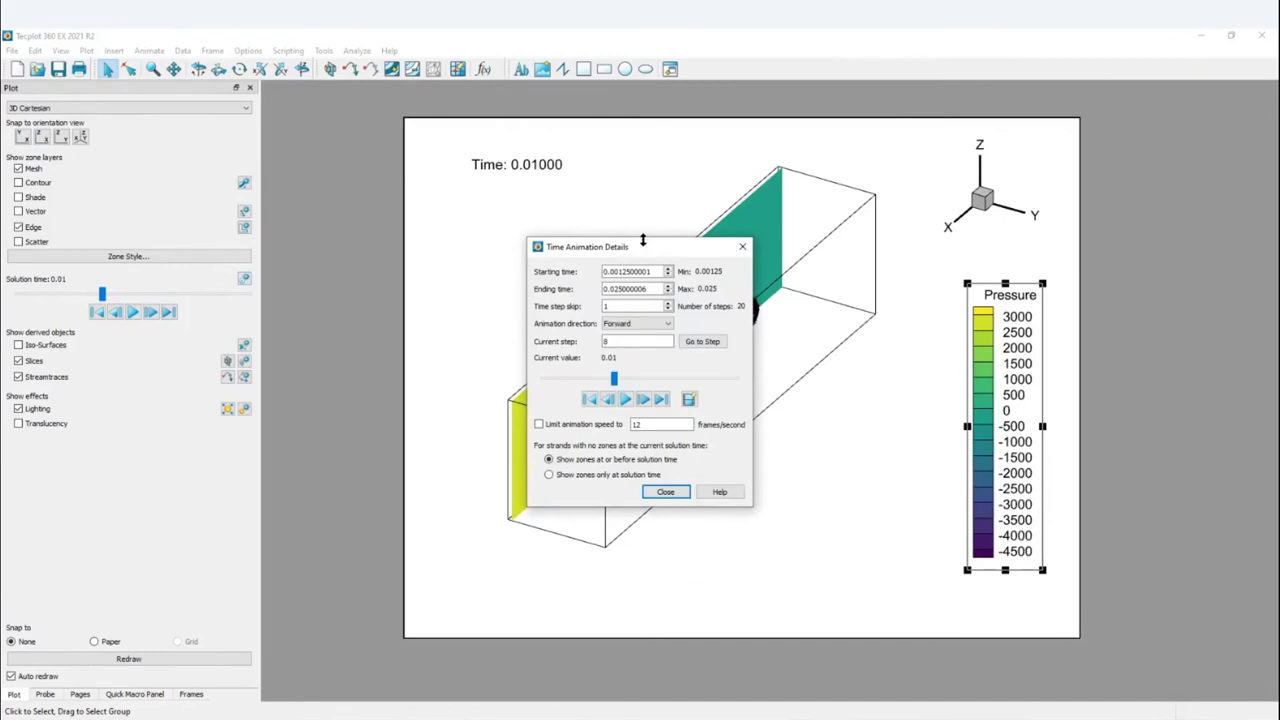
pyautogui.moveTo(643, 250); pyautogui.dragTo(400, 166)
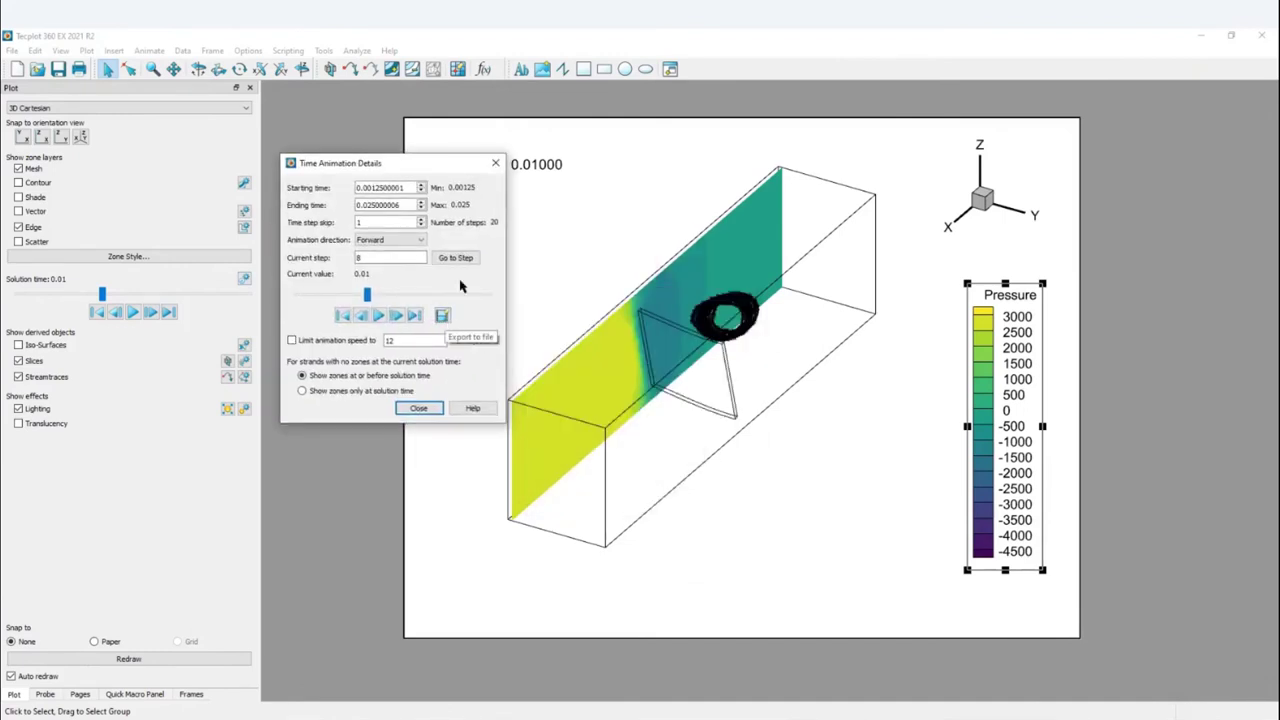
pyautogui.click(441, 317)
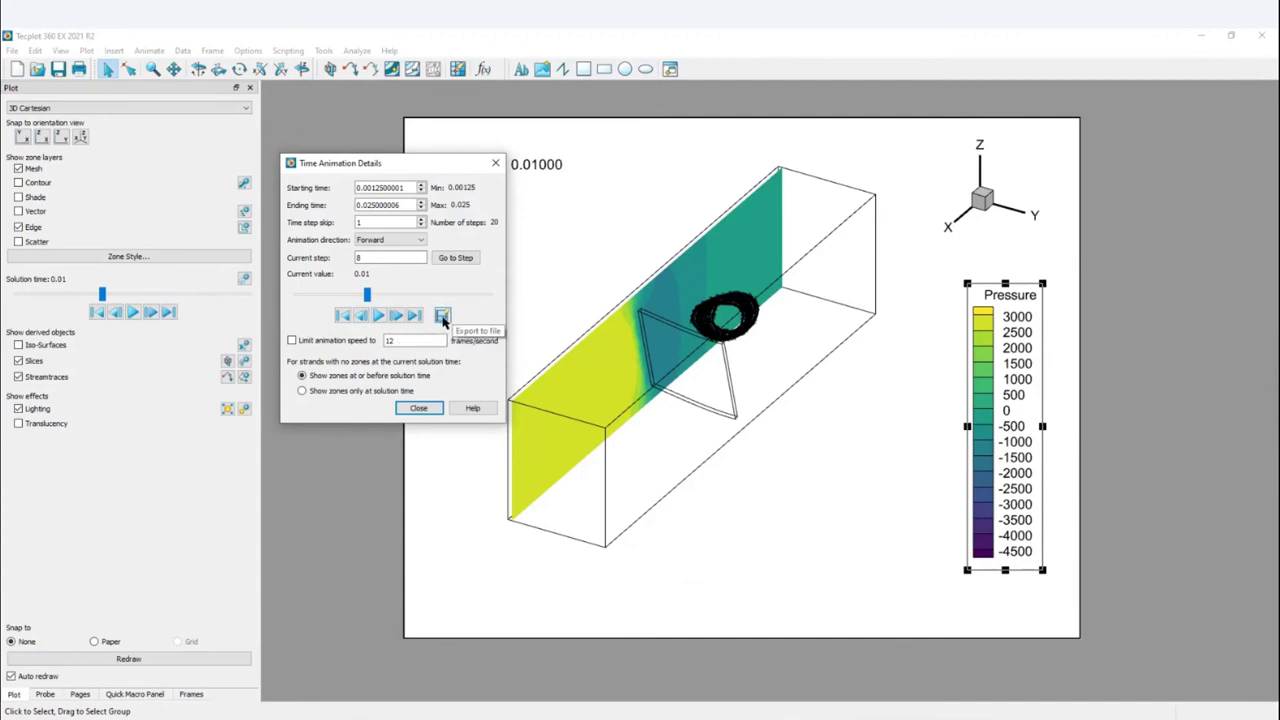
pyautogui.click(380, 188)
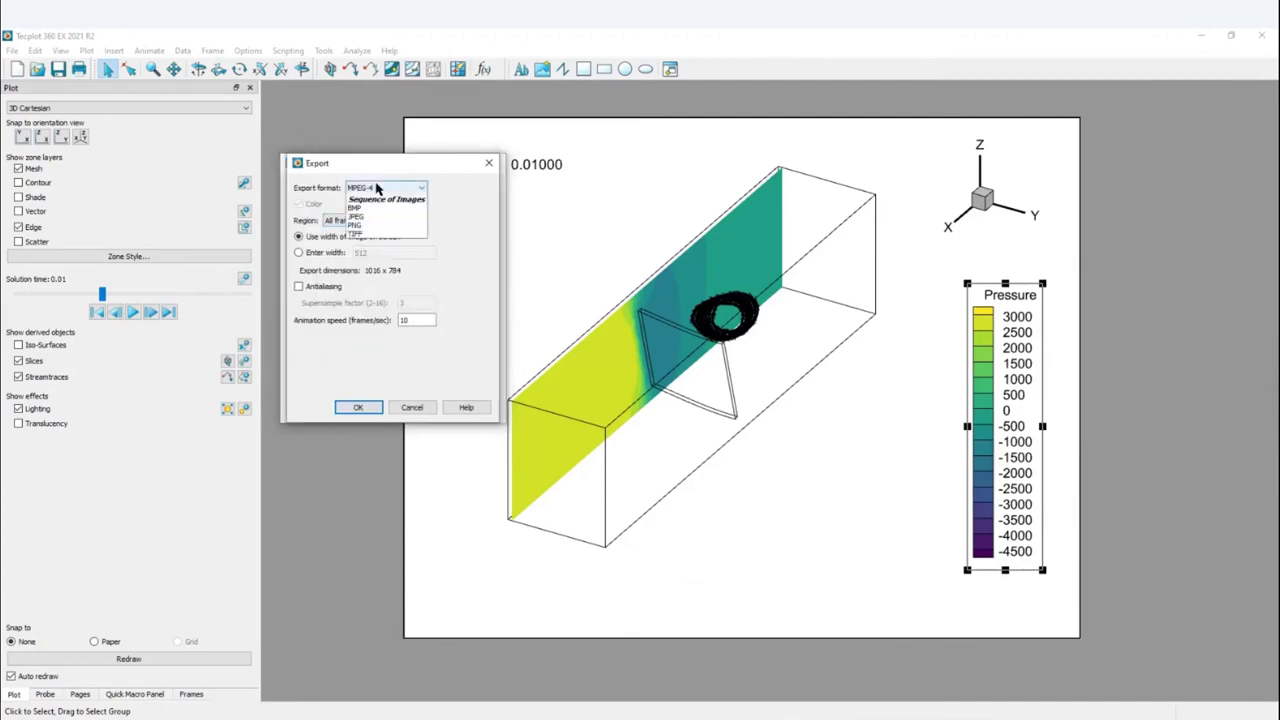
pyautogui.click(488, 165)
pyautogui.click(493, 164)
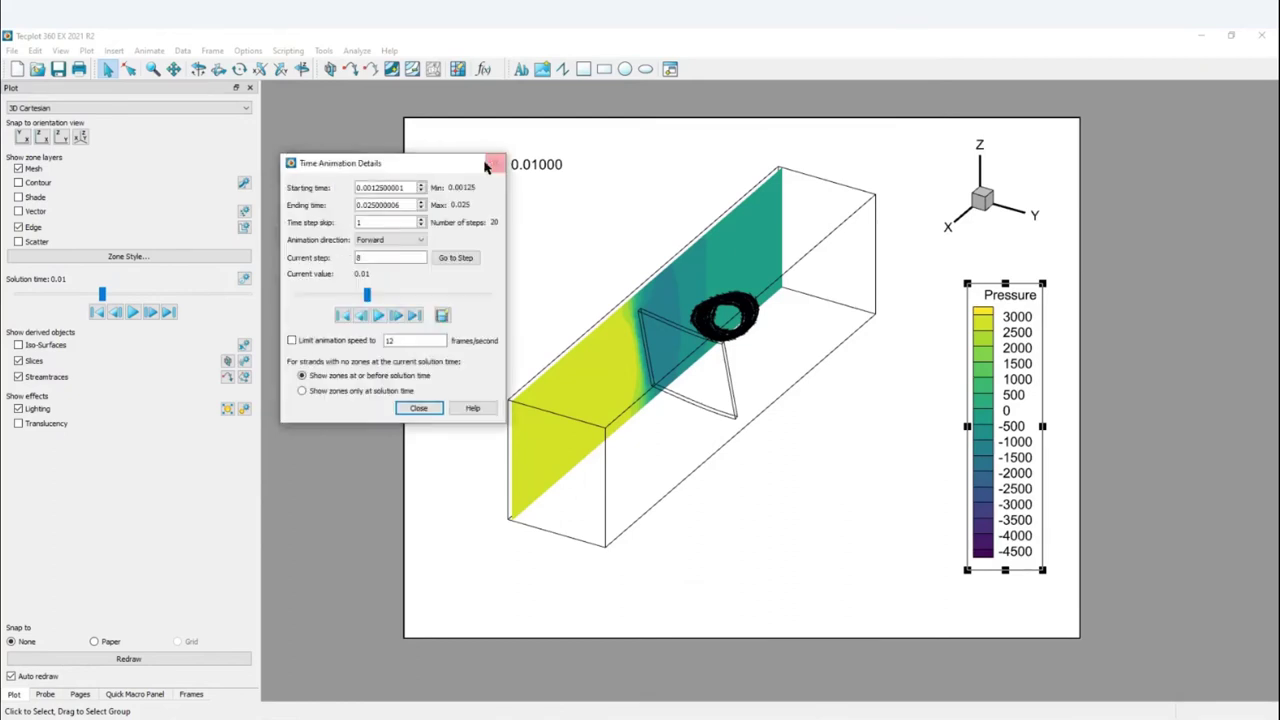
pyautogui.click(495, 164)
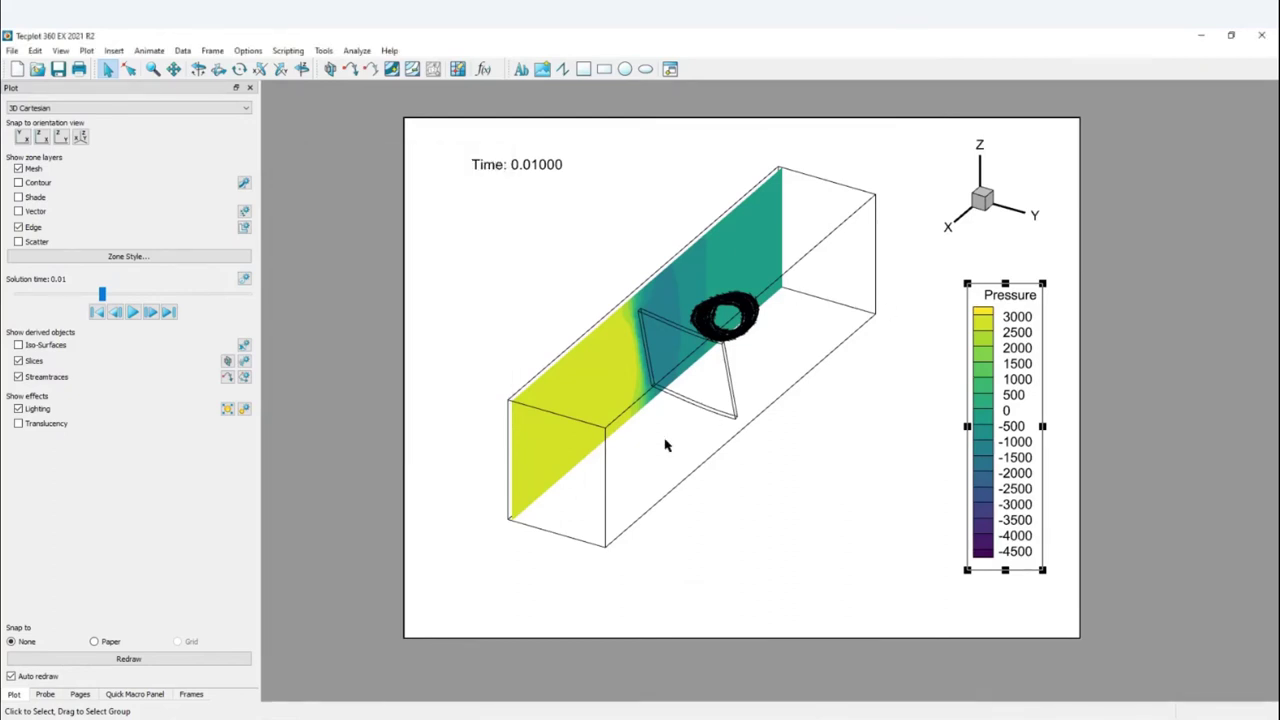
# Reset the solution time to the first time step, 0.00125
pyautogui.moveTo(102, 294); pyautogui.dragTo(5, 298)
# Shrink the frame from its lower corner and move it to the upper-left corner of the workspace
pyautogui.click(1079, 637)
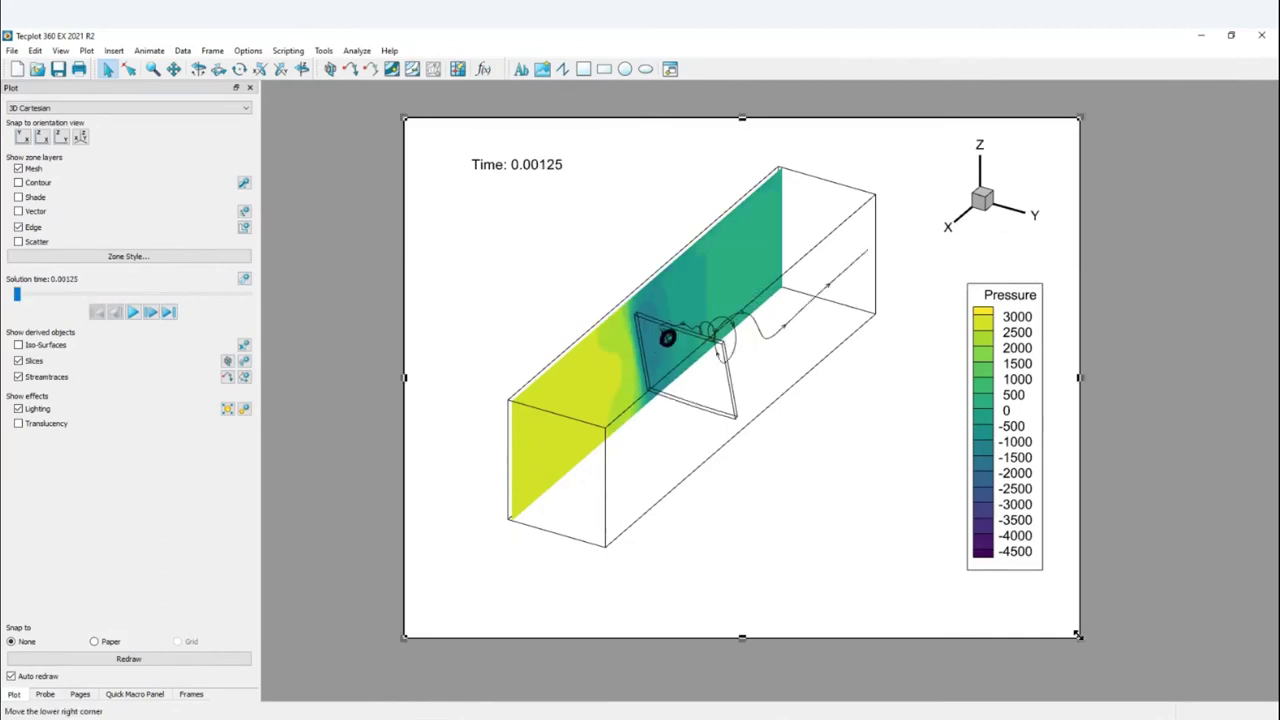
pyautogui.moveTo(1079, 637); pyautogui.dragTo(855, 470)
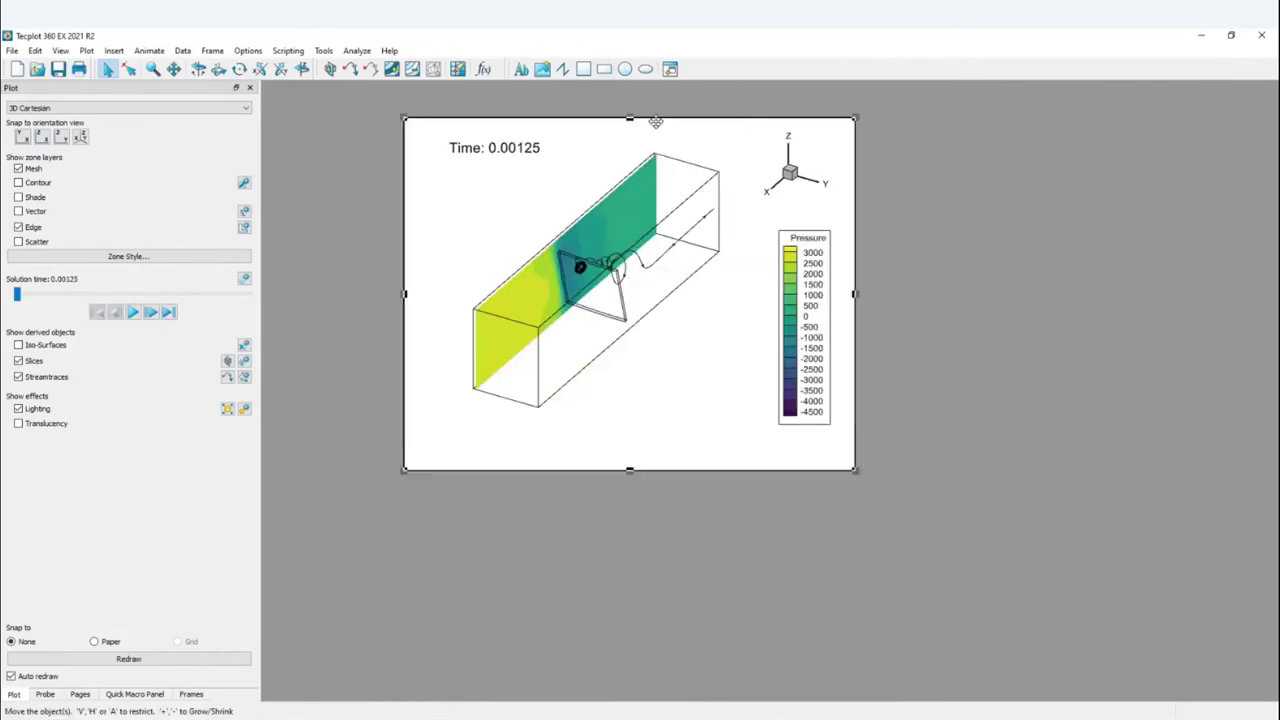
pyautogui.moveTo(655, 121); pyautogui.dragTo(549, 103)
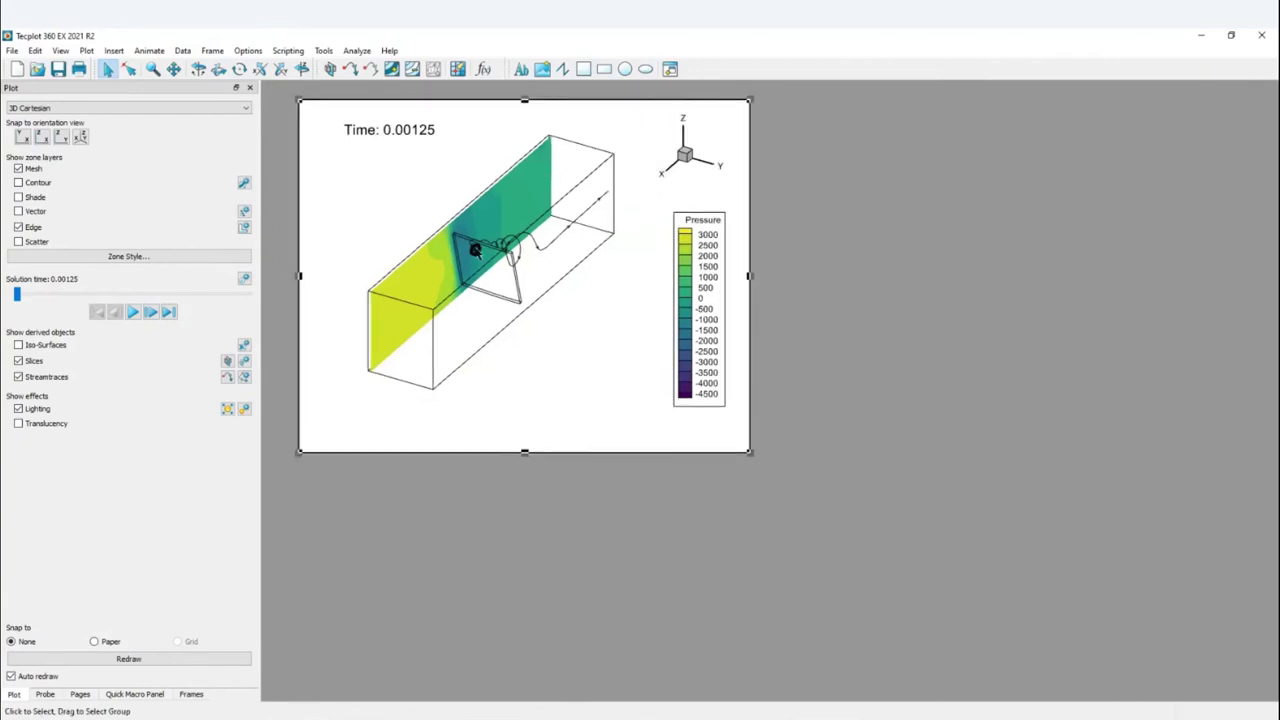
# Extract slice group 1 for all solution times, creating one zone for each slice, and close the extraction dialog
pyautogui.click(530, 183)
pyautogui.moveTo(559, 228); pyautogui.dragTo(501, 209, button='right')
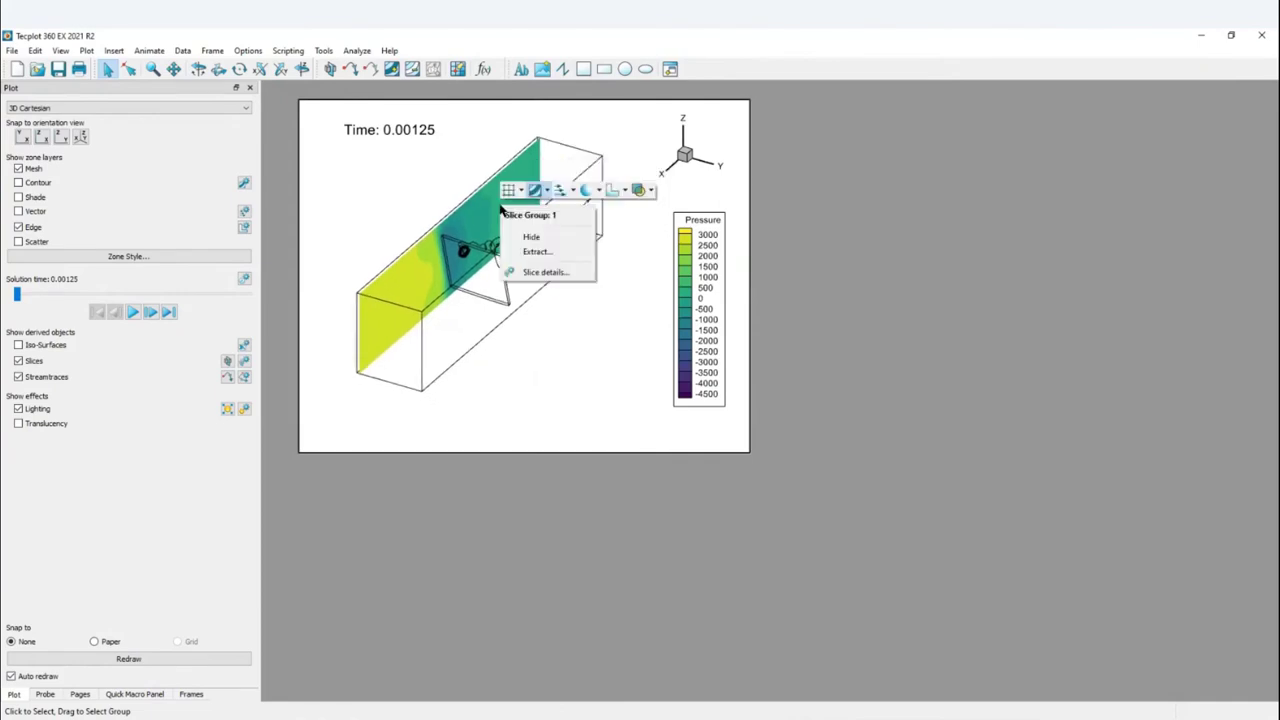
pyautogui.click(545, 251)
pyautogui.click(585, 481)
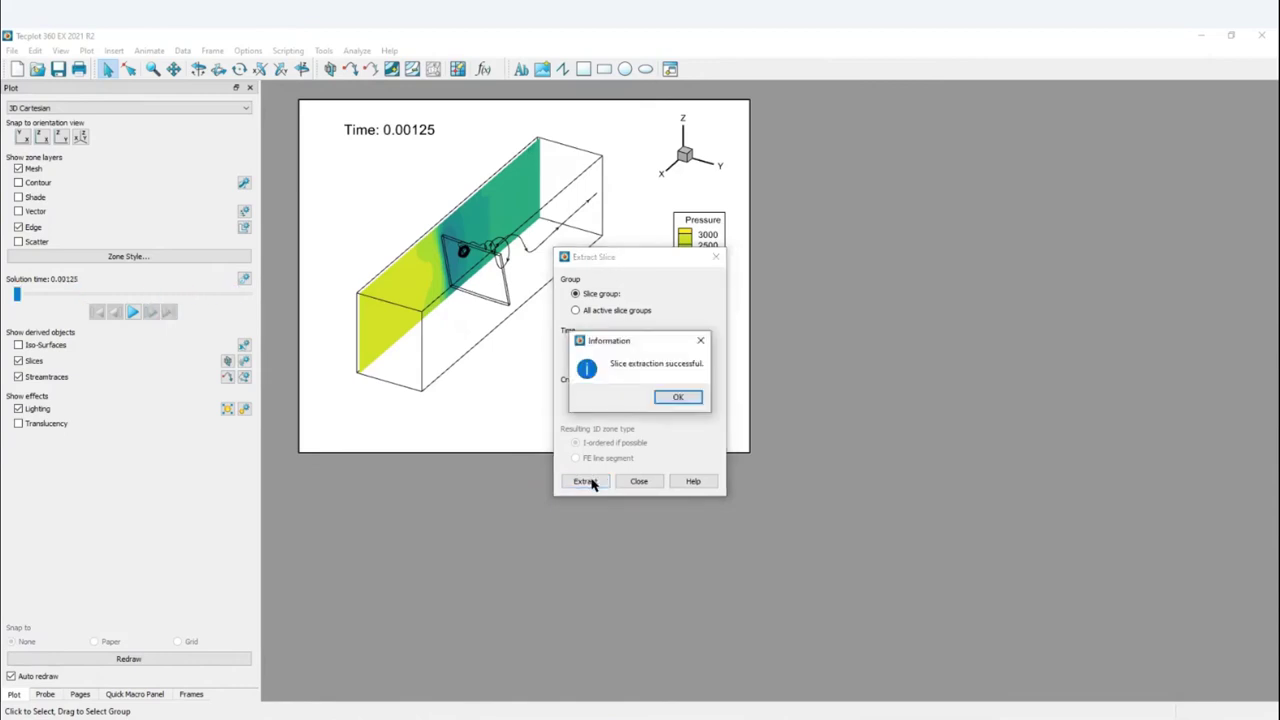
pyautogui.click(679, 399)
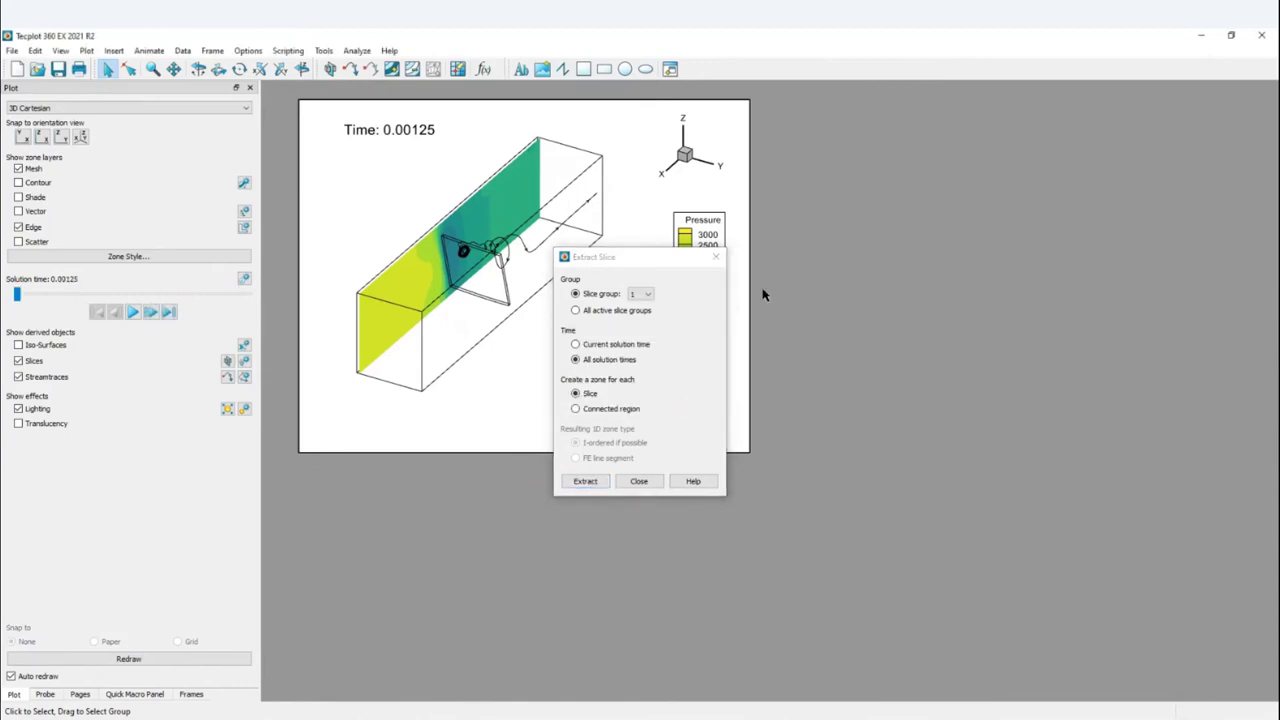
pyautogui.click(638, 481)
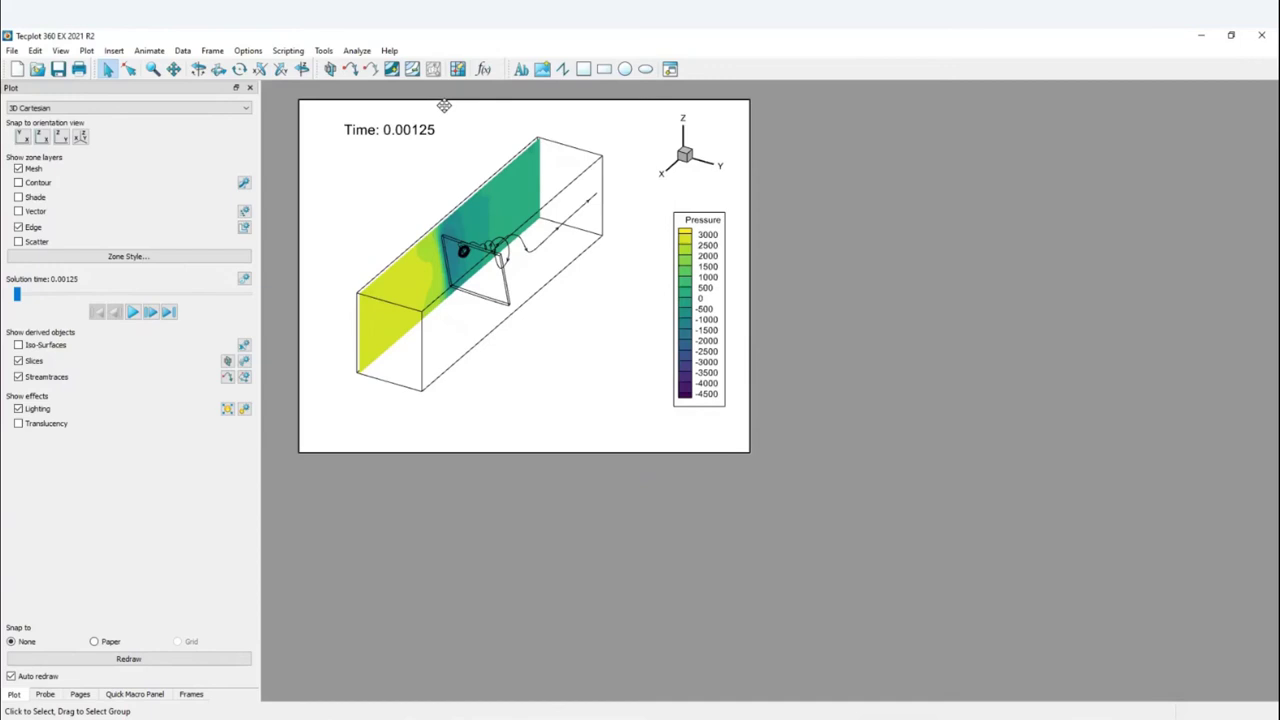
# Adjust the frame's position near the top of the workspace and try to place a copy of it to its right
pyautogui.rightClick(436, 101)
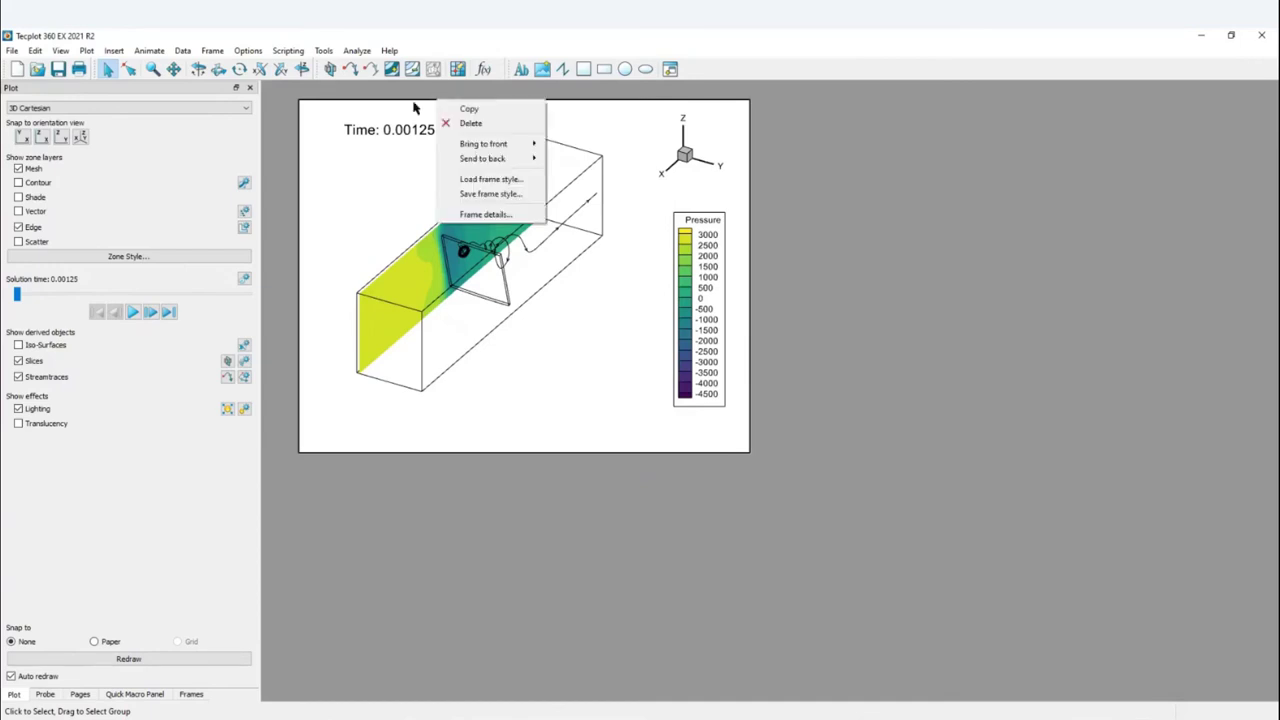
pyautogui.click(414, 106)
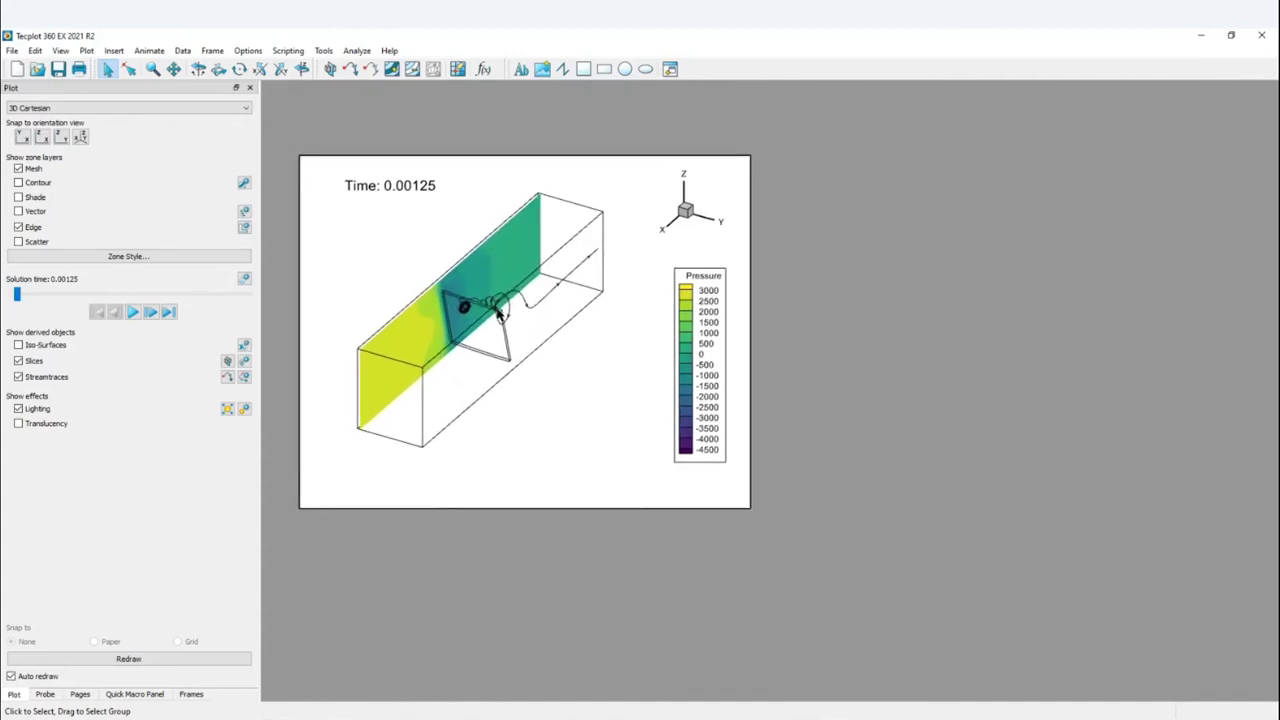
pyautogui.click(483, 155)
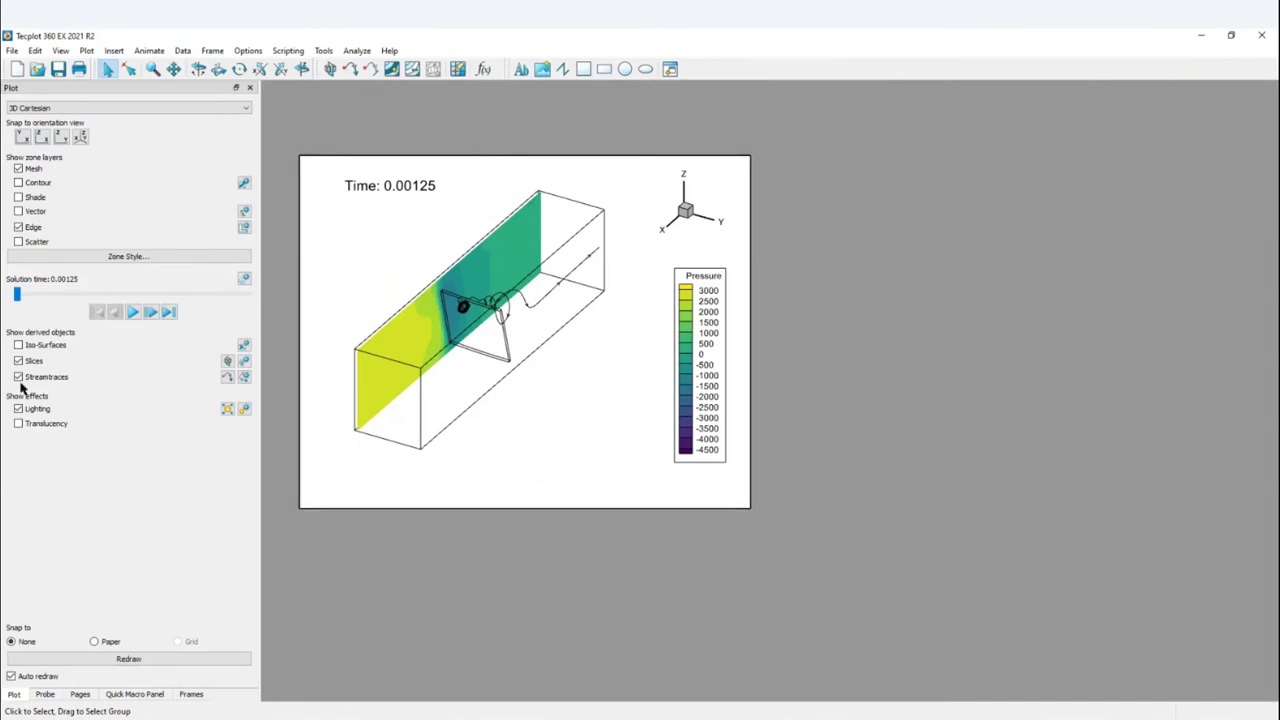
pyautogui.moveTo(580, 156); pyautogui.dragTo(577, 122)
pyautogui.press('Escape')
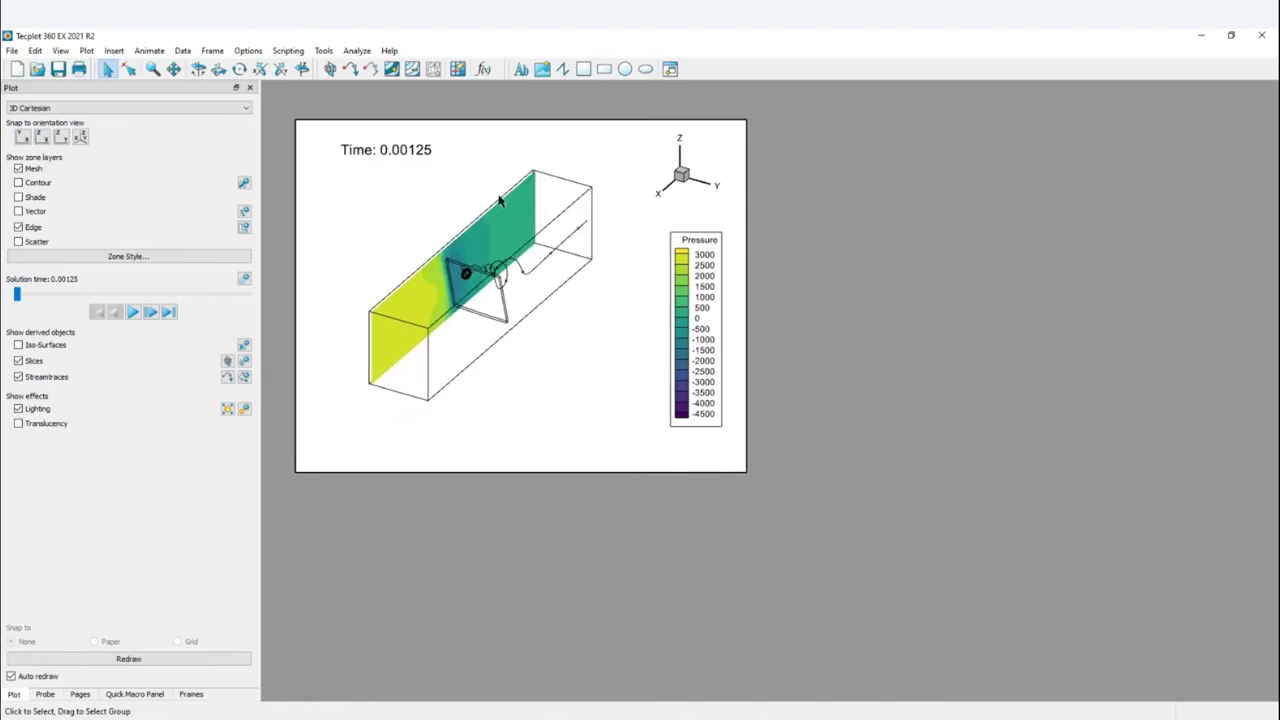
pyautogui.click(462, 120)
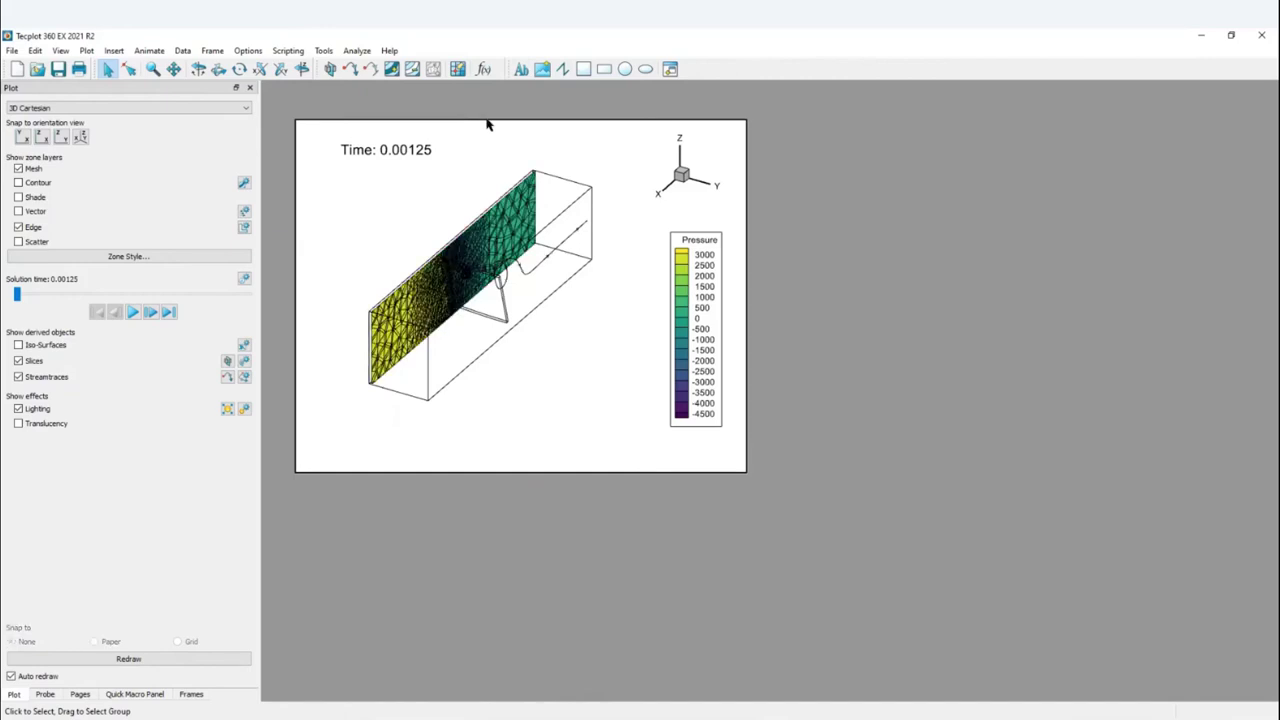
pyautogui.click(505, 120)
pyautogui.moveTo(505, 120); pyautogui.dragTo(963, 118)
# Close the current Tecplot 360 session and discard the layout changes
pyautogui.click(1263, 37)
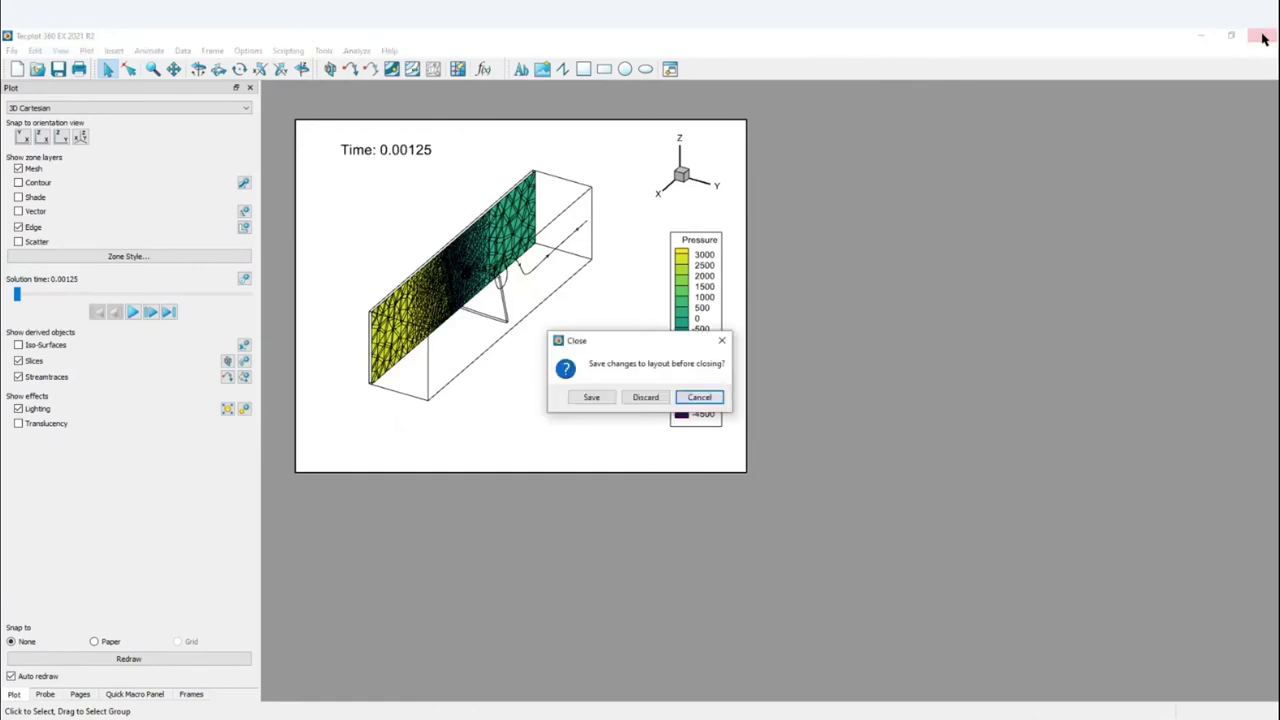
pyautogui.click(646, 398)
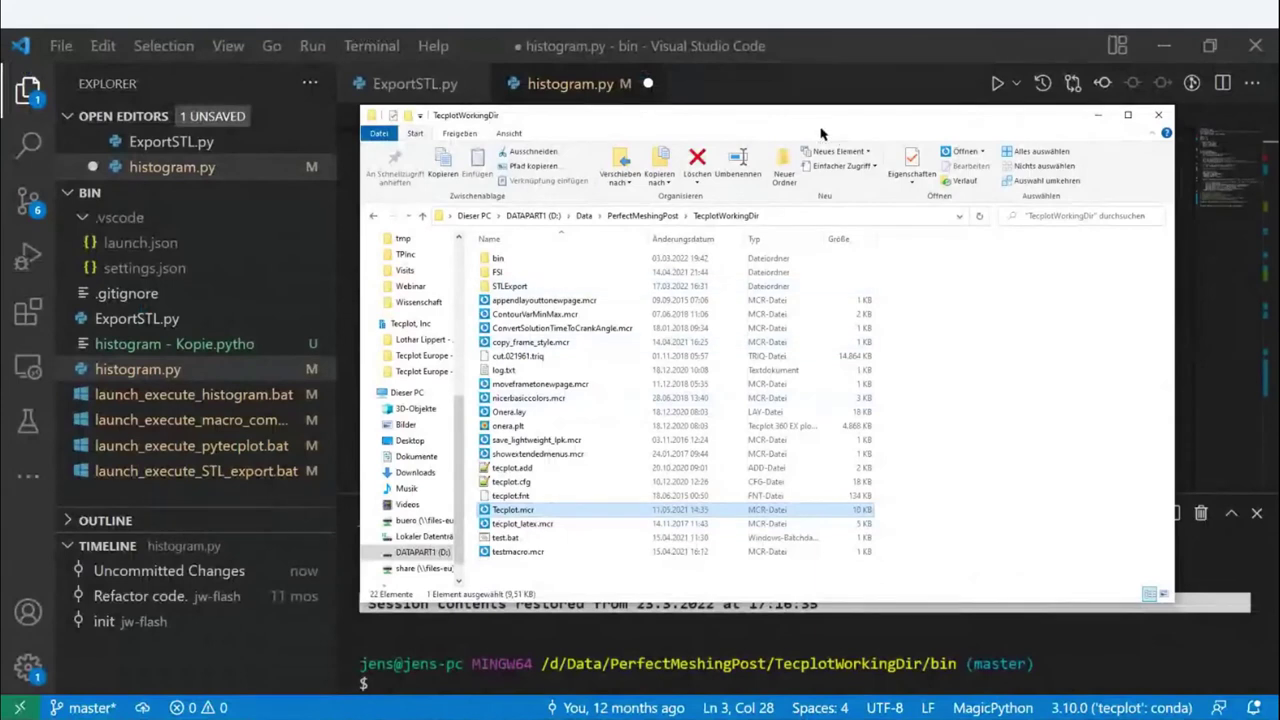
pyautogui.moveTo(815, 127); pyautogui.dragTo(670, 117)
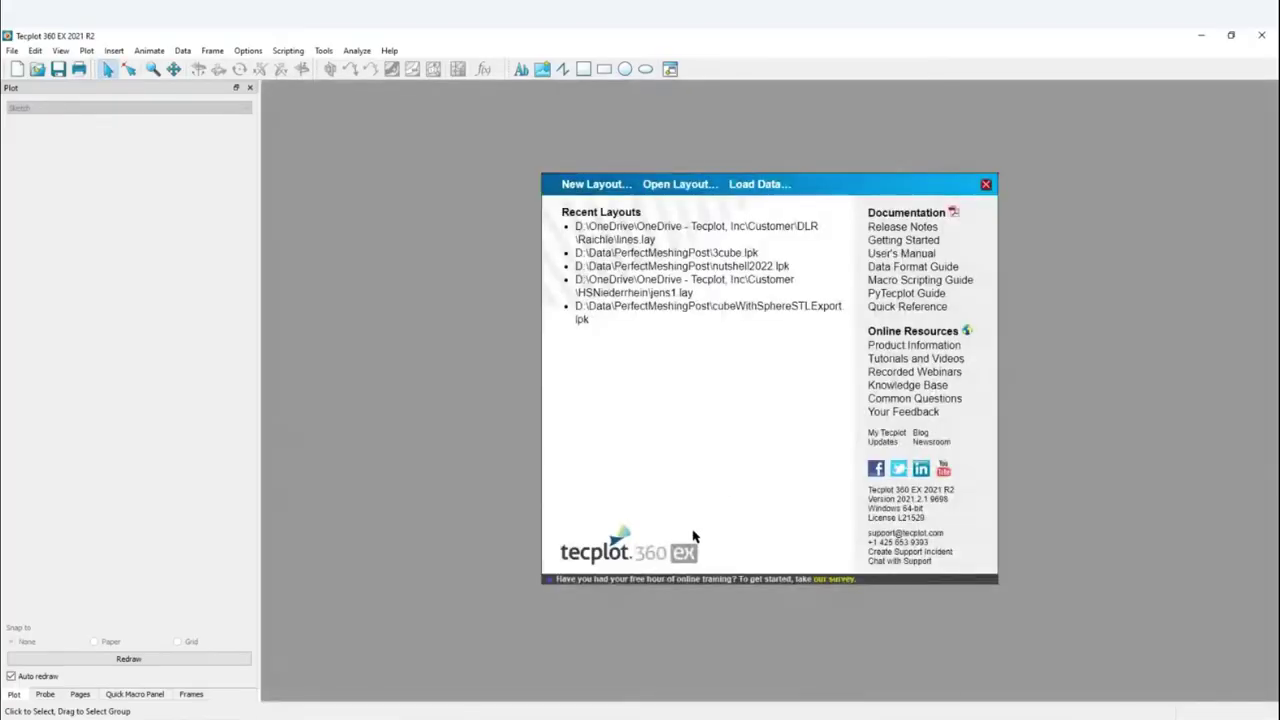
# Load all Fluent case and data files from test_5.cas to test_100.dat in the FSI folder with the Fluent Data Loader
pyautogui.click(760, 186)
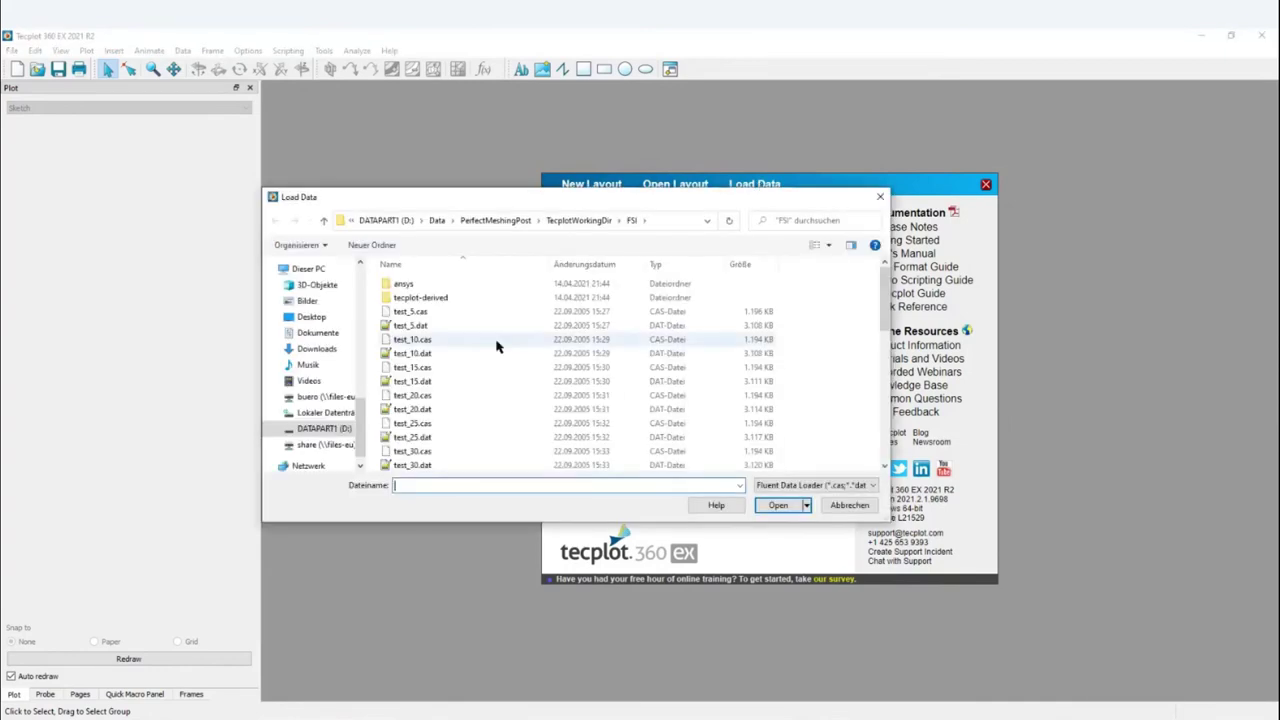
pyautogui.click(401, 314)
pyautogui.scroll(-9, 476, 443)
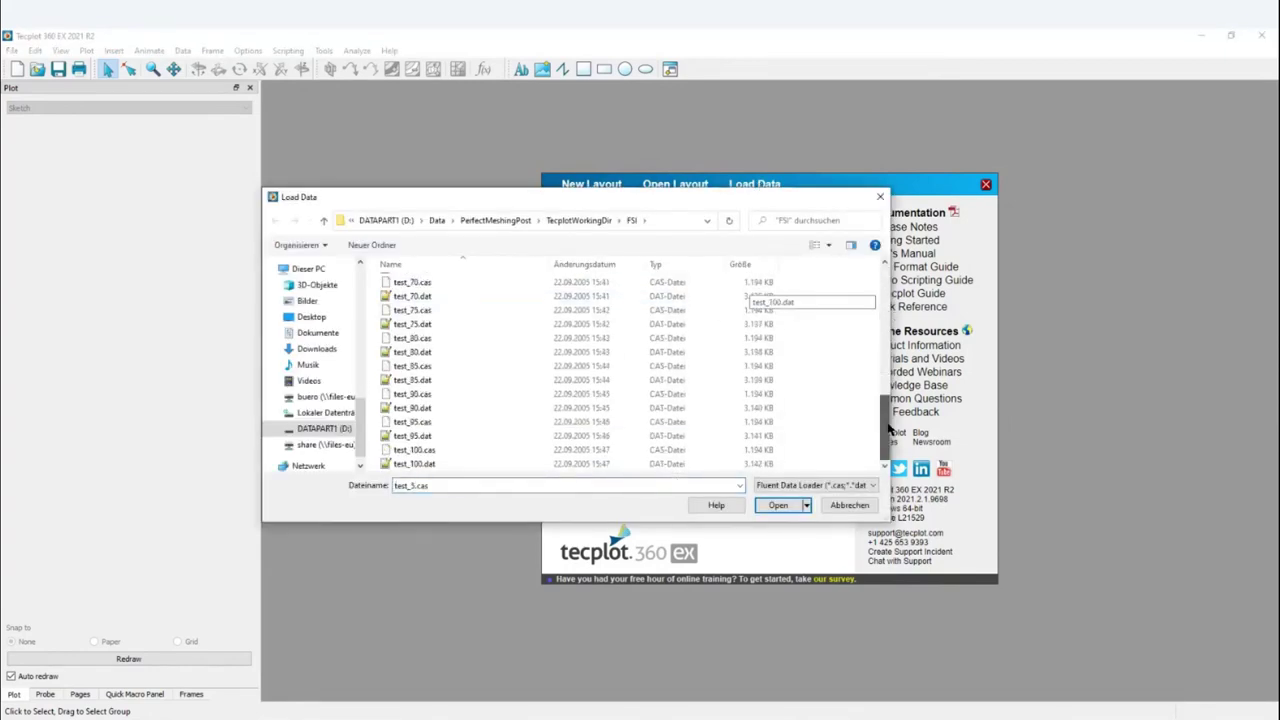
pyautogui.keyDown('shift'); pyautogui.click(428, 463); pyautogui.keyUp('shift')
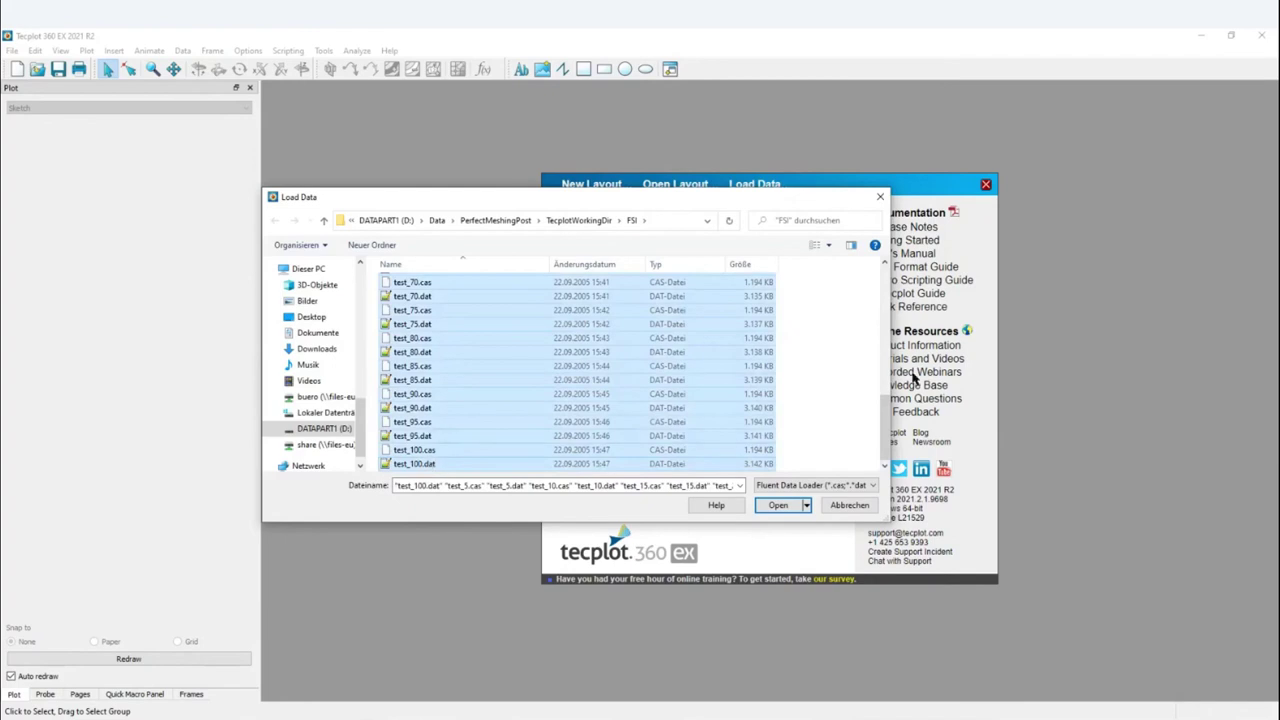
pyautogui.scroll(9, 886, 418)
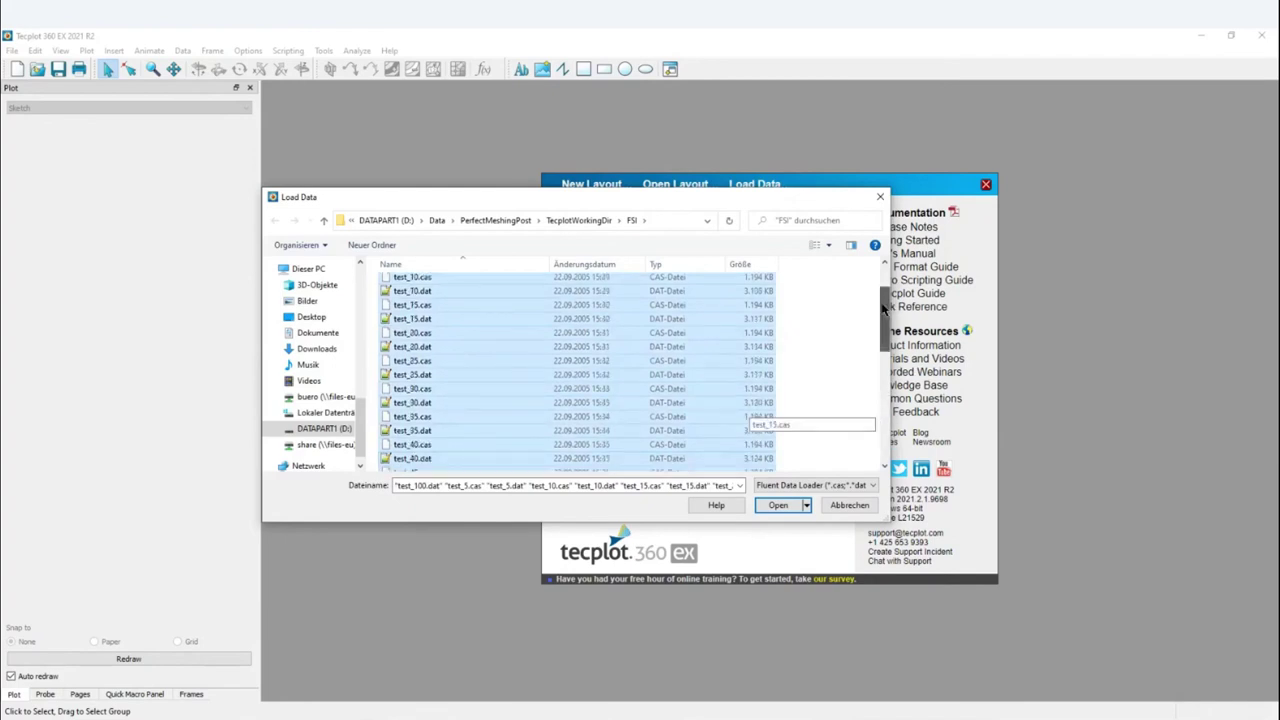
pyautogui.click(779, 507)
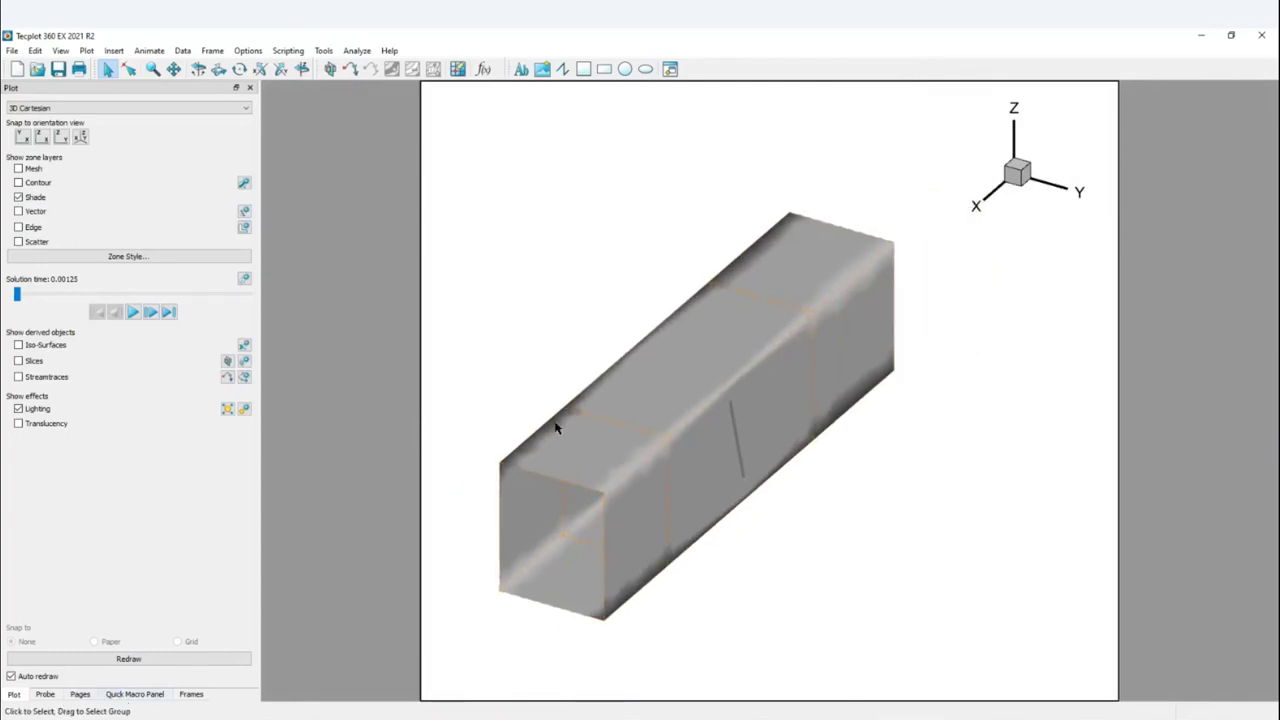
# Show the edge layer with the edge type of all zones set to Creases, and turn off shading
pyautogui.click(17, 229)
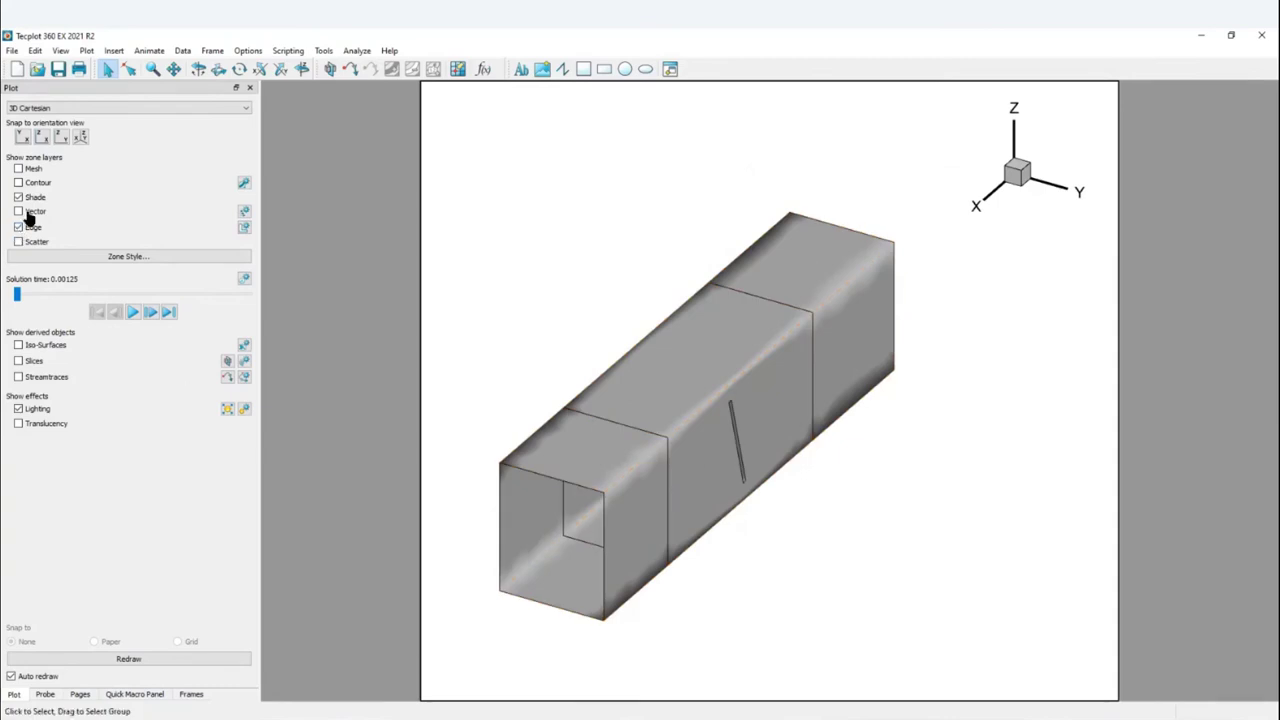
pyautogui.click(94, 259)
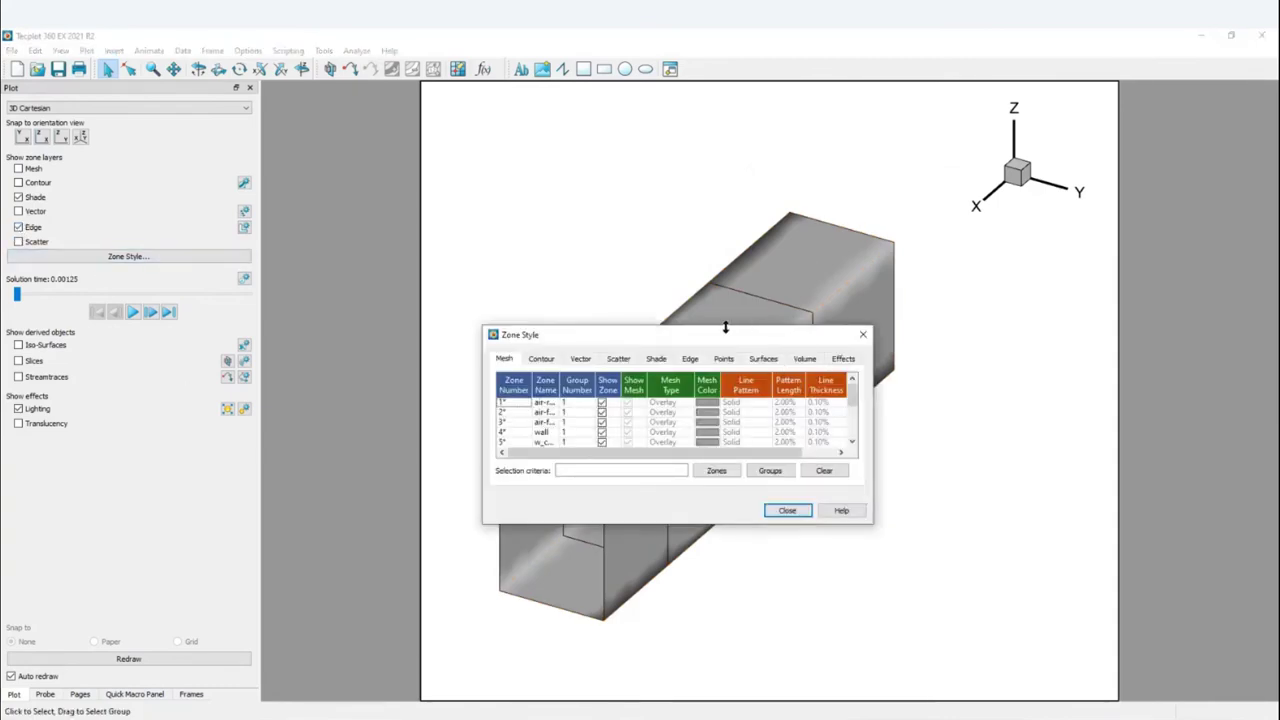
pyautogui.moveTo(724, 327); pyautogui.dragTo(724, 201)
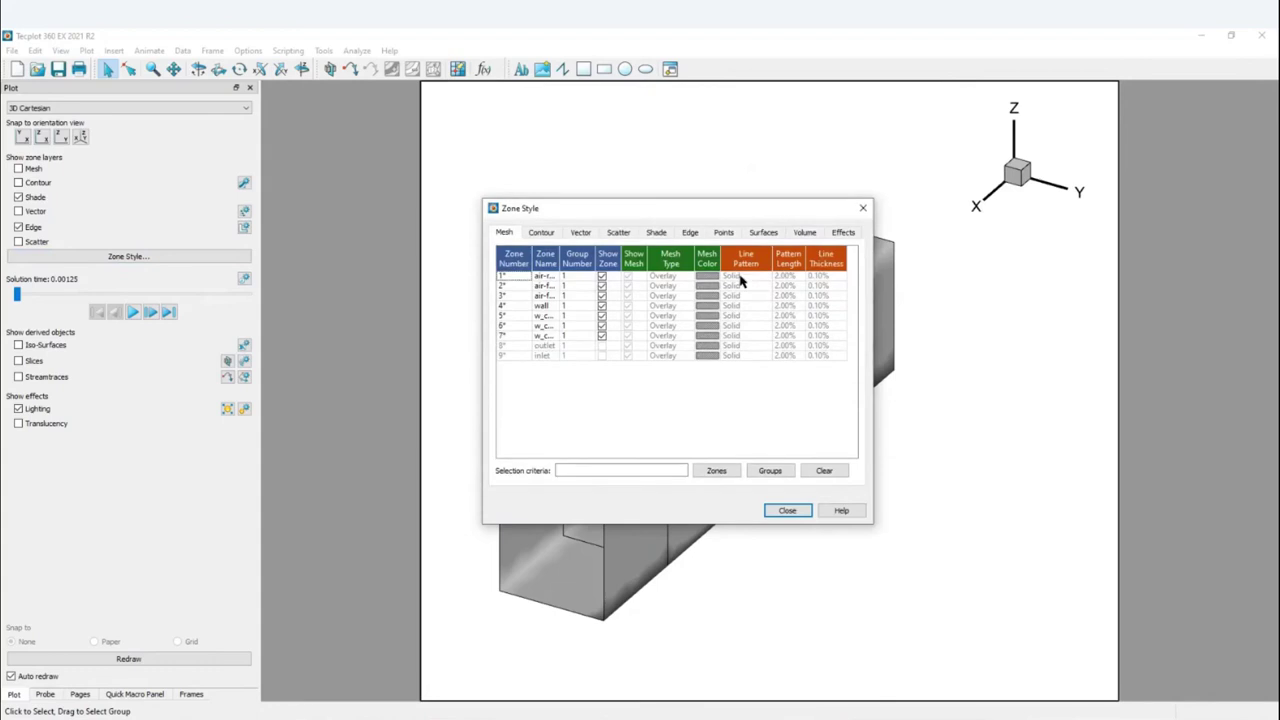
pyautogui.click(689, 232)
pyautogui.moveTo(672, 281); pyautogui.dragTo(680, 390)
pyautogui.click(678, 344)
pyautogui.click(703, 347)
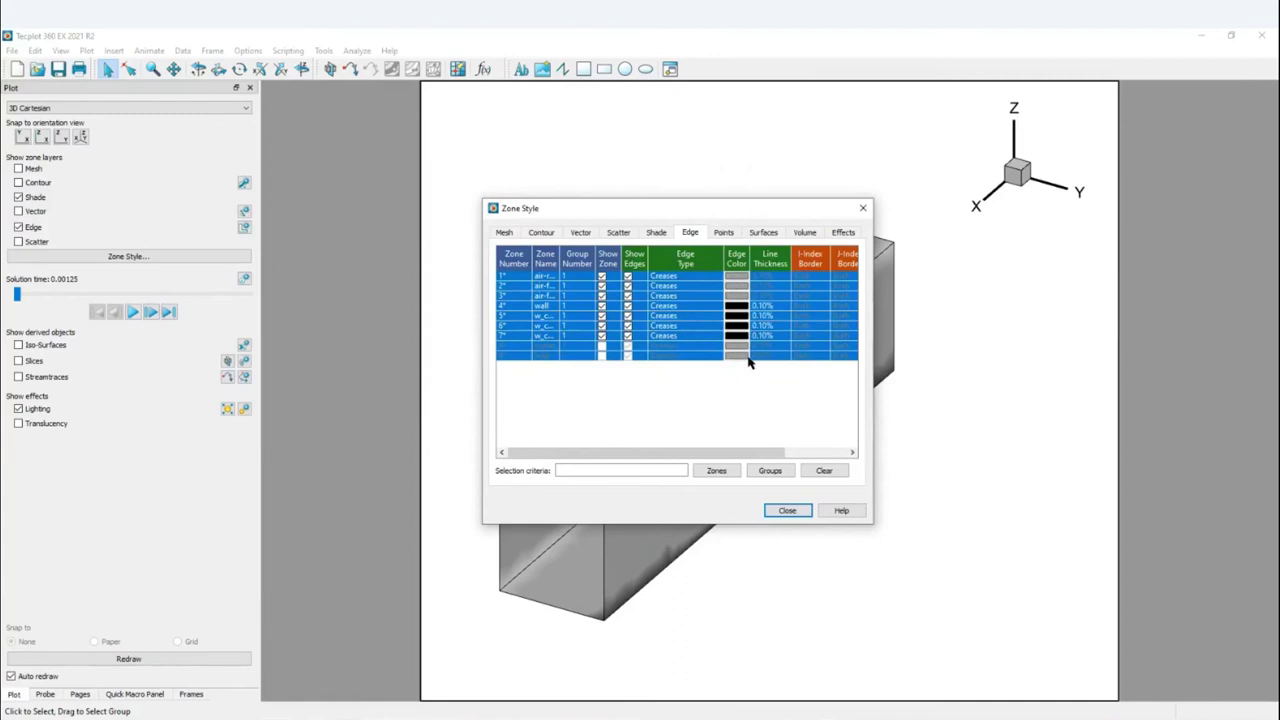
pyautogui.click(863, 208)
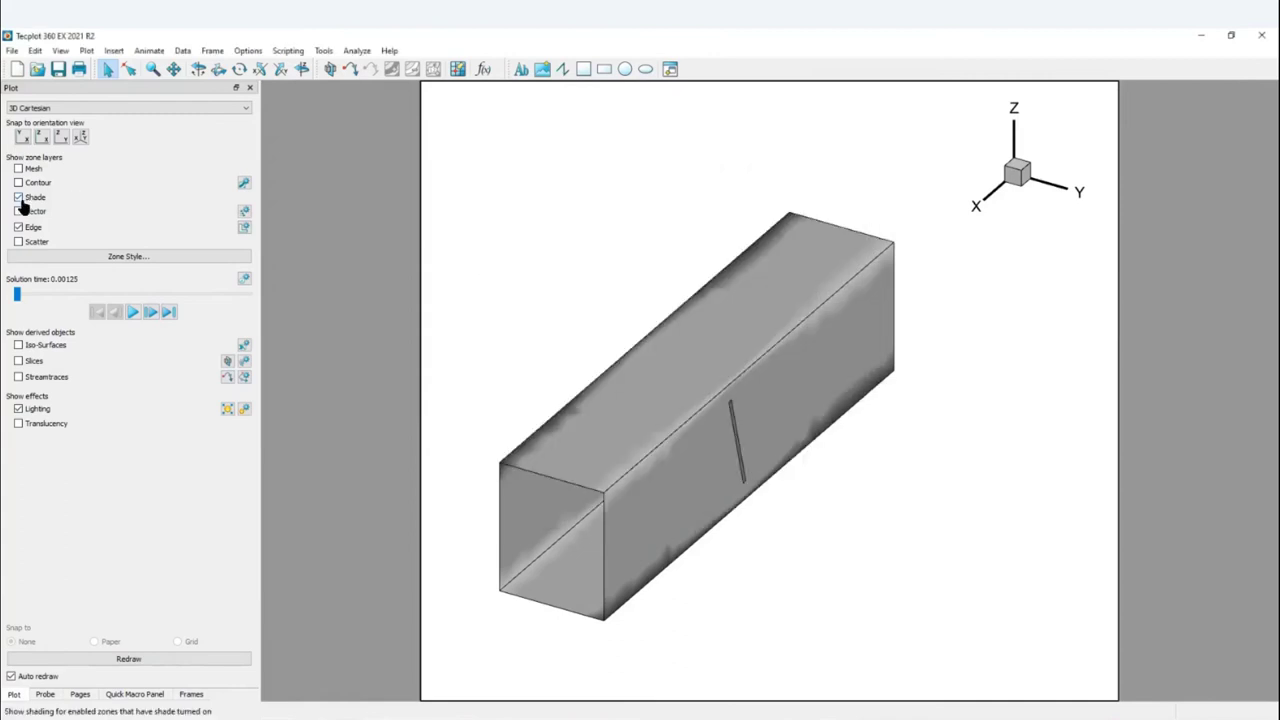
pyautogui.click(18, 198)
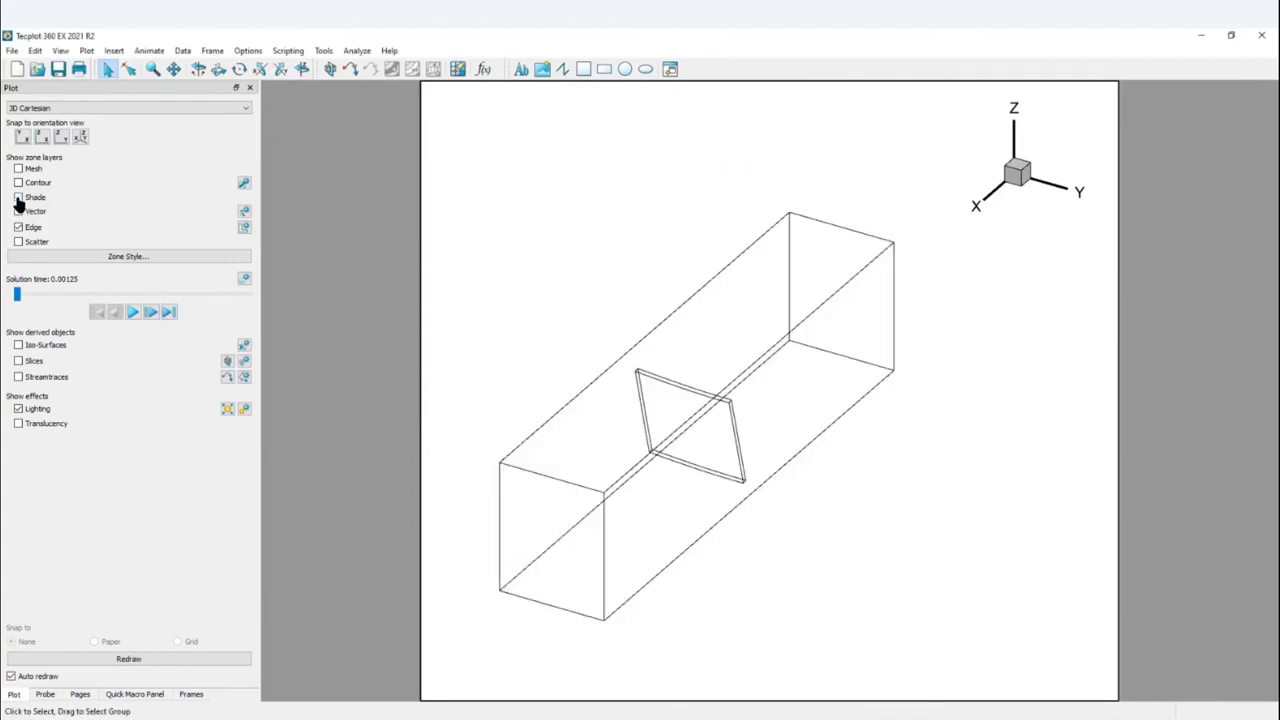
# Place a pressure slice lengthwise through the channel as a Y-plane, and move the Pressure legend down below the axes
pyautogui.click(227, 360)
pyautogui.click(686, 341)
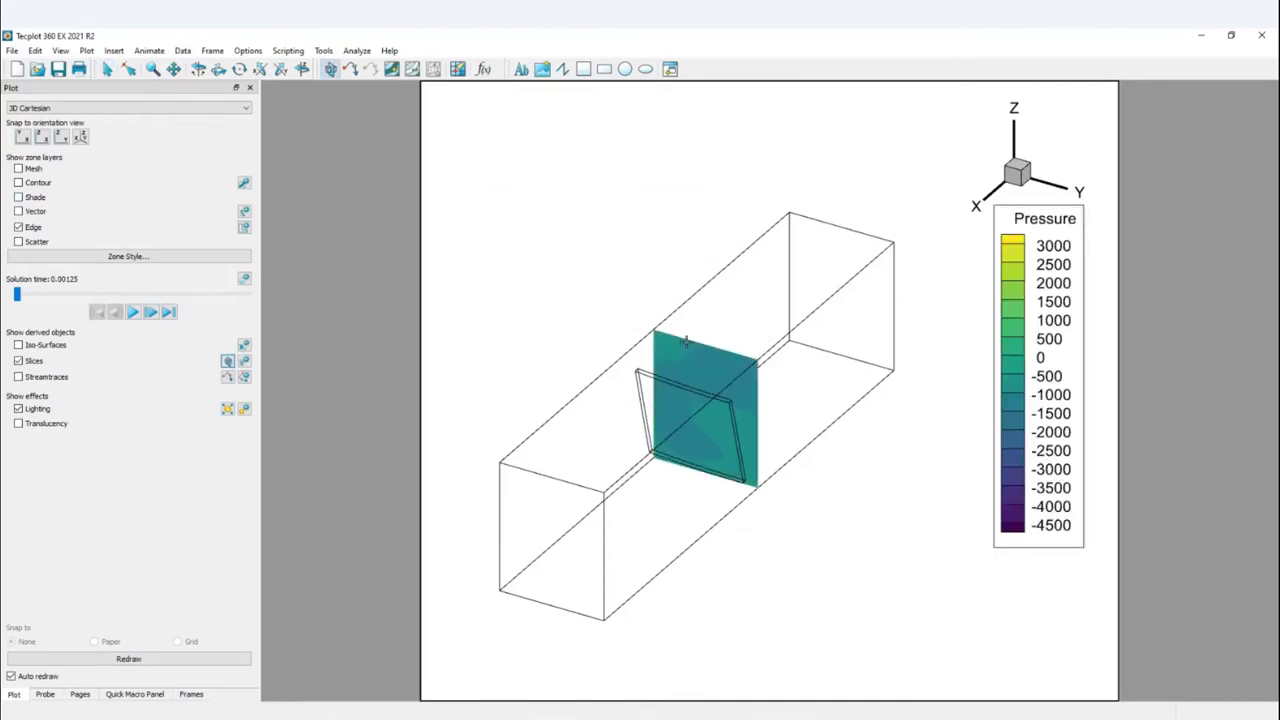
pyautogui.press('y')
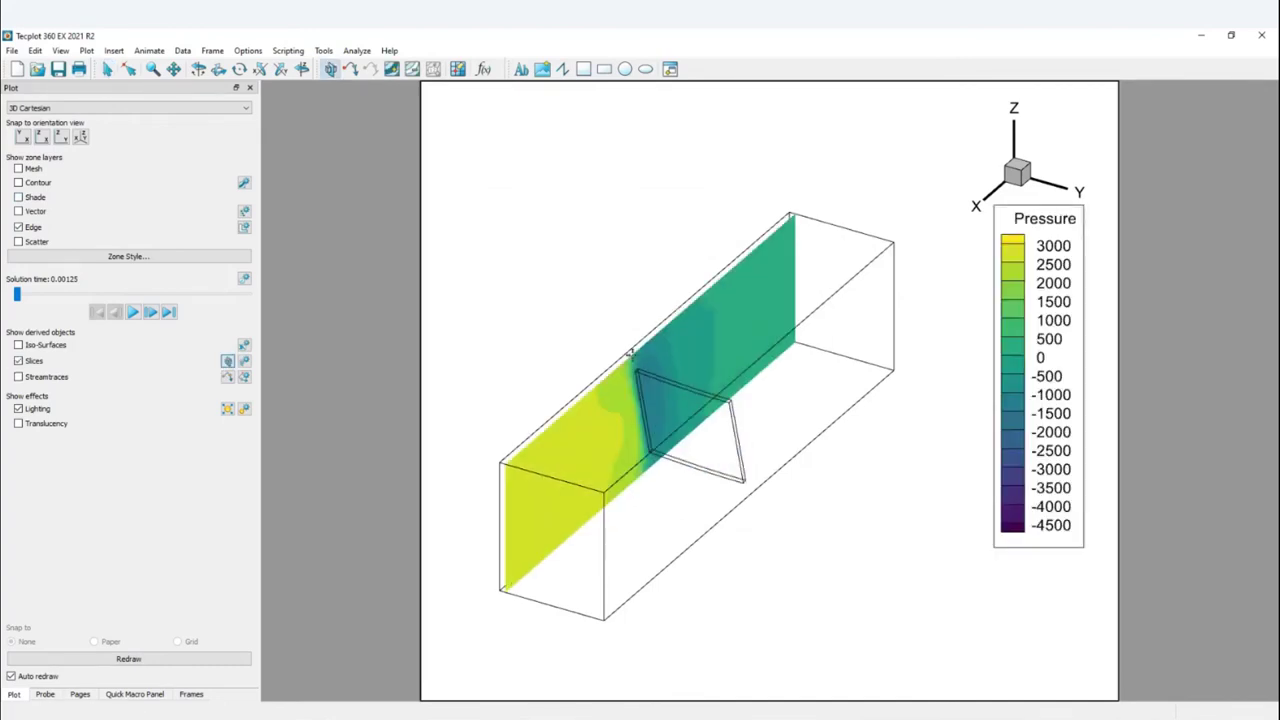
pyautogui.press('s')
pyautogui.moveTo(1039, 283); pyautogui.dragTo(1044, 342)
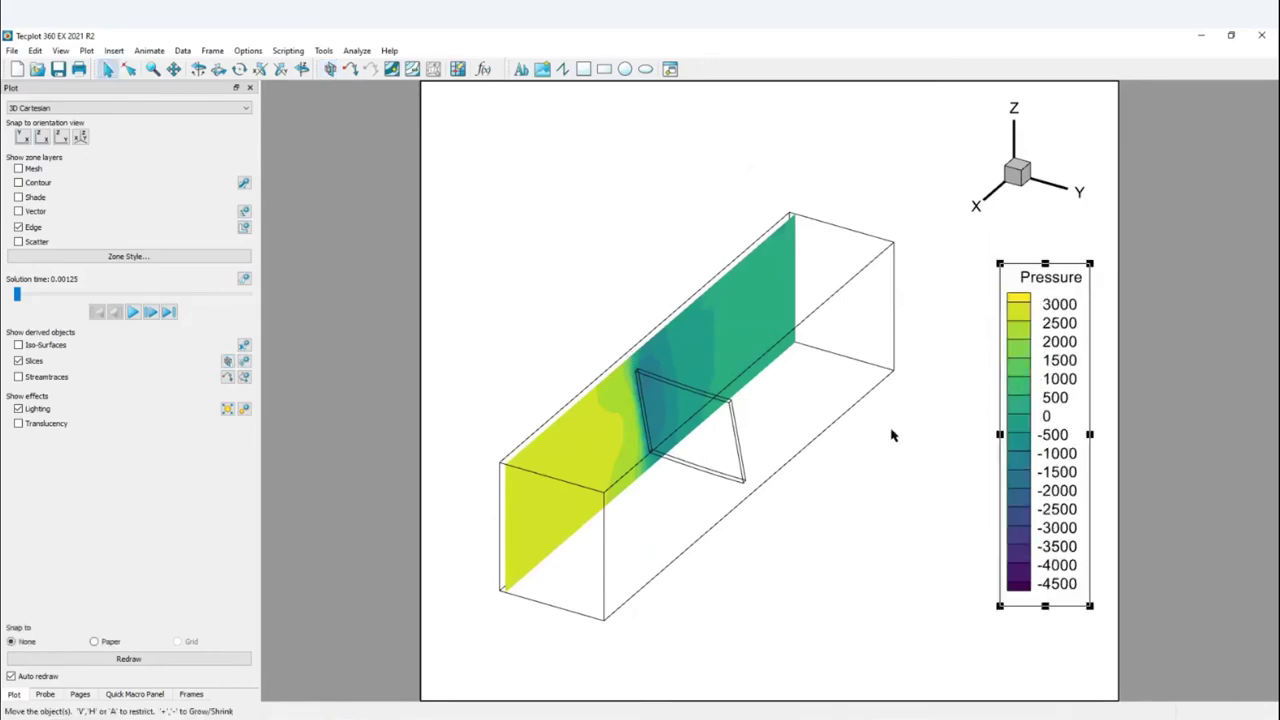
# Extract the Y-slice in slice group 1 for all solution times, with one zone for each slice
pyautogui.rightClick(728, 317)
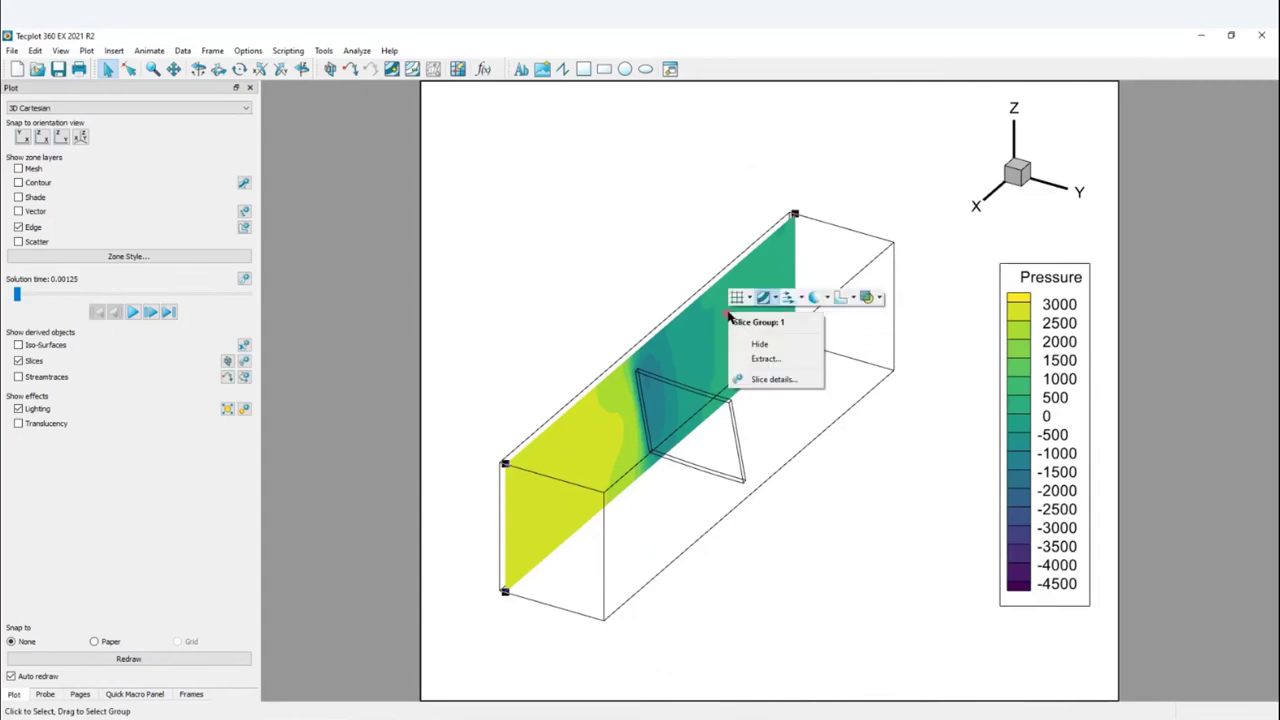
pyautogui.click(782, 359)
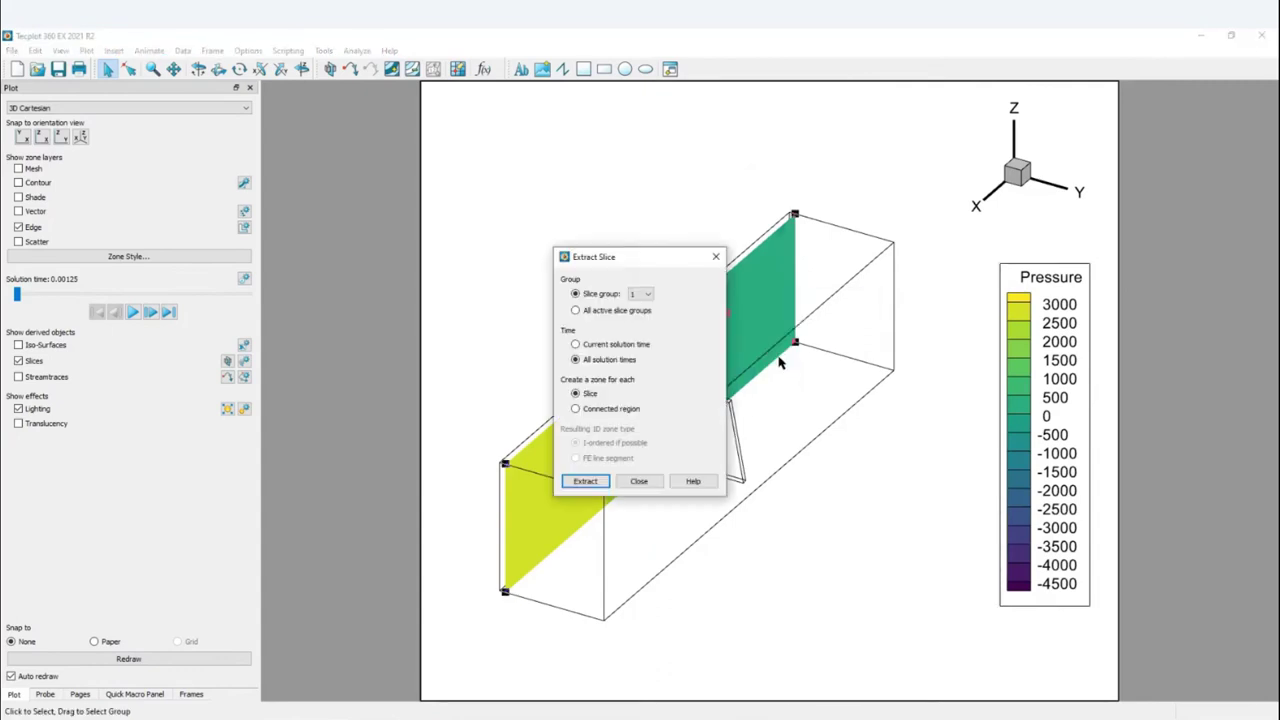
pyautogui.click(585, 481)
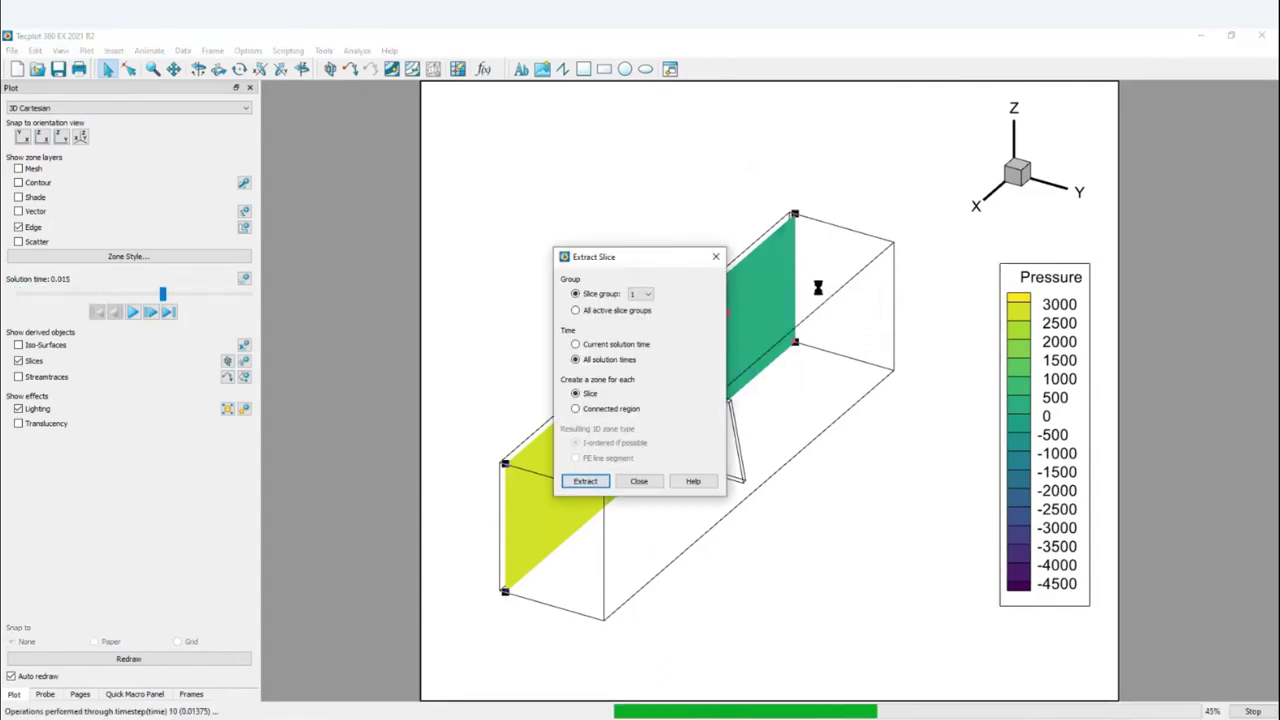
pyautogui.click(678, 398)
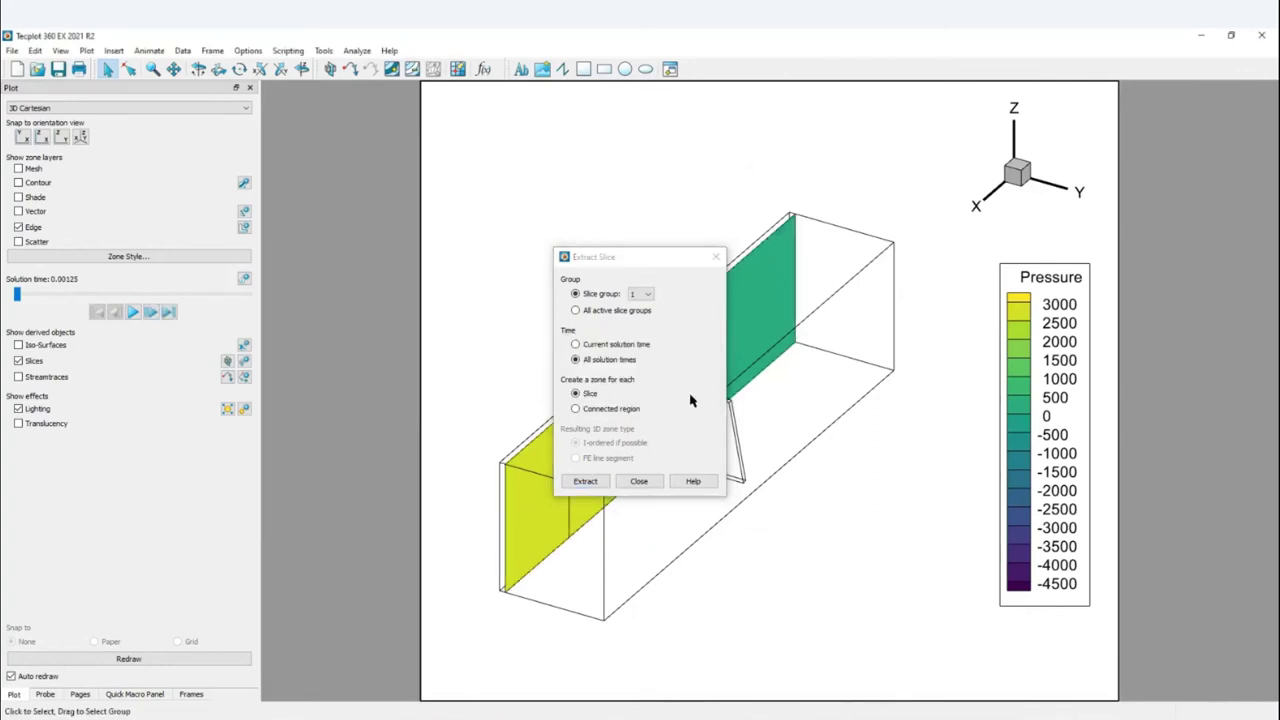
pyautogui.click(716, 258)
# Shrink the frame from its lower corner and move it to the upper-left area of the workspace
pyautogui.click(1117, 700)
pyautogui.moveTo(1117, 700); pyautogui.dragTo(895, 433)
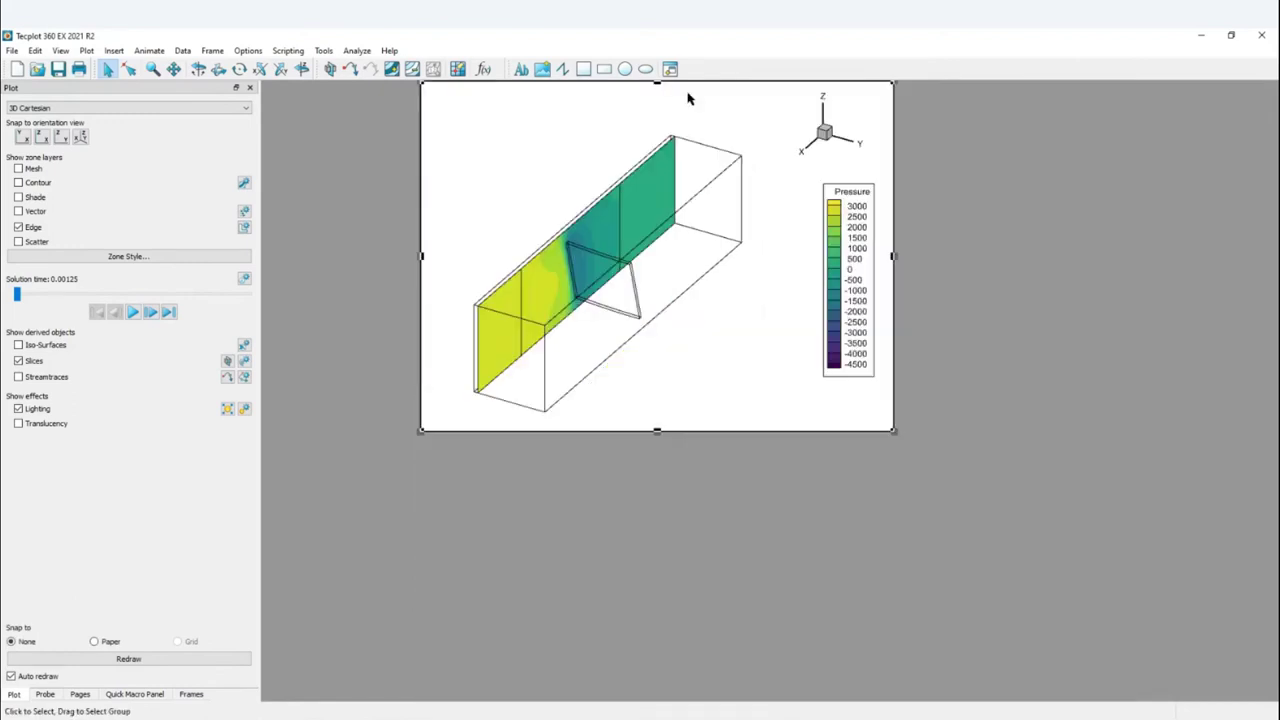
pyautogui.moveTo(694, 85); pyautogui.dragTo(556, 105)
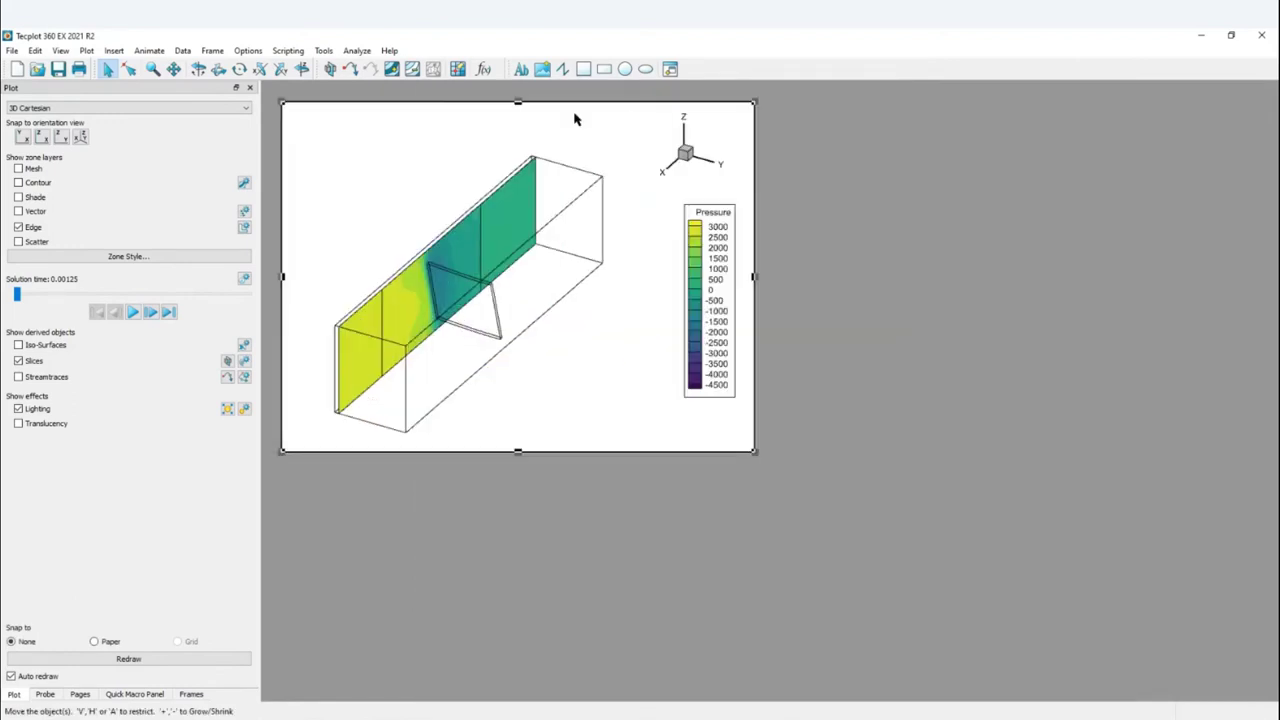
pyautogui.moveTo(755, 452); pyautogui.dragTo(735, 411)
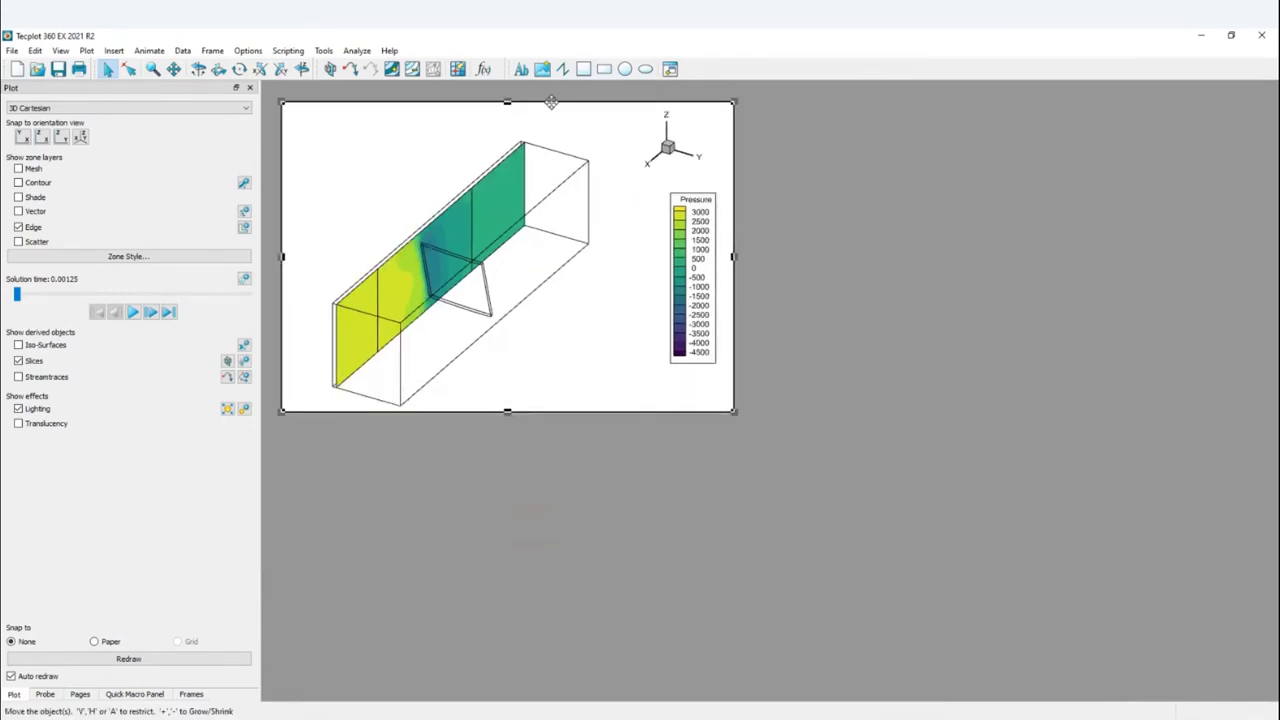
# Duplicate the 3D channel frame and place the copy beside the original at the same height
pyautogui.click(551, 103)
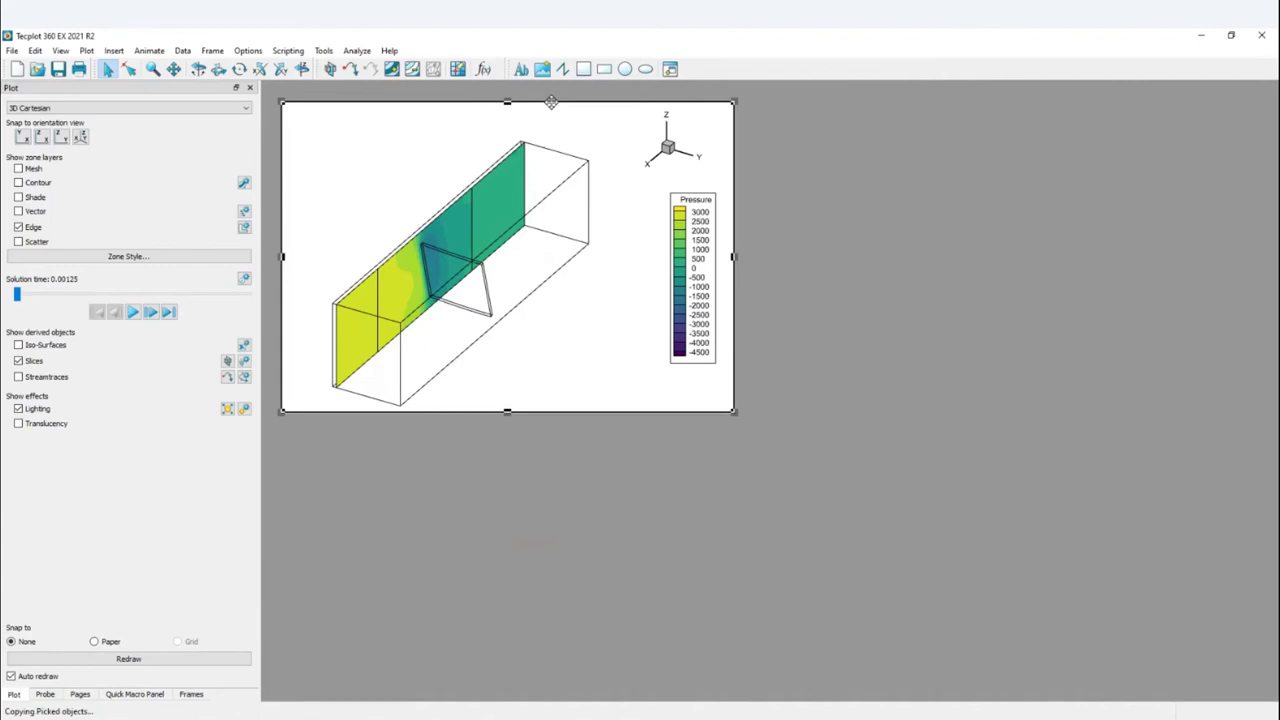
pyautogui.click(551, 106)
pyautogui.moveTo(551, 106); pyautogui.dragTo(1016, 107)
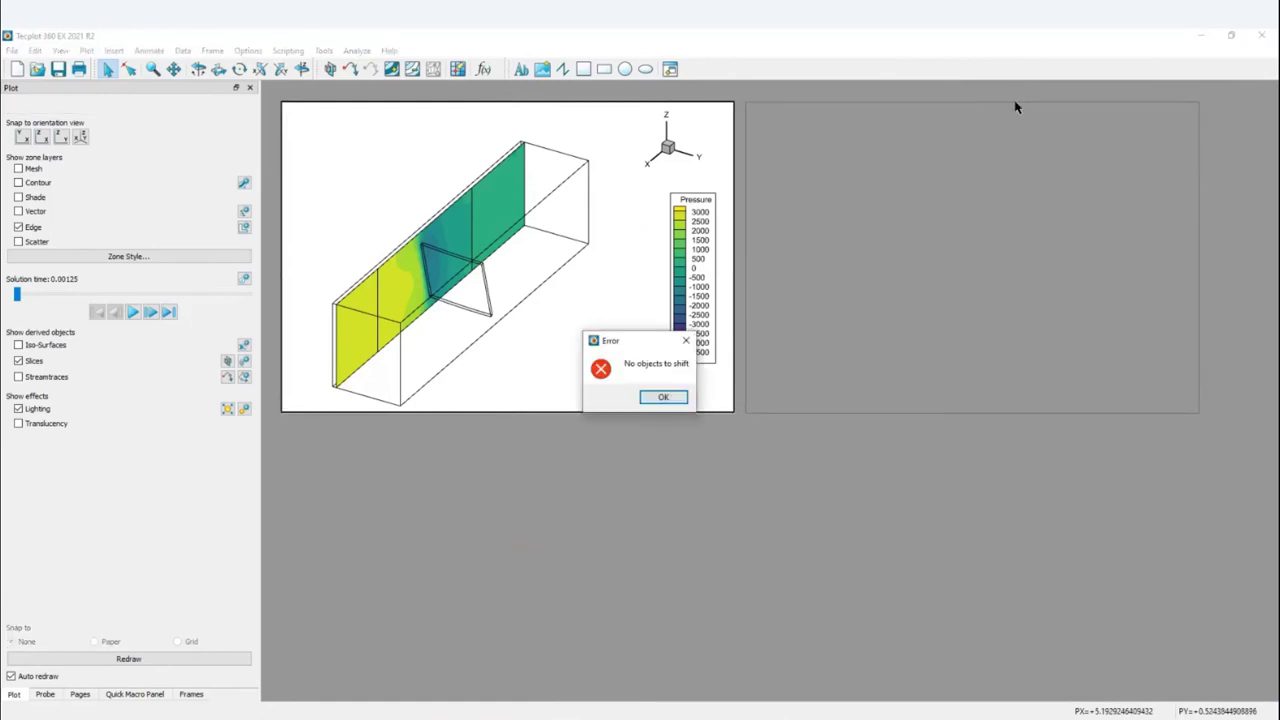
pyautogui.click(663, 397)
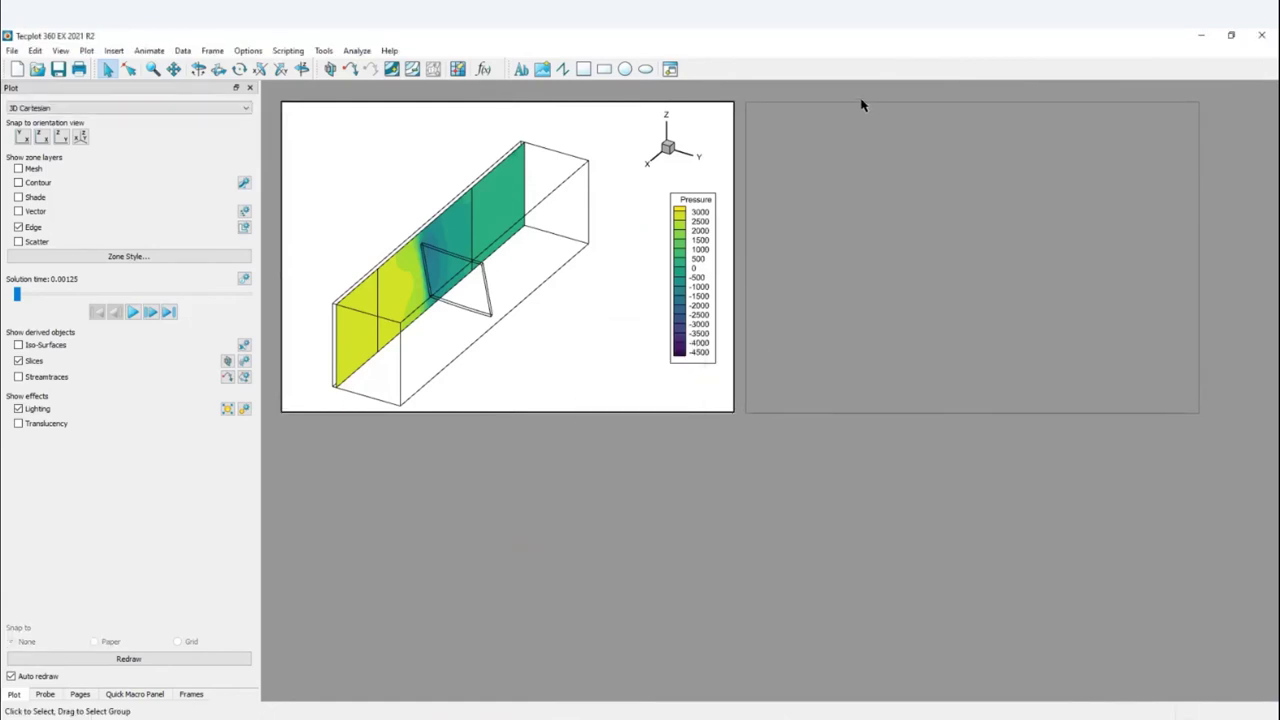
pyautogui.click(551, 101)
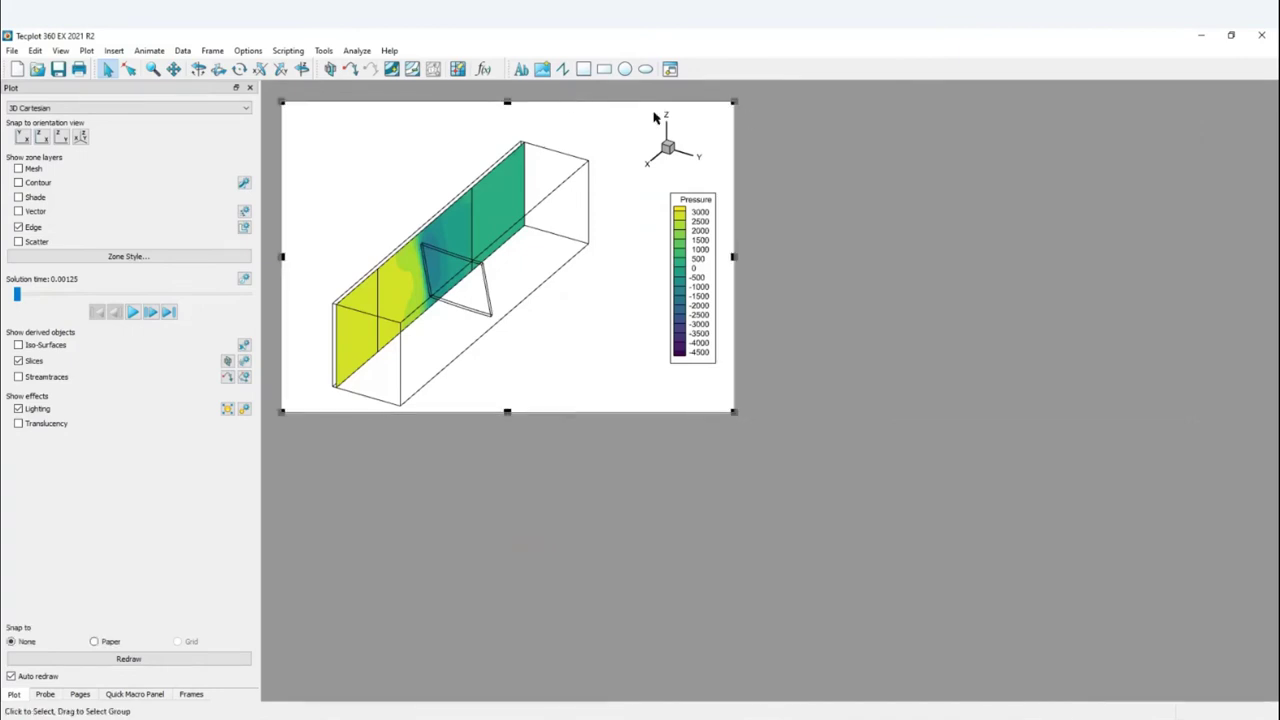
pyautogui.moveTo(632, 106); pyautogui.dragTo(1104, 108)
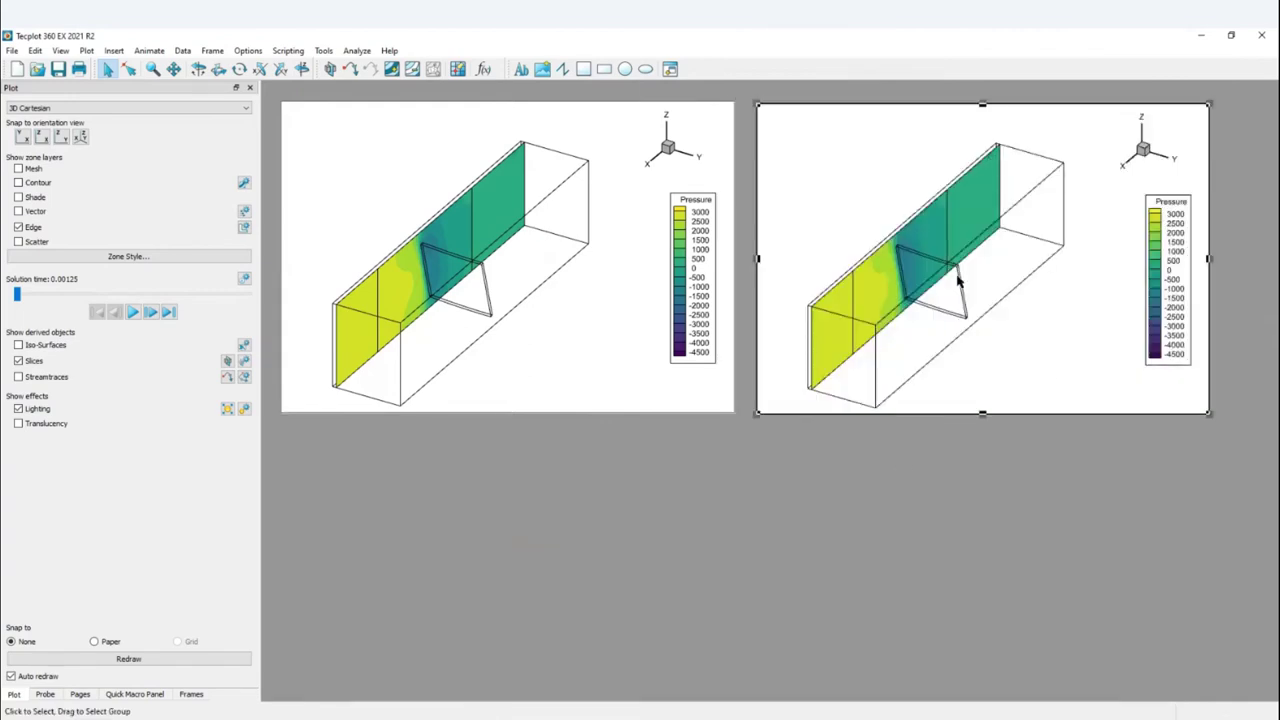
# Switch the duplicated frame to a 2D Cartesian plot and load the frame style 2D.sty from the PerfectMeshingPost folder
pyautogui.click(56, 107)
pyautogui.click(35, 127)
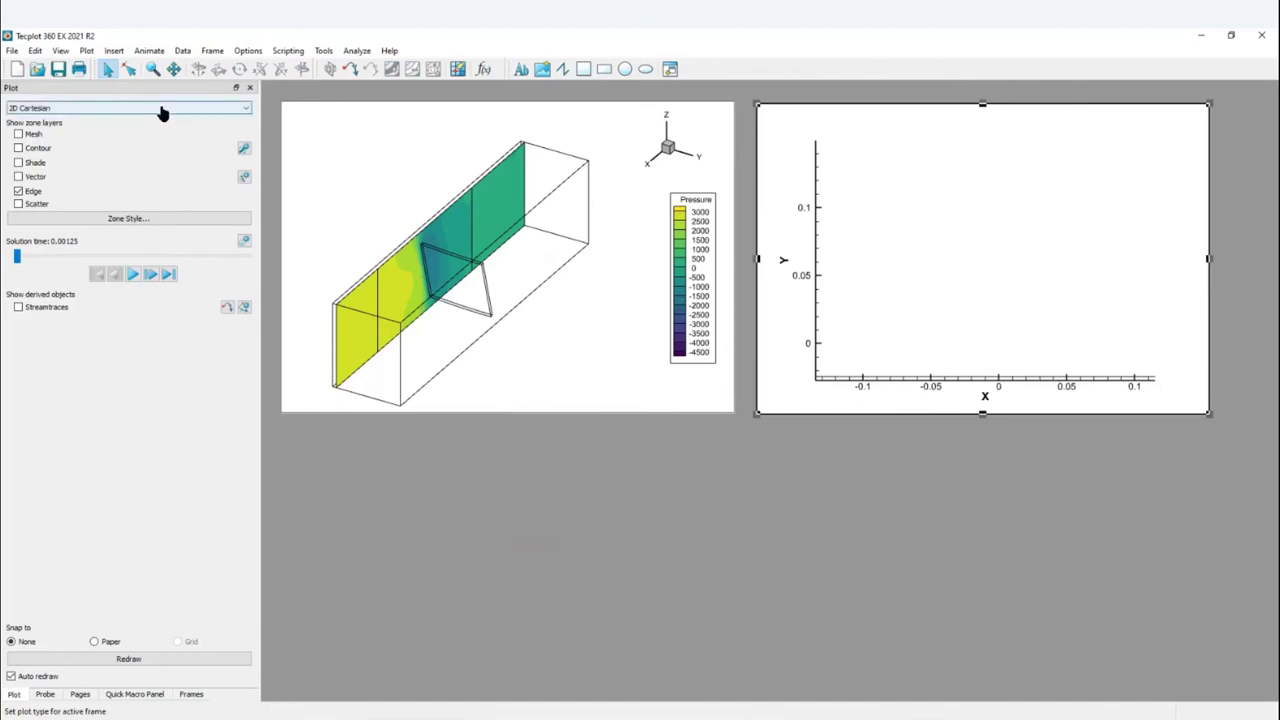
pyautogui.click(86, 51)
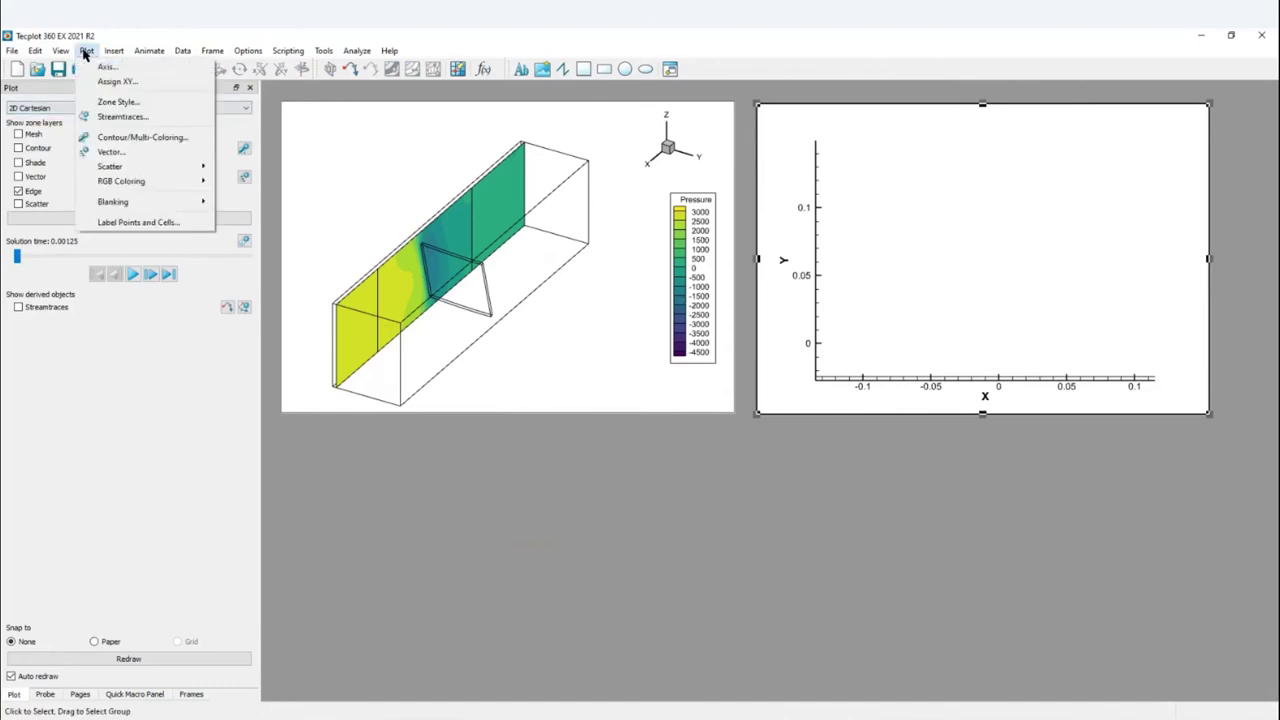
pyautogui.moveTo(207, 55)
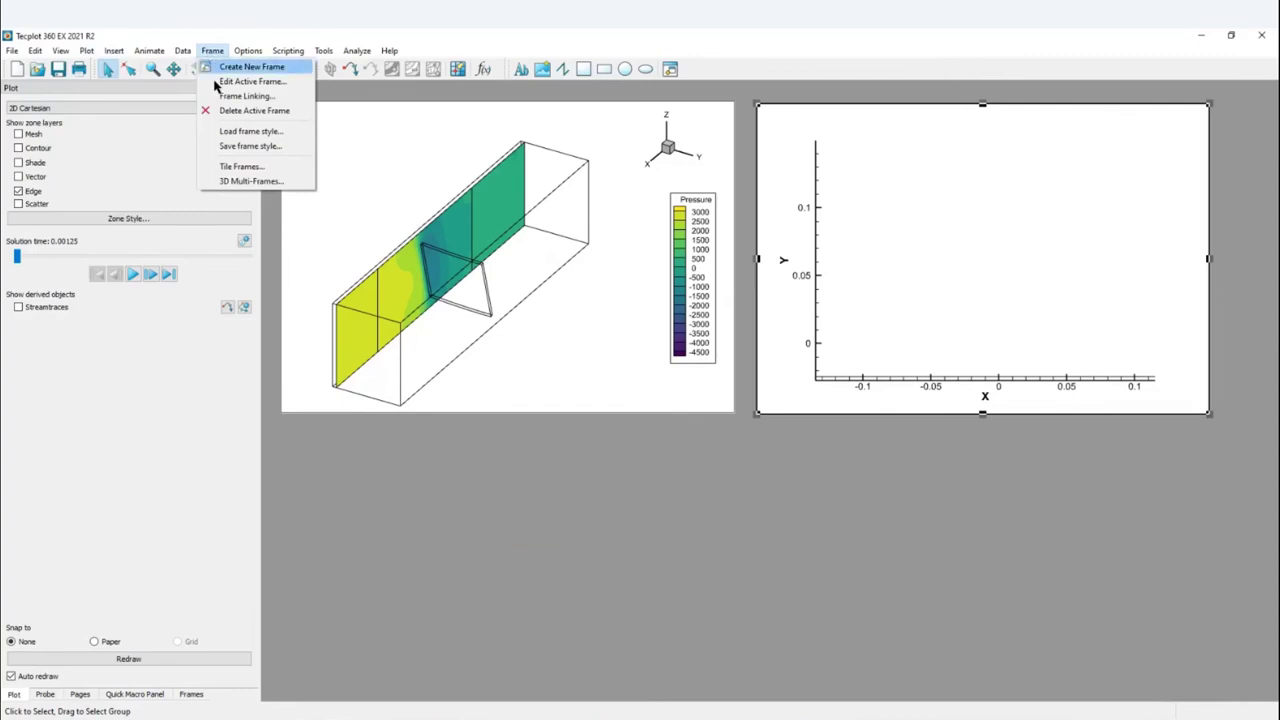
pyautogui.click(232, 132)
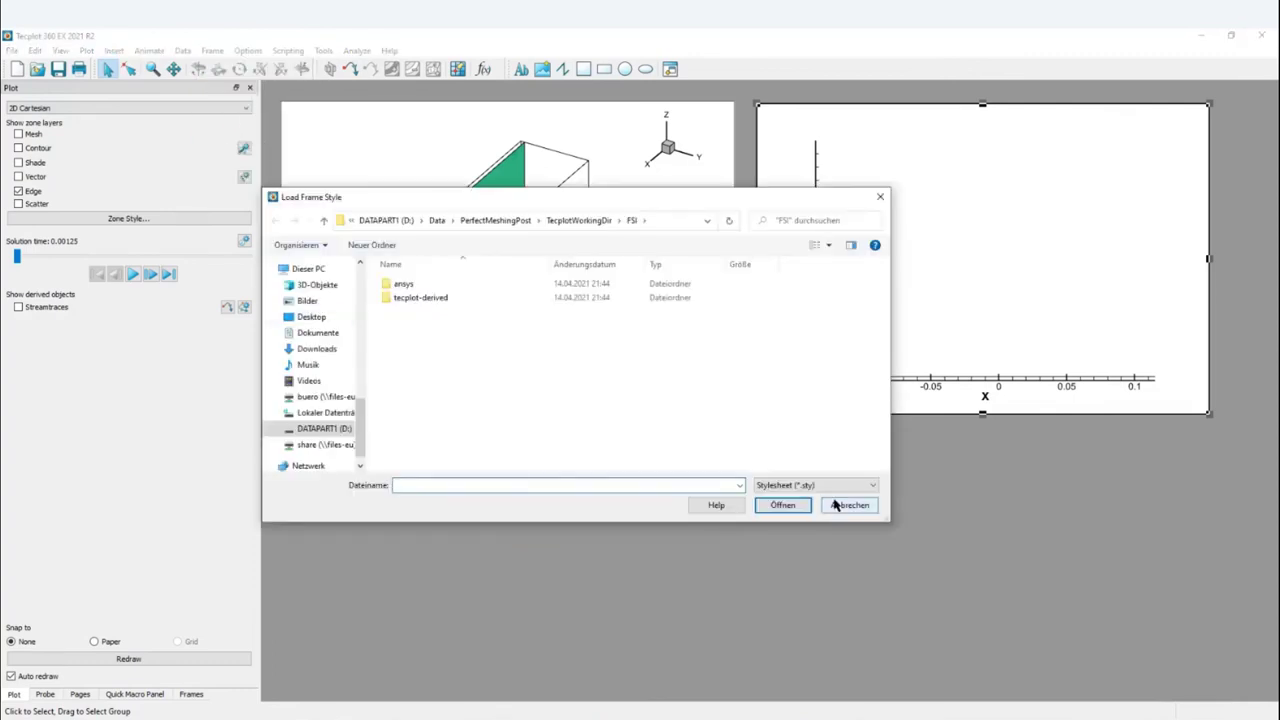
pyautogui.click(597, 222)
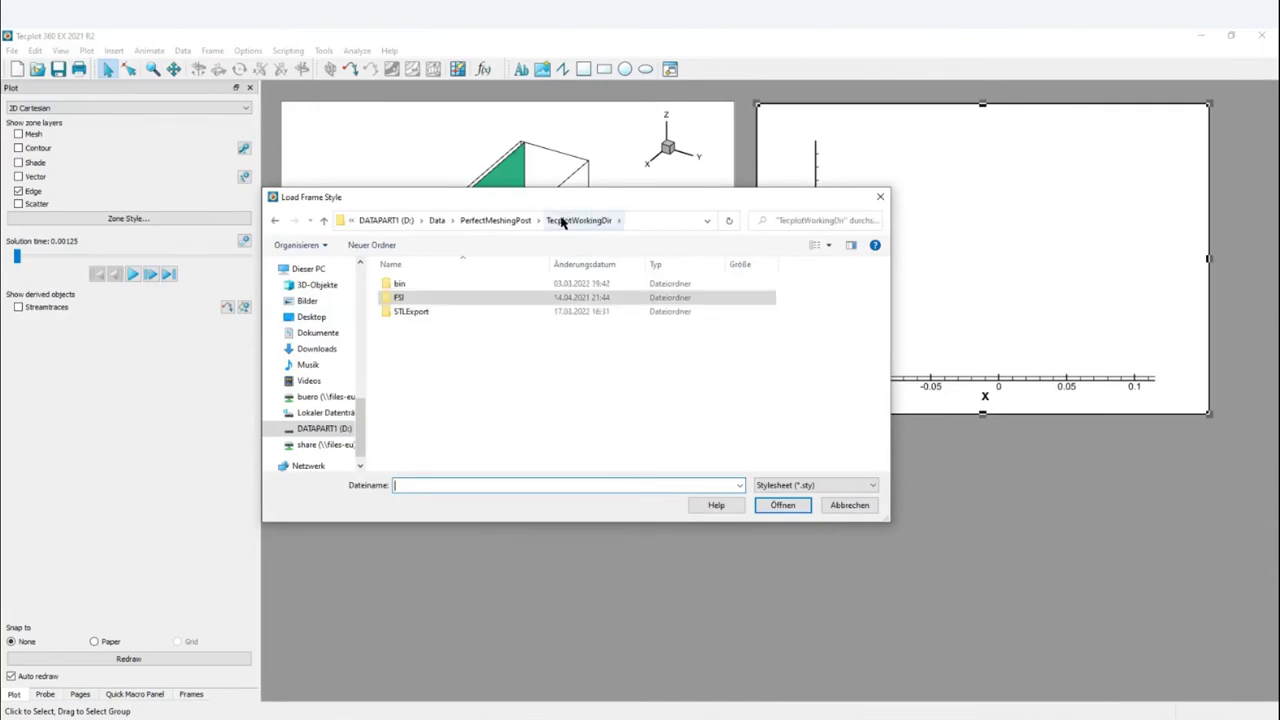
pyautogui.click(516, 222)
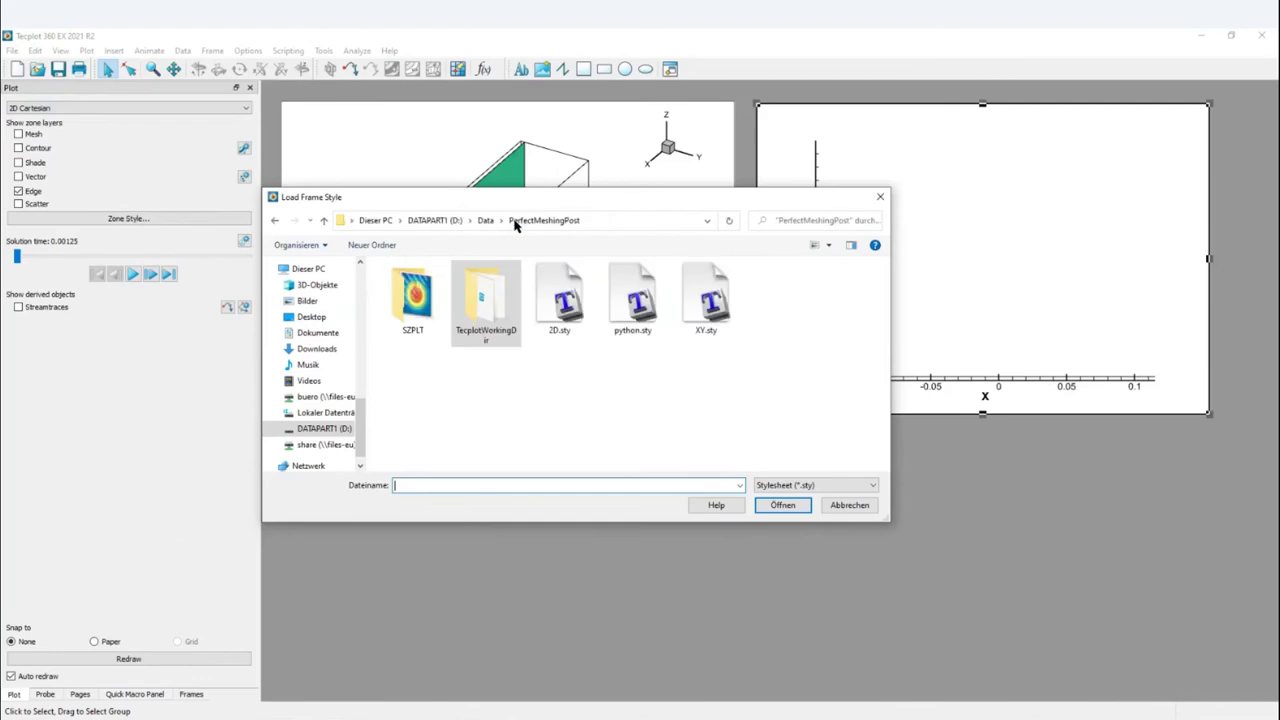
pyautogui.click(559, 300)
pyautogui.click(785, 506)
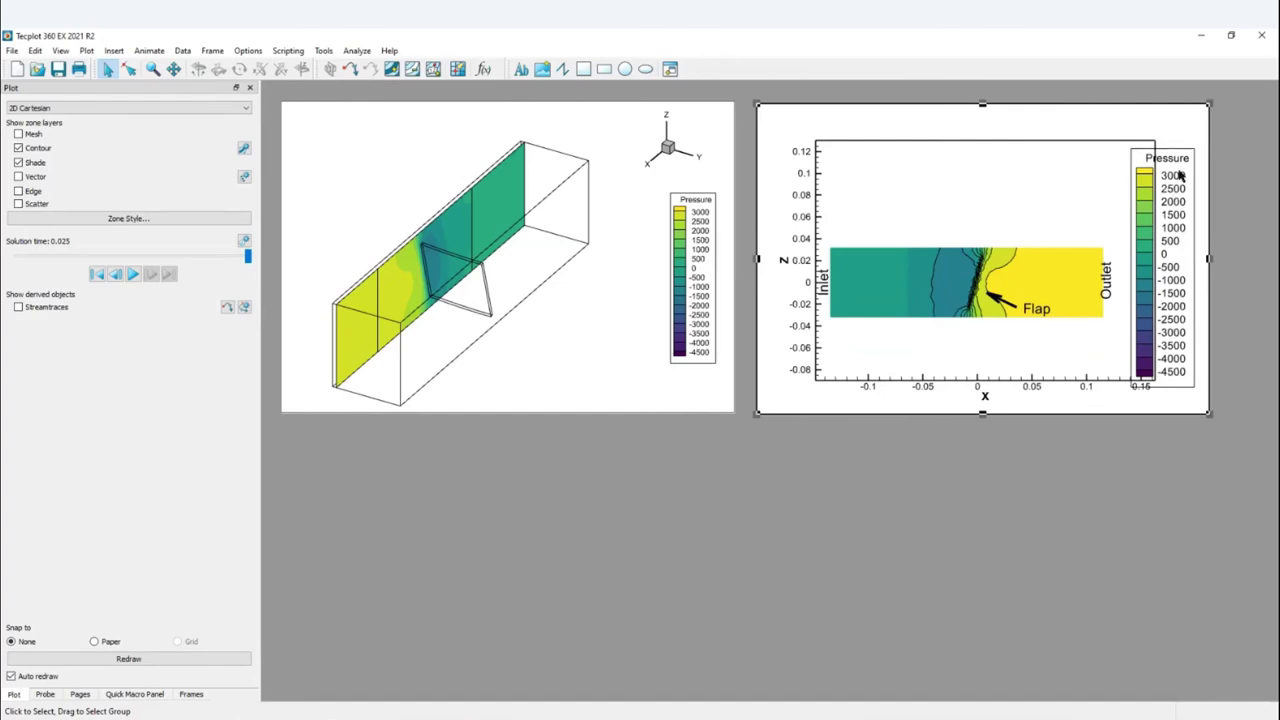
# Set the number size of the 2D frame's Pressure legend to 2.5 Frame% and shift the legend inside the plot axes
pyautogui.doubleClick(1170, 201)
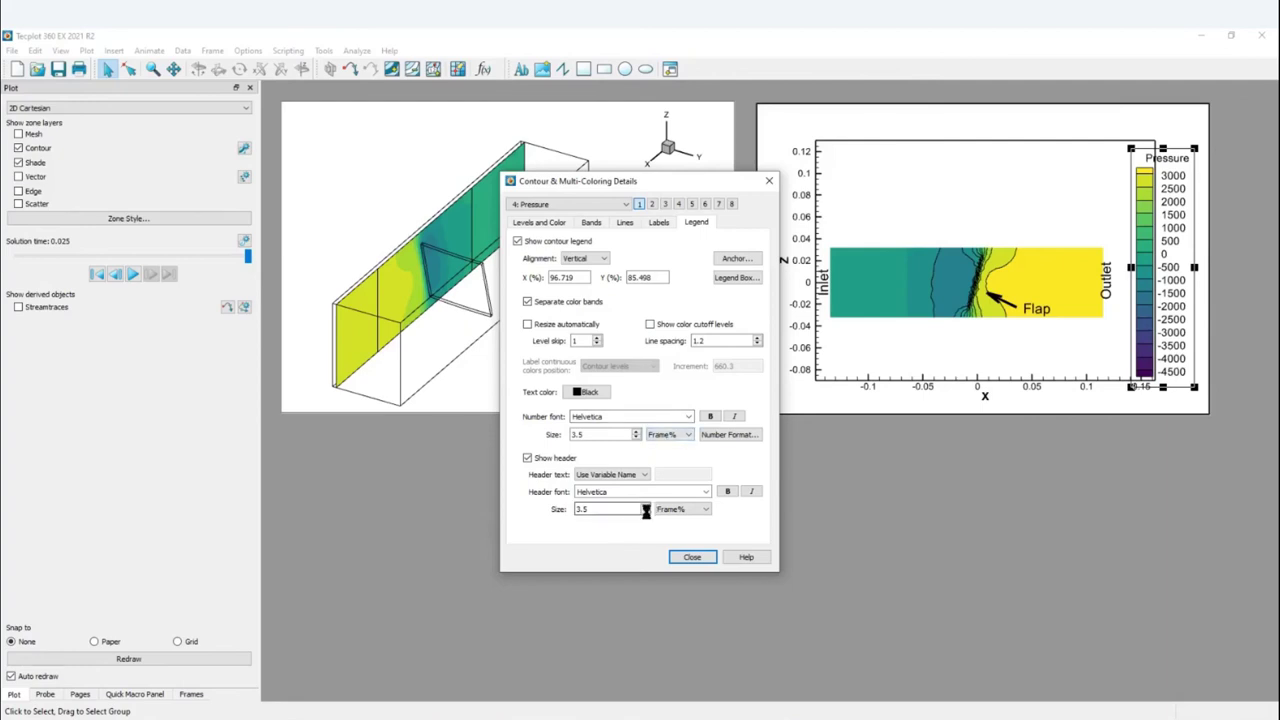
pyautogui.click(646, 513)
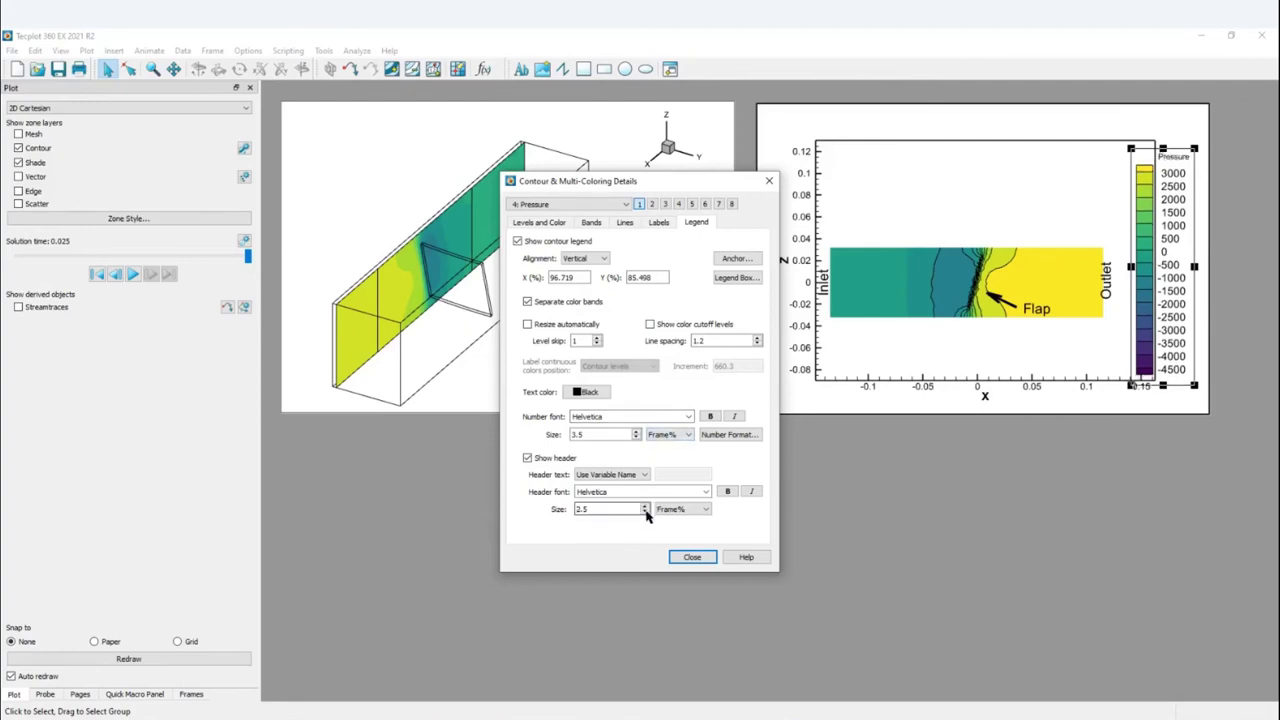
pyautogui.click(646, 506)
pyautogui.click(636, 438)
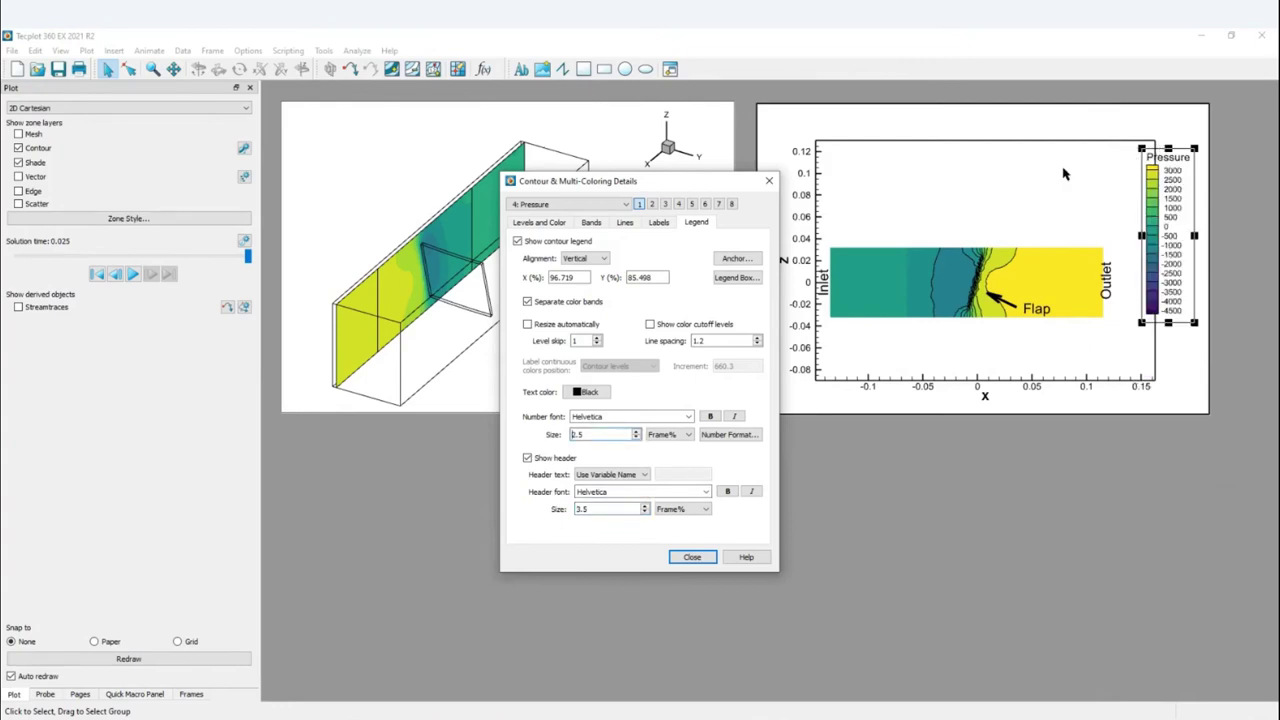
pyautogui.click(769, 182)
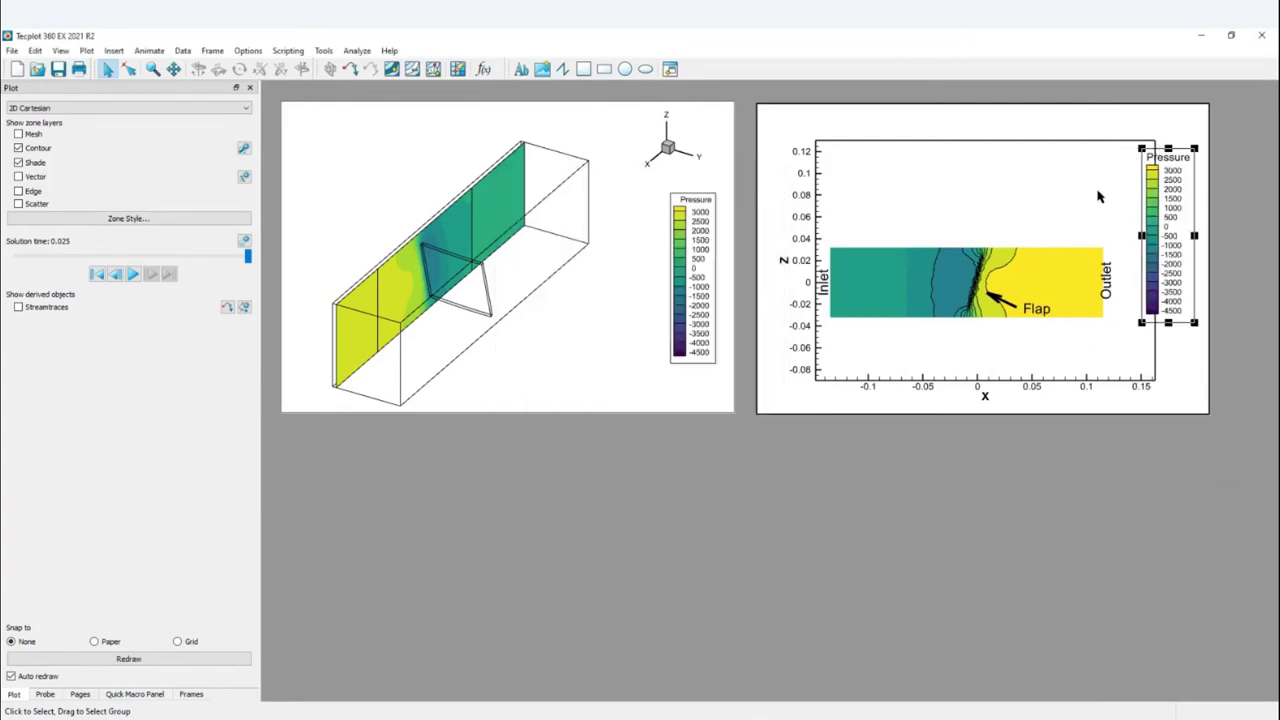
pyautogui.moveTo(1158, 200); pyautogui.dragTo(1113, 202)
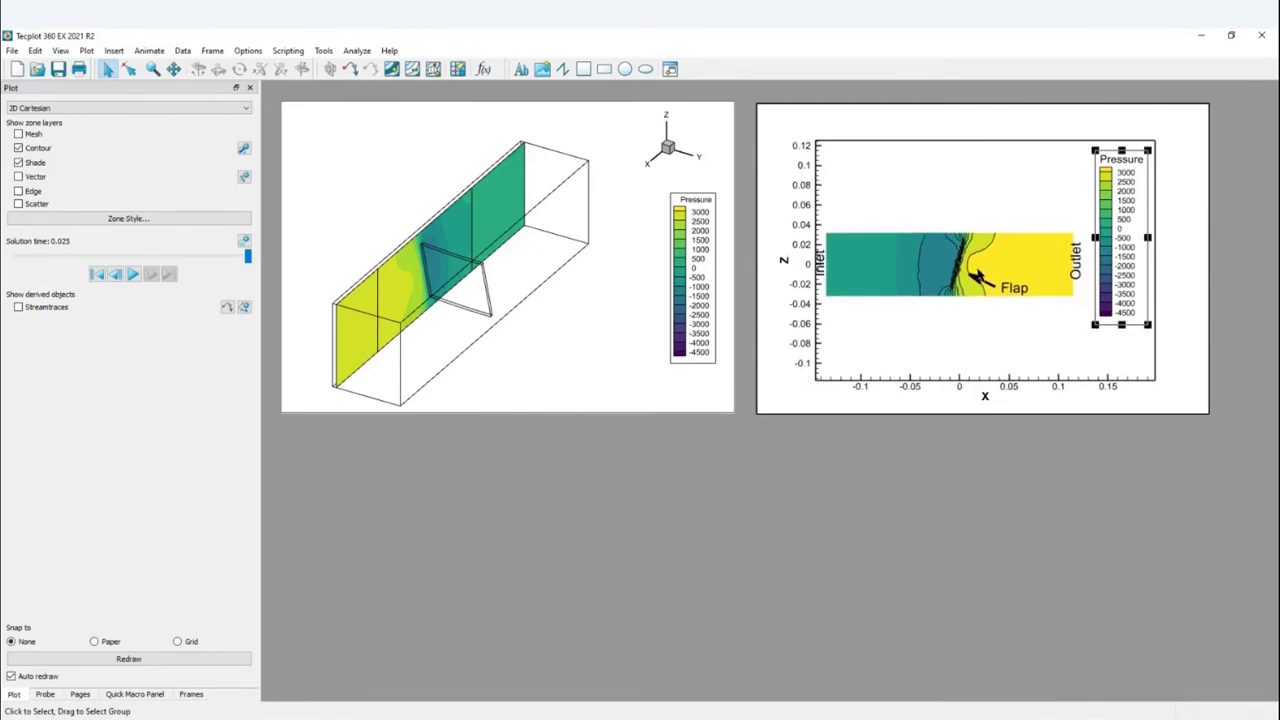
# Probe a point near the flap's upper end in the 2D frame for a time series plot, and place the plot enlarged below the 3D frame
pyautogui.click(588, 120)
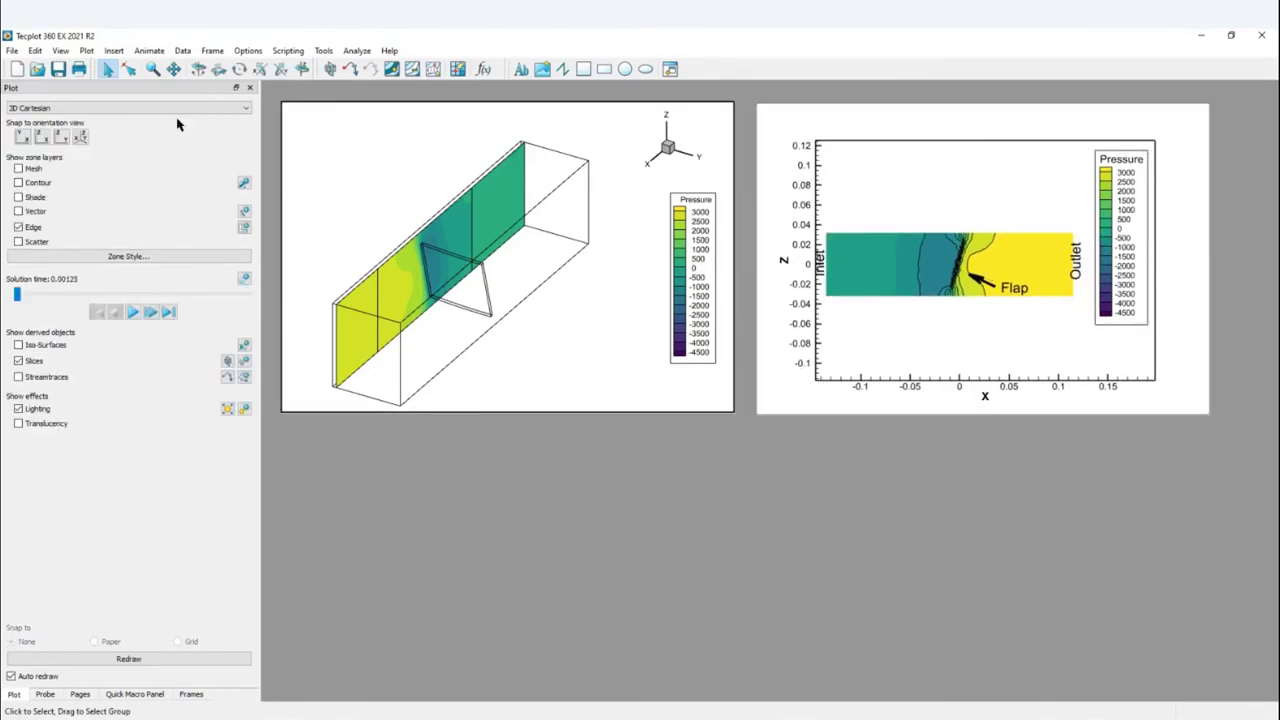
pyautogui.click(982, 120)
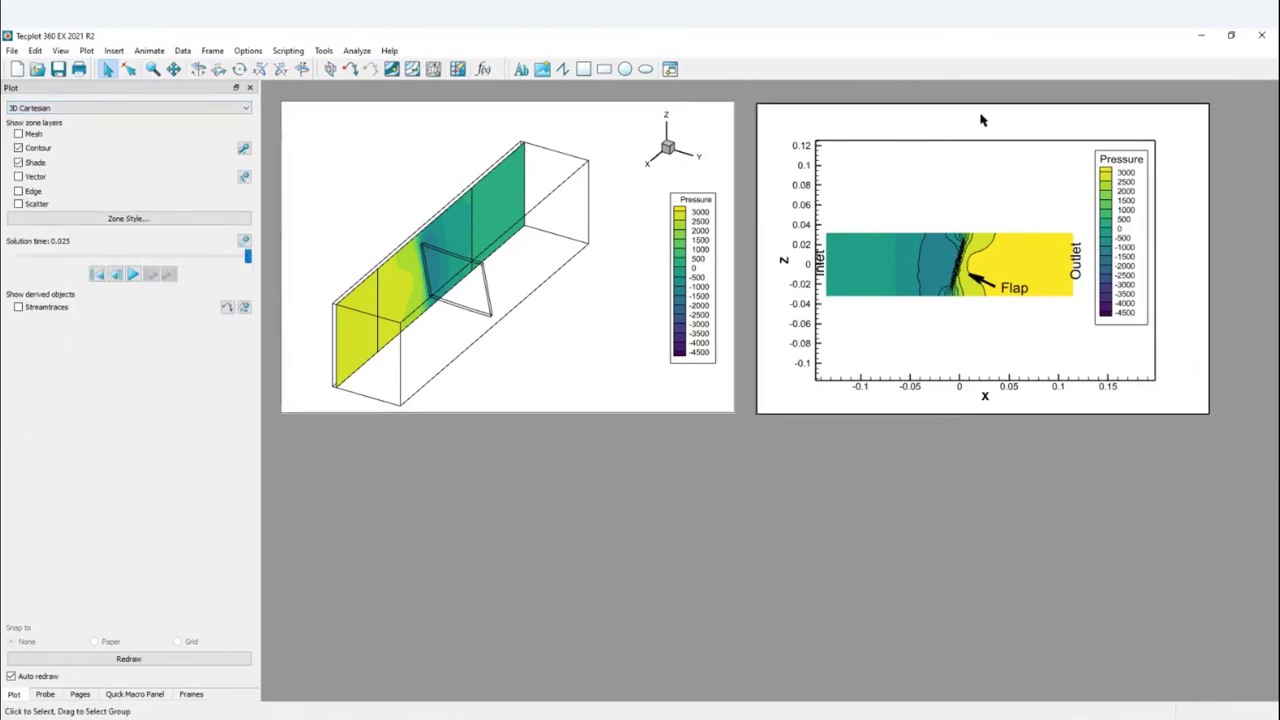
pyautogui.click(323, 51)
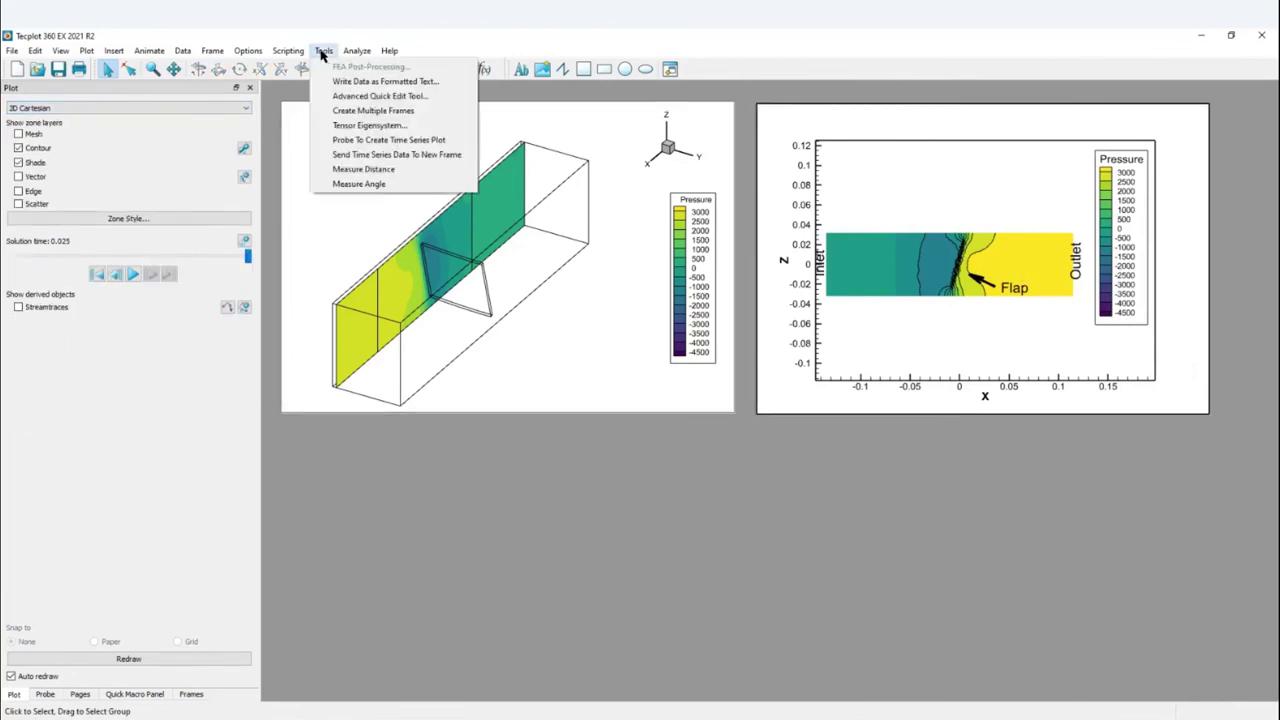
pyautogui.click(370, 140)
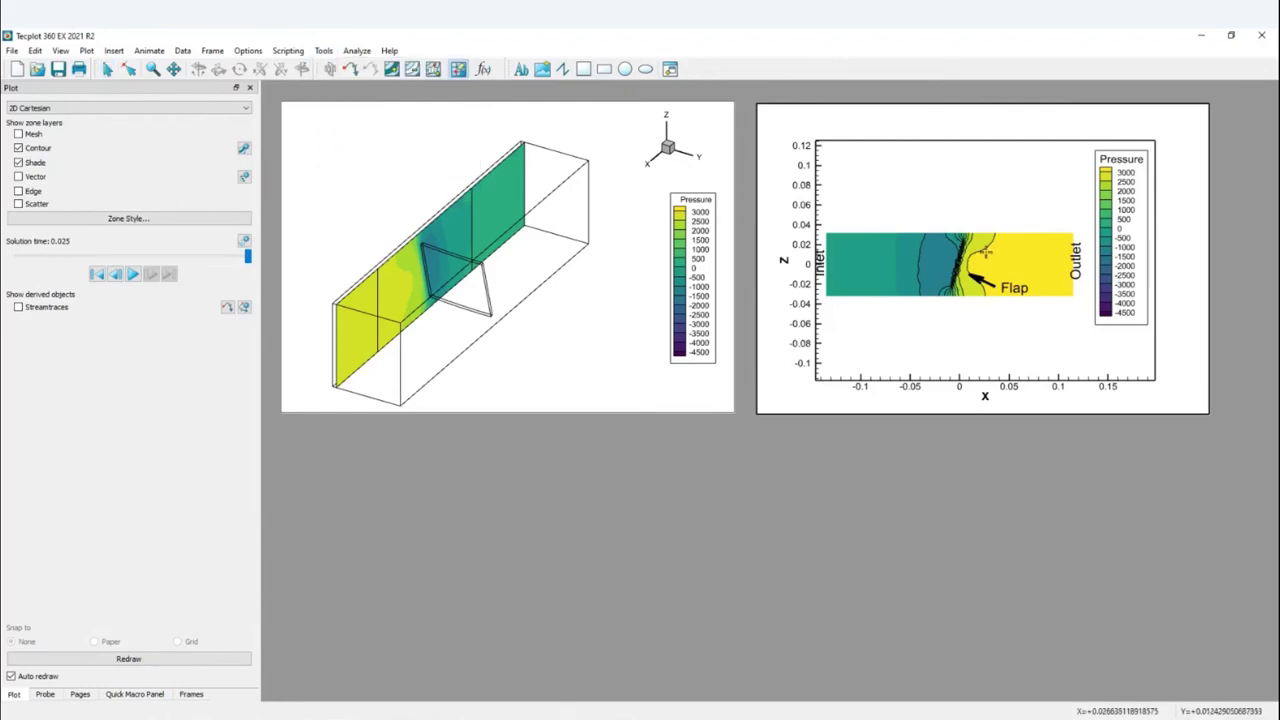
pyautogui.click(975, 238)
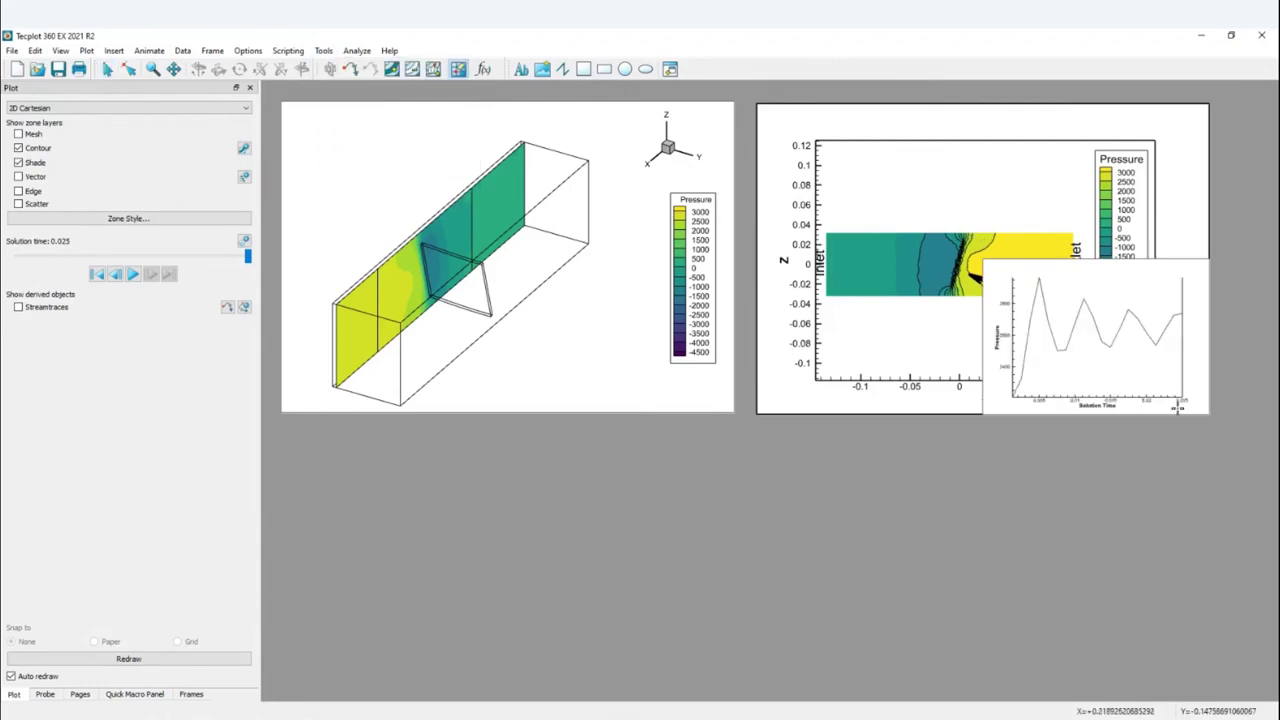
pyautogui.moveTo(1040, 252); pyautogui.dragTo(333, 412)
pyautogui.moveTo(519, 591); pyautogui.dragTo(738, 688)
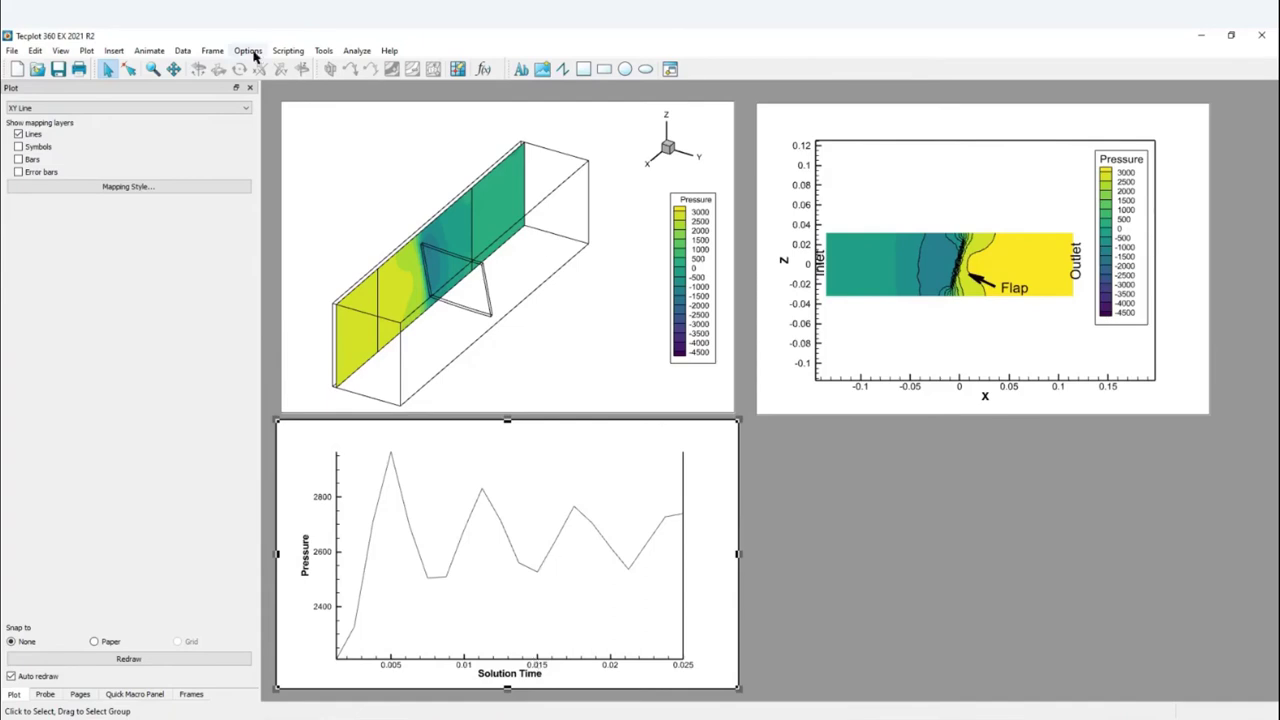
# Load the frame style XY.sty into the time series frame, and activate the other frames in turn to refresh them
pyautogui.click(287, 51)
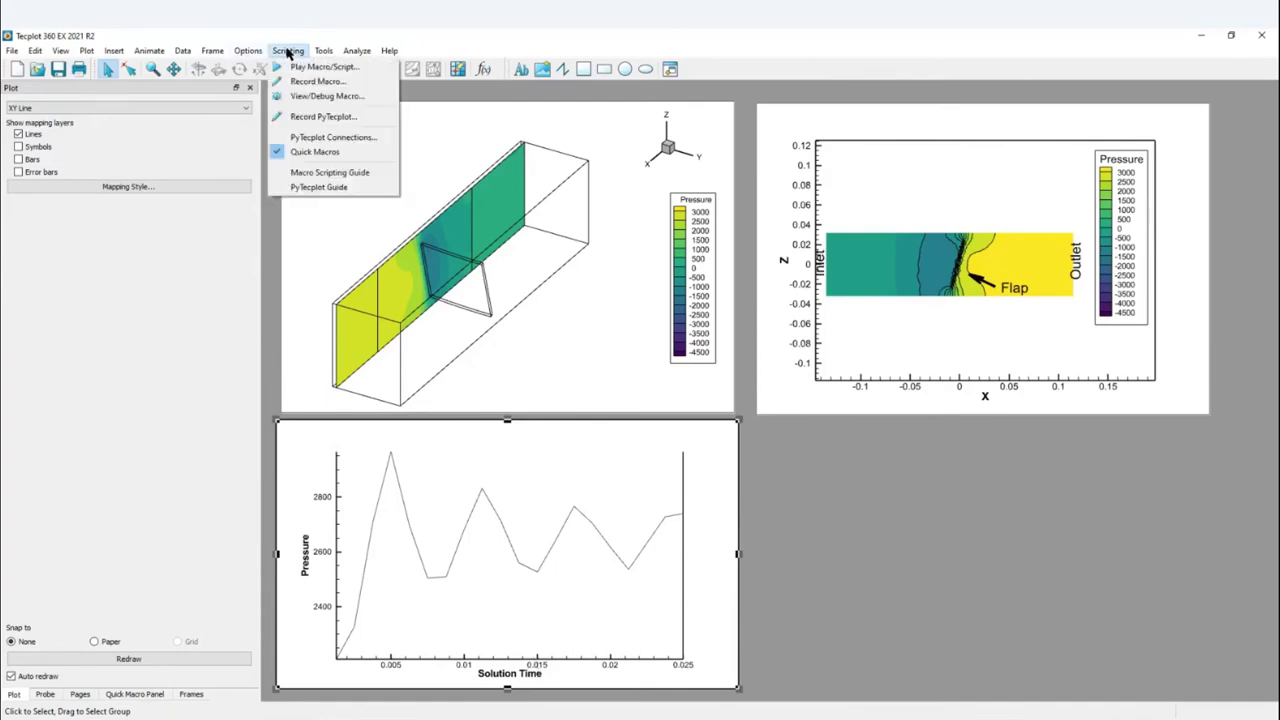
pyautogui.moveTo(212, 51)
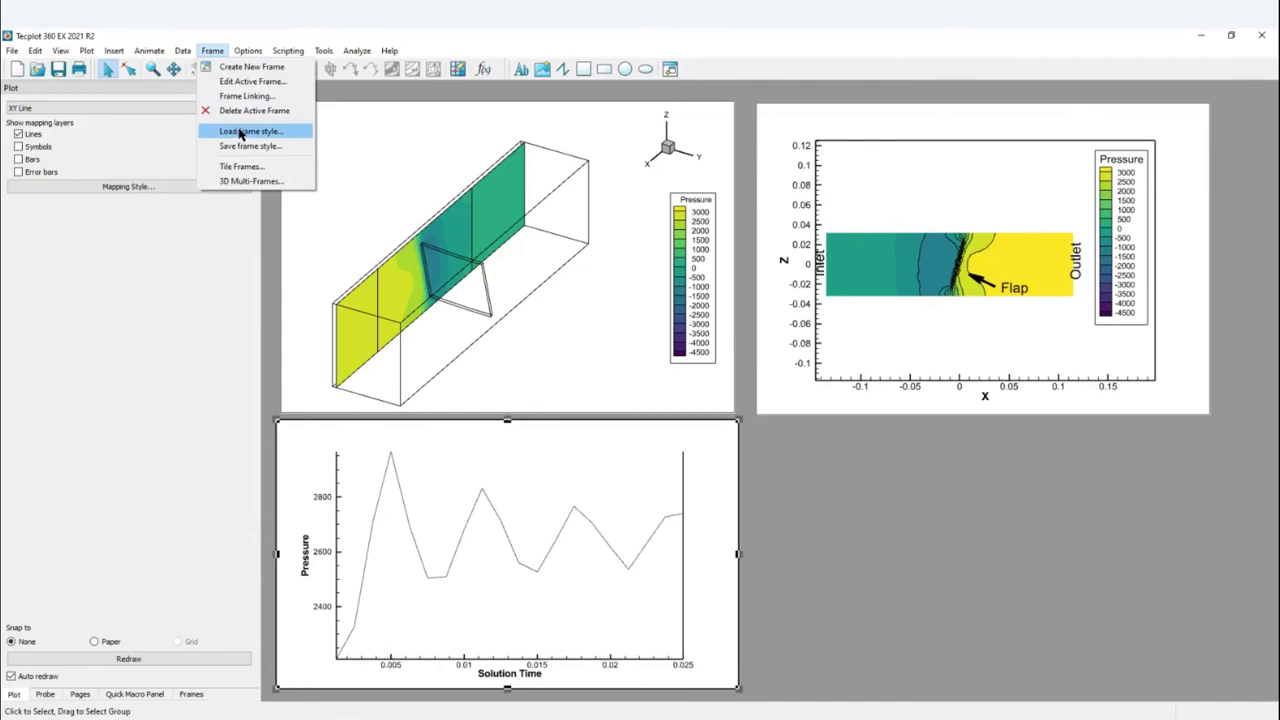
pyautogui.click(241, 134)
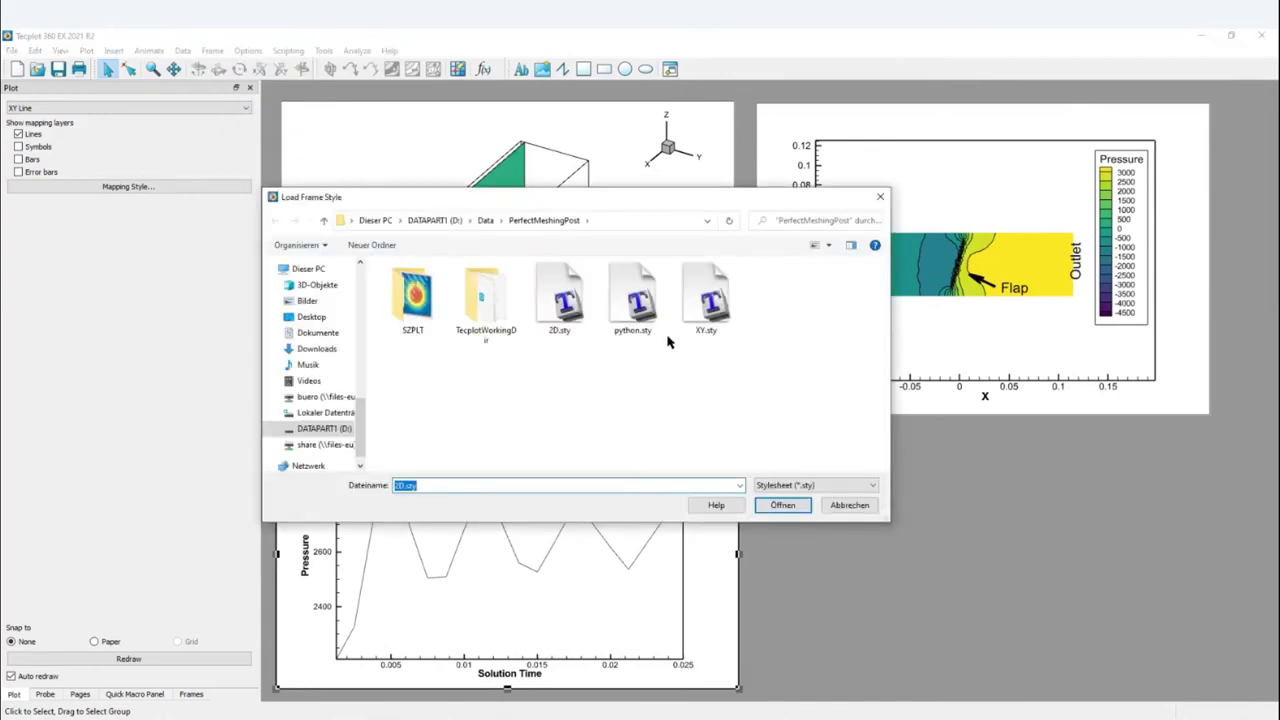
pyautogui.click(706, 300)
pyautogui.click(782, 505)
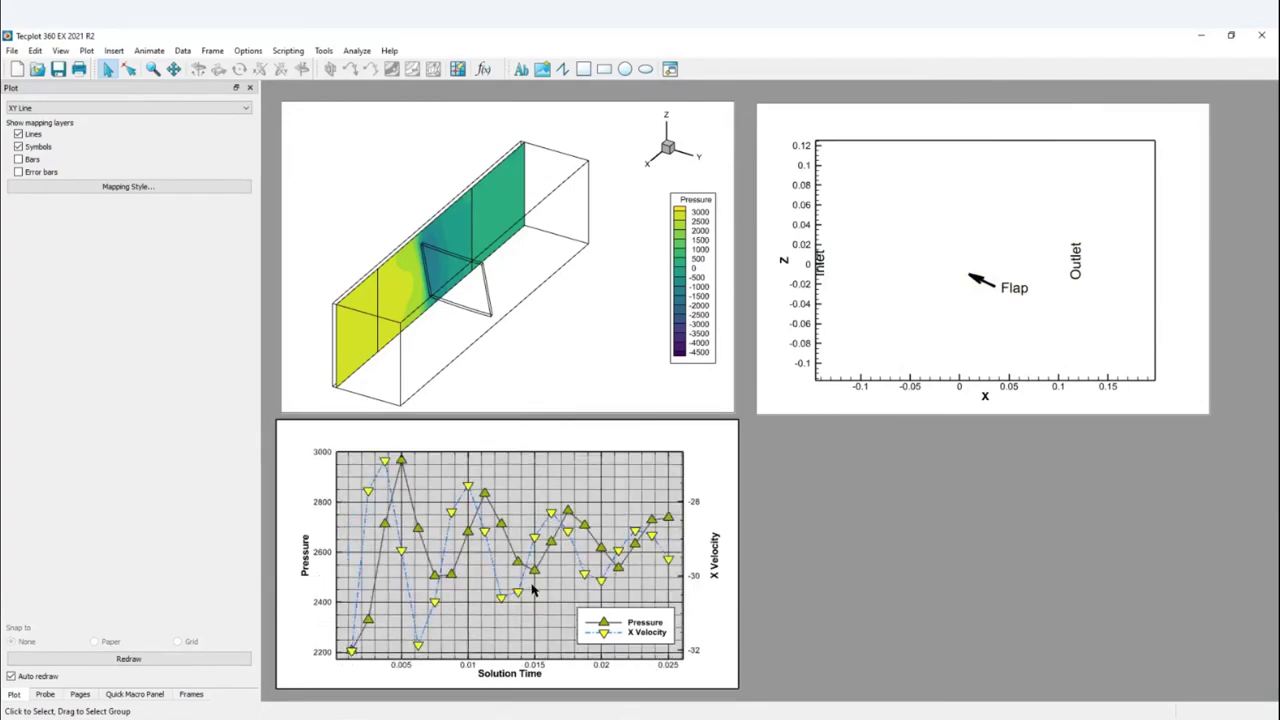
pyautogui.click(626, 135)
pyautogui.click(998, 129)
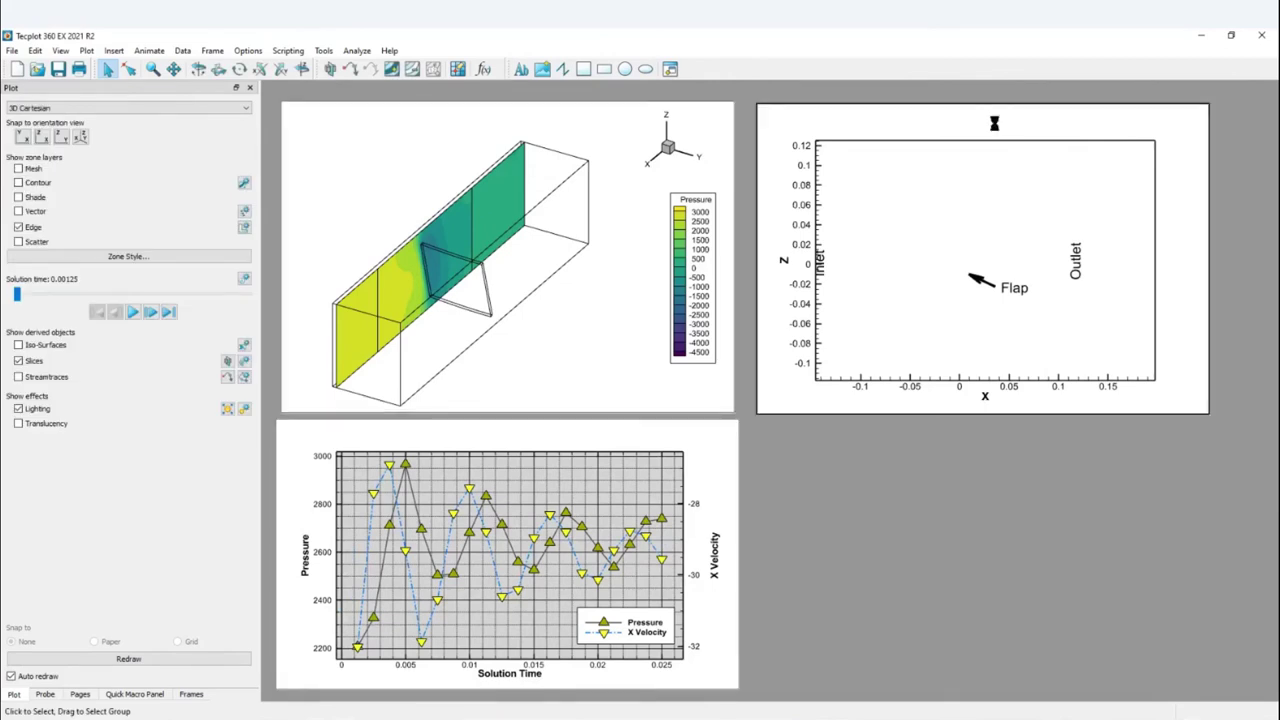
pyautogui.click(568, 439)
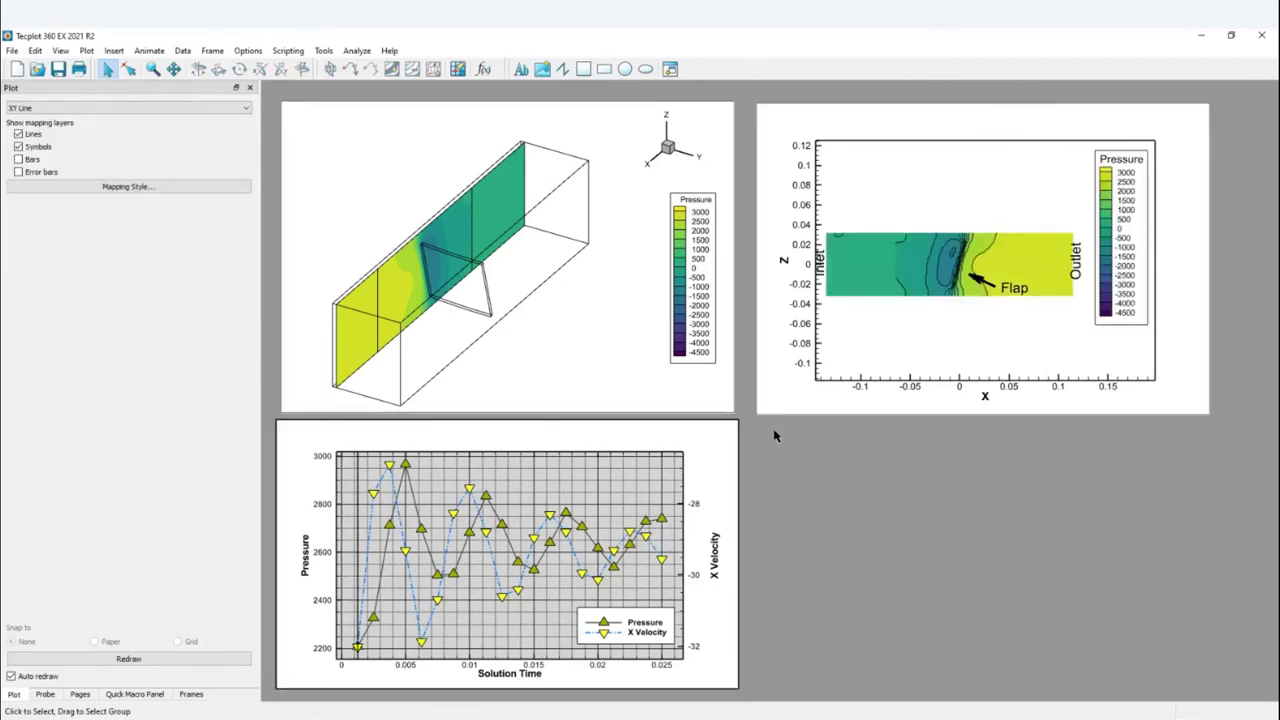
# Link the 3D frame's solution time between frames and apply the setting to all frames of group 1
pyautogui.click(635, 122)
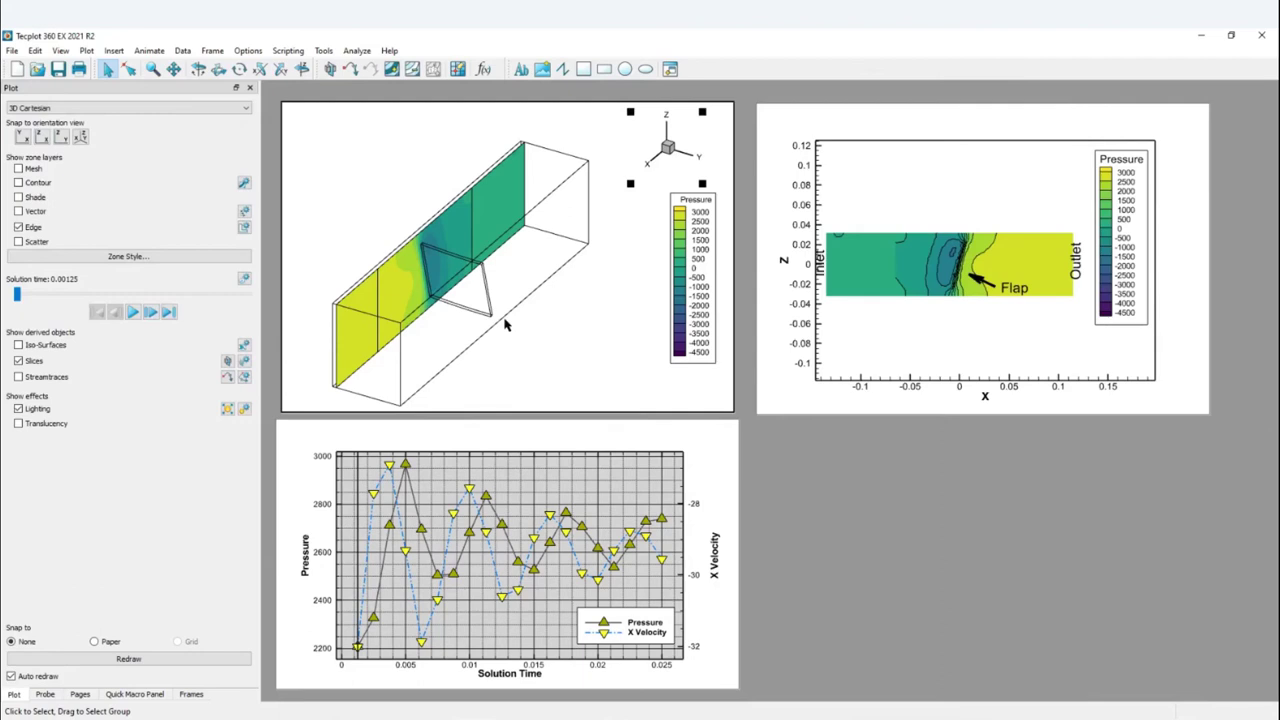
pyautogui.click(212, 50)
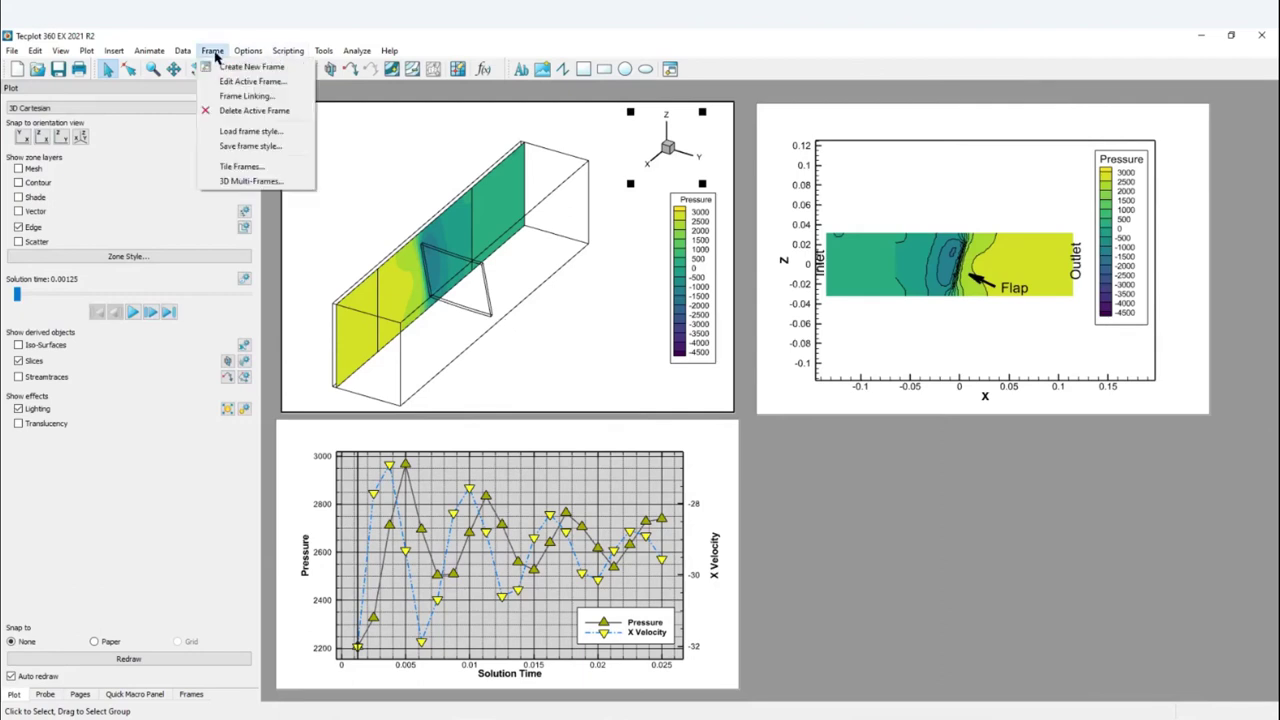
pyautogui.click(250, 96)
pyautogui.click(532, 324)
pyautogui.click(646, 427)
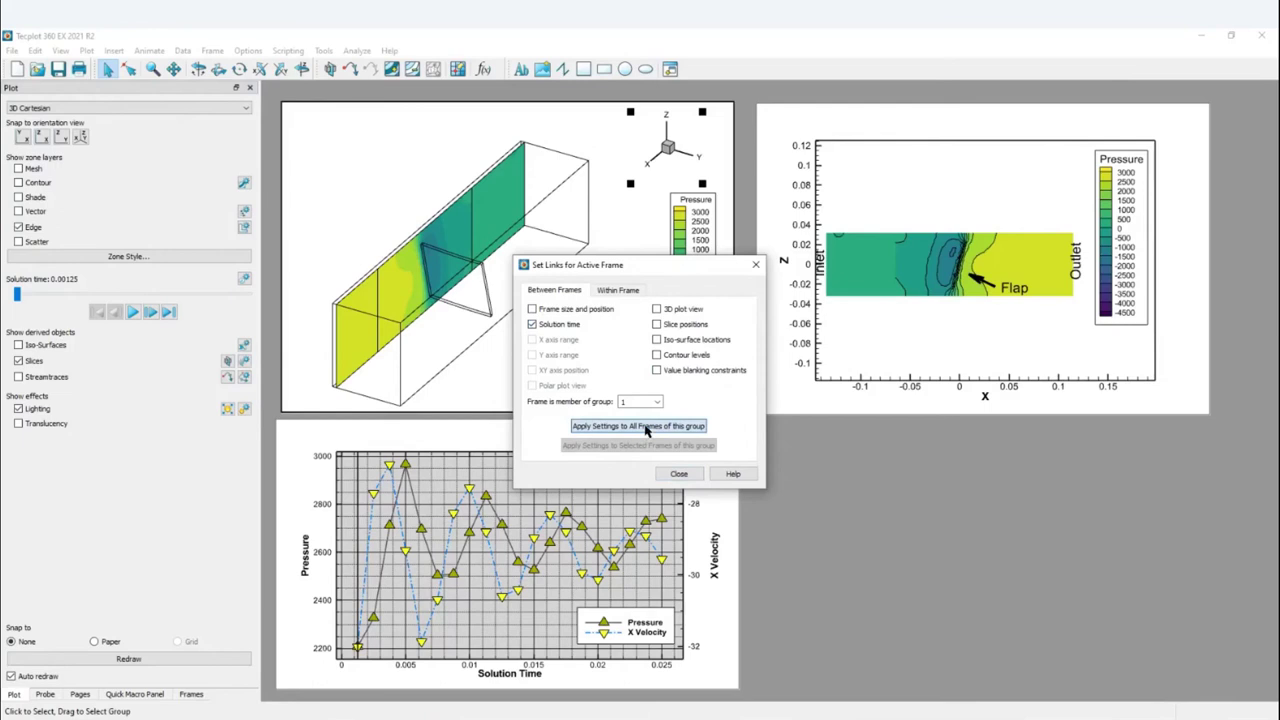
pyautogui.click(755, 268)
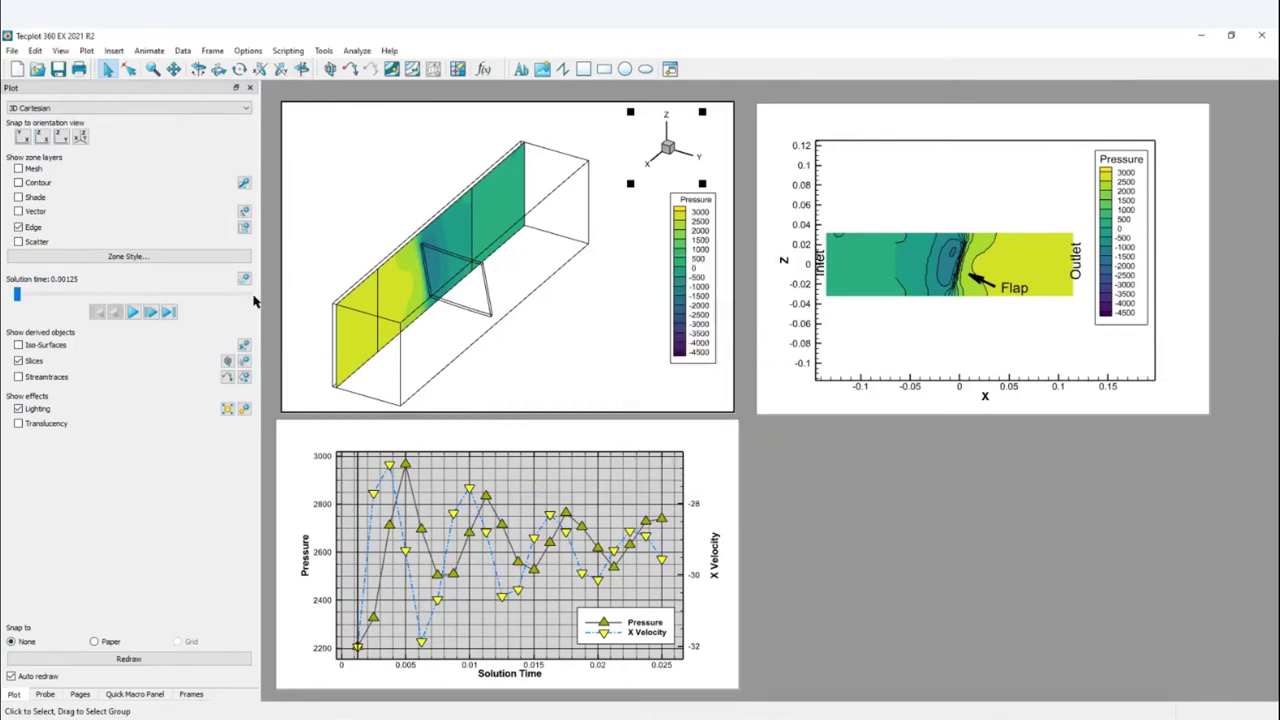
# Play the transient animation through all solution times from the 3D frame, and make the time series frame active
pyautogui.click(131, 313)
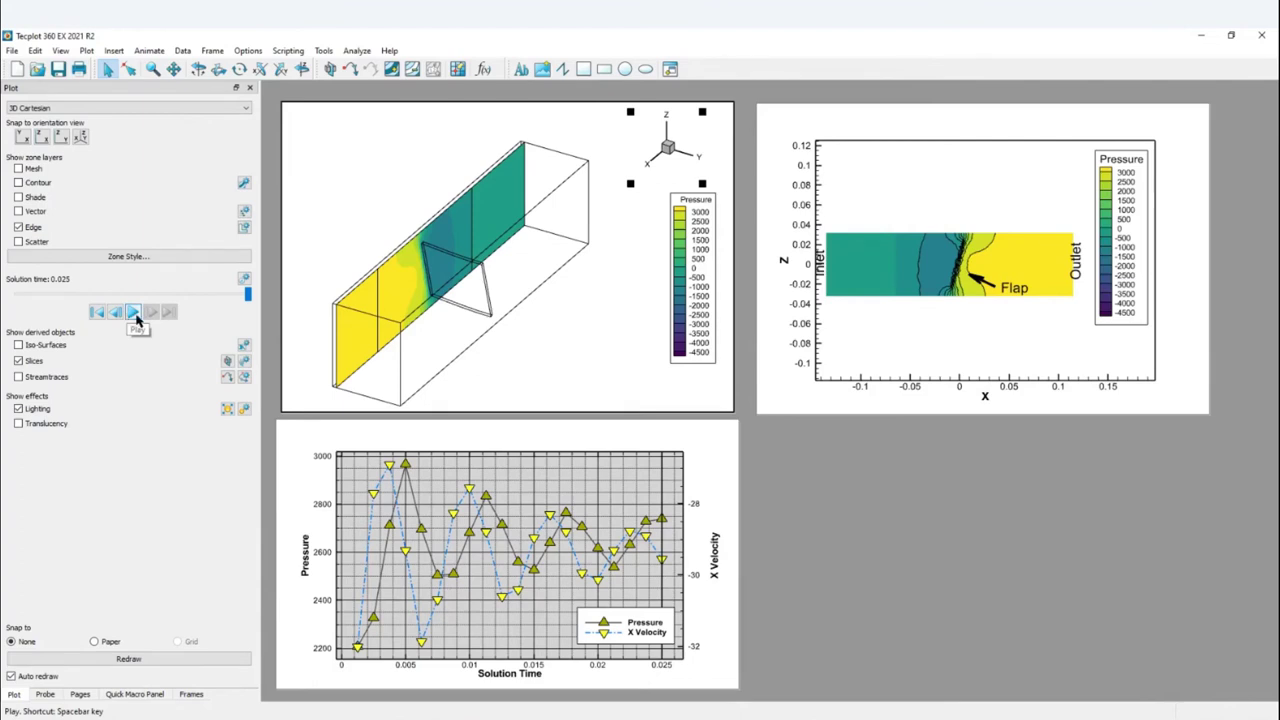
pyautogui.click(445, 422)
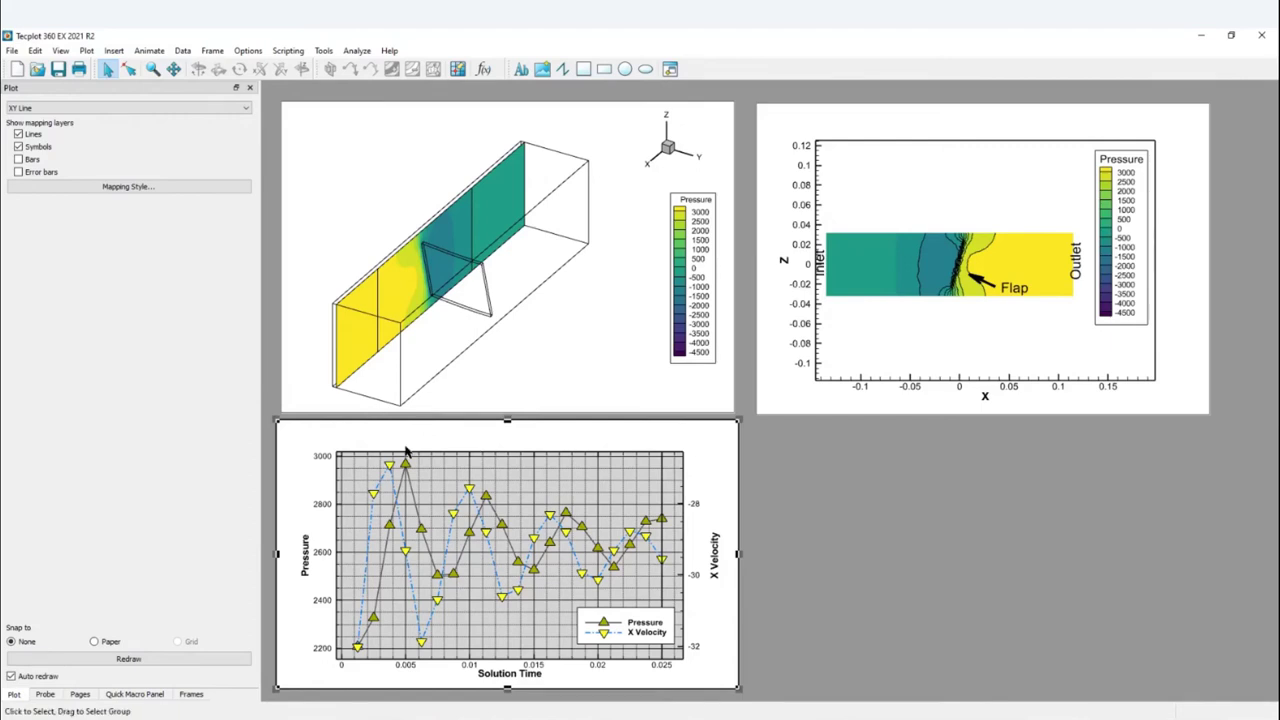
# Set up an image export of all frames in PNG format with a width of 2000
pyautogui.click(10, 53)
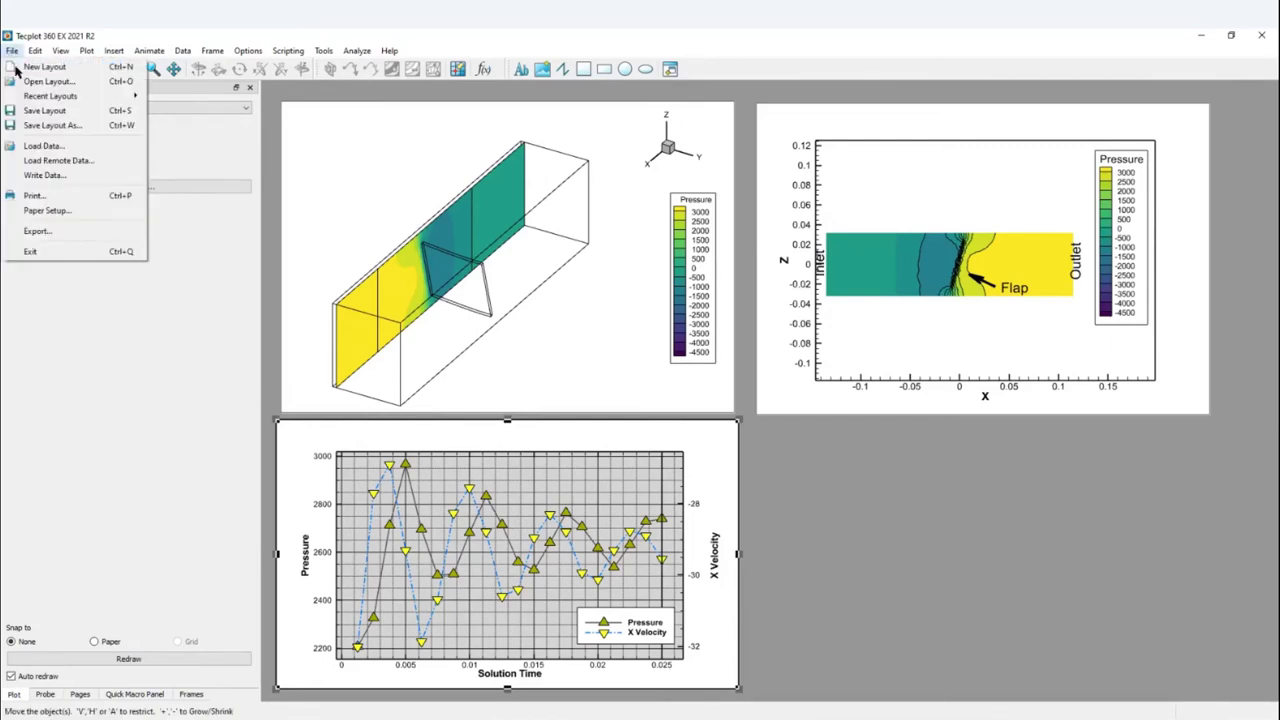
pyautogui.click(40, 231)
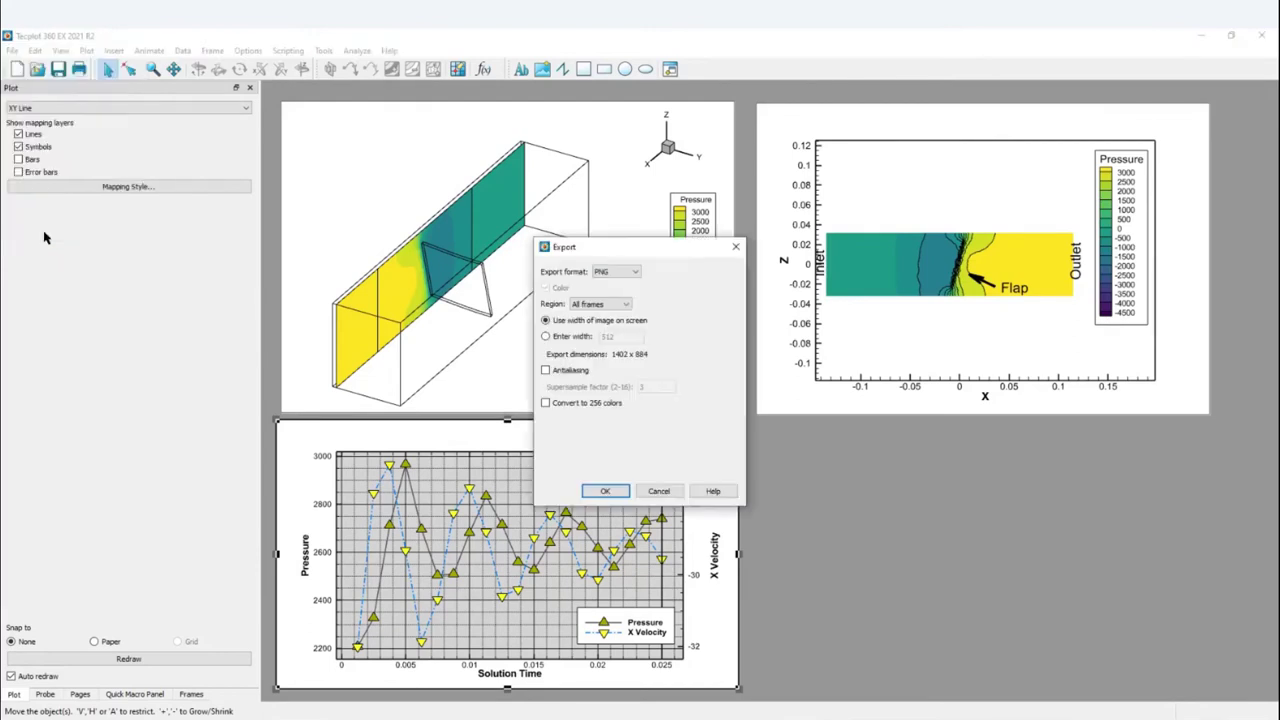
pyautogui.click(545, 337)
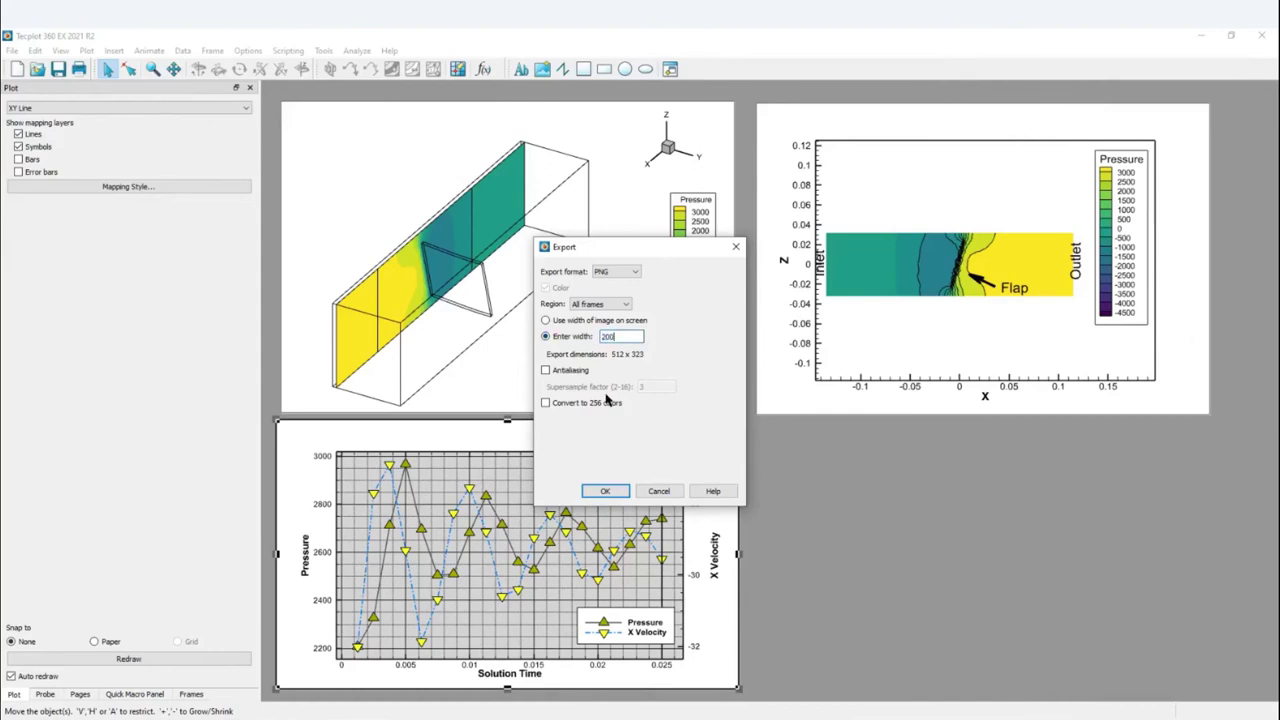
pyautogui.press('Tab')
pyautogui.click(607, 491)
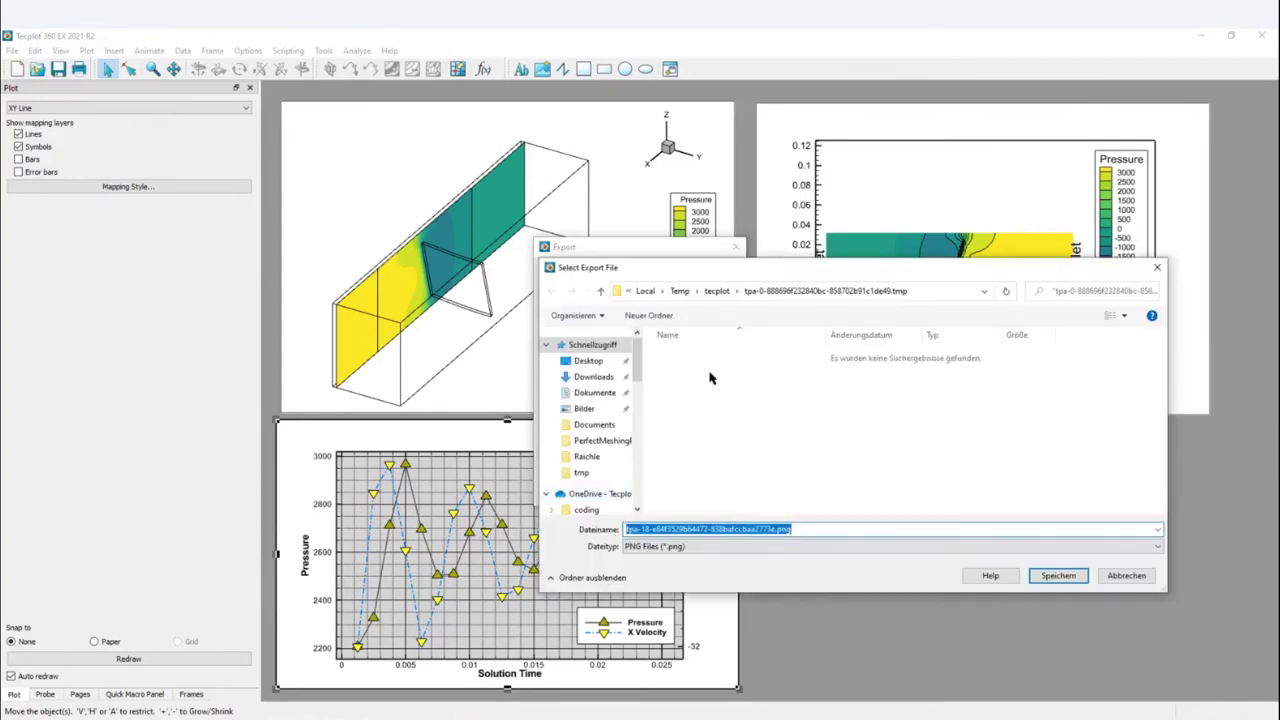
# Browse to the tmp folder on drive D: as the destination for the exported image
pyautogui.scroll(-1, 637, 383)
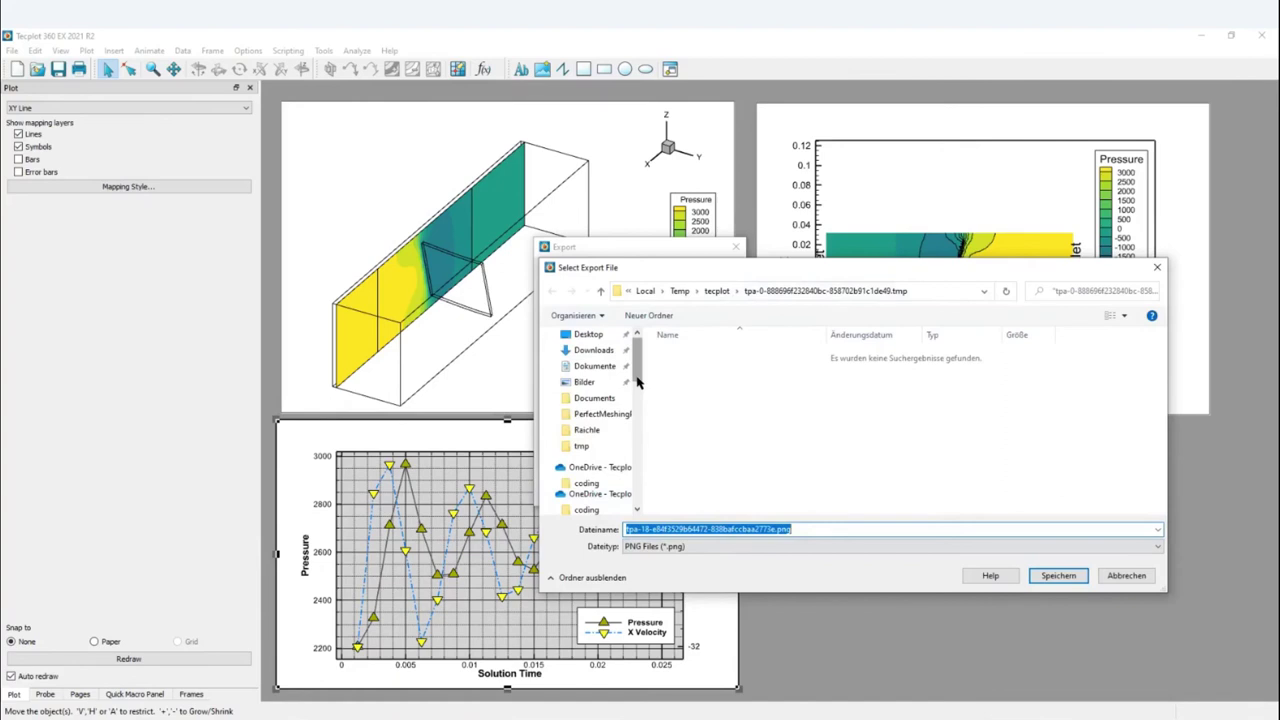
pyautogui.moveTo(637, 383); pyautogui.dragTo(640, 471)
pyautogui.click(613, 463)
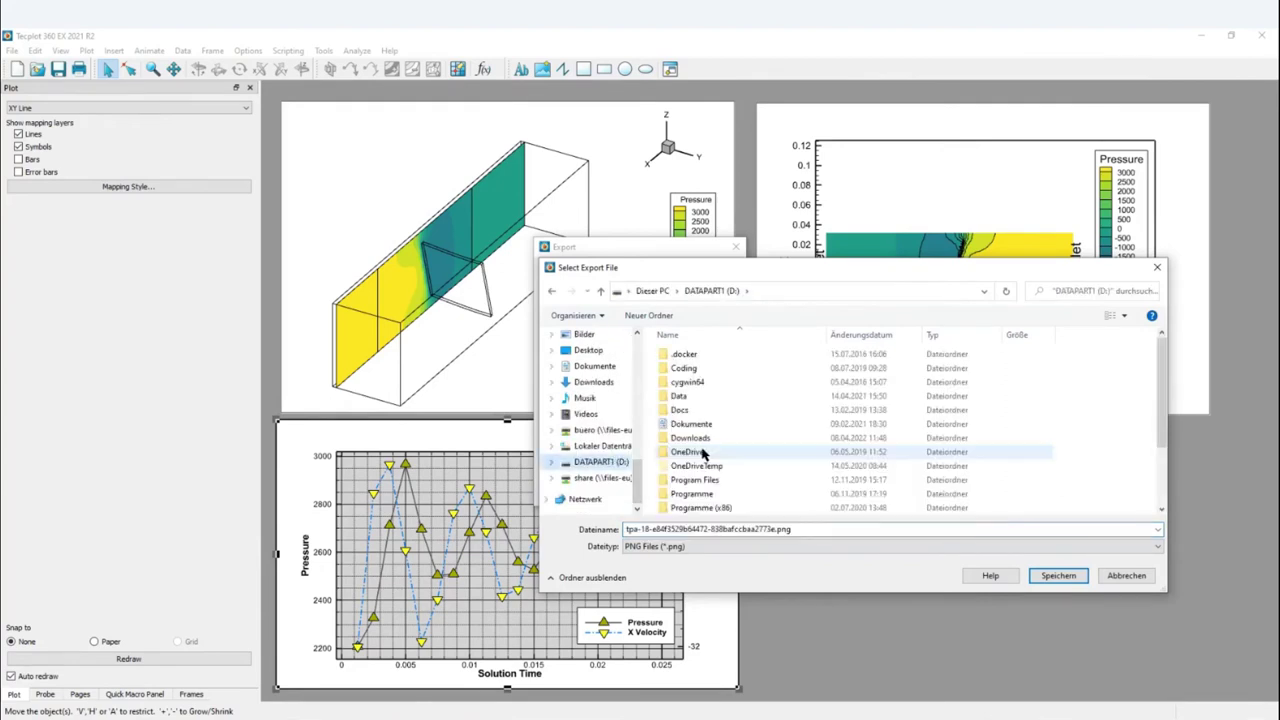
pyautogui.scroll(-2, 862, 488)
pyautogui.doubleClick(702, 496)
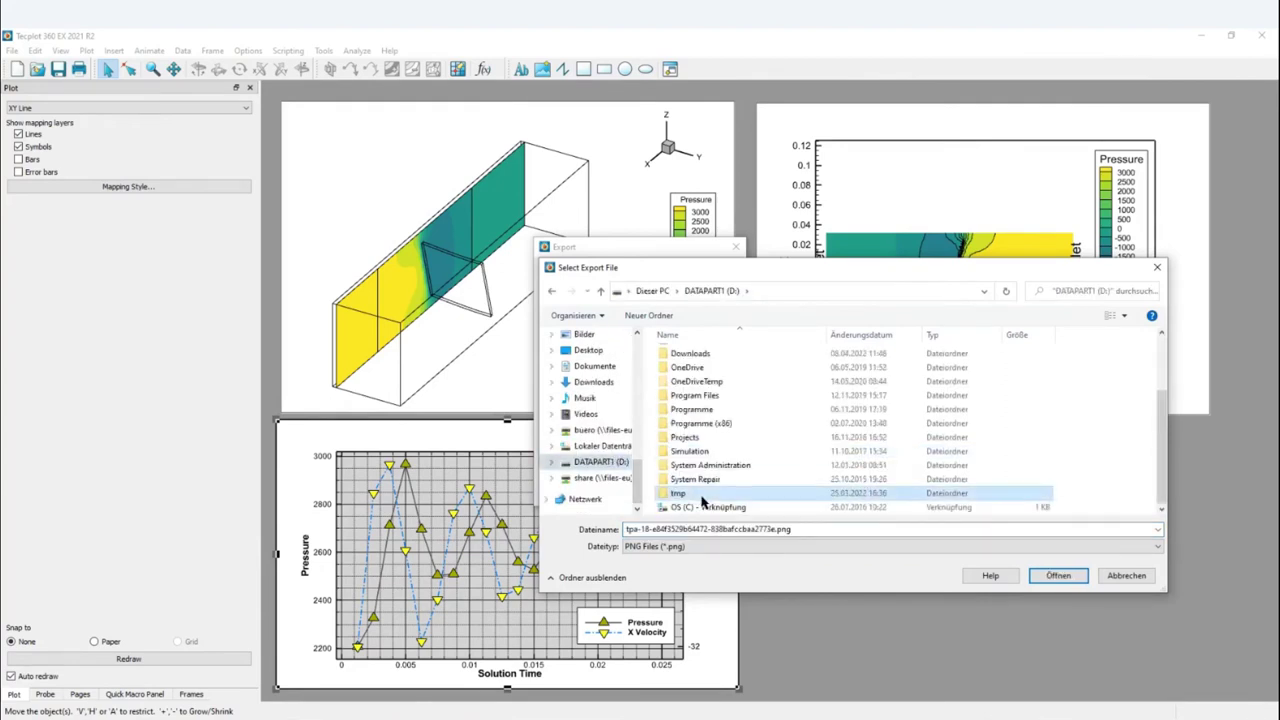
# Name the exported image test.png and save it, replacing the existing file
pyautogui.click(738, 528)
pyautogui.click(757, 529)
pyautogui.moveTo(770, 528); pyautogui.dragTo(590, 550)
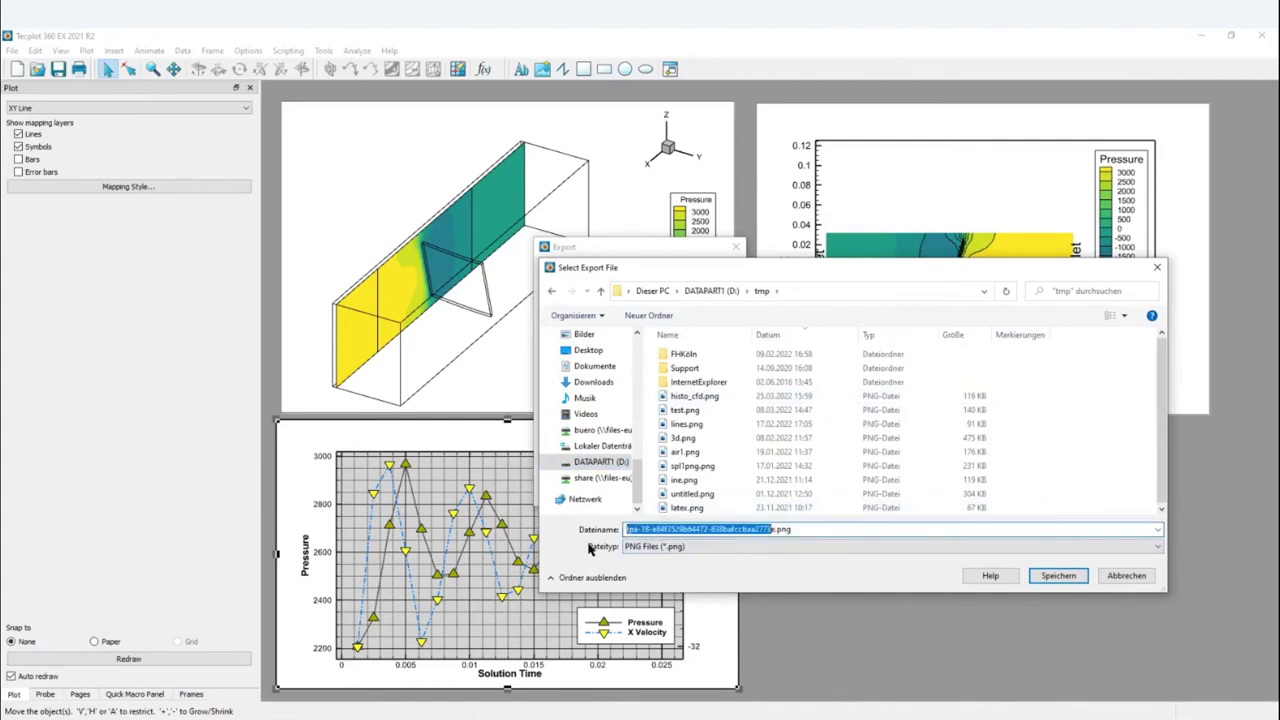
pyautogui.write('e')
pyautogui.press('BackSpace')
pyautogui.write('test')
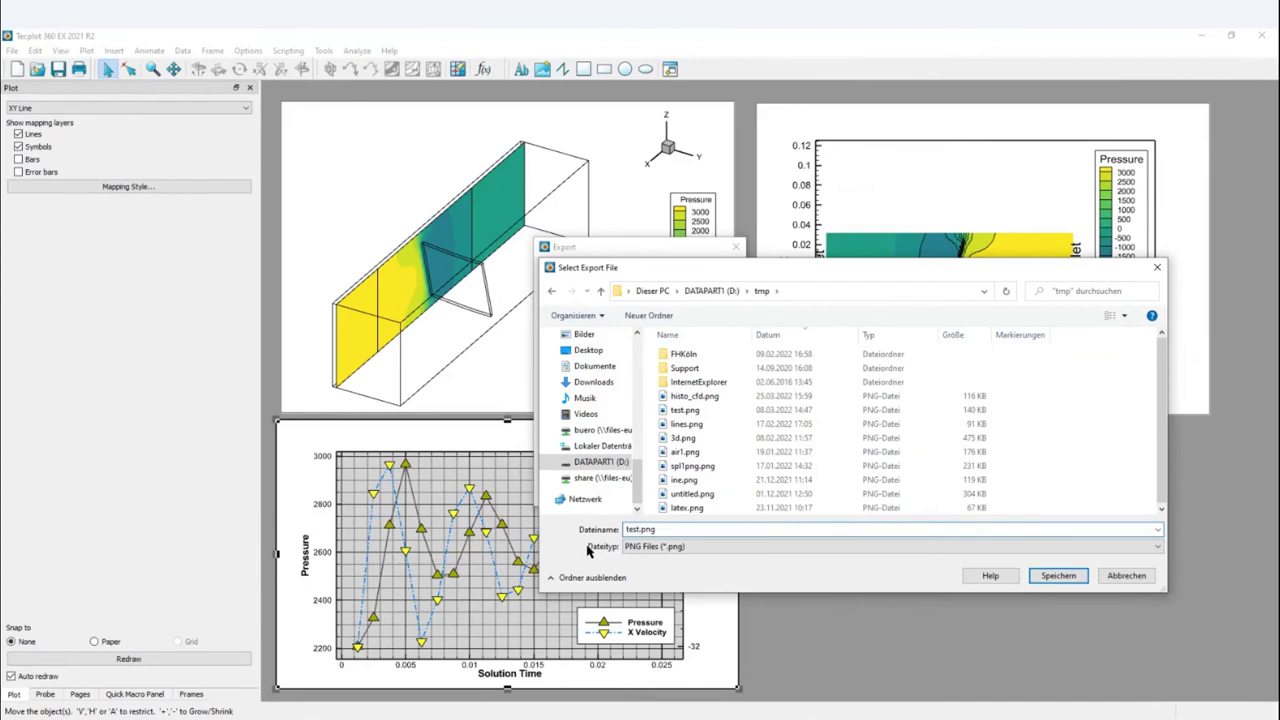
pyautogui.press('Return')
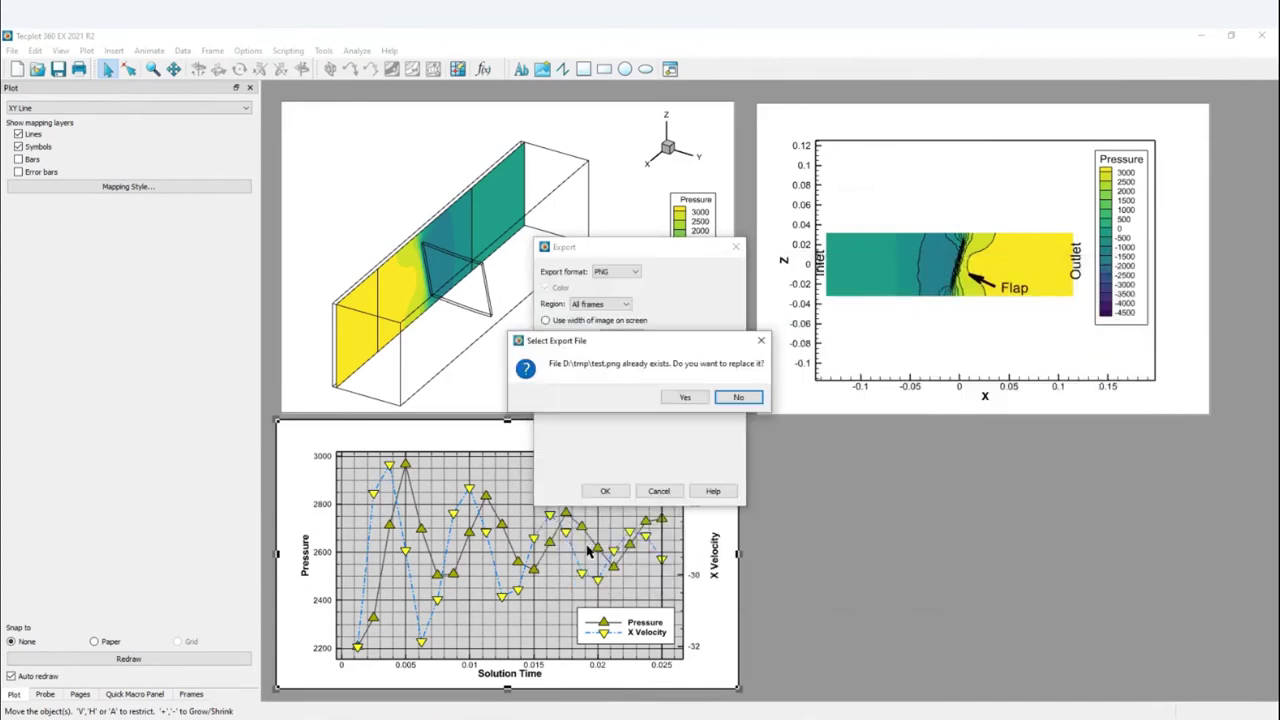
pyautogui.click(683, 397)
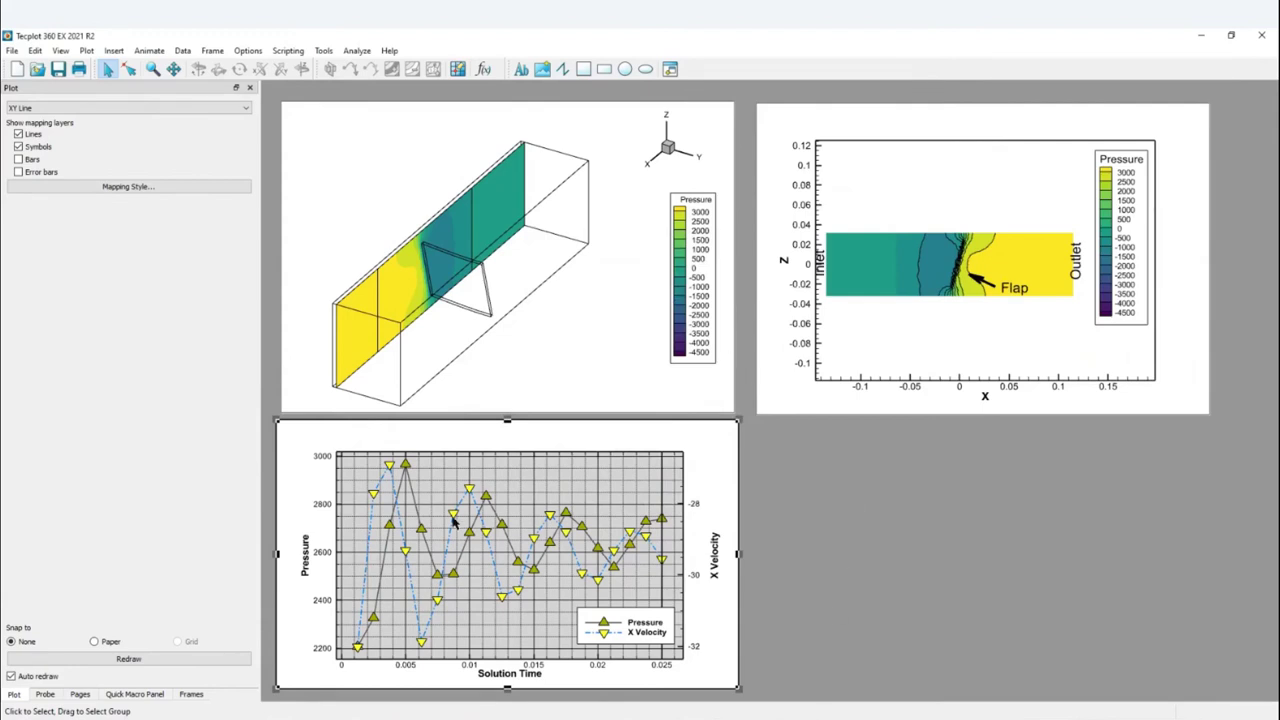
# Switch to File Explorer and open test.png from D:\tmp in IrfanView
pyautogui.click(363, 712)
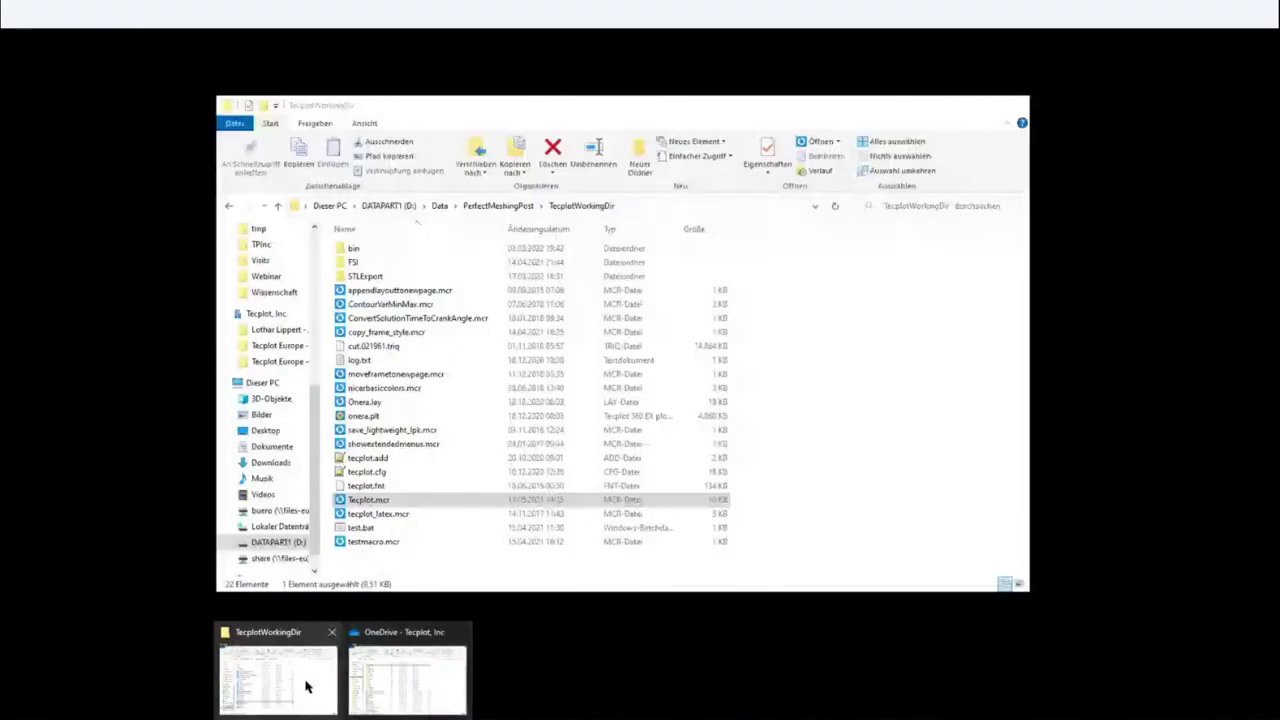
pyautogui.click(300, 686)
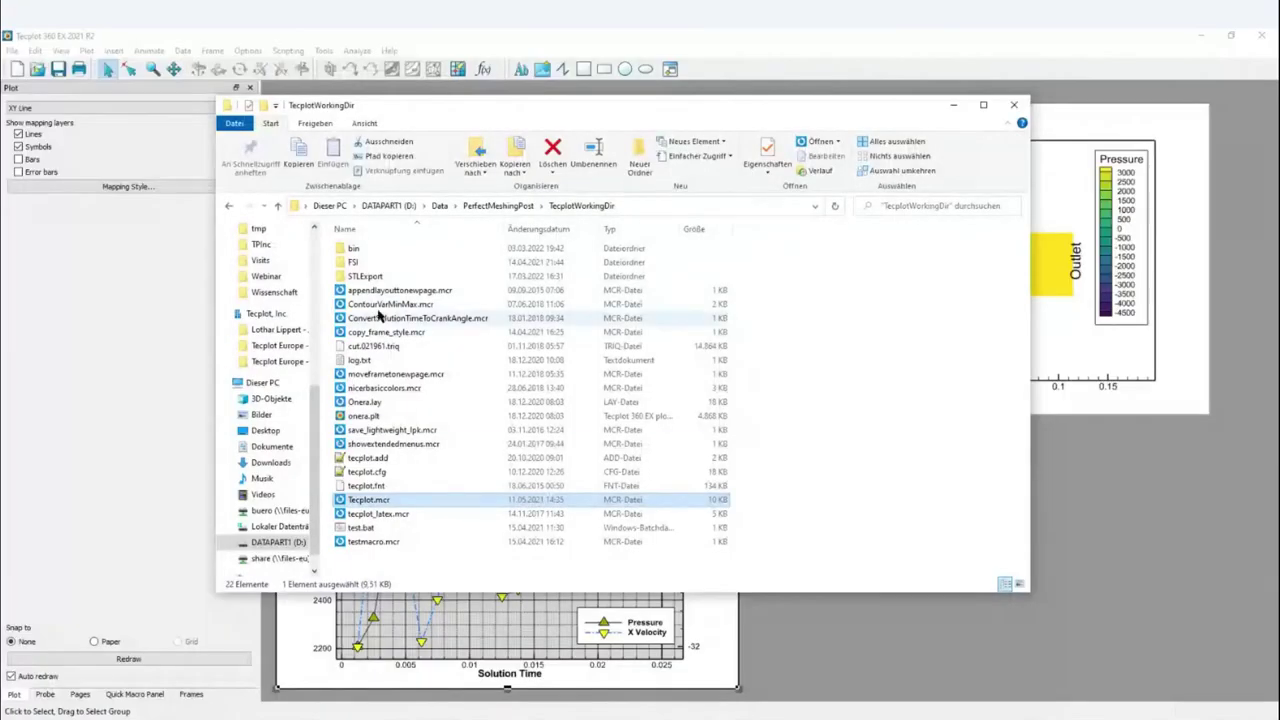
pyautogui.click(393, 206)
pyautogui.click(366, 474)
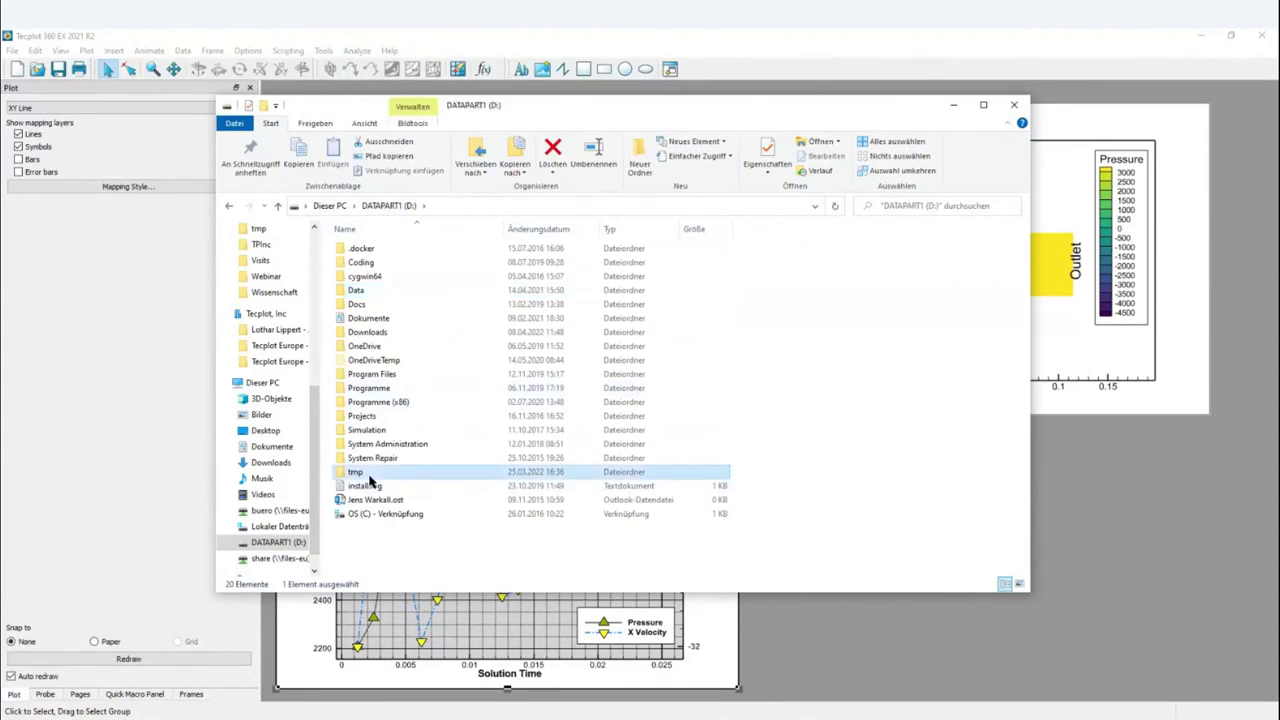
pyautogui.doubleClick(368, 474)
pyautogui.rightClick(363, 251)
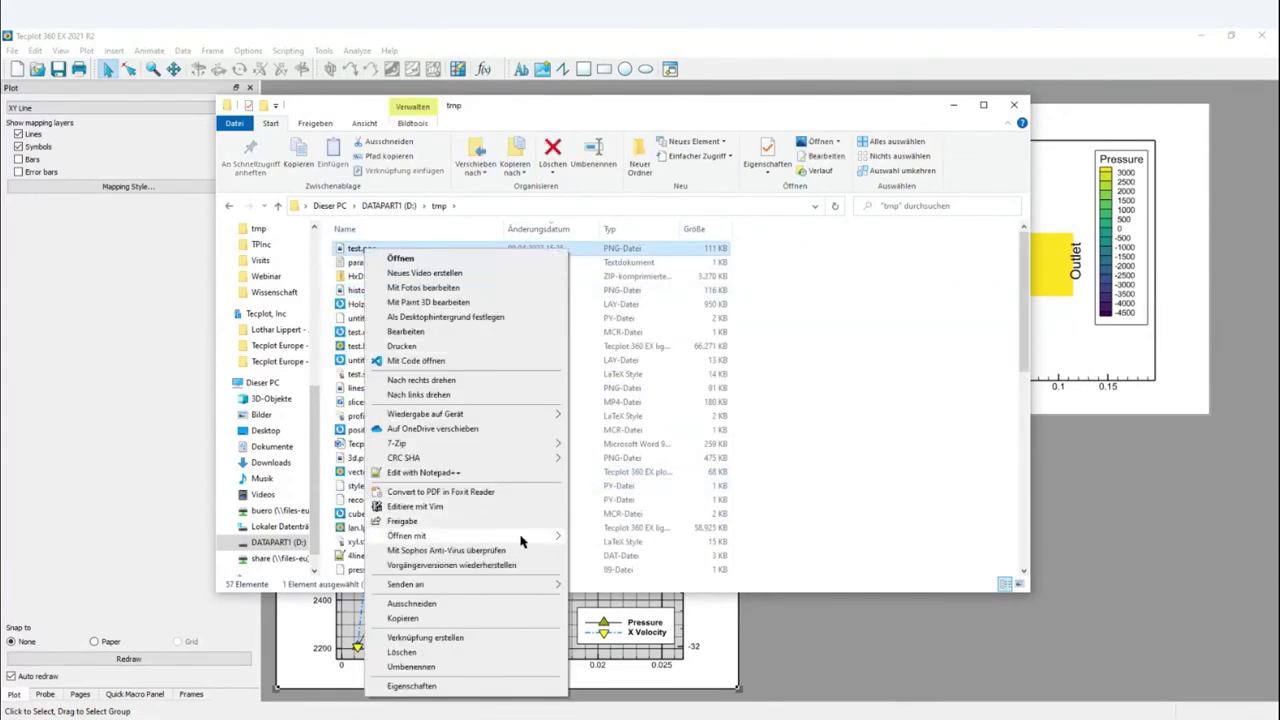
pyautogui.moveTo(548, 541)
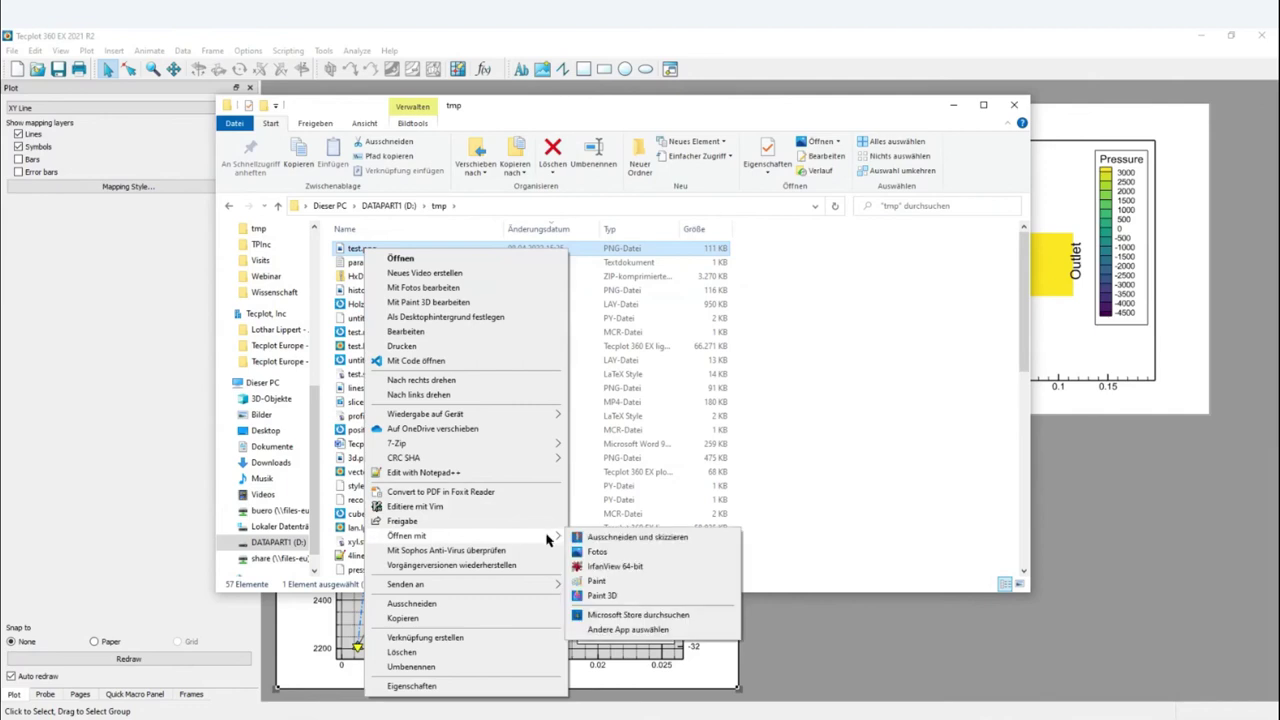
pyautogui.click(613, 567)
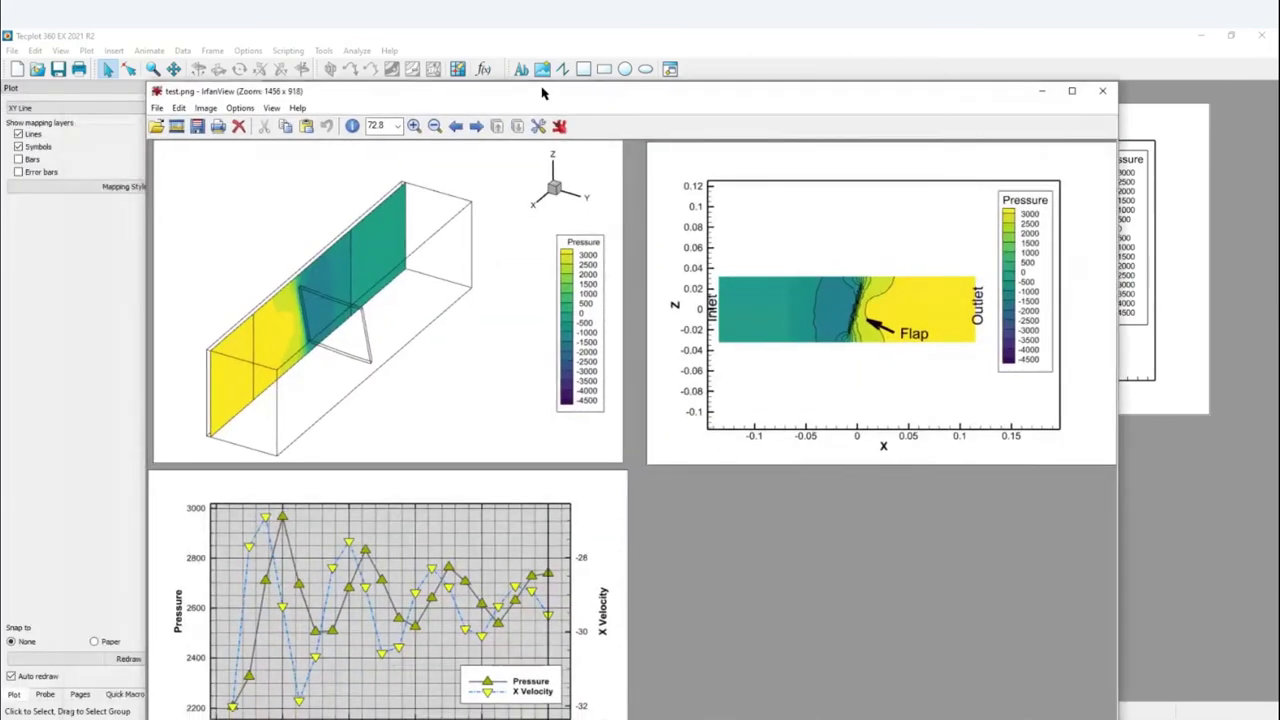
# Examine the exported image at its original size, close the viewer and return to Tecplot 360
pyautogui.moveTo(543, 93); pyautogui.dragTo(561, 74)
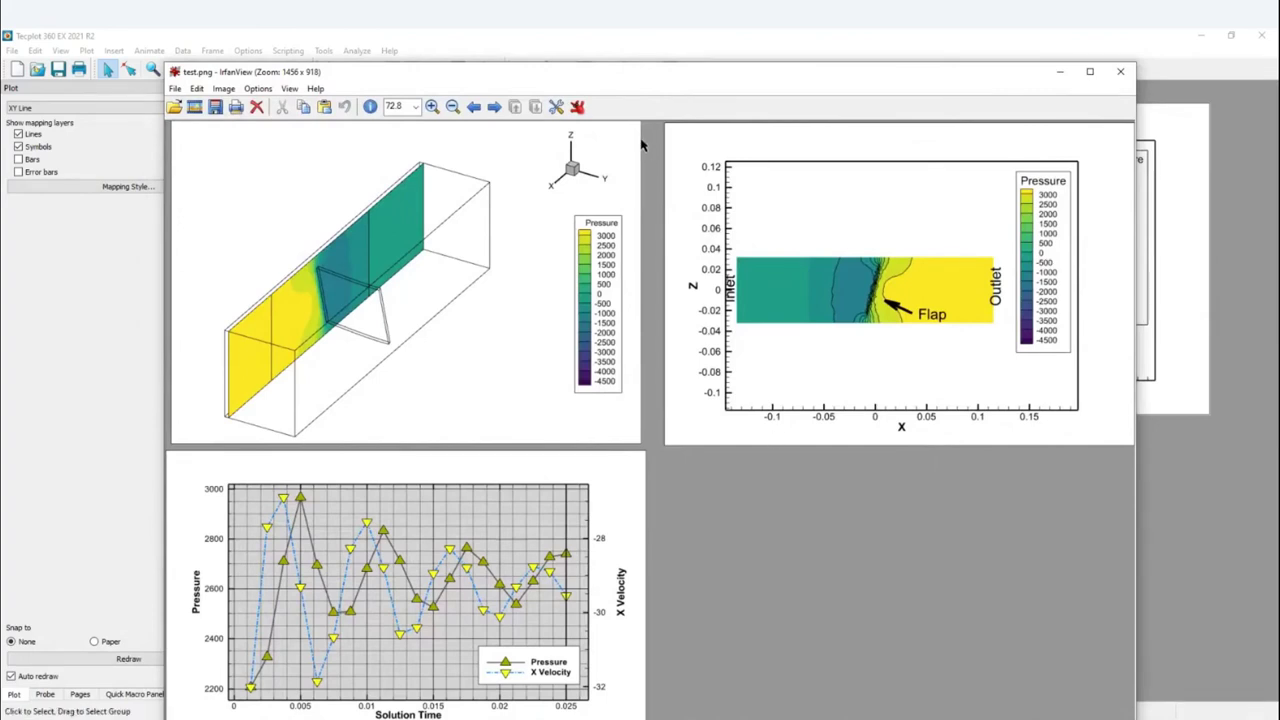
pyautogui.click(289, 88)
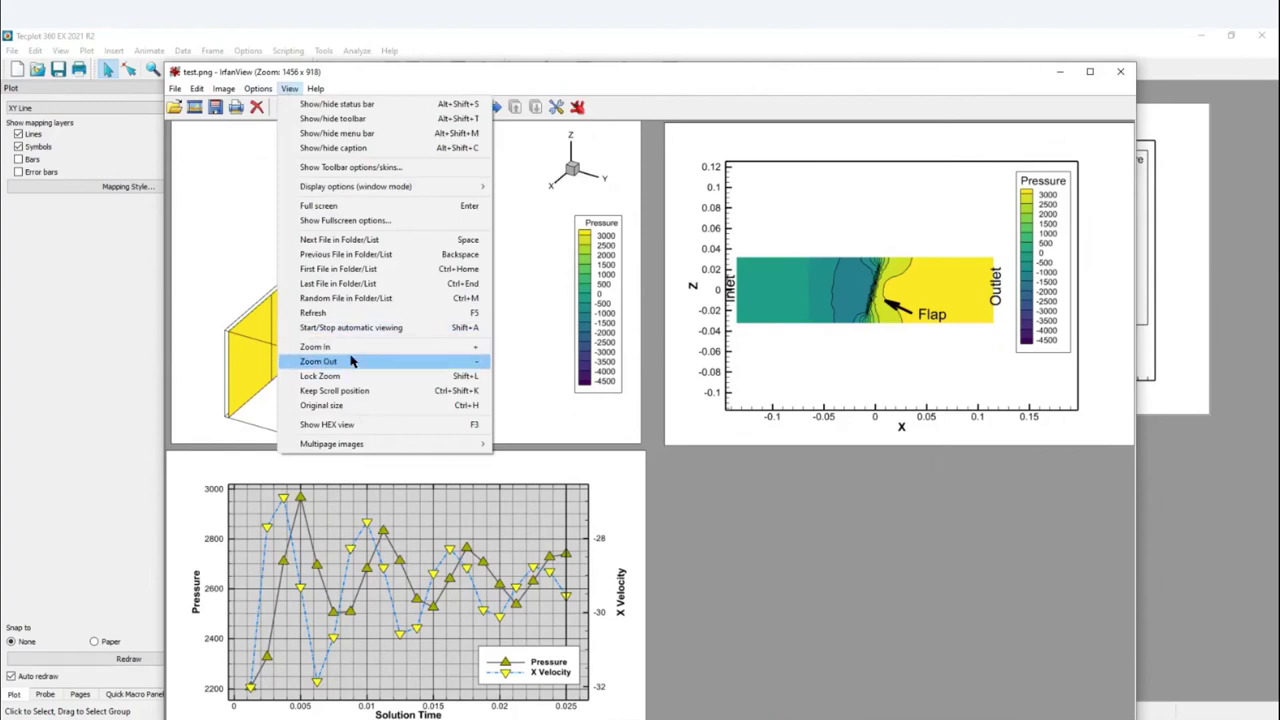
pyautogui.click(337, 405)
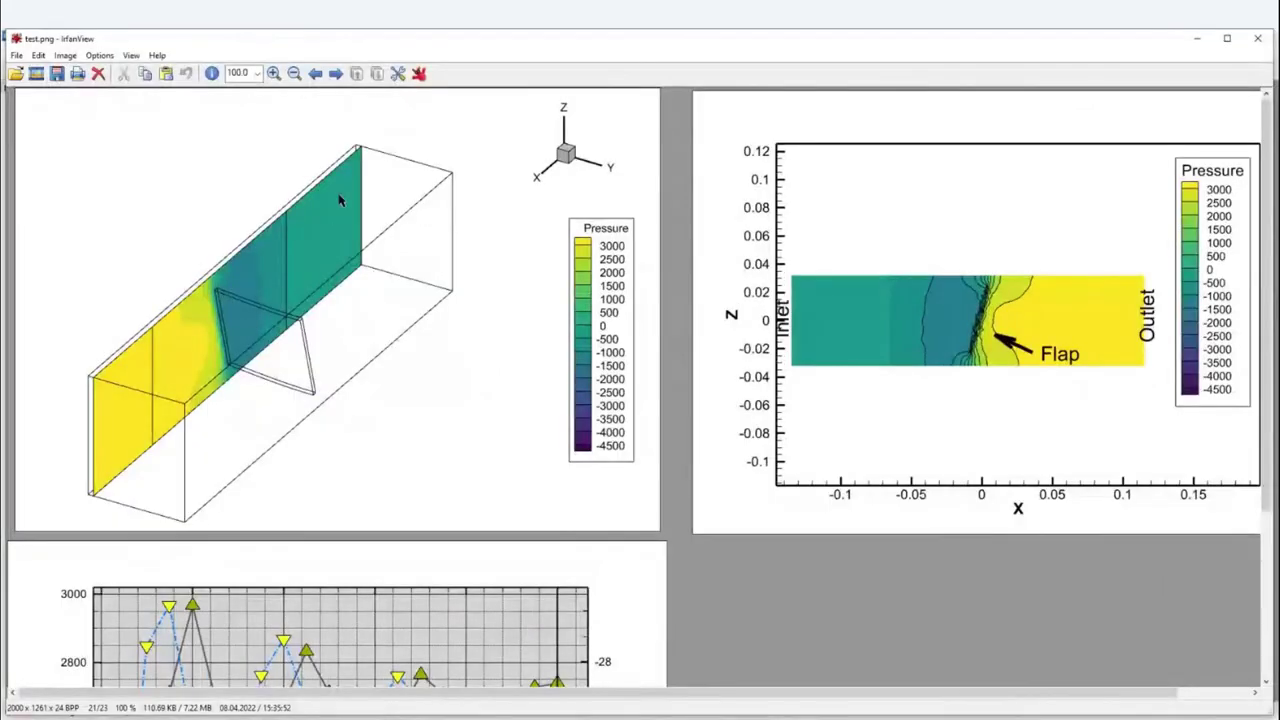
pyautogui.scroll(-3, 636, 395)
pyautogui.scroll(-3, 636, 393)
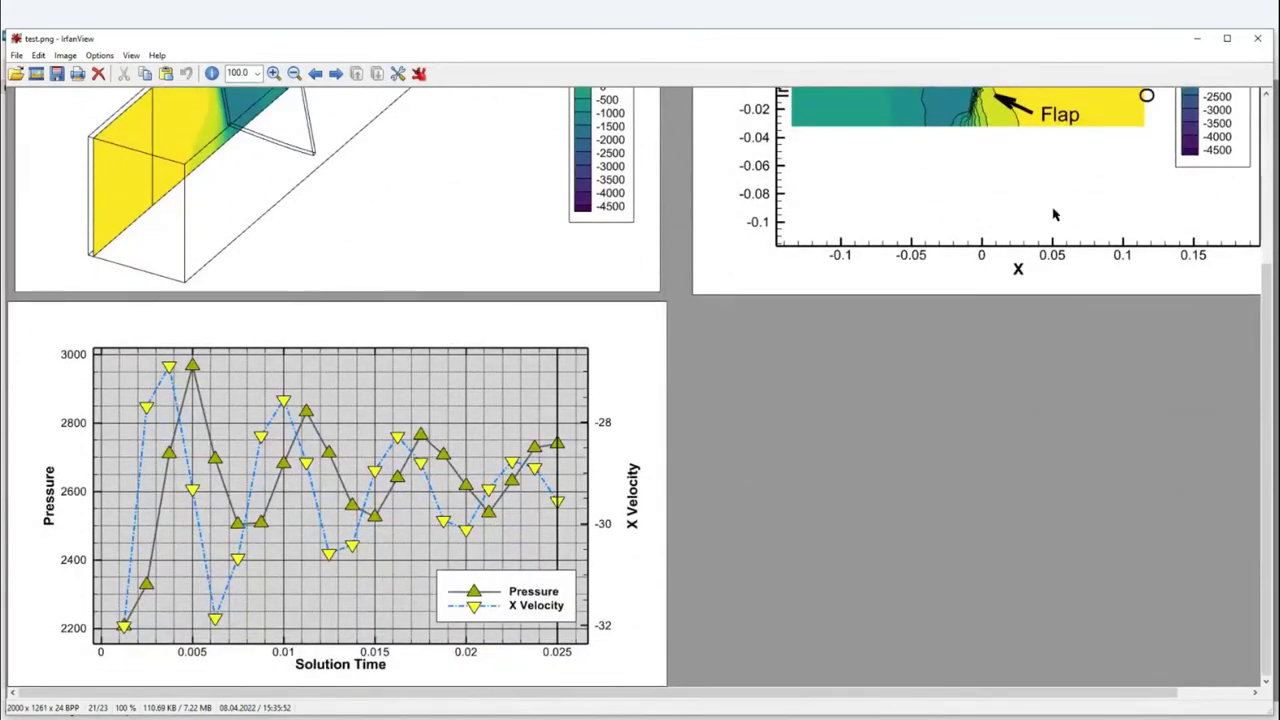
pyautogui.click(1258, 42)
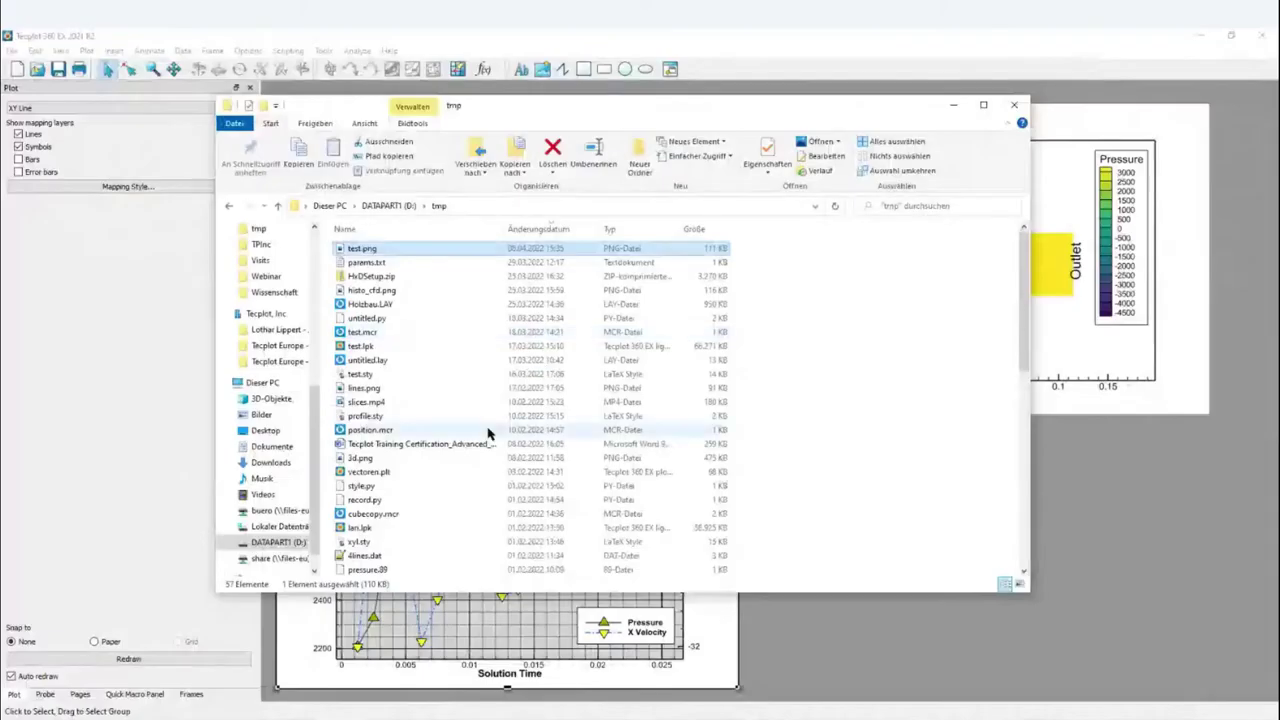
pyautogui.click(955, 108)
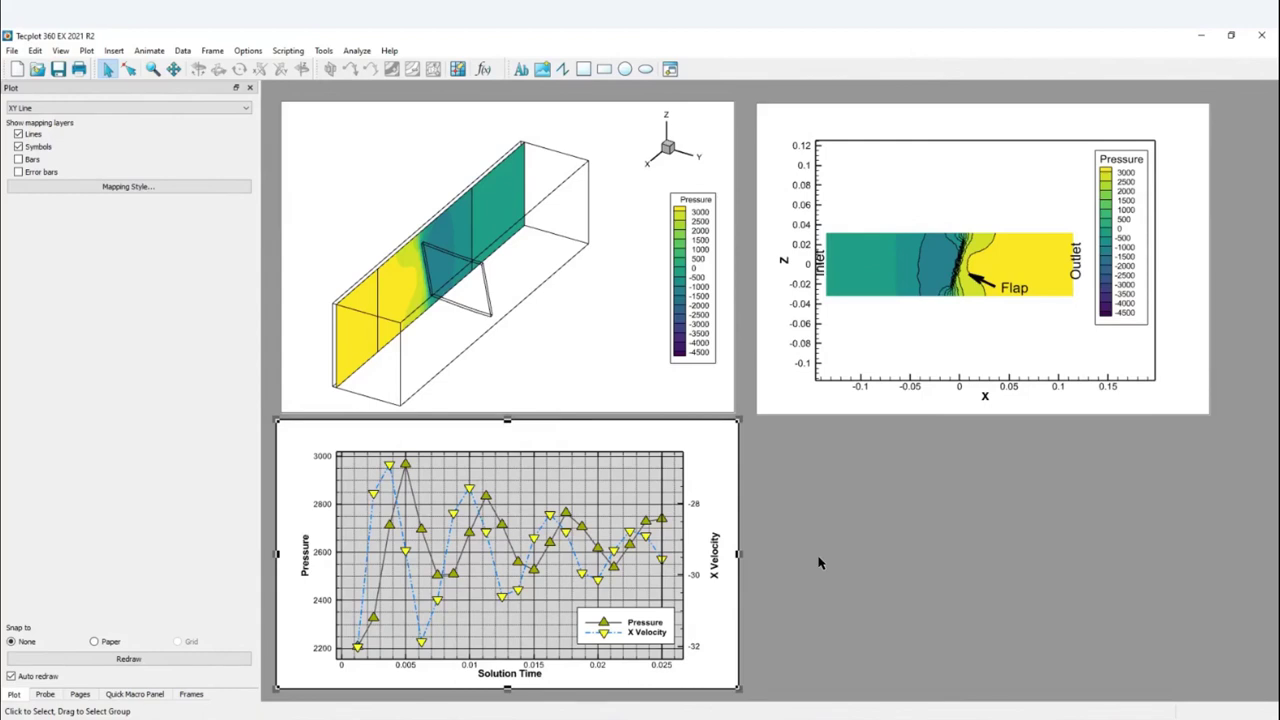
# Start a new layout, discarding the changes, and load 3cube.lpk from D:\Data\PerfectMeshingPost
pyautogui.click(16, 69)
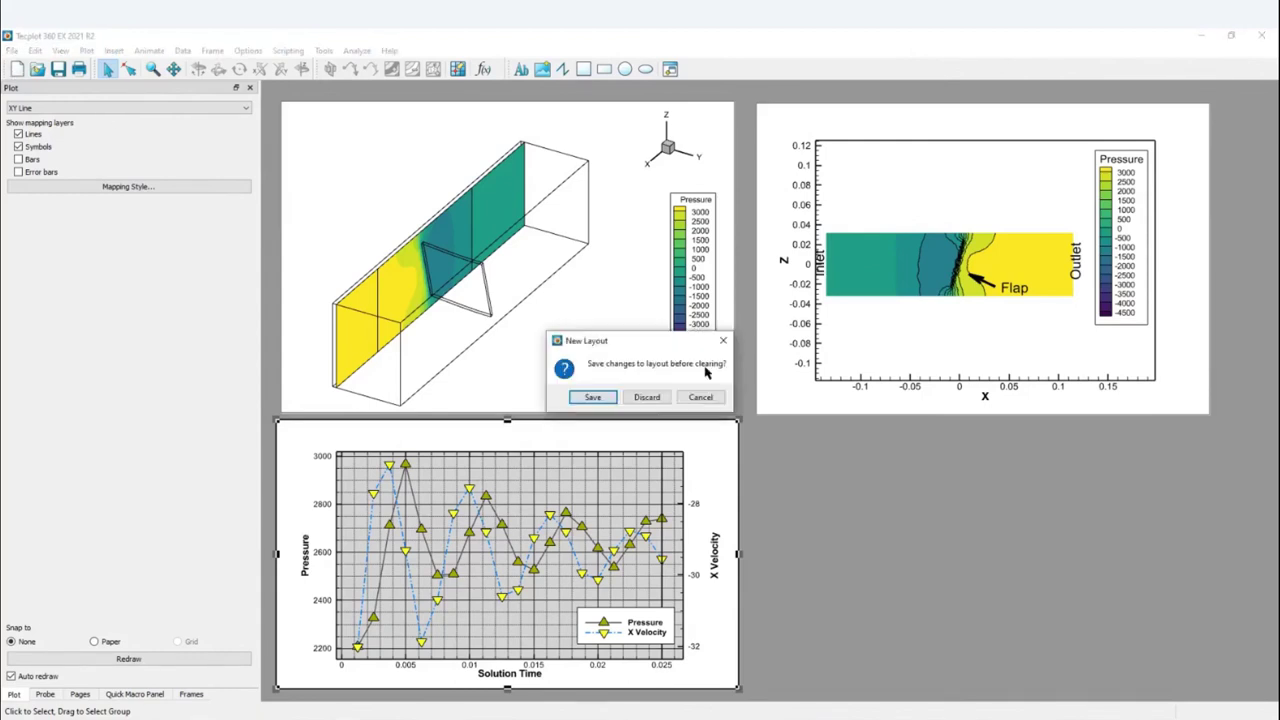
pyautogui.click(649, 397)
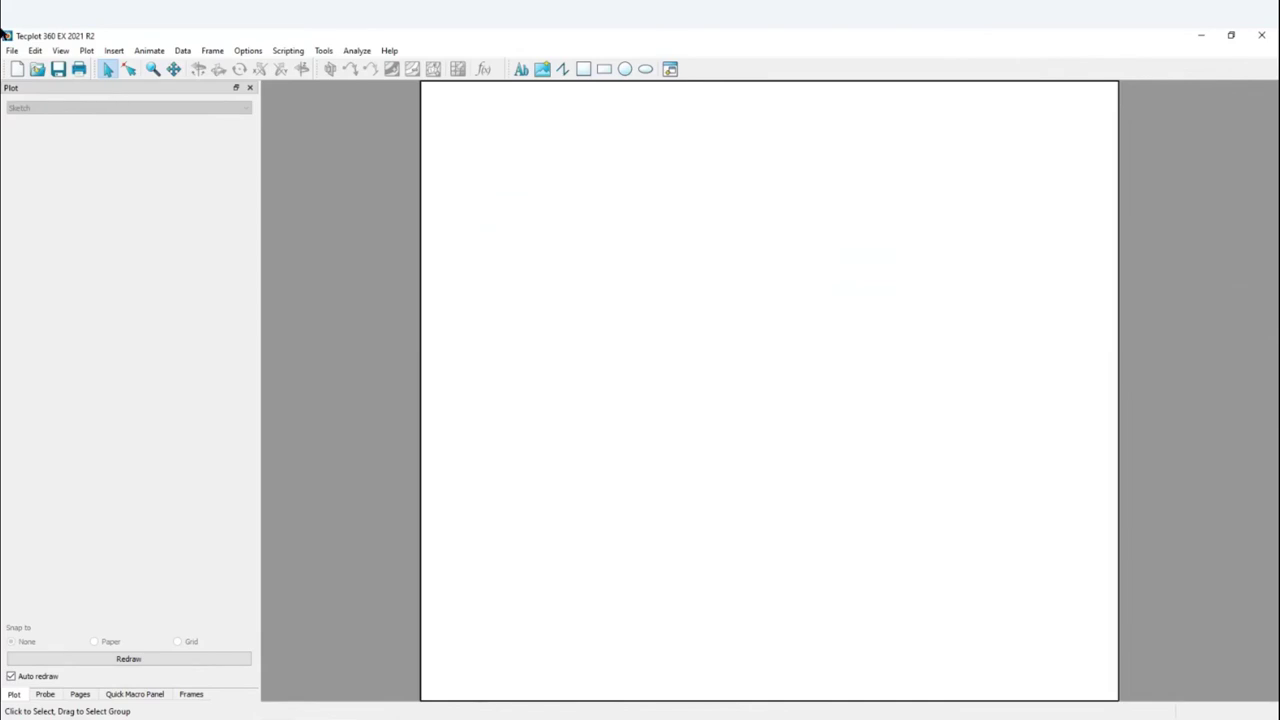
pyautogui.click(12, 51)
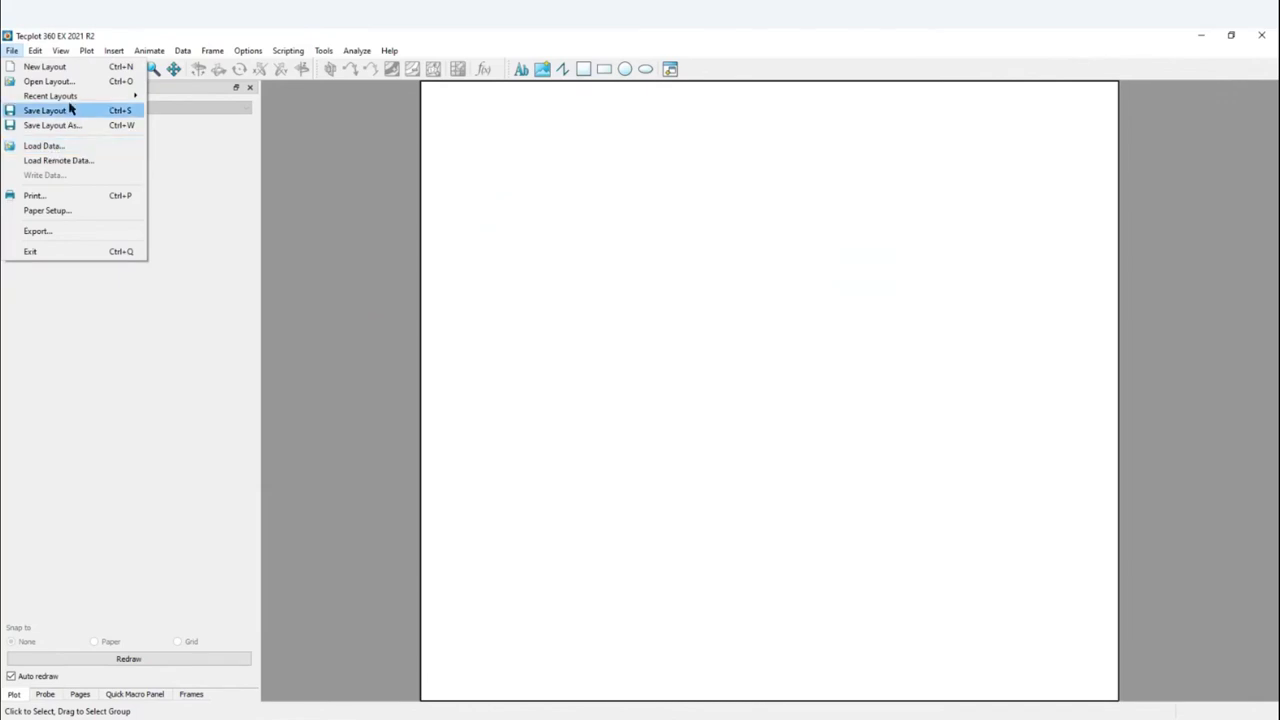
pyautogui.click(44, 146)
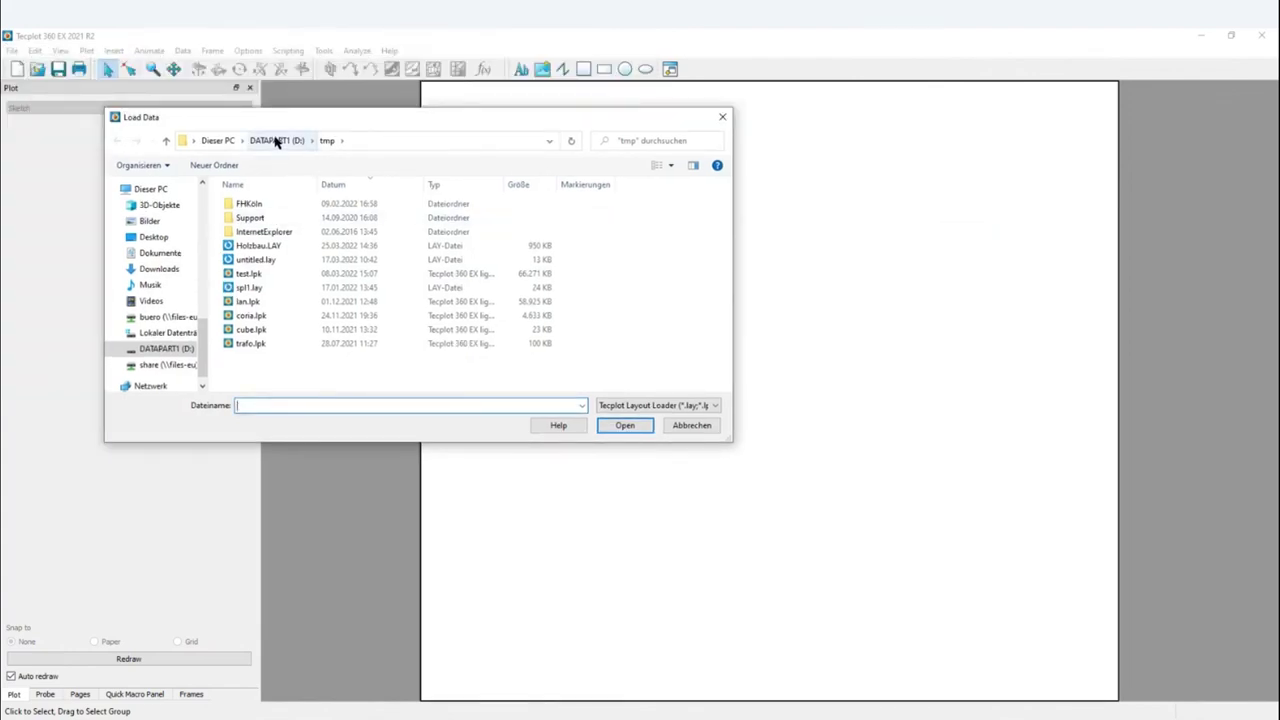
pyautogui.click(277, 141)
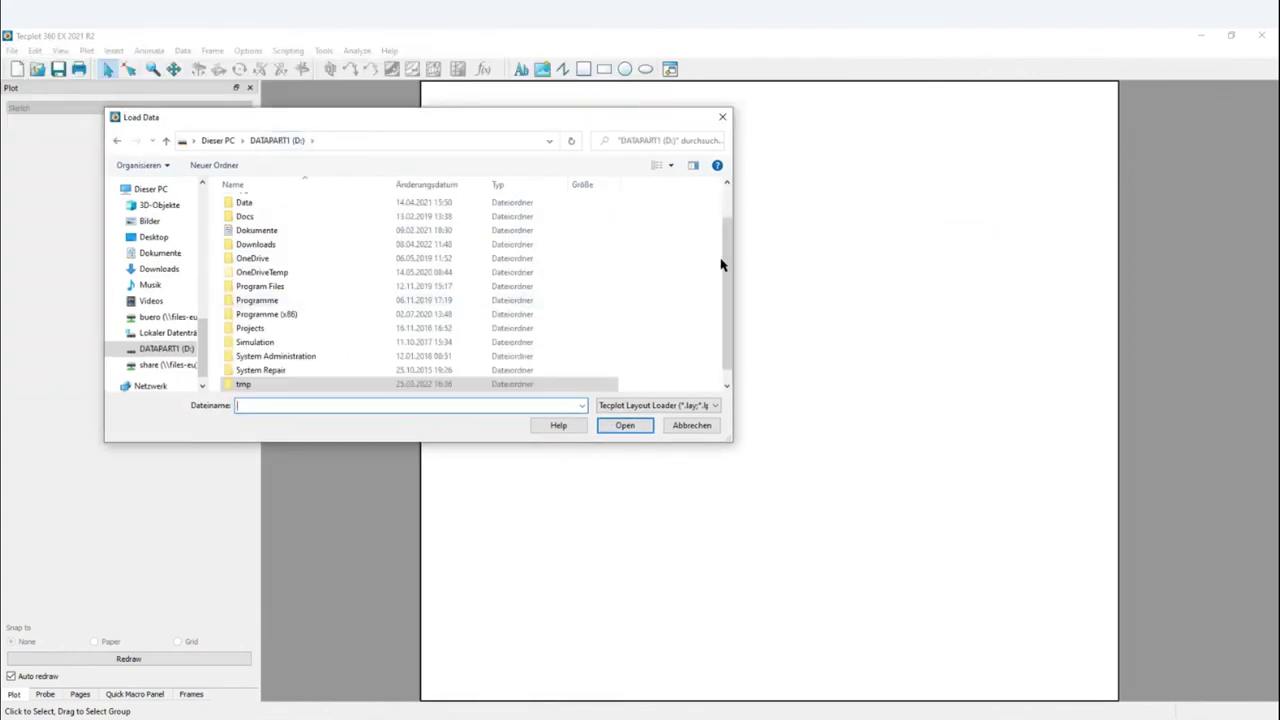
pyautogui.moveTo(723, 257); pyautogui.dragTo(727, 205)
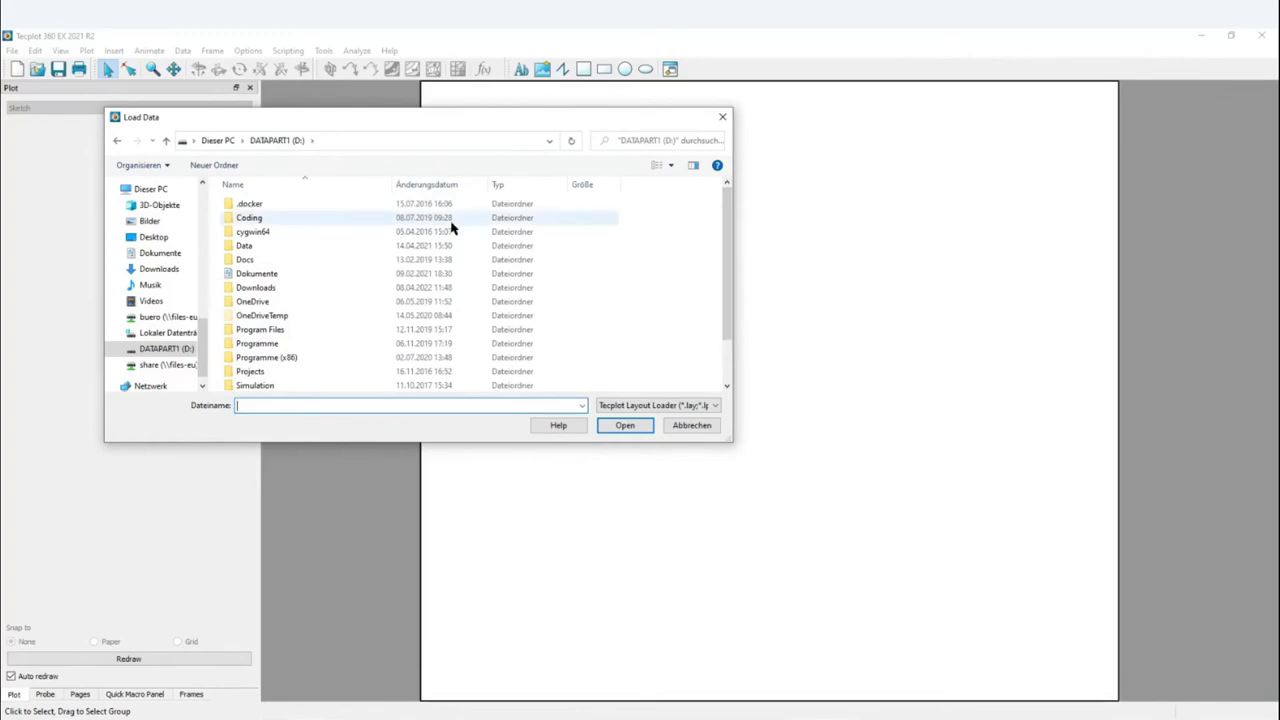
pyautogui.doubleClick(246, 250)
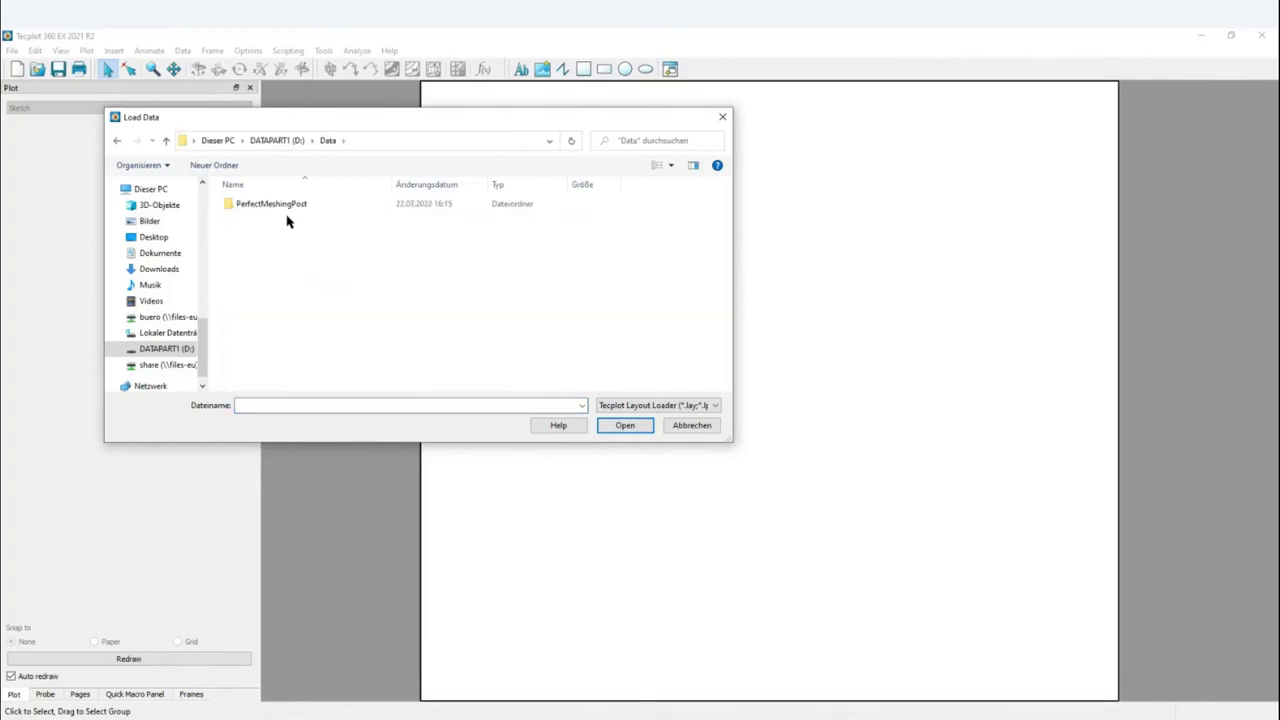
pyautogui.doubleClick(286, 206)
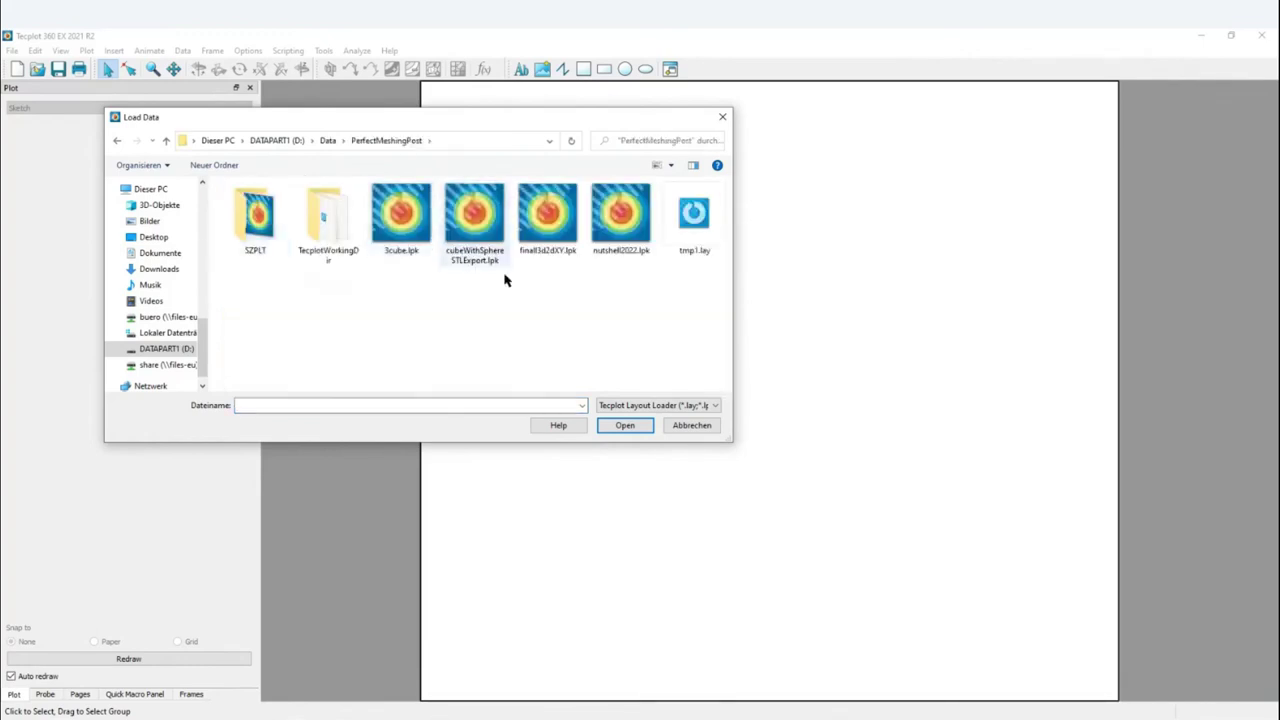
pyautogui.click(398, 218)
pyautogui.click(625, 426)
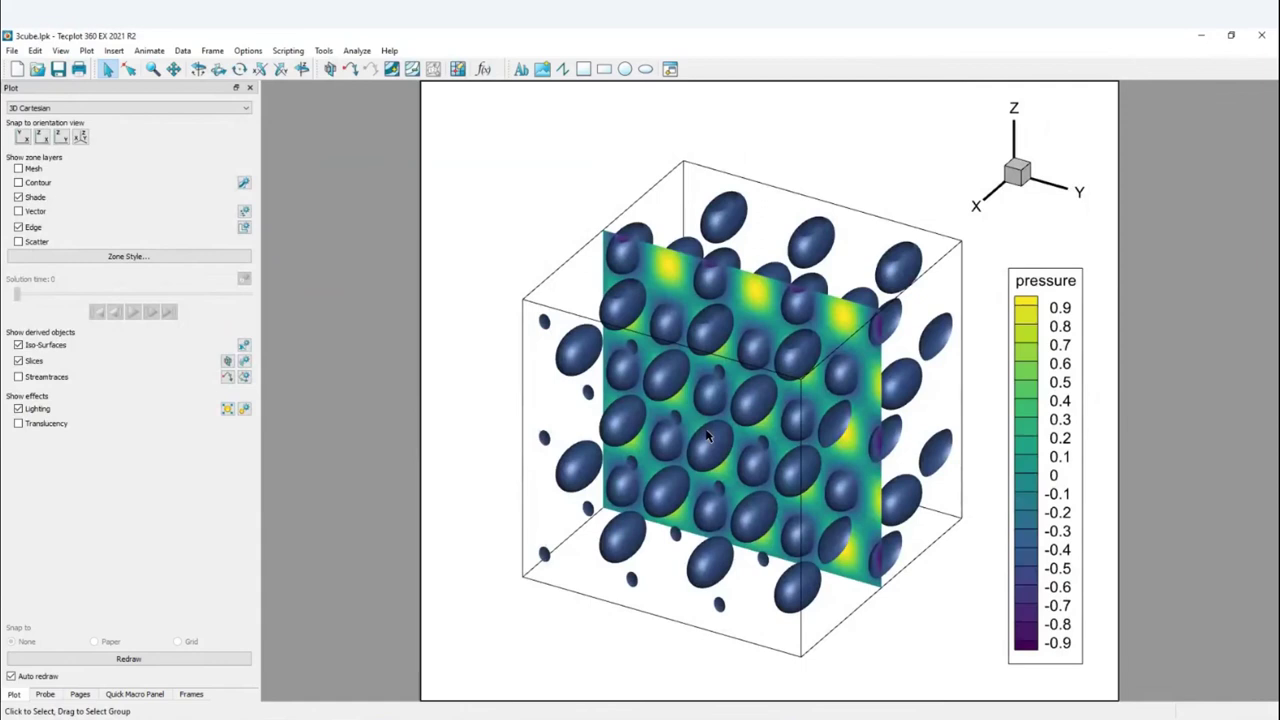
# Examine the data set information for the zone dimensions and the total elements and points
pyautogui.click(183, 51)
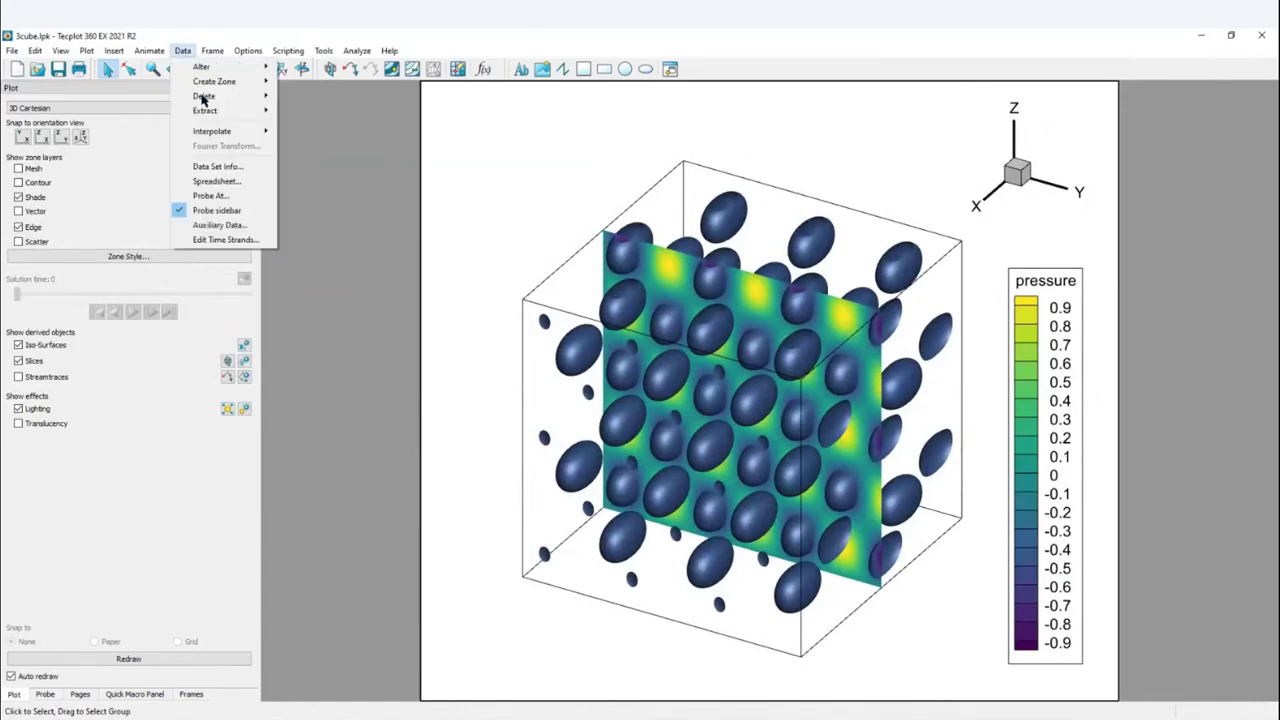
pyautogui.click(220, 166)
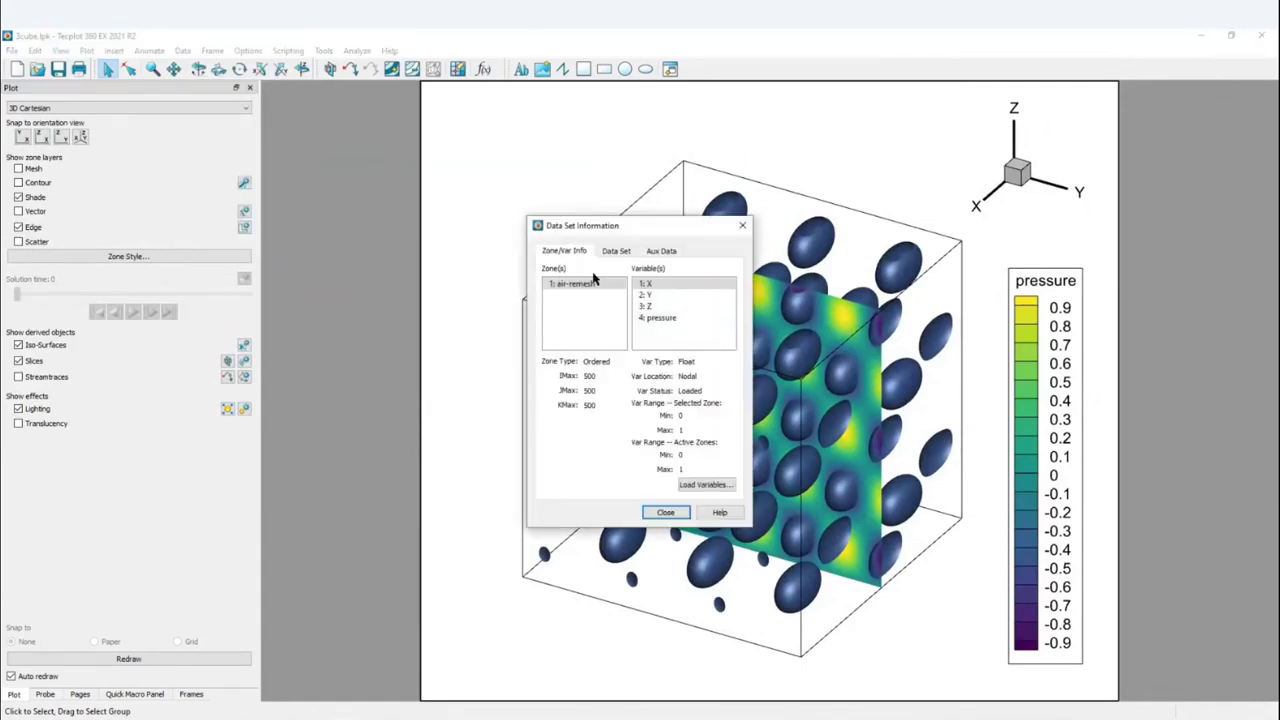
pyautogui.click(618, 251)
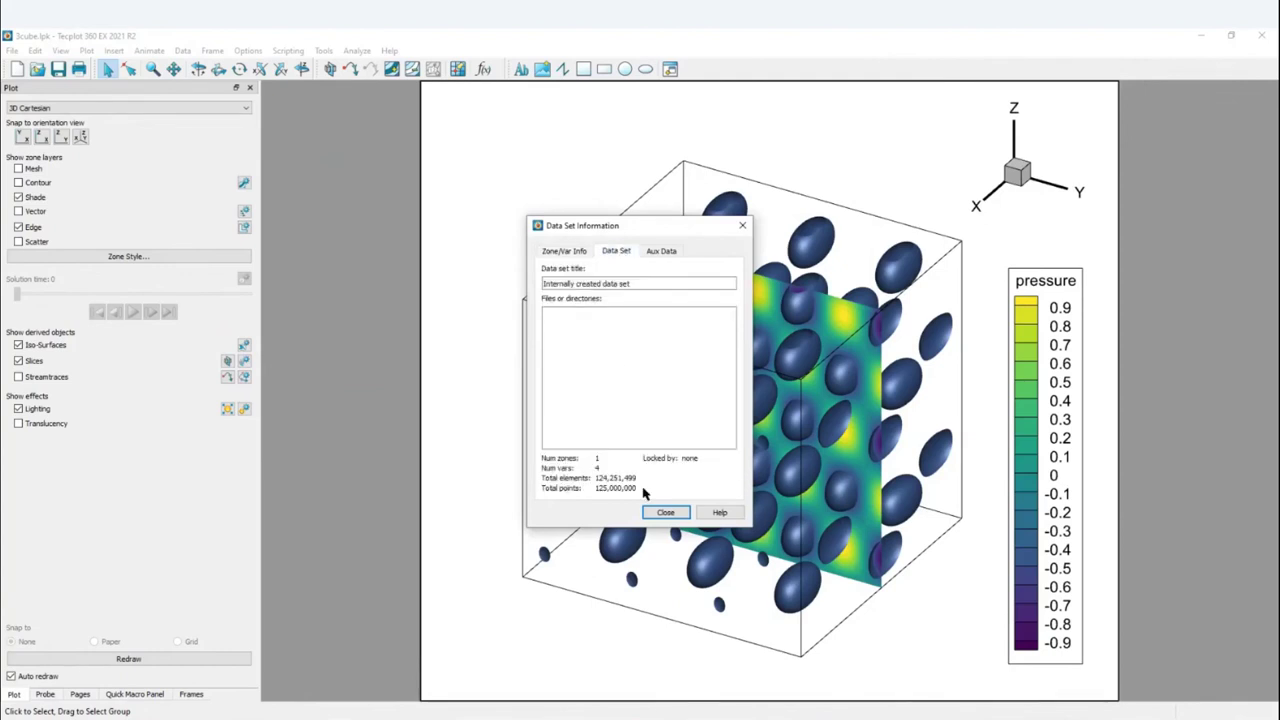
# Load Tecplot.mcr from File Explorer's D:\Data\PerfectMeshingPost\TecplotWorkingDir folder into Tecplot 360's quick macro list
pyautogui.click(743, 227)
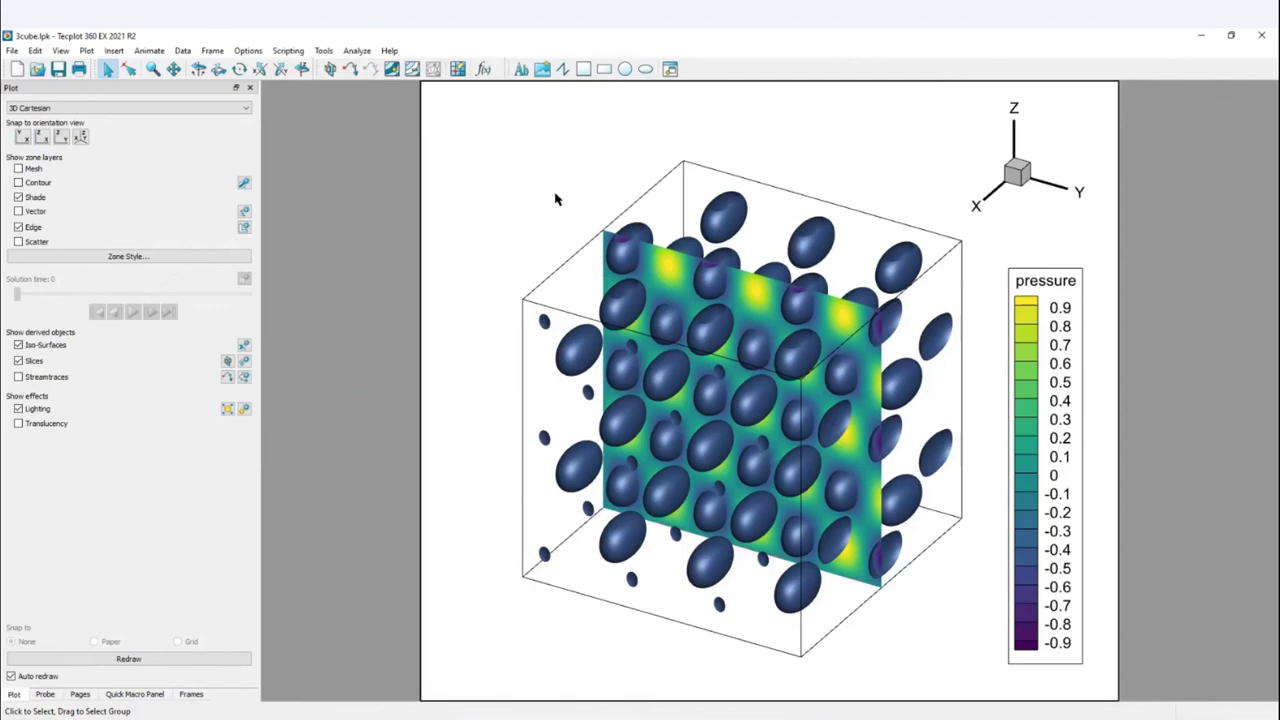
pyautogui.click(134, 694)
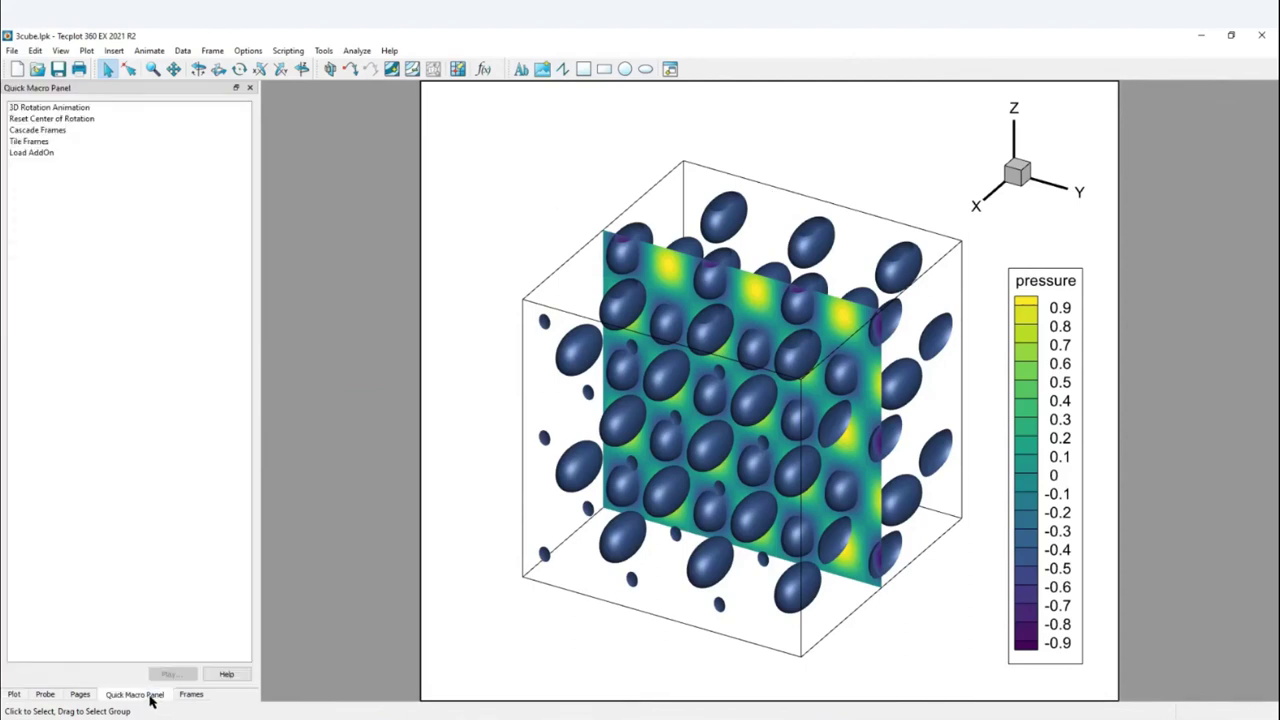
pyautogui.moveTo(343, 719)
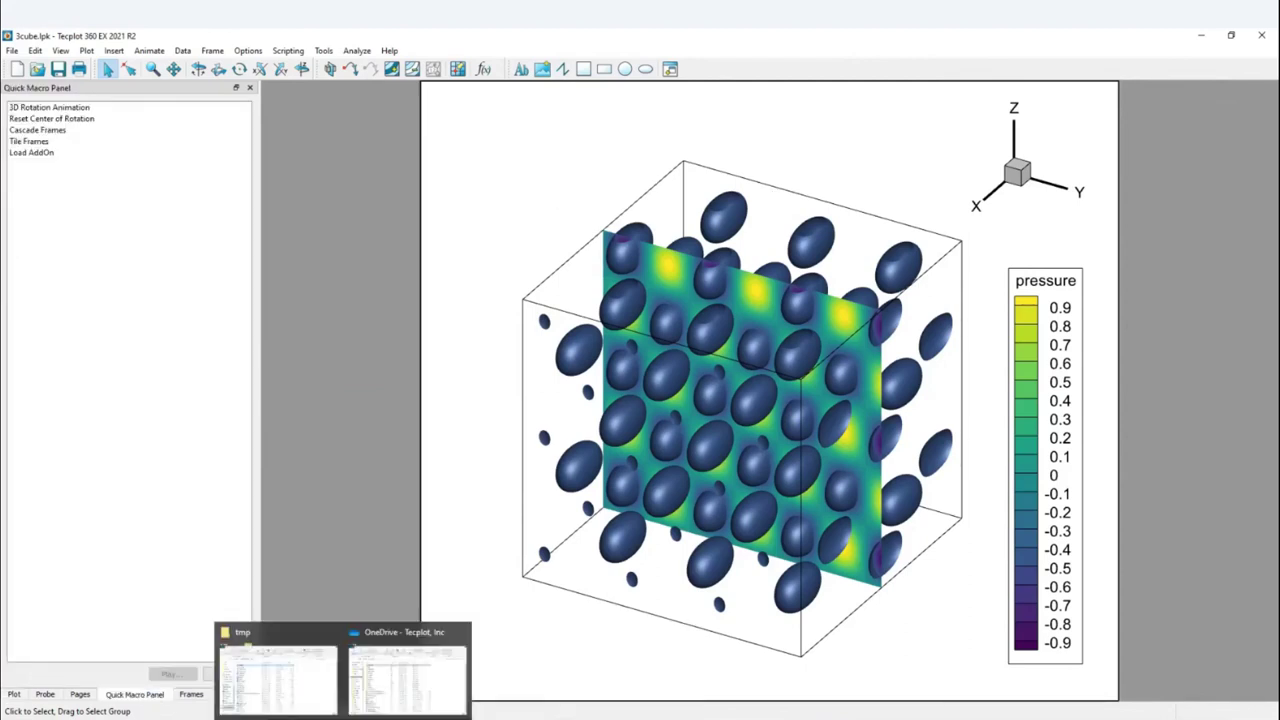
pyautogui.click(318, 686)
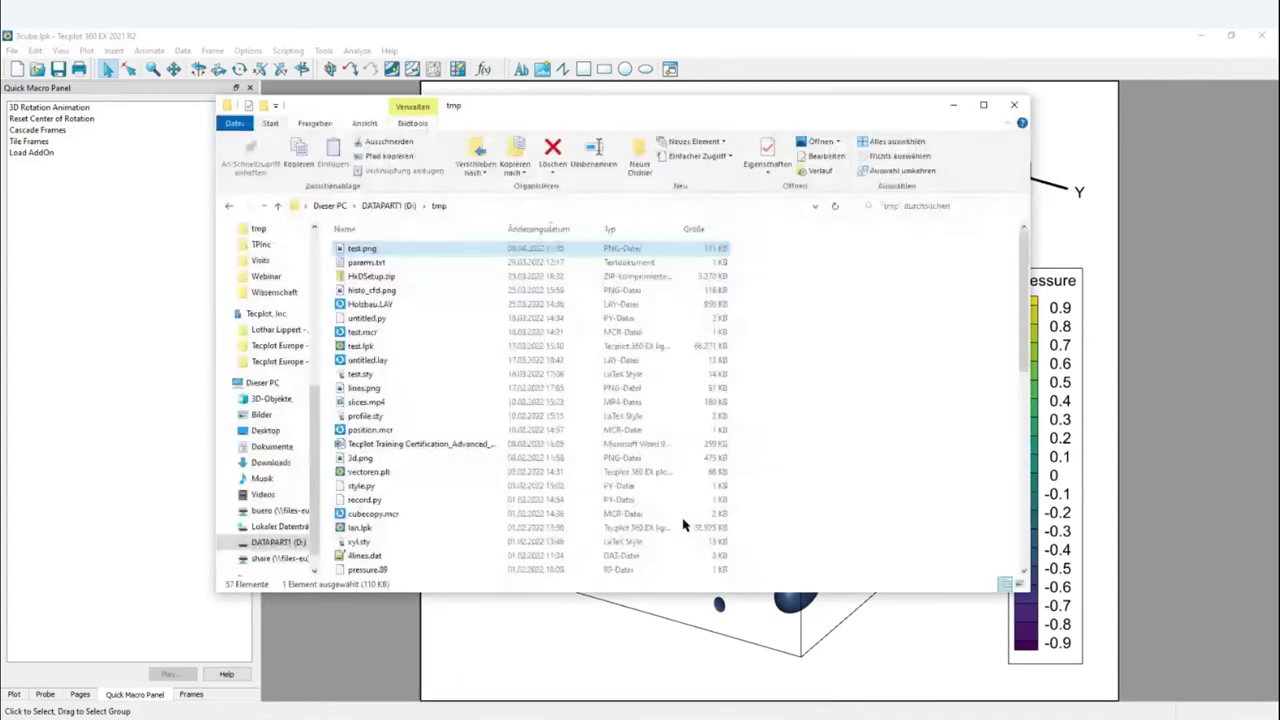
pyautogui.click(390, 206)
pyautogui.doubleClick(365, 297)
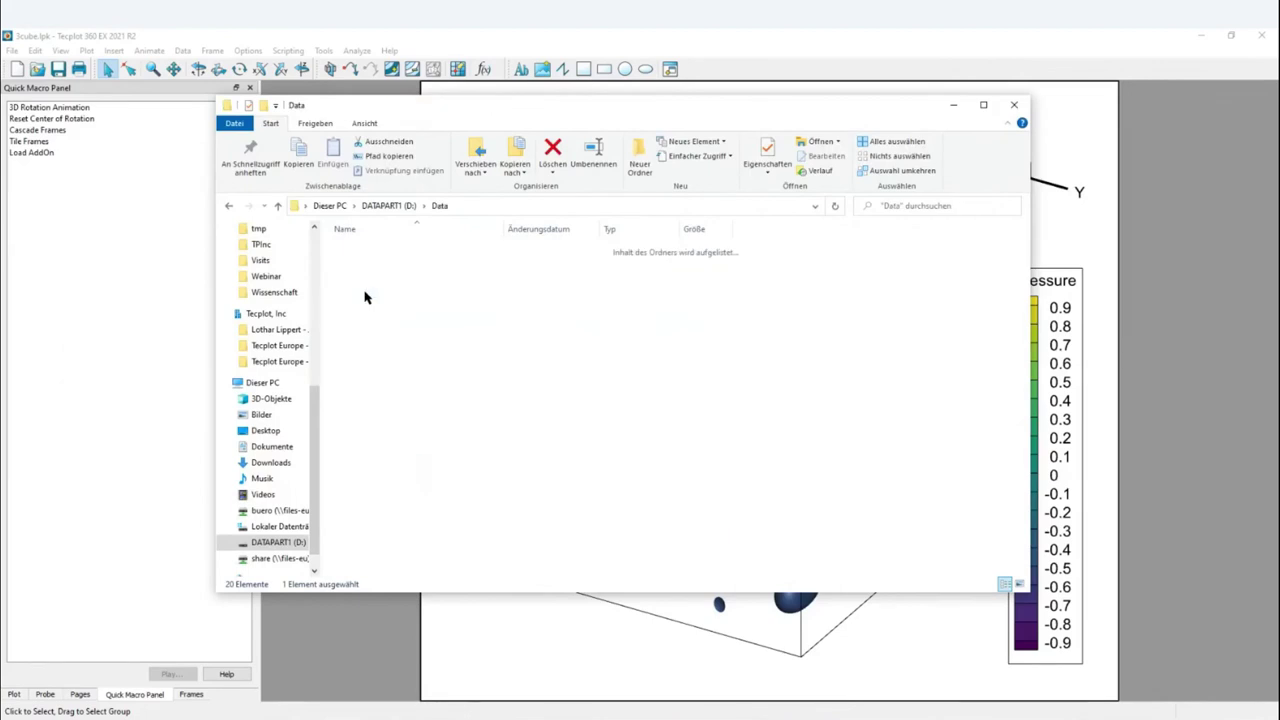
pyautogui.click(393, 249)
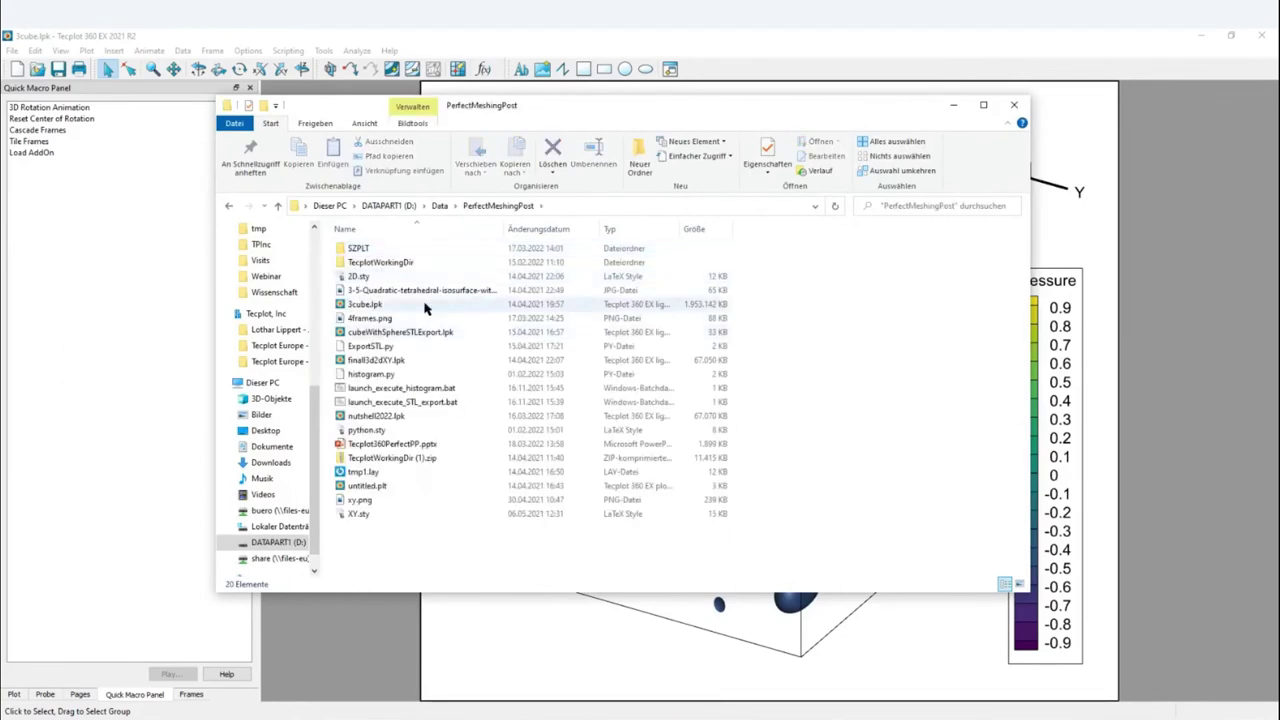
pyautogui.doubleClick(385, 264)
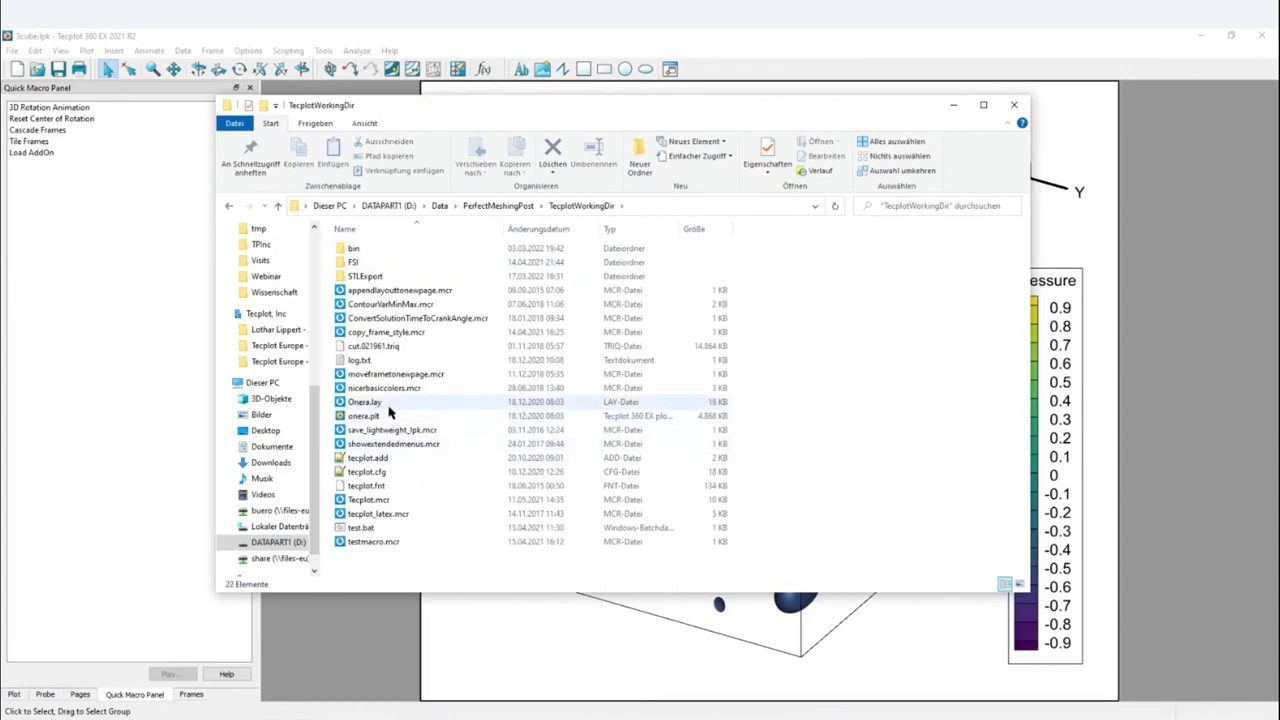
pyautogui.moveTo(383, 500); pyautogui.dragTo(138, 295)
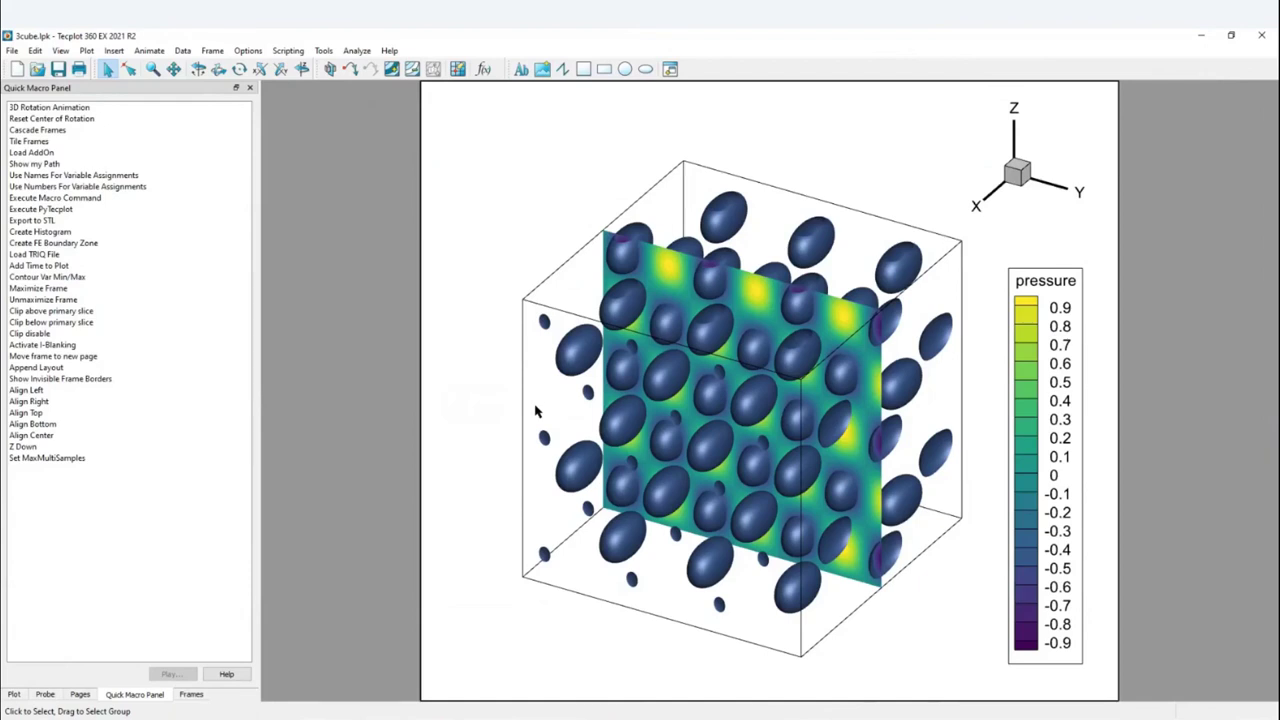
# Examine the PyTecplot connection settings and close them without changes
pyautogui.click(288, 51)
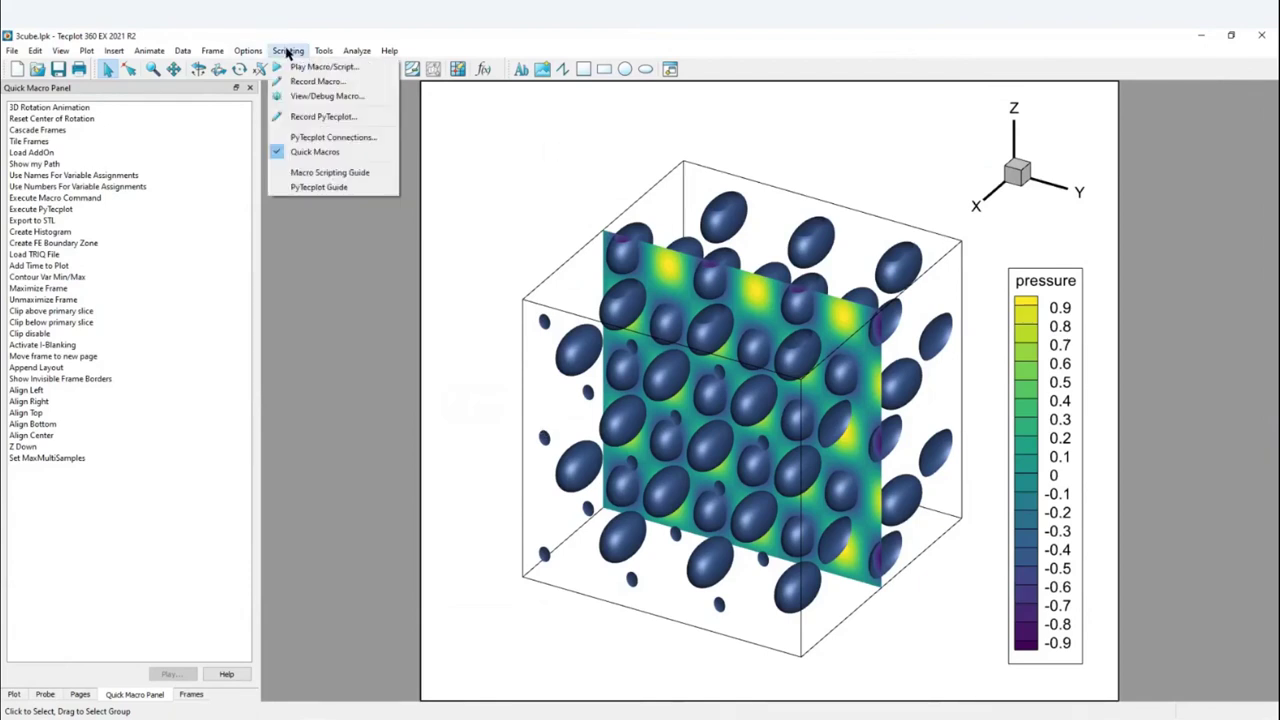
pyautogui.click(308, 142)
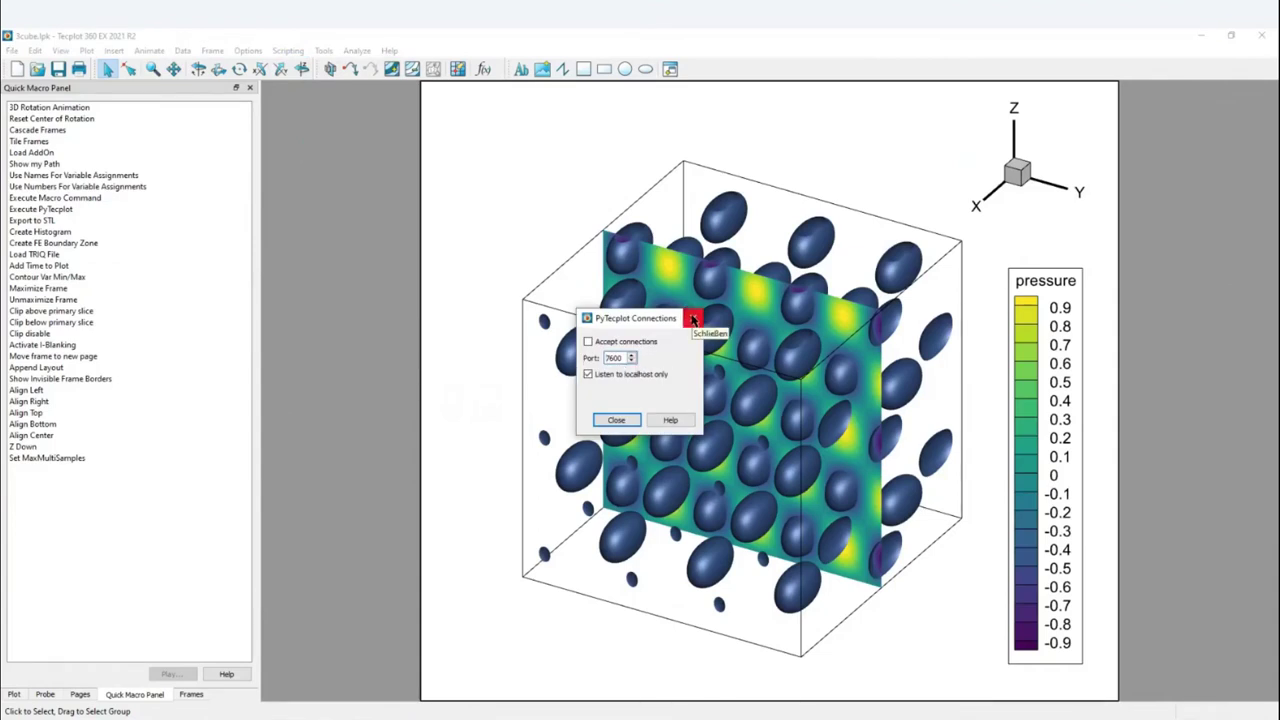
pyautogui.click(692, 319)
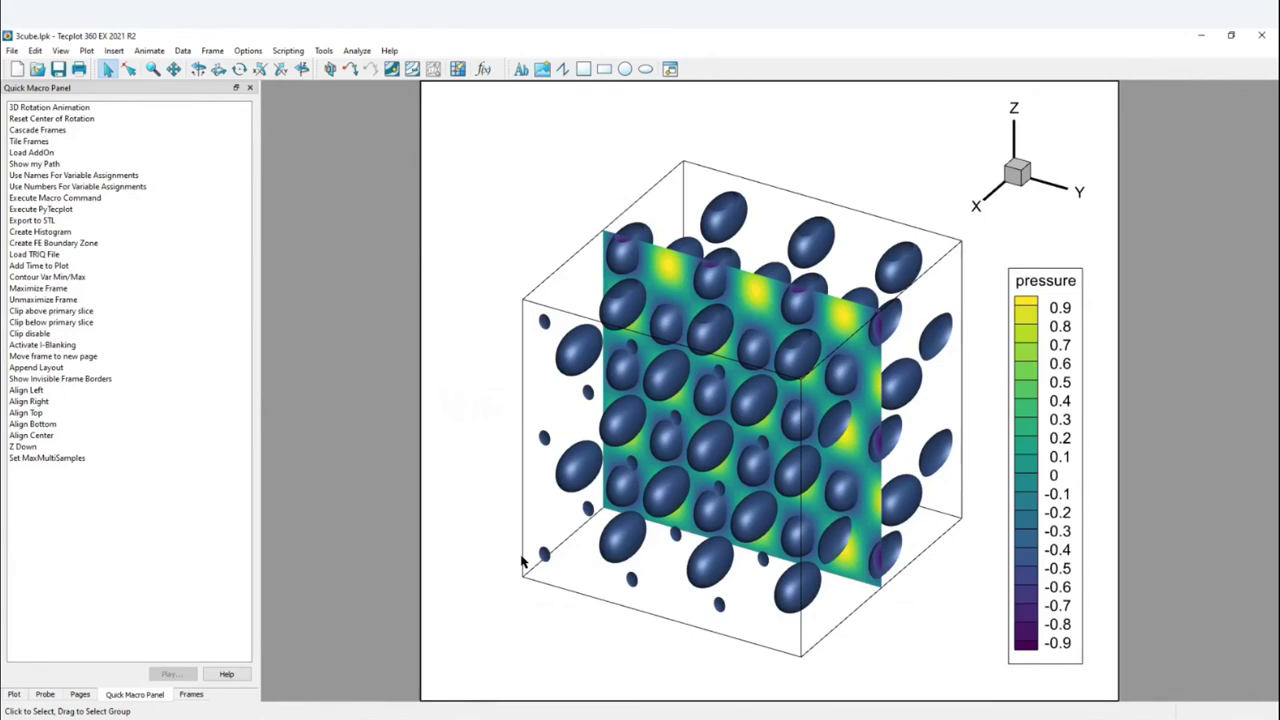
# Run the Create Histogram quick macro on zone 1 with 89 bins
pyautogui.doubleClick(53, 236)
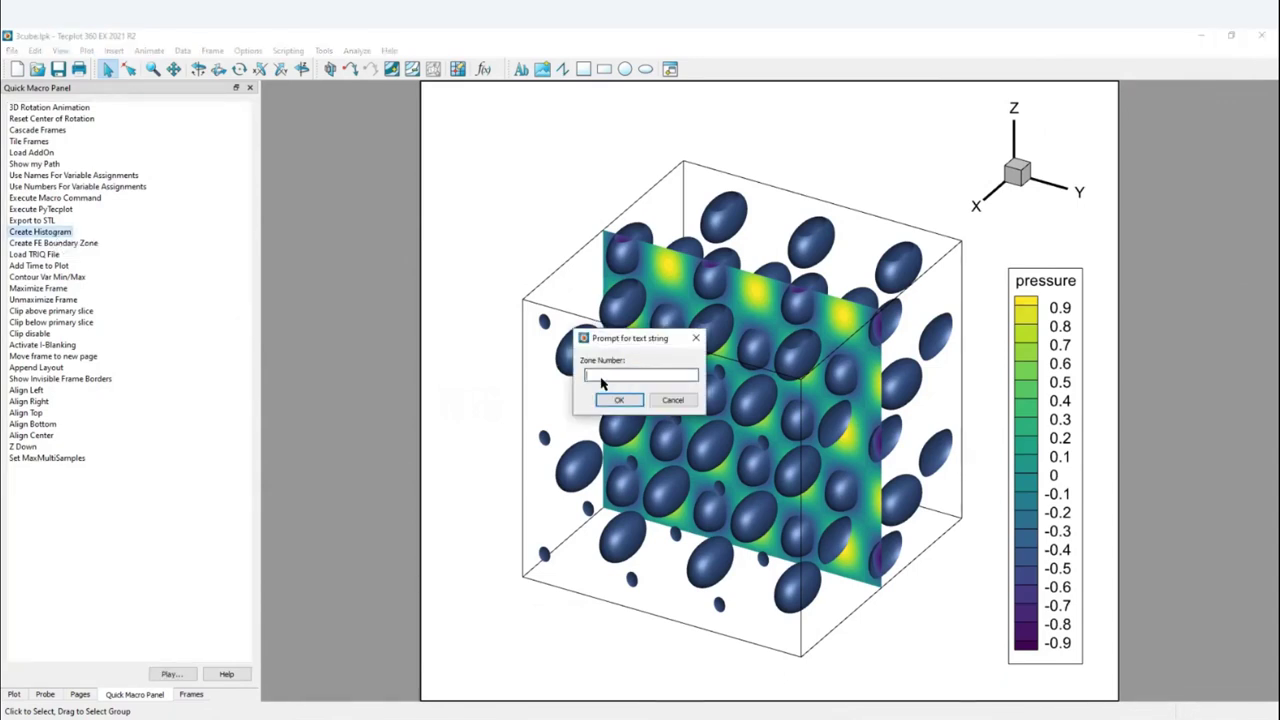
pyautogui.write('1')
pyautogui.click(622, 400)
pyautogui.click(622, 400)
pyautogui.write('50')
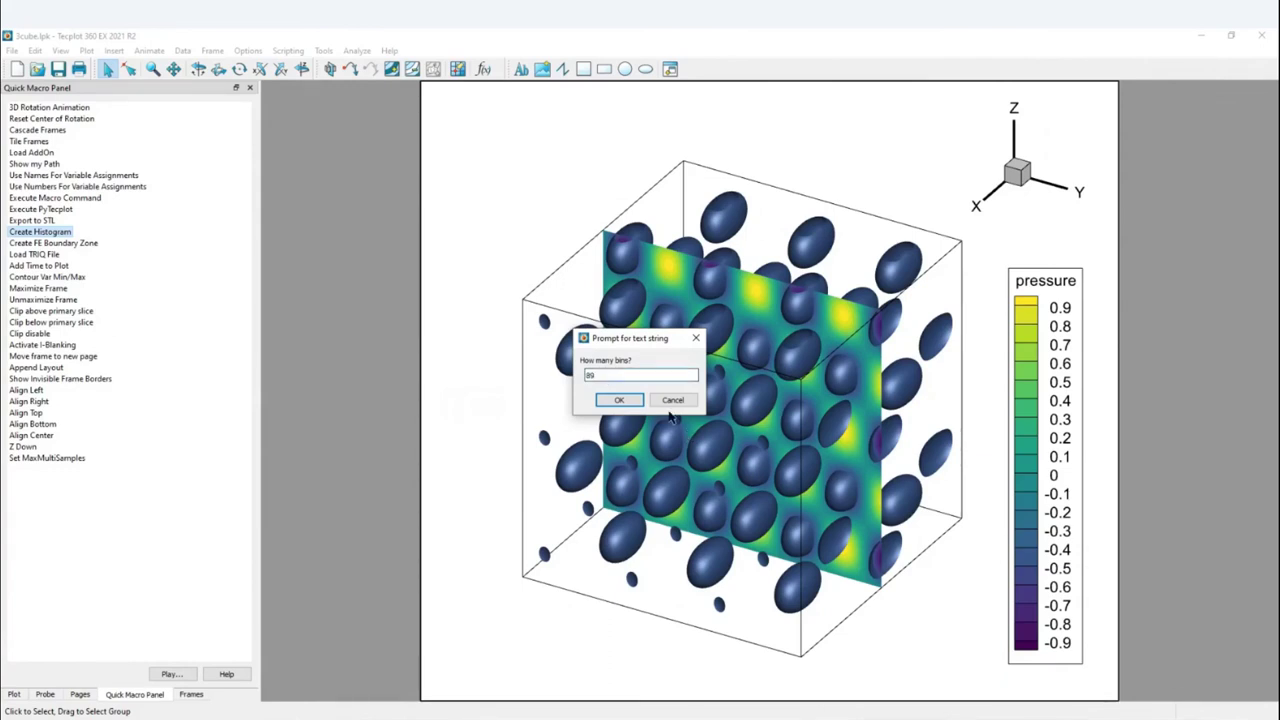
pyautogui.click(622, 402)
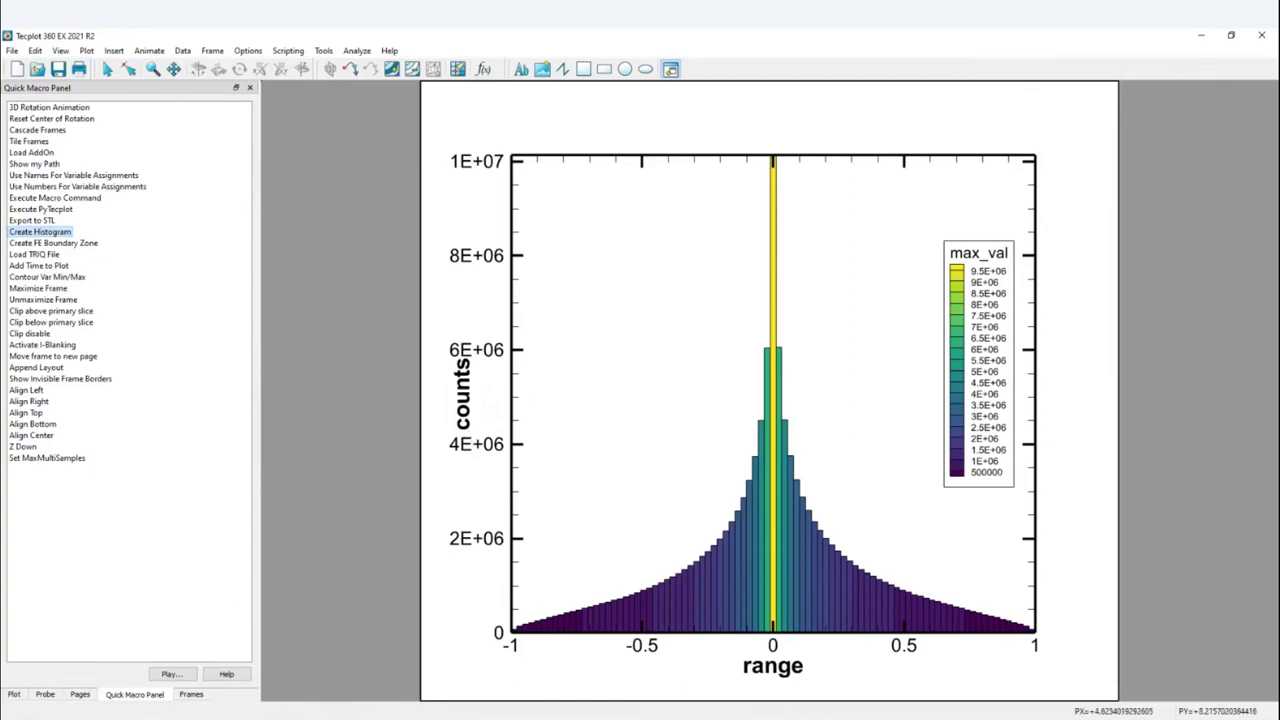
# Switch to Visual Studio Code and examine histogram.py from the imports and input arguments to the numpy histogram calculation
pyautogui.moveTo(799, 718)
pyautogui.click(799, 665)
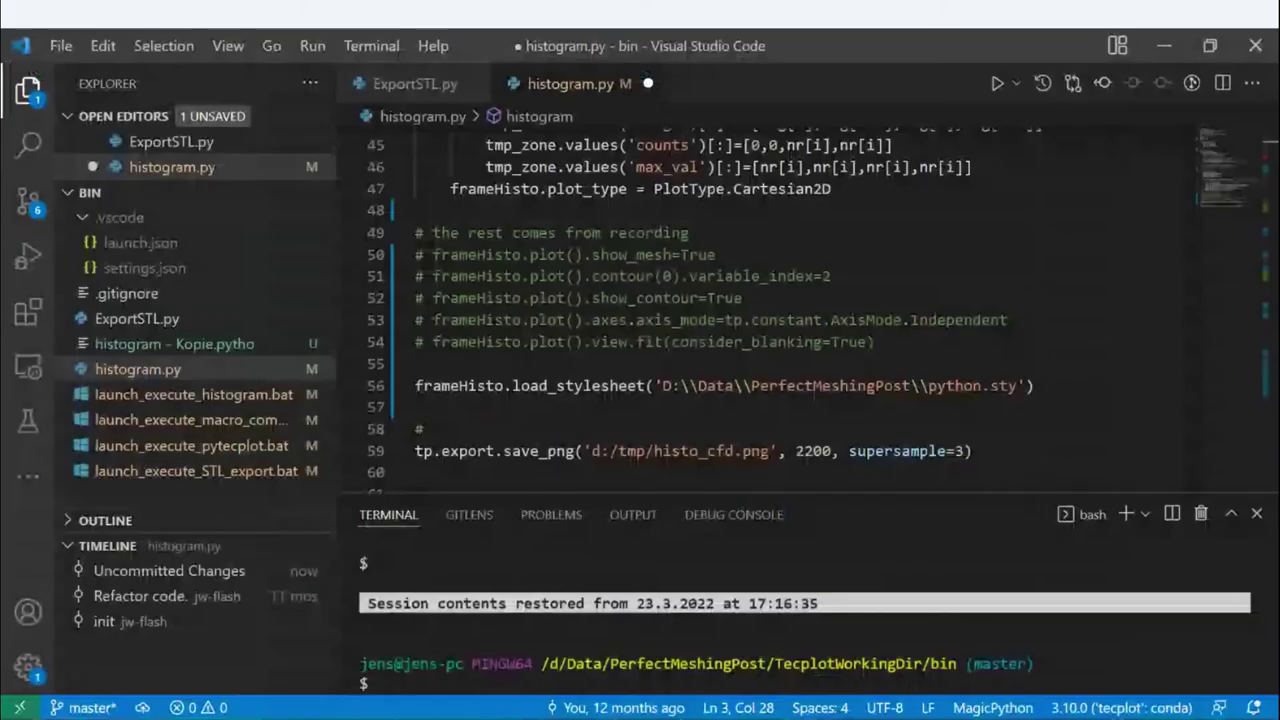
pyautogui.scroll(8, 740, 392)
pyautogui.scroll(5, 740, 392)
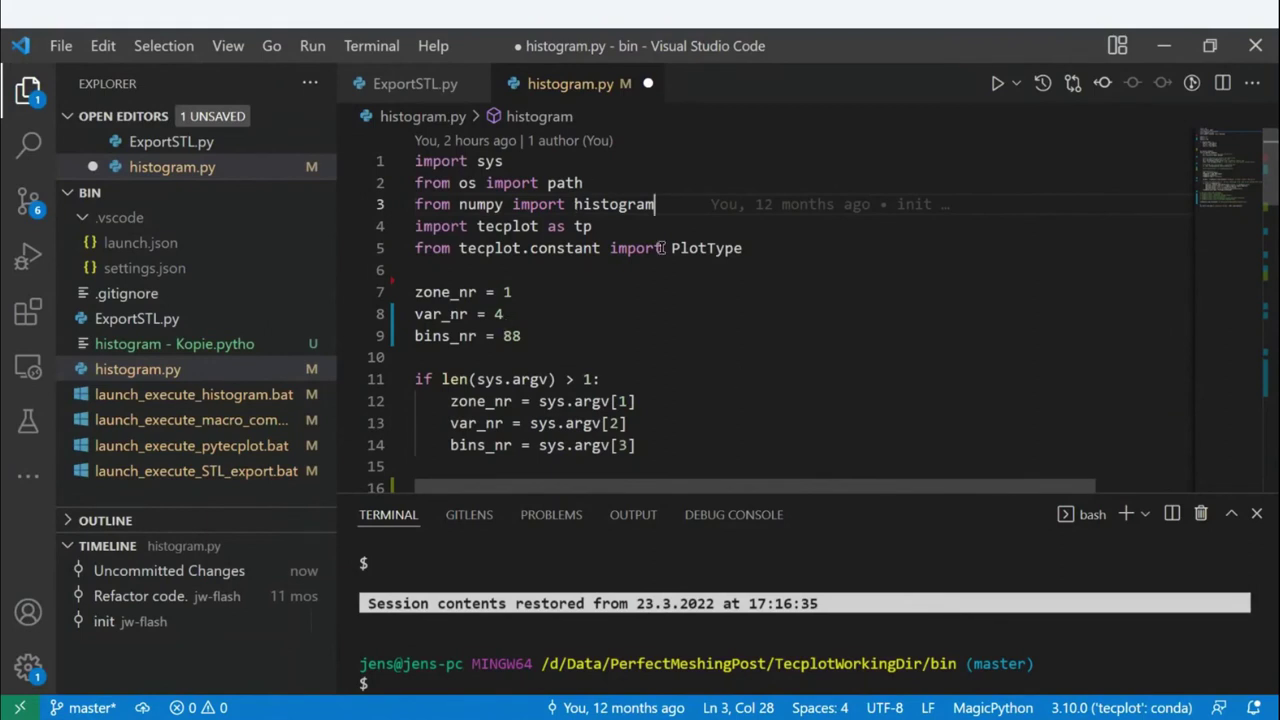
pyautogui.moveTo(655, 204); pyautogui.dragTo(636, 204)
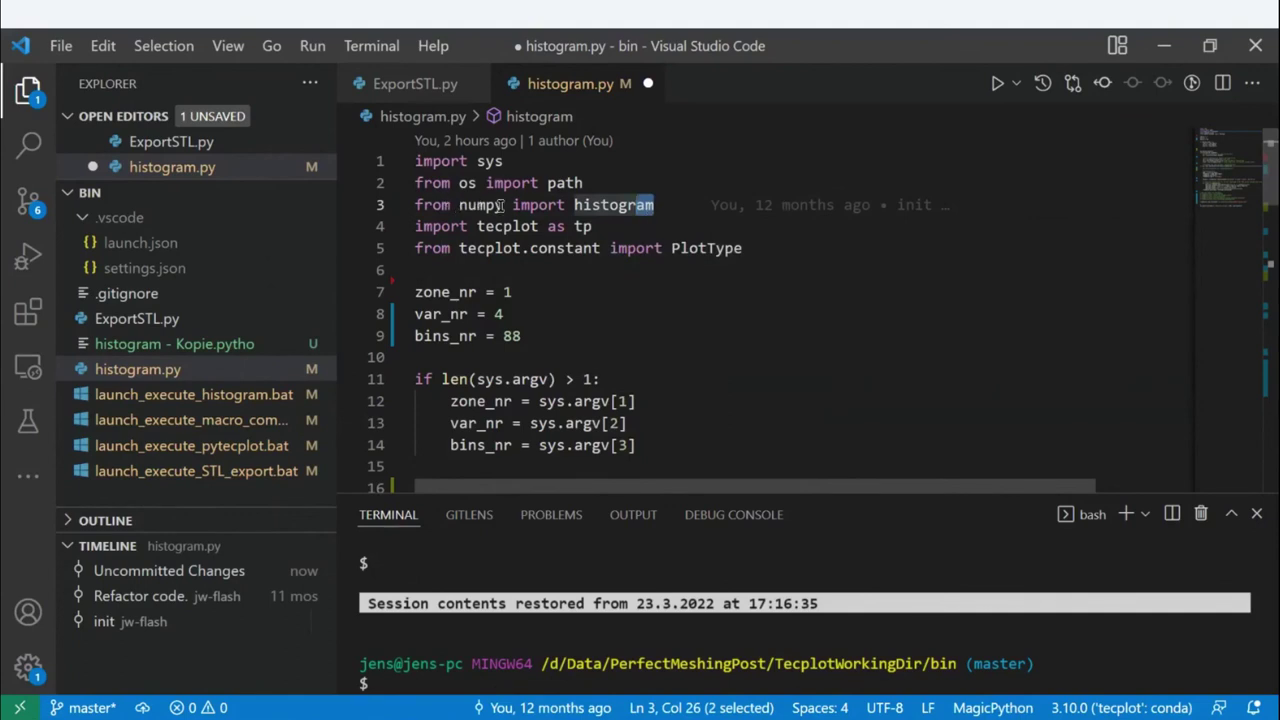
pyautogui.moveTo(473, 210)
pyautogui.scroll(-3, 632, 335)
pyautogui.scroll(-3, 656, 347)
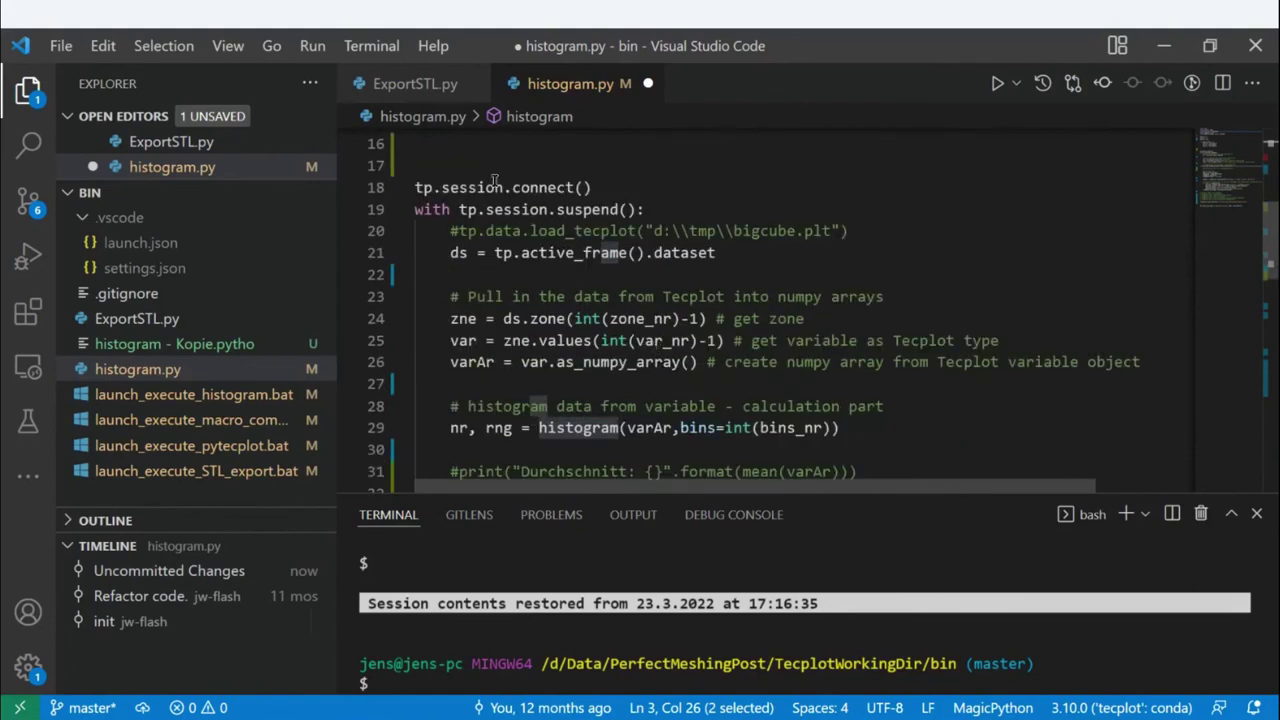
pyautogui.scroll(-1, 635, 388)
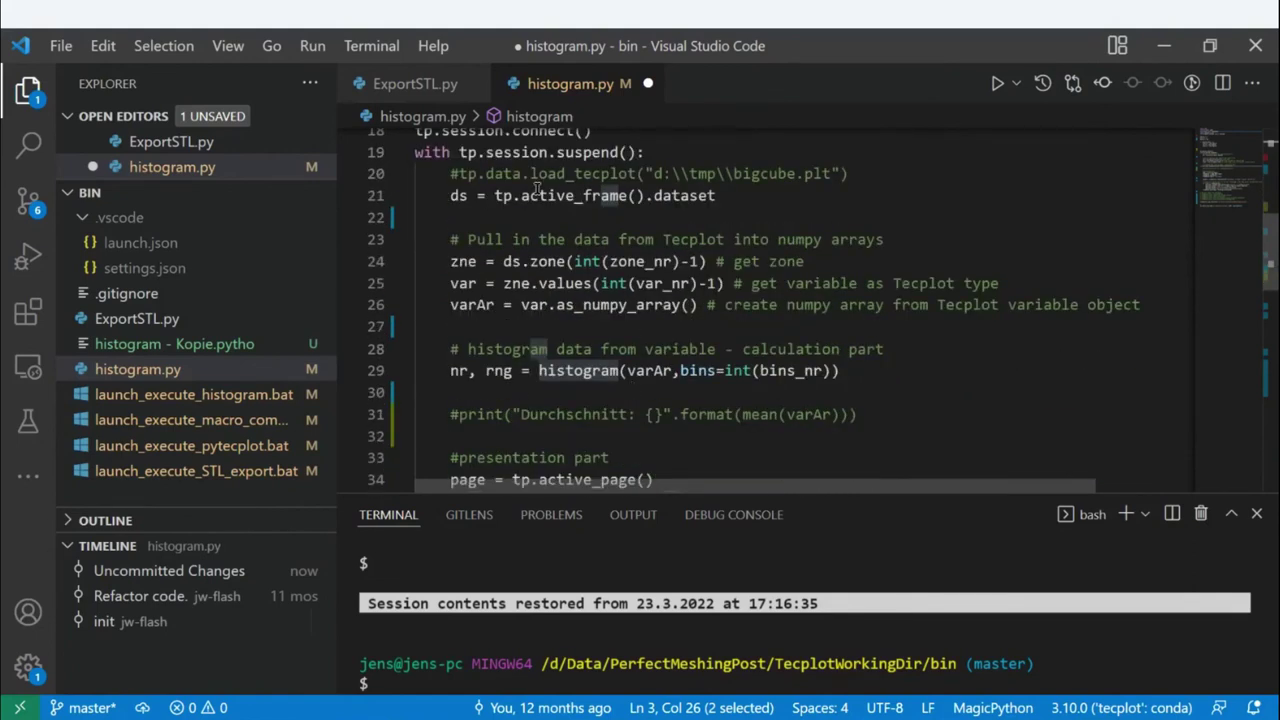
pyautogui.scroll(-1, 645, 275)
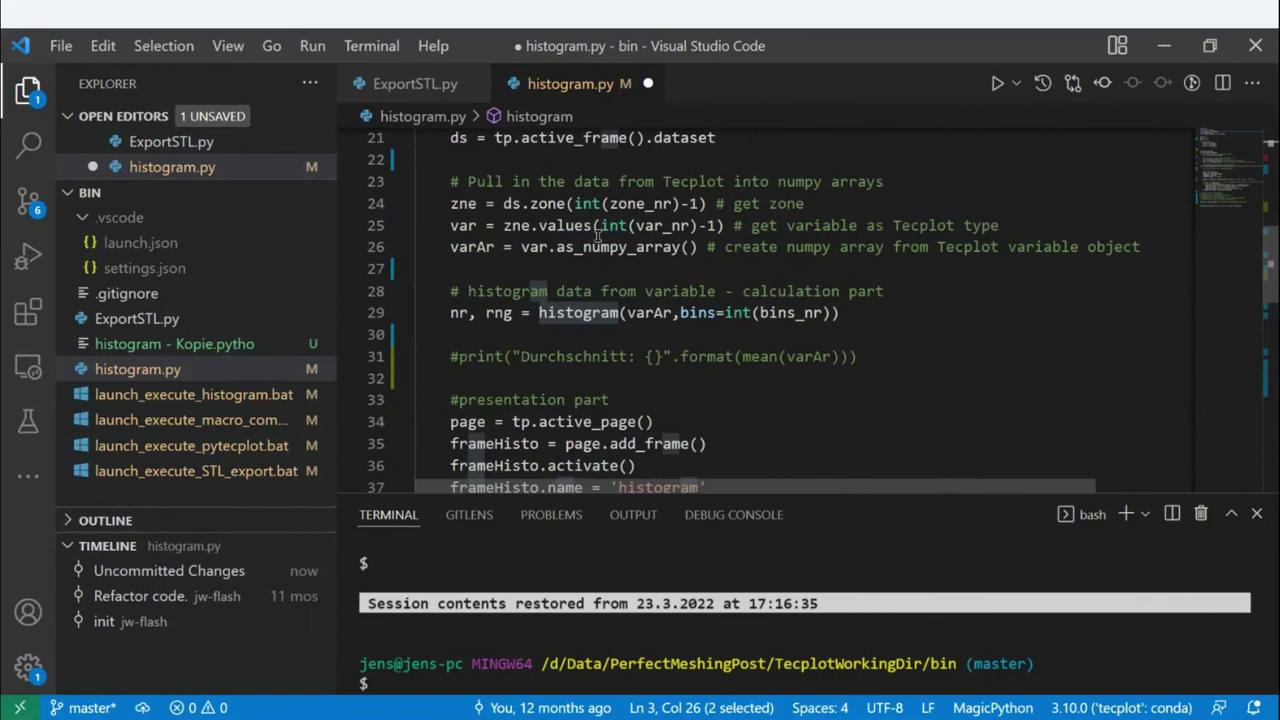
pyautogui.scroll(-1, 638, 320)
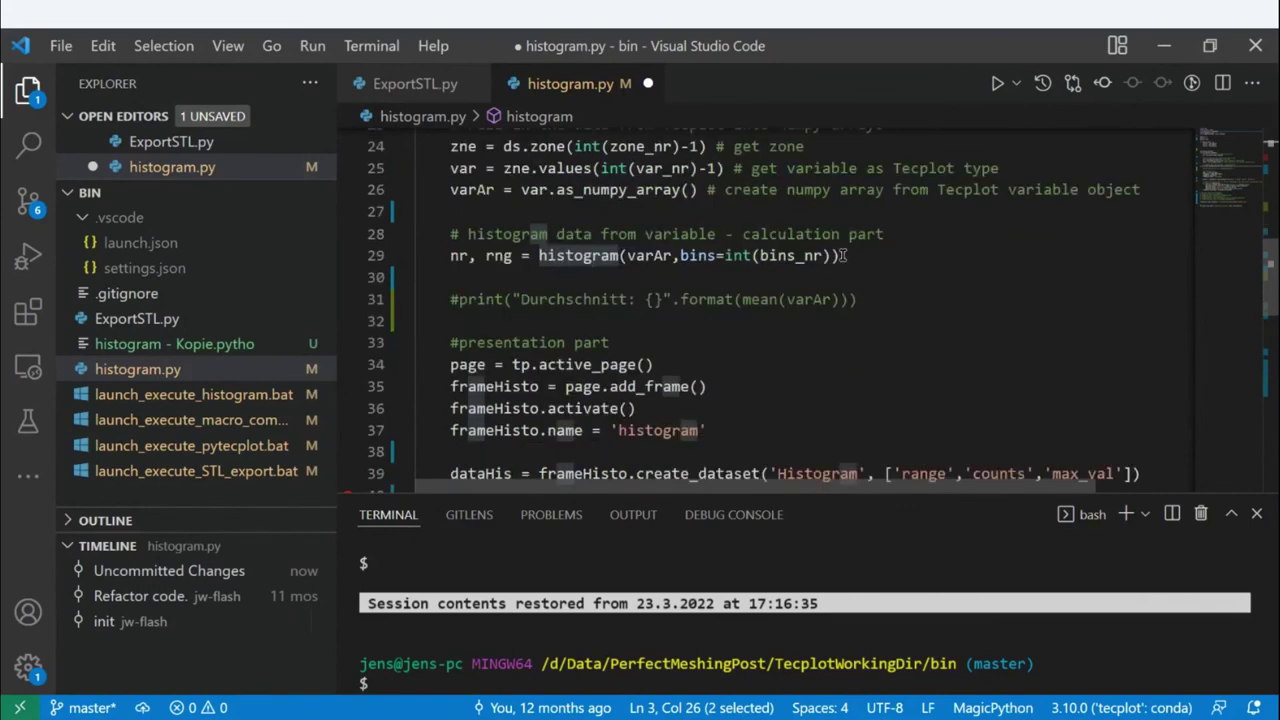
pyautogui.moveTo(843, 256); pyautogui.dragTo(451, 256)
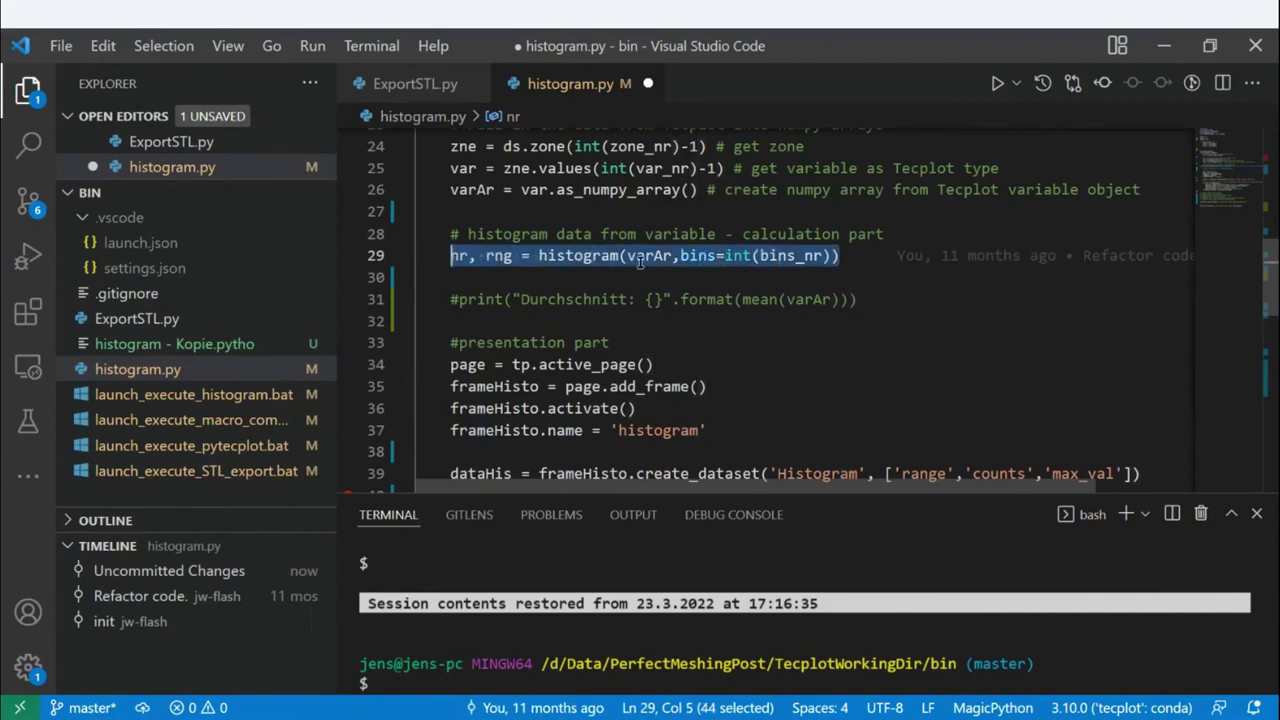
# Examine the script's frame creation, bar zones, stylesheet loading and PNG export code, and return to Tecplot 360
pyautogui.moveTo(640, 261)
pyautogui.scroll(-1, 612, 276)
pyautogui.scroll(-1, 607, 290)
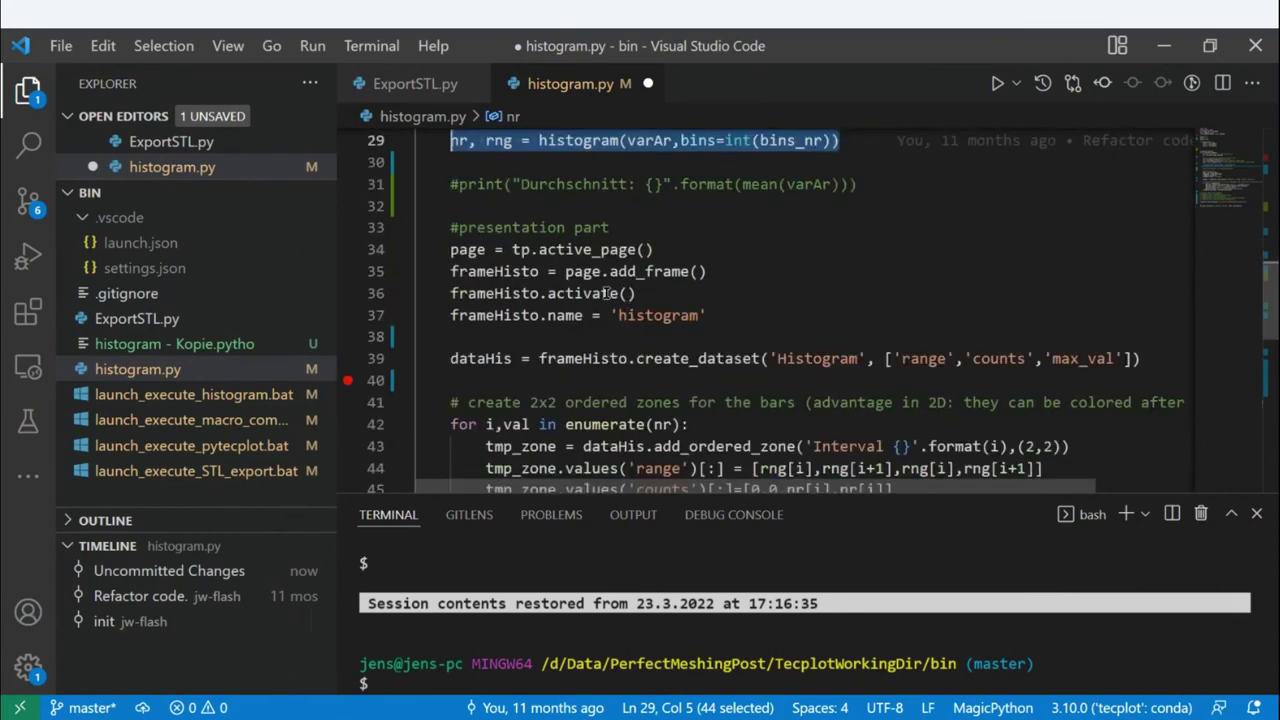
pyautogui.scroll(-1, 701, 331)
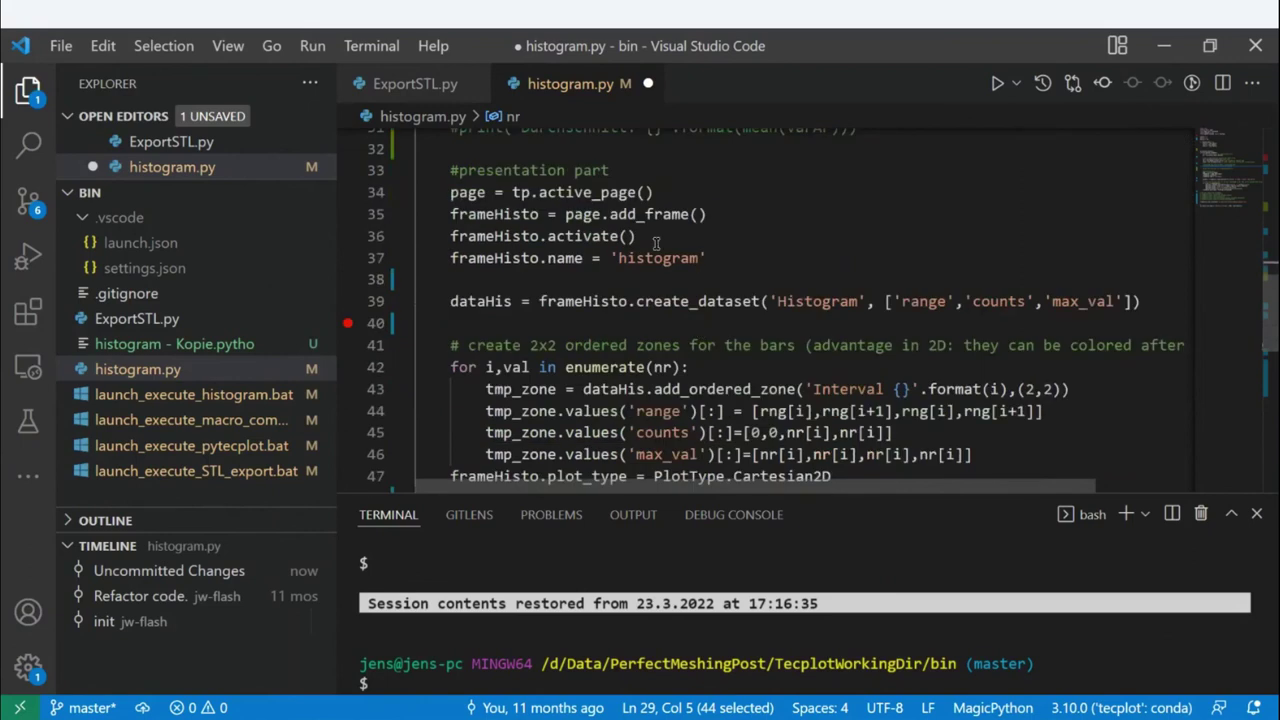
pyautogui.scroll(-1, 657, 254)
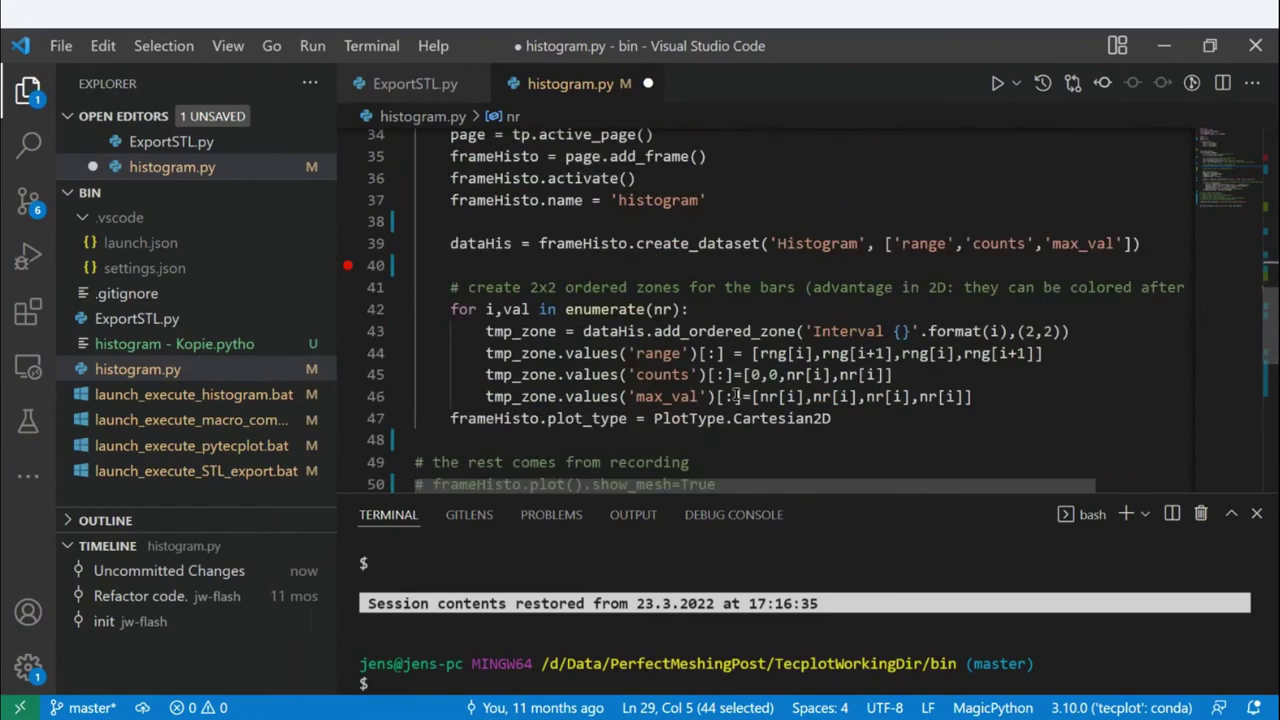
pyautogui.moveTo(712, 374)
pyautogui.scroll(-1, 681, 271)
pyautogui.scroll(-3, 681, 271)
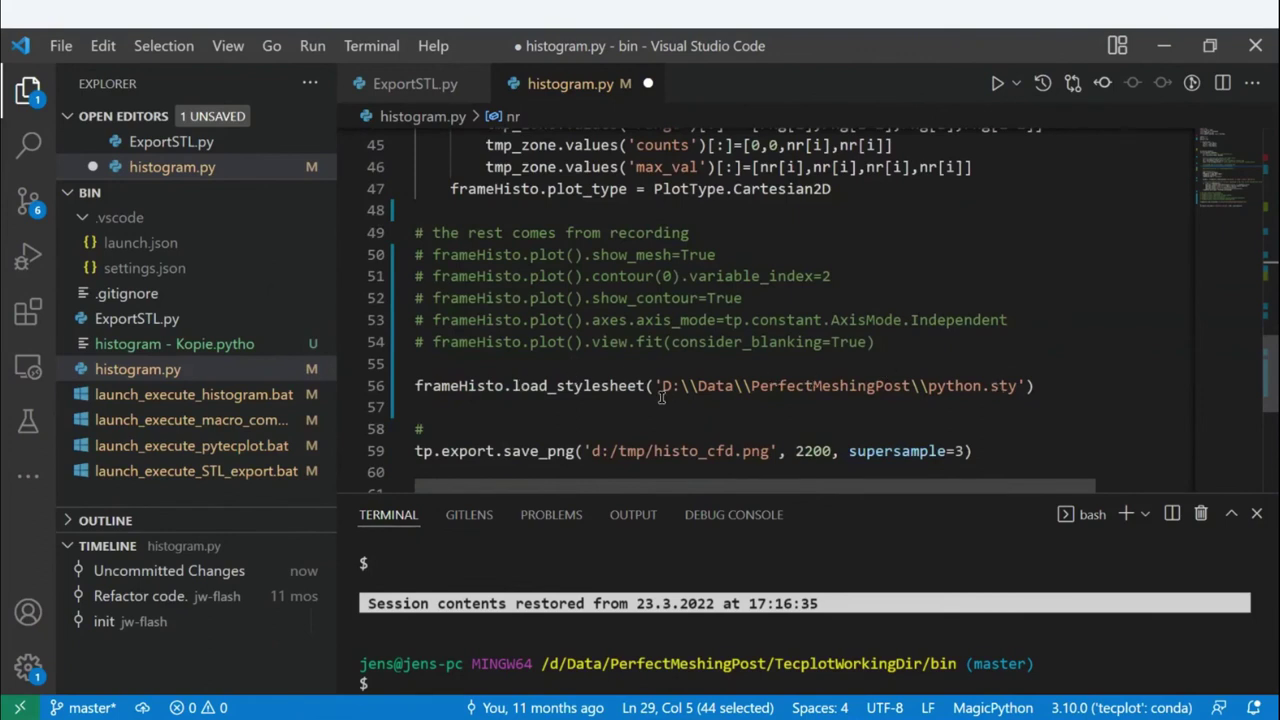
pyautogui.scroll(-1, 661, 398)
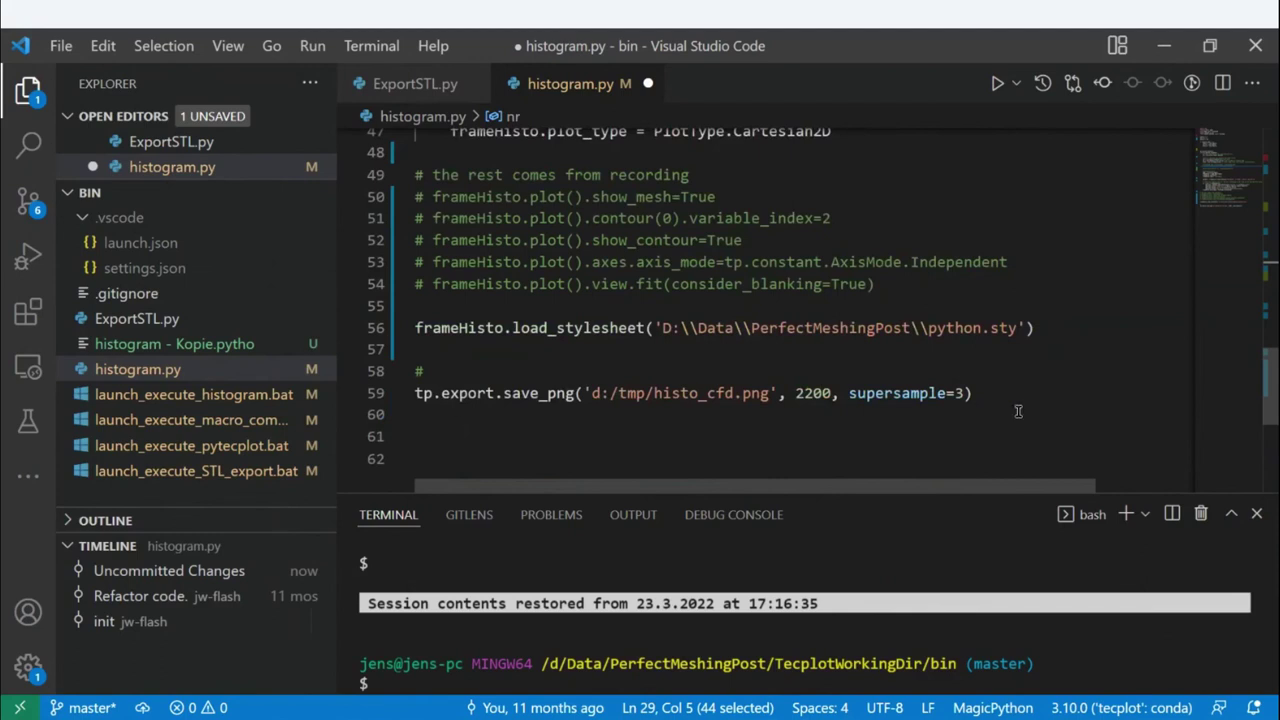
pyautogui.scroll(8, 977, 398)
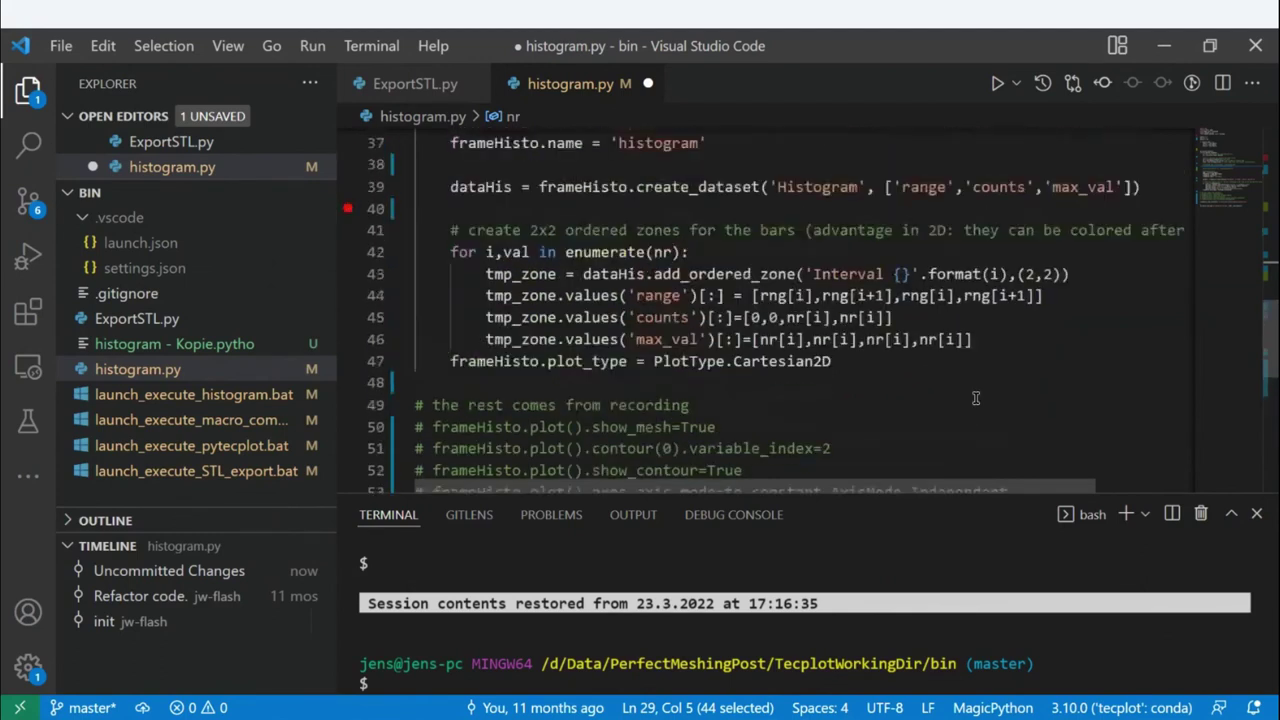
pyautogui.scroll(9, 977, 398)
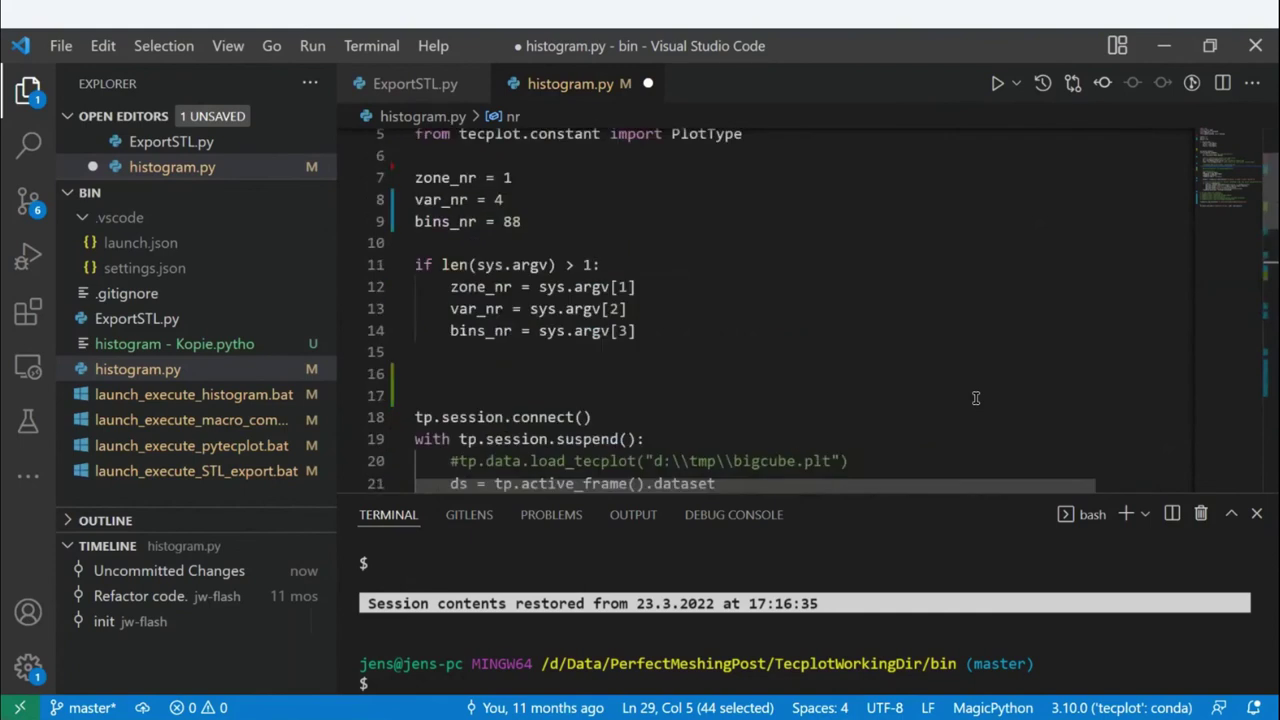
pyautogui.click(1166, 50)
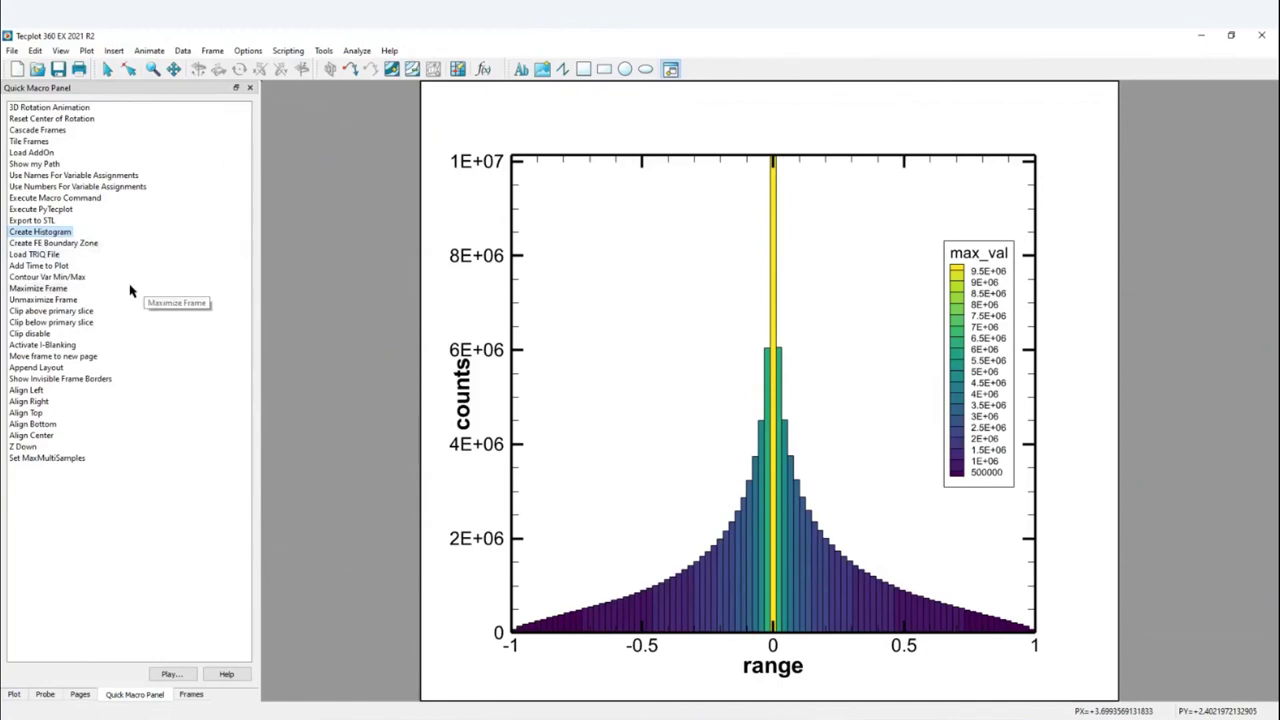
pyautogui.click(55, 258)
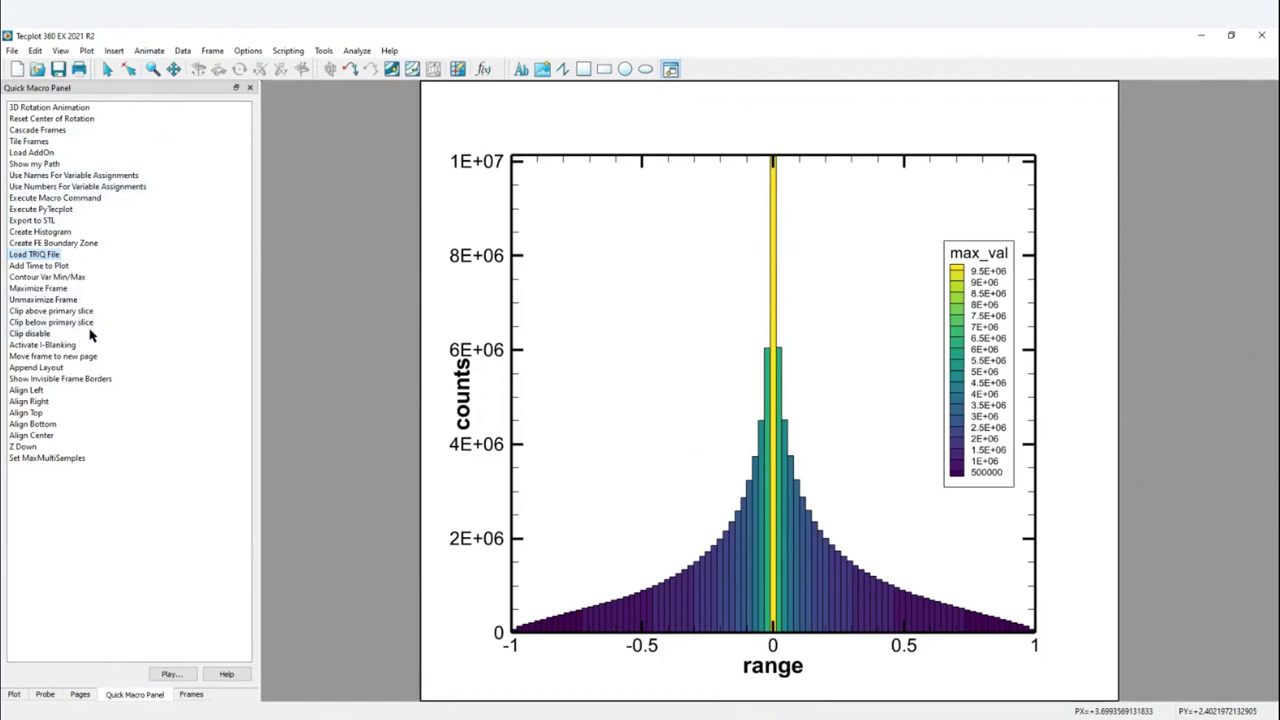
pyautogui.click(40, 222)
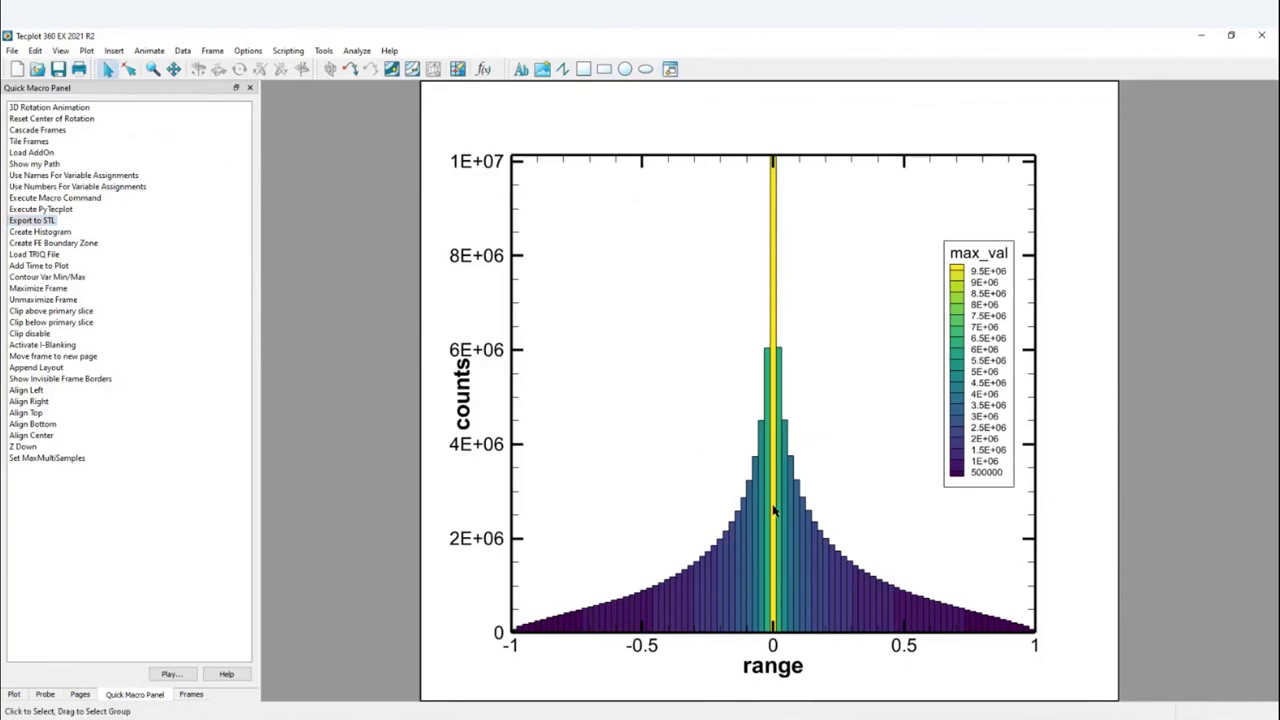
# Move the histogram's counts axis title outward, clear of the vertical axis numbers
pyautogui.scroll(-3, 770, 480)
pyautogui.scroll(-4, 765, 438)
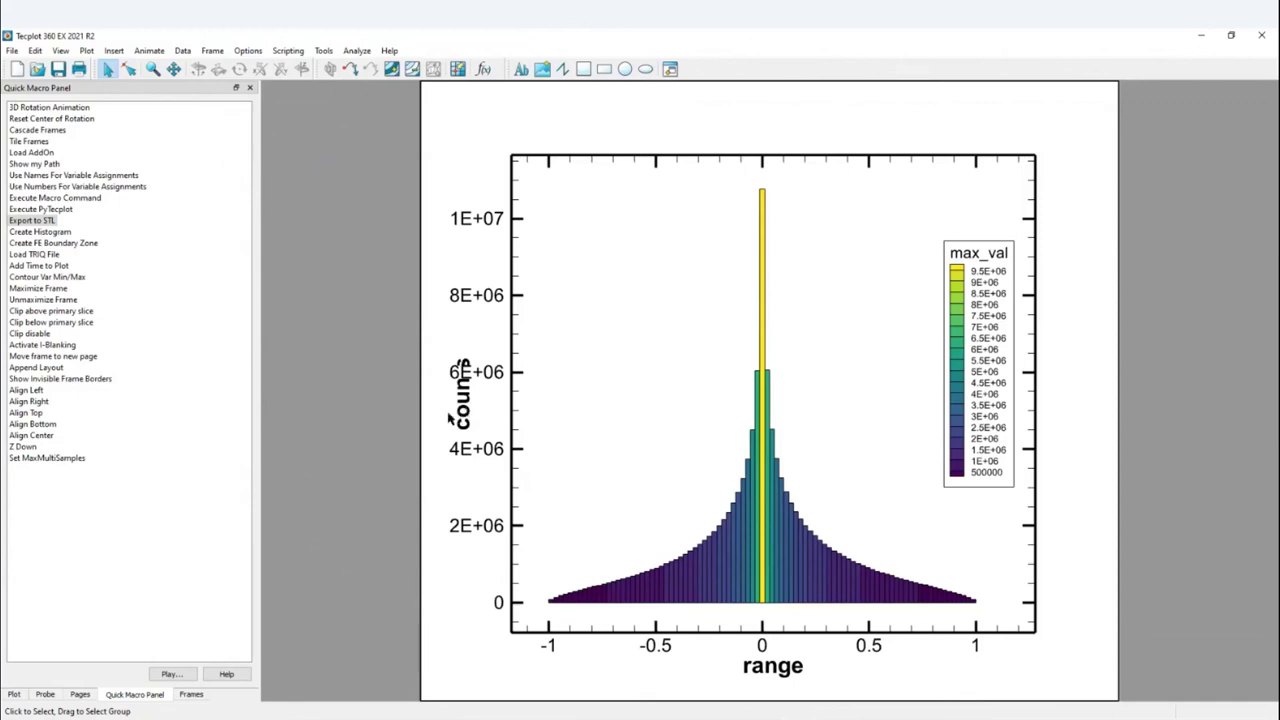
pyautogui.click(130, 70)
pyautogui.click(463, 395)
pyautogui.moveTo(463, 395); pyautogui.dragTo(436, 400)
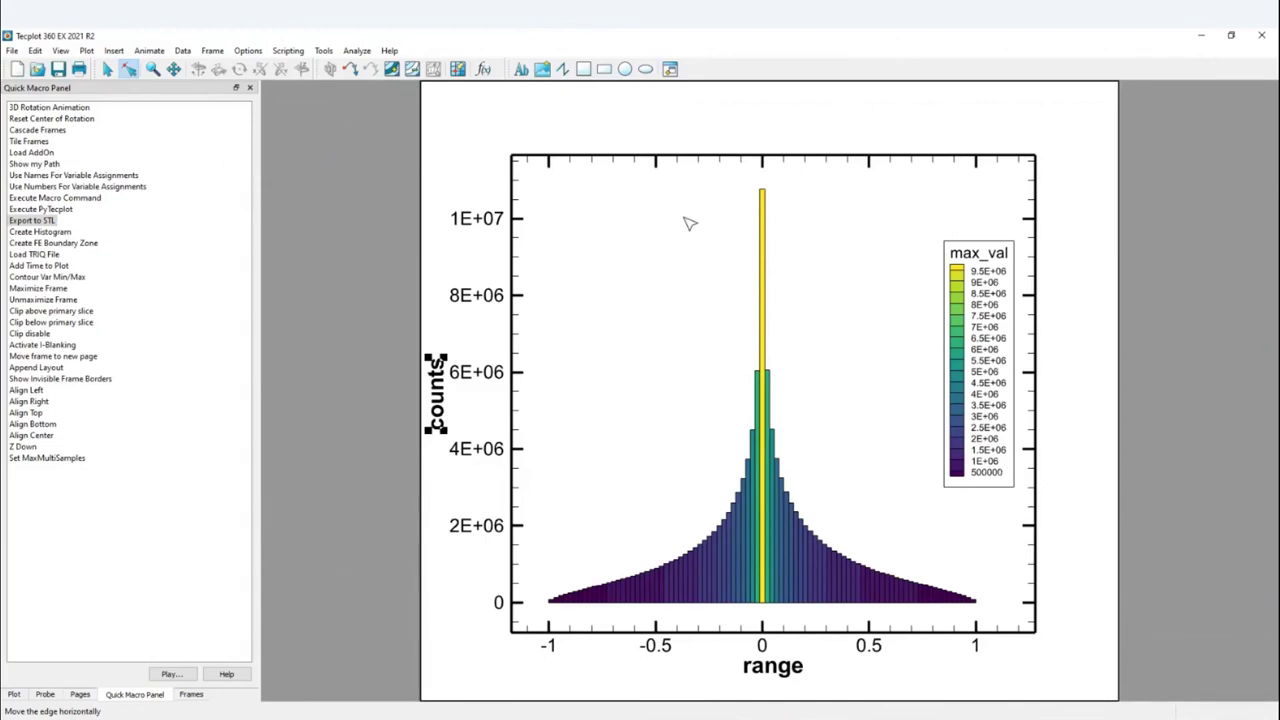
pyautogui.click(290, 52)
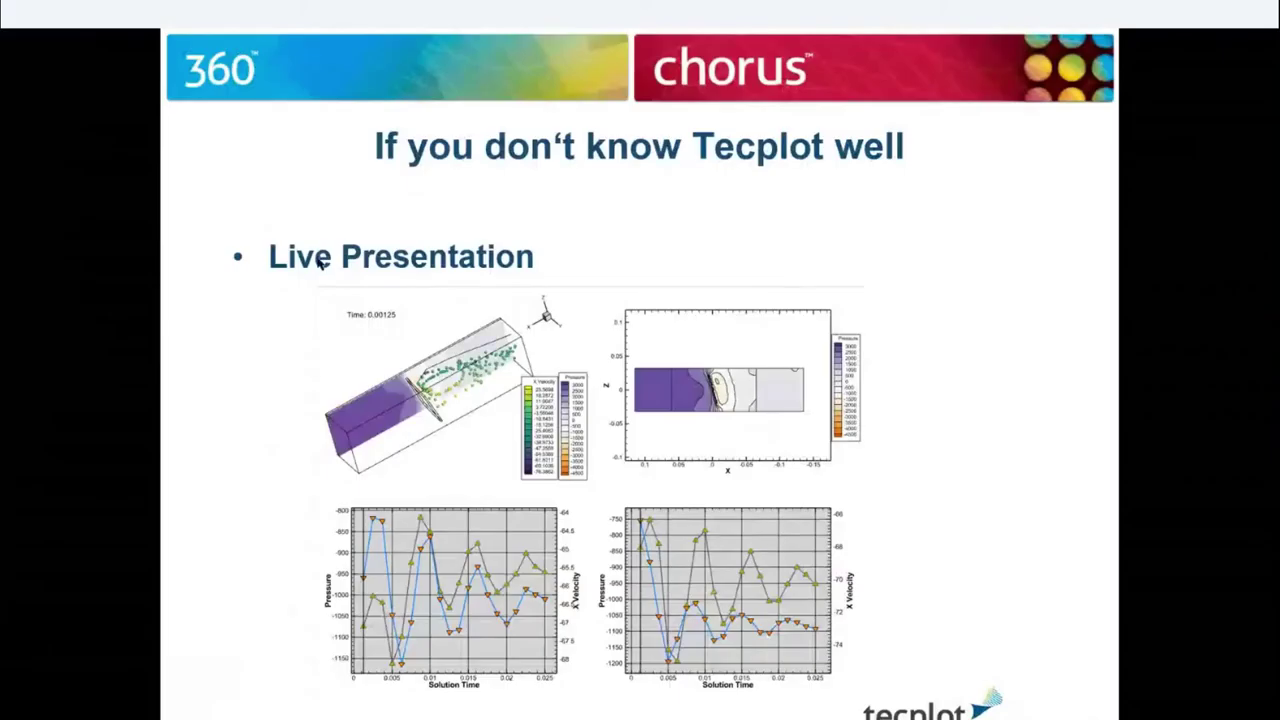
pyautogui.press('Right')
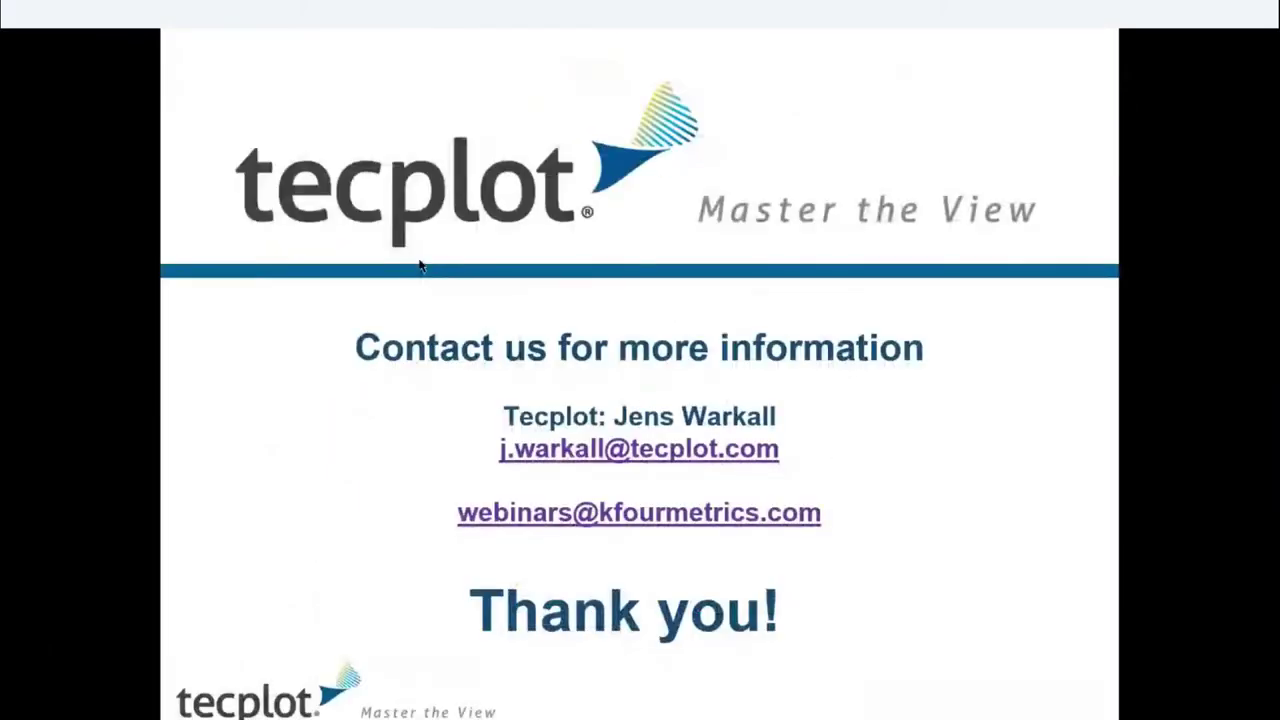